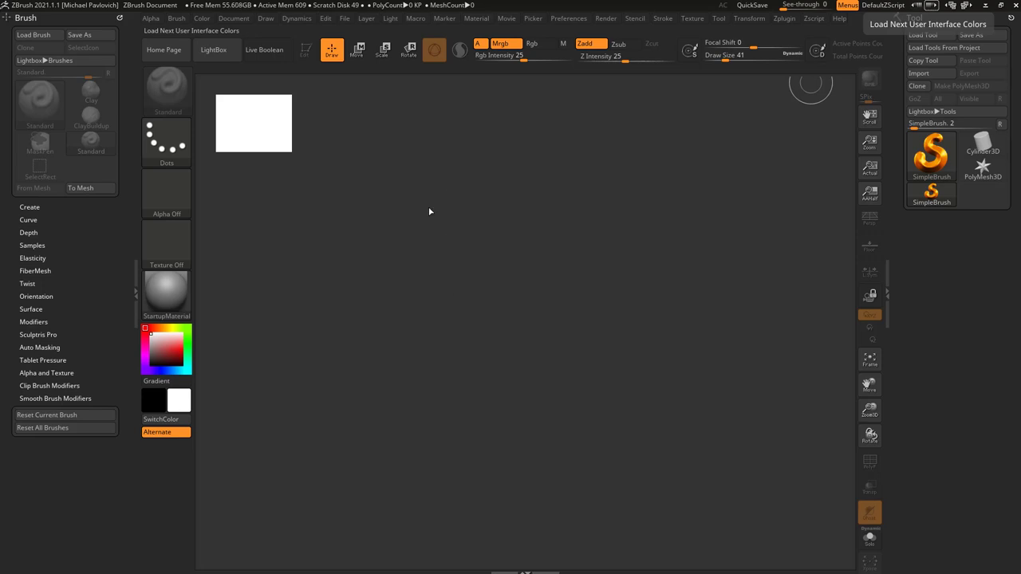
# Draw the PolyMesh3D star on the canvas and put it into Edit mode.
pyautogui.click(542, 266)
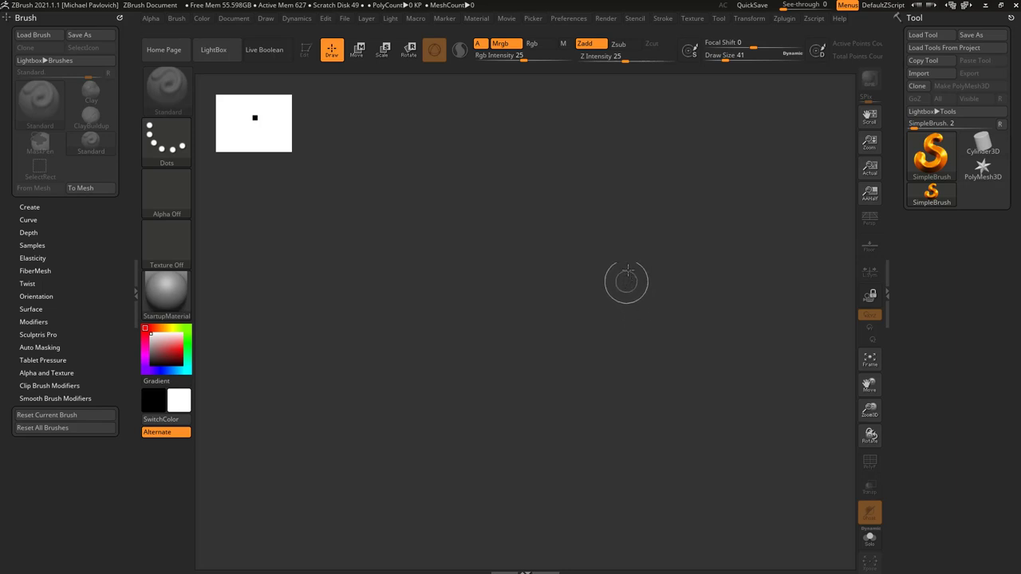
pyautogui.press('s')
pyautogui.click(589, 318)
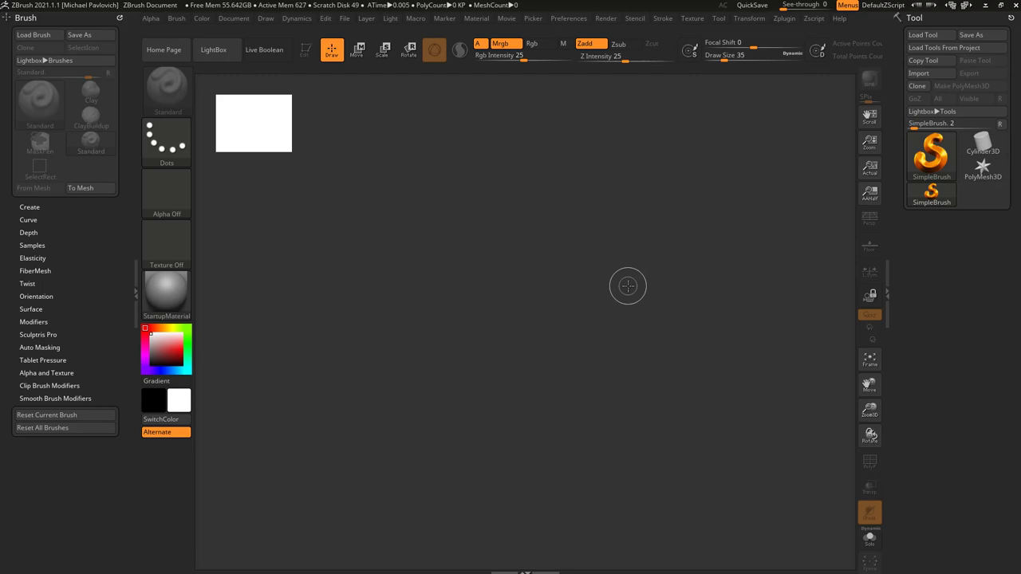
pyautogui.click(983, 168)
pyautogui.moveTo(525, 285); pyautogui.dragTo(541, 415)
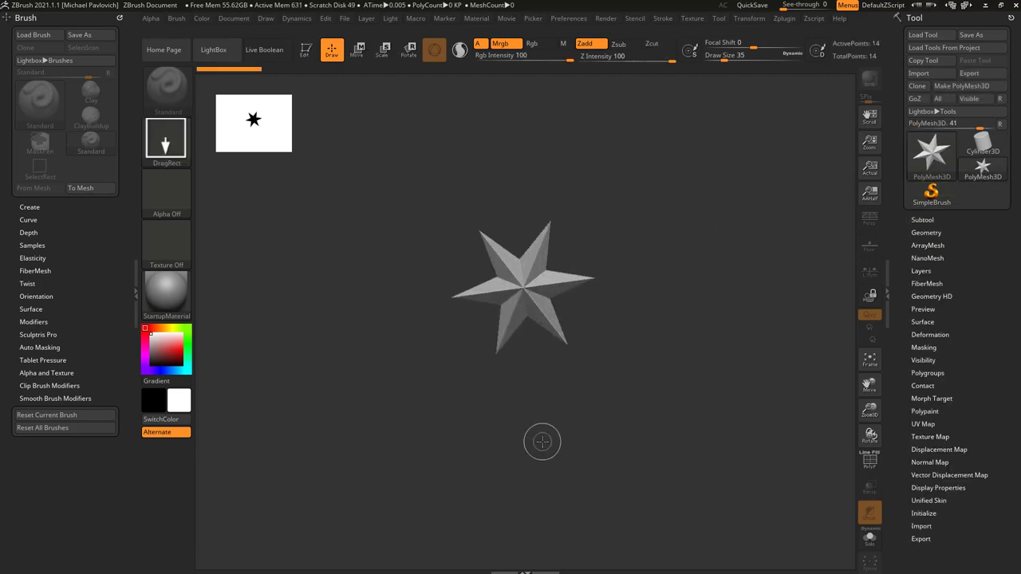
pyautogui.press('t')
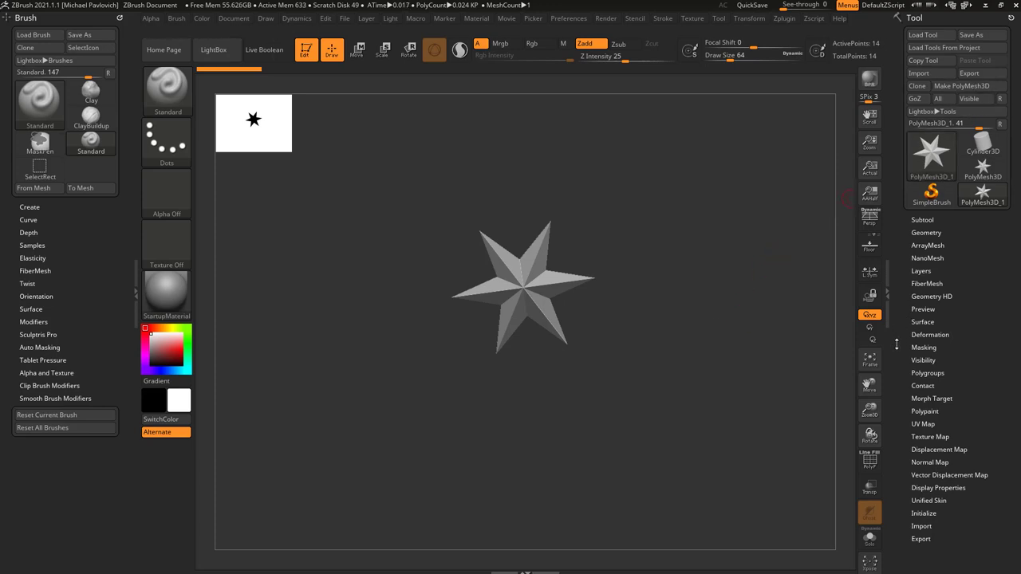
# Initialize the star as a QCube with X, Y and Z resolution 3, and turn on the polyframe display.
pyautogui.scroll(-5, 900, 351)
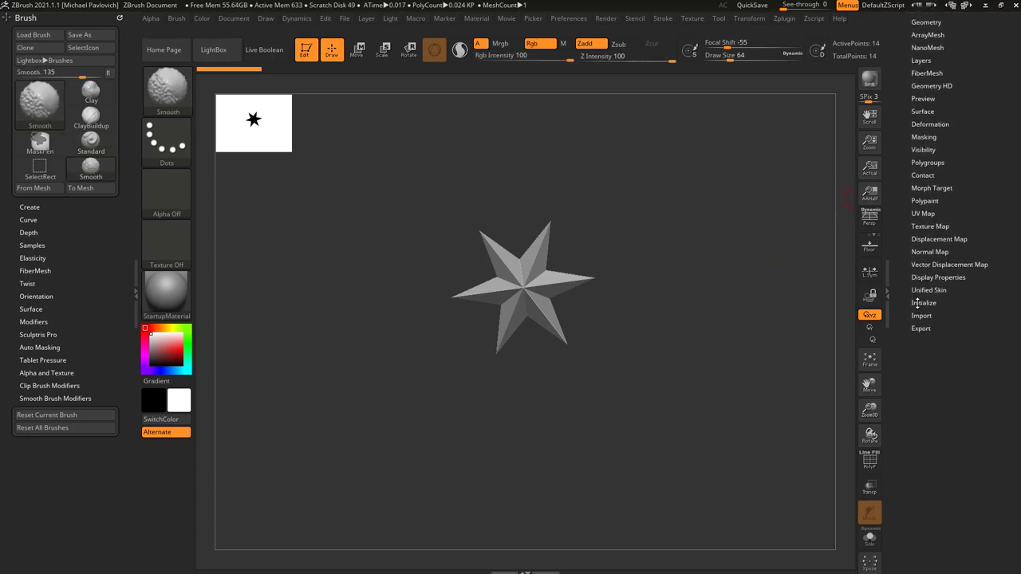
pyautogui.click(923, 304)
pyautogui.moveTo(827, 300)
pyautogui.keyDown('shift'); pyautogui.mouseDown()
pyautogui.moveTo(888, 326)
pyautogui.moveTo(903, 363)
pyautogui.mouseUp(); pyautogui.keyUp('shift')
pyautogui.scroll(-1, 941, 291)
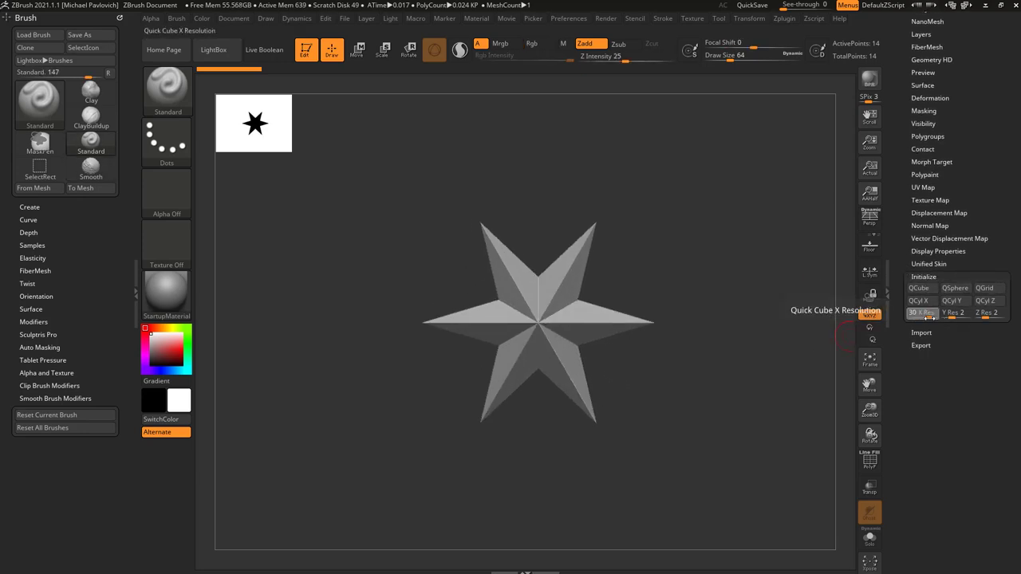
pyautogui.moveTo(925, 318); pyautogui.dragTo(926, 319)
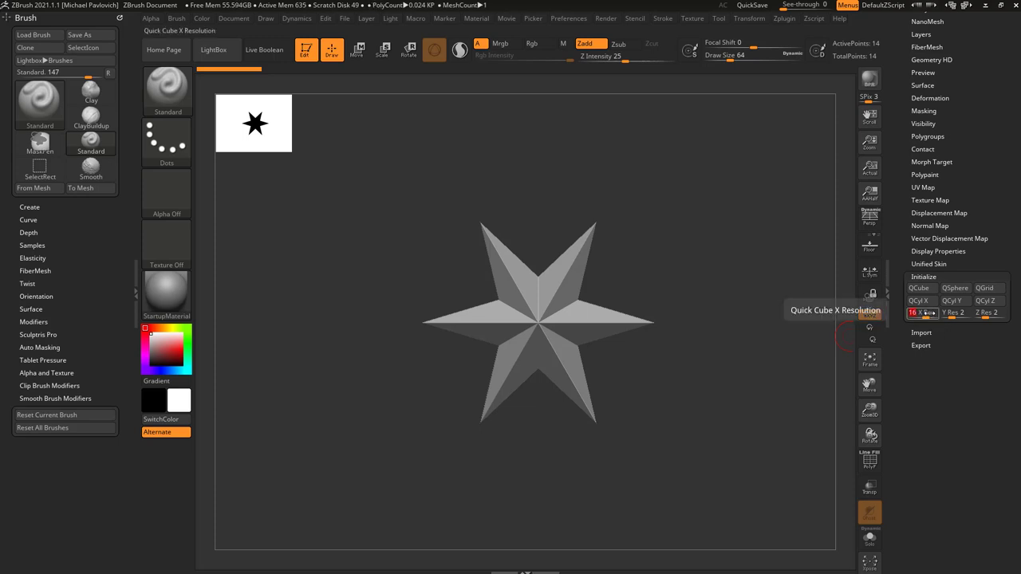
pyautogui.click(946, 313)
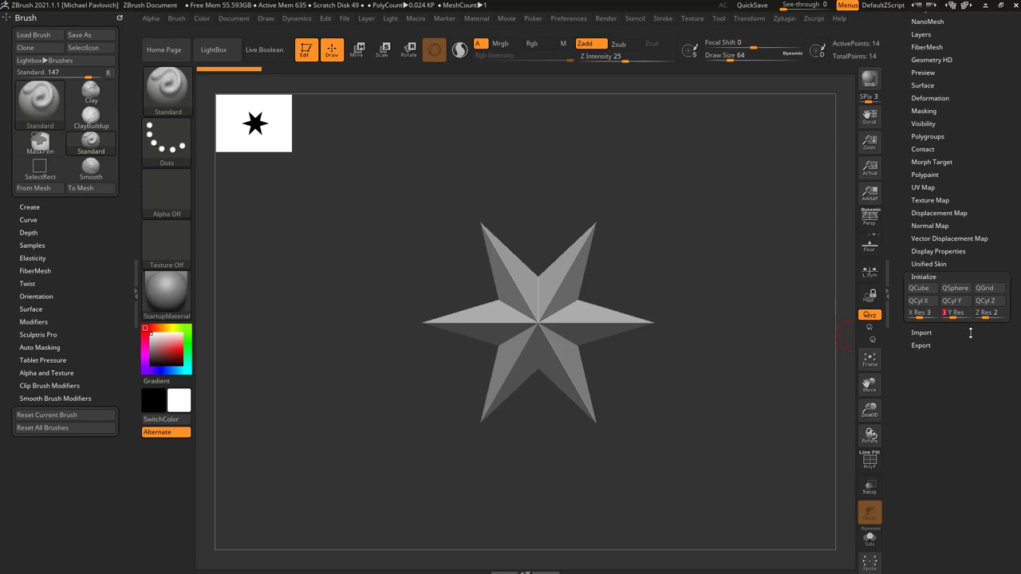
pyautogui.click(986, 318)
pyautogui.click(926, 291)
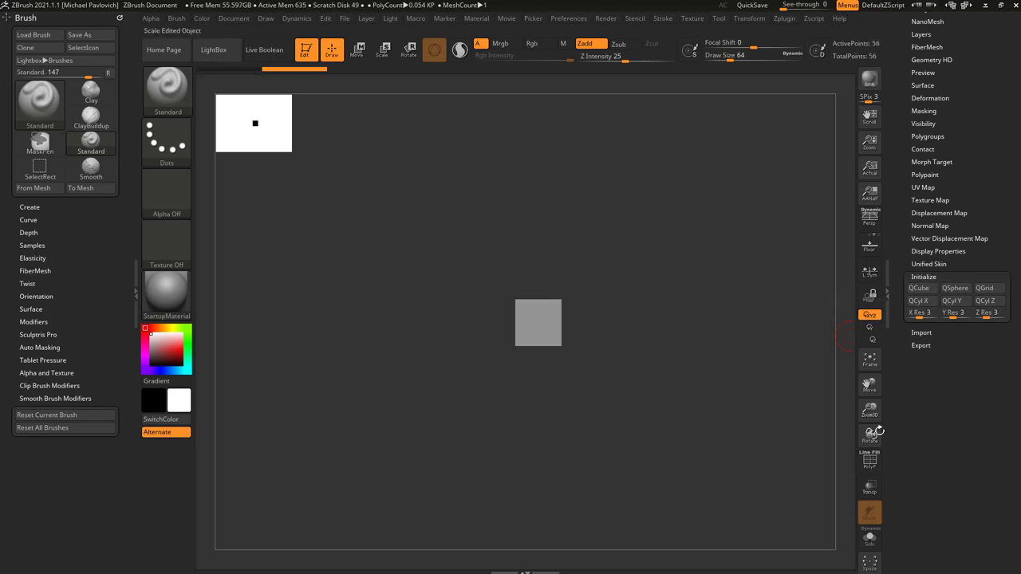
pyautogui.click(870, 460)
pyautogui.moveTo(798, 343); pyautogui.dragTo(779, 365)
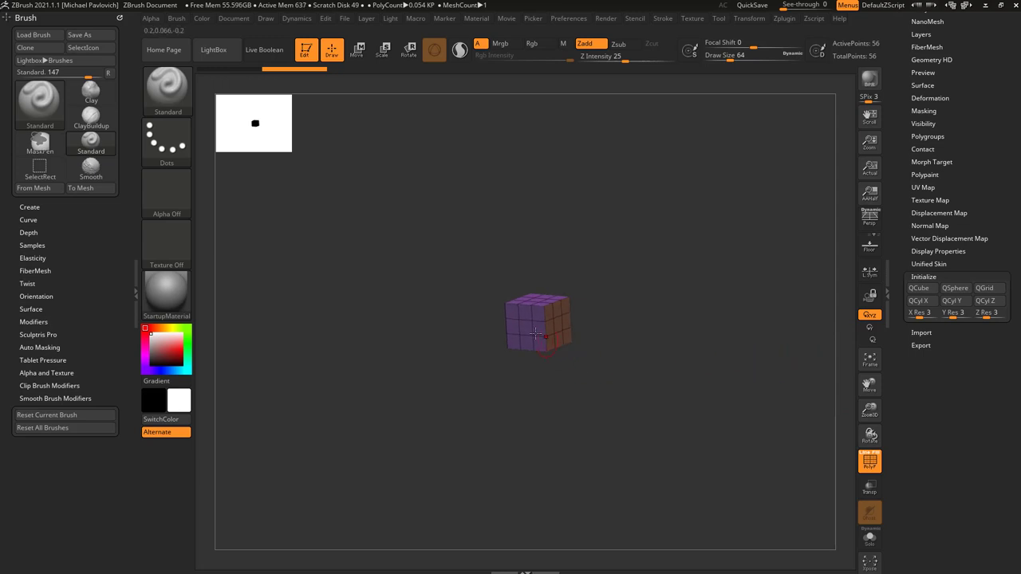
# Try out the QSphere, QGrid and X, Y and Z quick cylinder primitives, and return to the QCube.
pyautogui.click(955, 290)
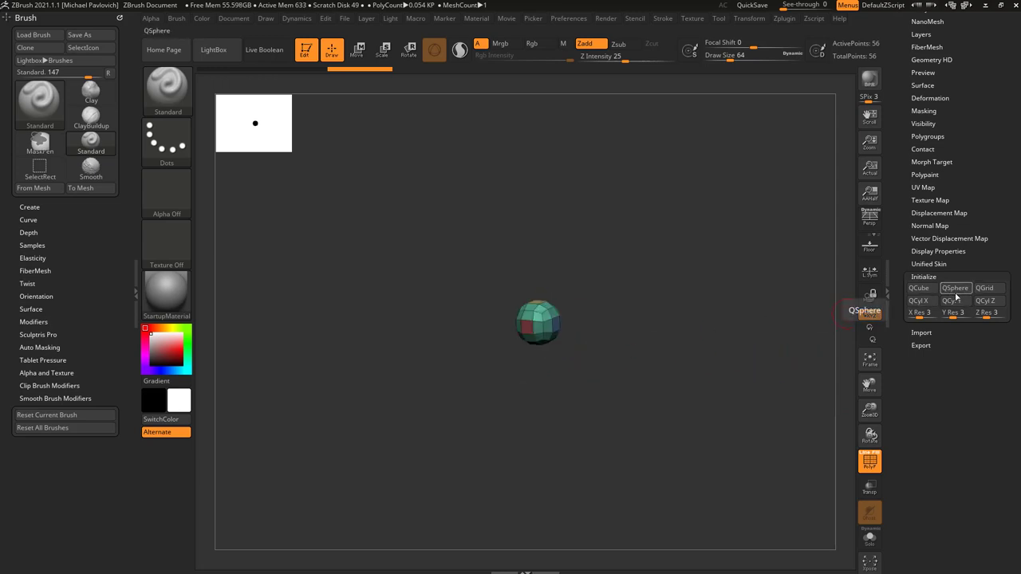
pyautogui.click(985, 288)
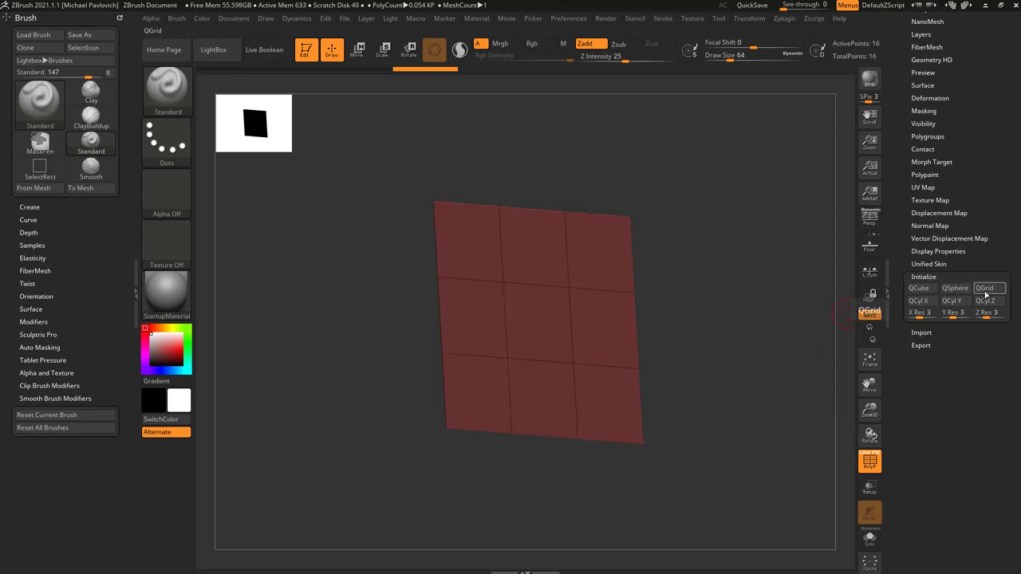
pyautogui.click(918, 301)
pyautogui.click(986, 301)
pyautogui.click(950, 301)
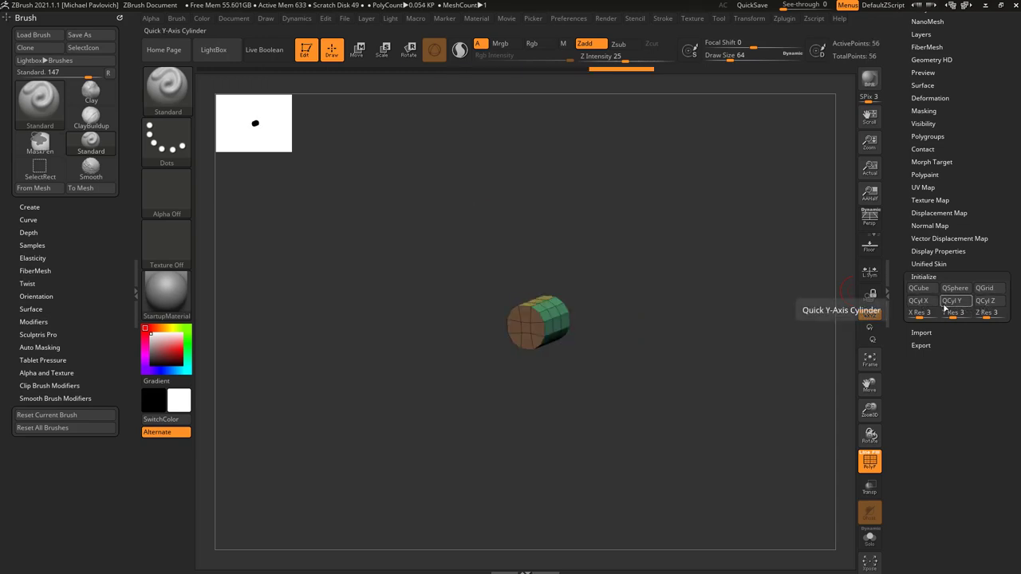
pyautogui.click(931, 305)
pyautogui.click(953, 303)
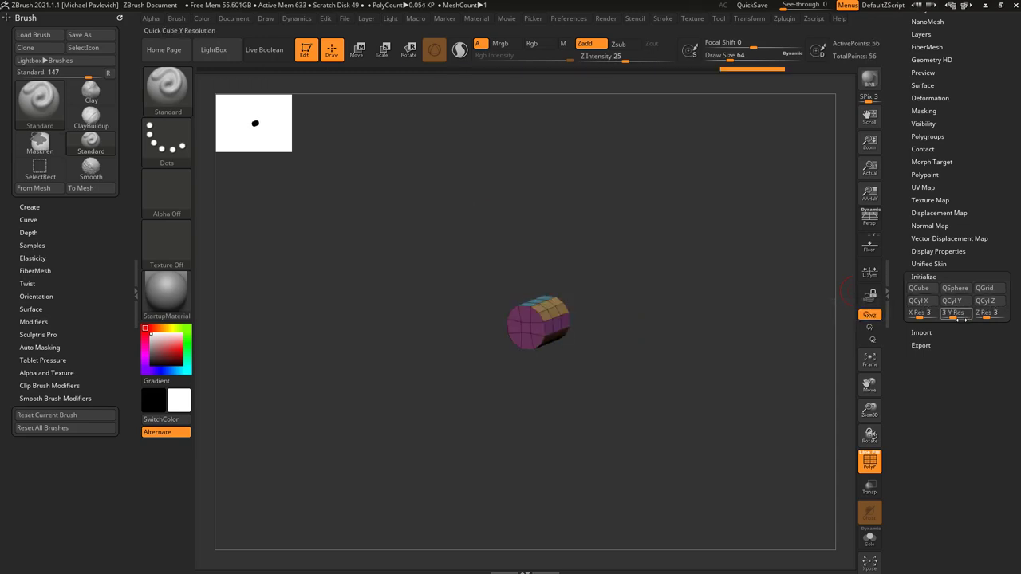
pyautogui.click(914, 317)
pyautogui.click(926, 289)
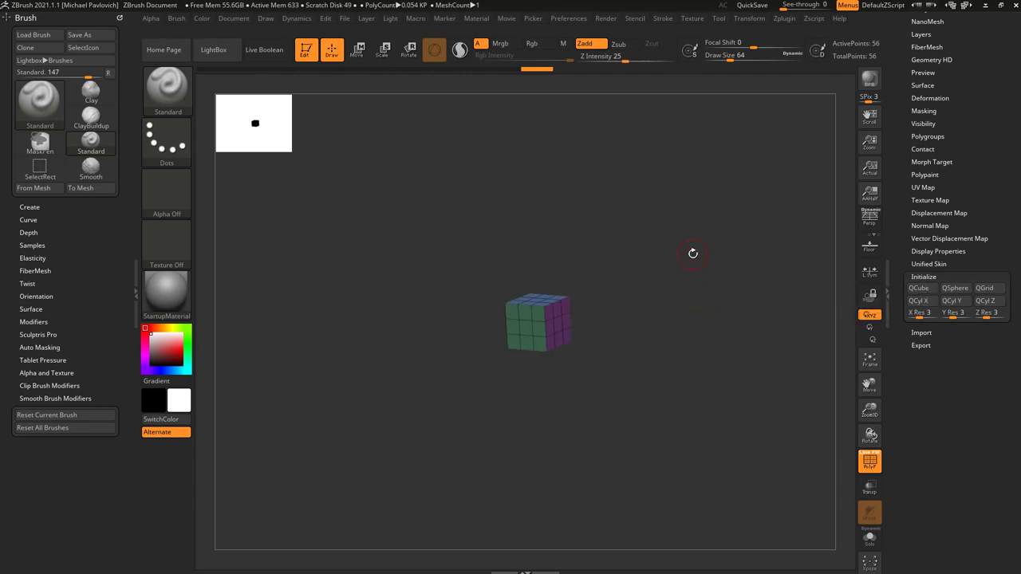
# Show the floor grid around the cube and hide it again.
pyautogui.keyDown('ctrl'); pyautogui.moveTo(694, 253); pyautogui.dragTo(732, 354, button='right'); pyautogui.keyUp('ctrl')
pyautogui.moveTo(732, 284); pyautogui.dragTo(627, 337)
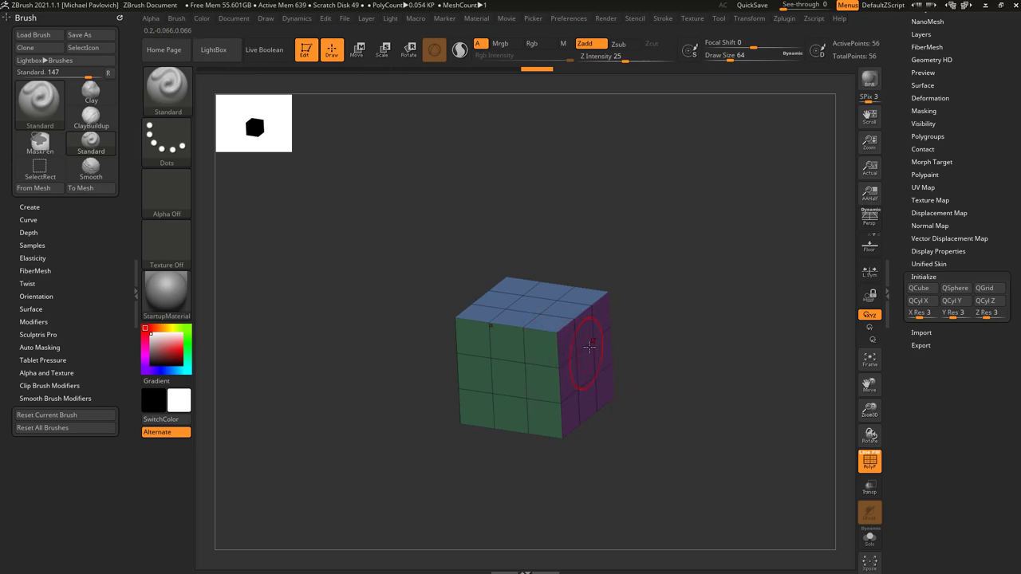
pyautogui.click(869, 245)
pyautogui.moveTo(716, 363)
pyautogui.mouseDown()
pyautogui.moveTo(709, 279)
pyautogui.moveTo(709, 331)
pyautogui.moveTo(592, 357)
pyautogui.mouseUp()
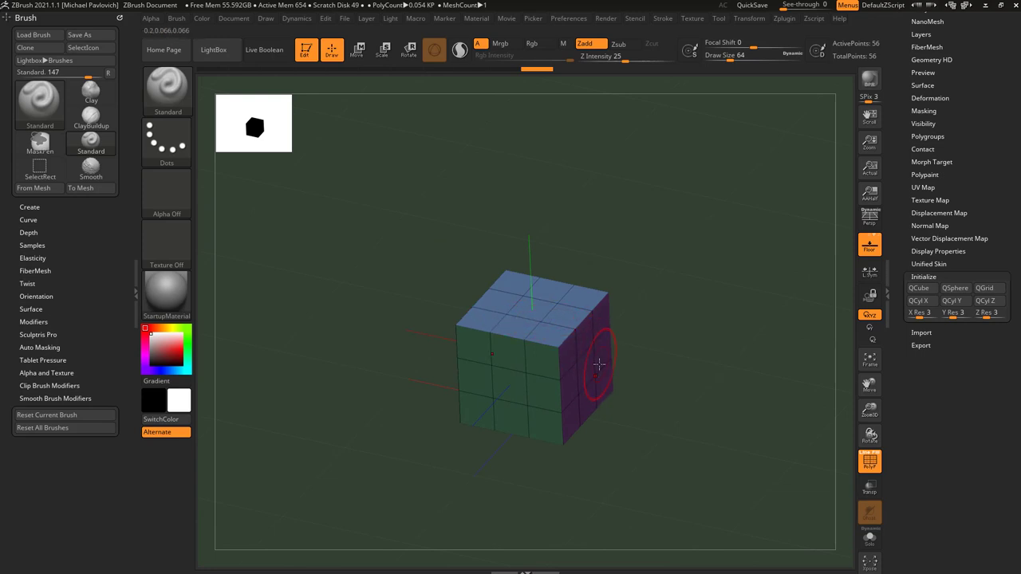
pyautogui.moveTo(651, 341); pyautogui.dragTo(664, 319)
pyautogui.click(869, 245)
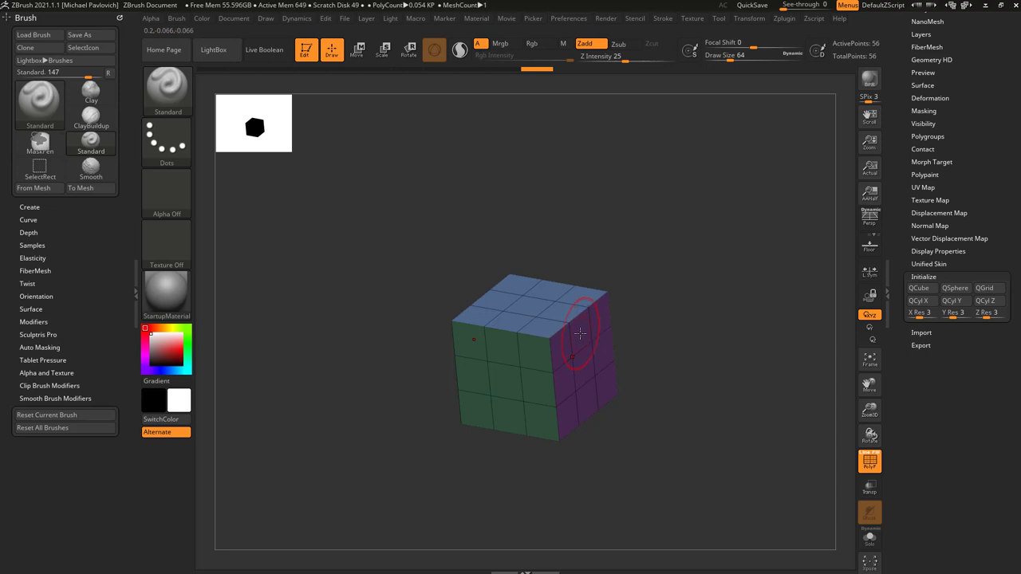
# Select the ZModeler brush for working on the cube.
pyautogui.moveTo(643, 319)
pyautogui.keyDown('alt'); pyautogui.mouseDown()
pyautogui.moveTo(702, 305)
pyautogui.moveTo(651, 319)
pyautogui.mouseUp(); pyautogui.keyUp('alt')
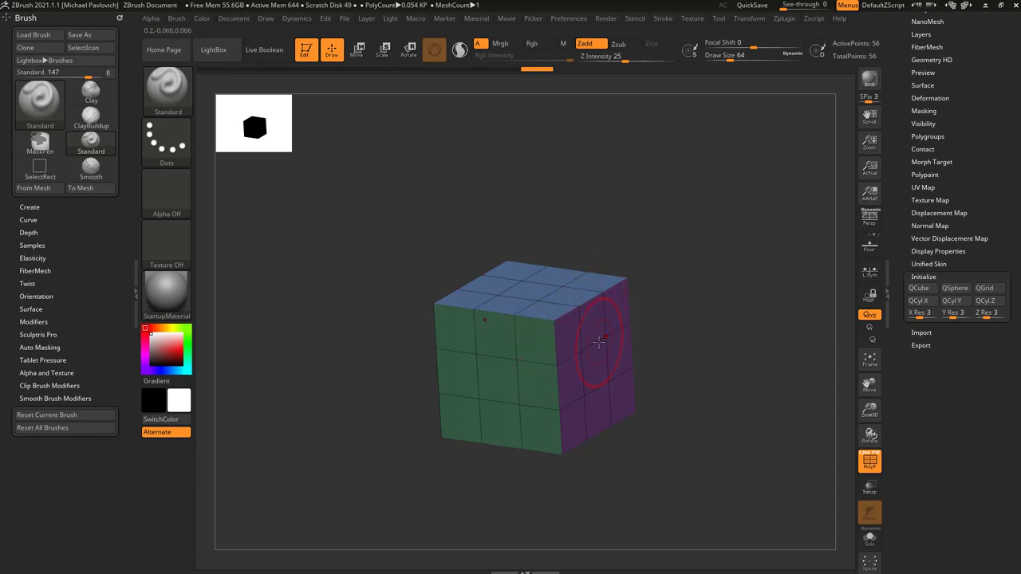
pyautogui.press('b')
pyautogui.press('z')
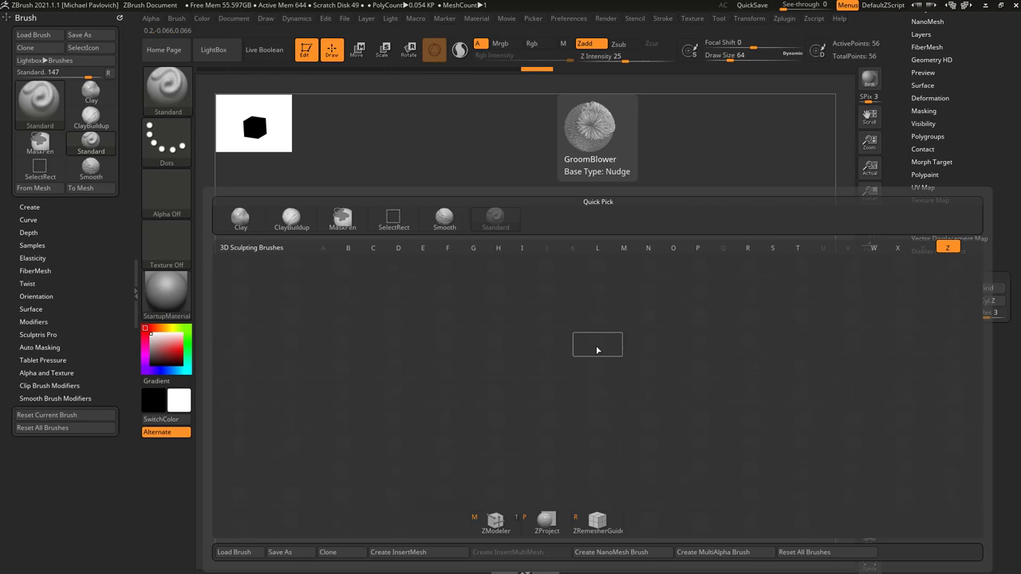
pyautogui.click(495, 523)
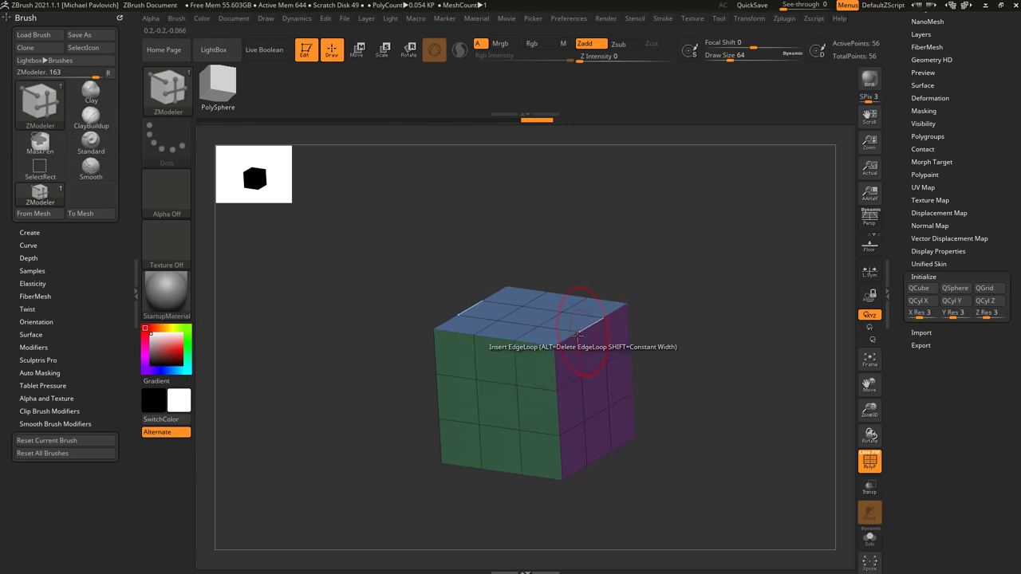
# Examine the ZModeler actions and targets offered for the cube's edges and polygons.
pyautogui.press('space')
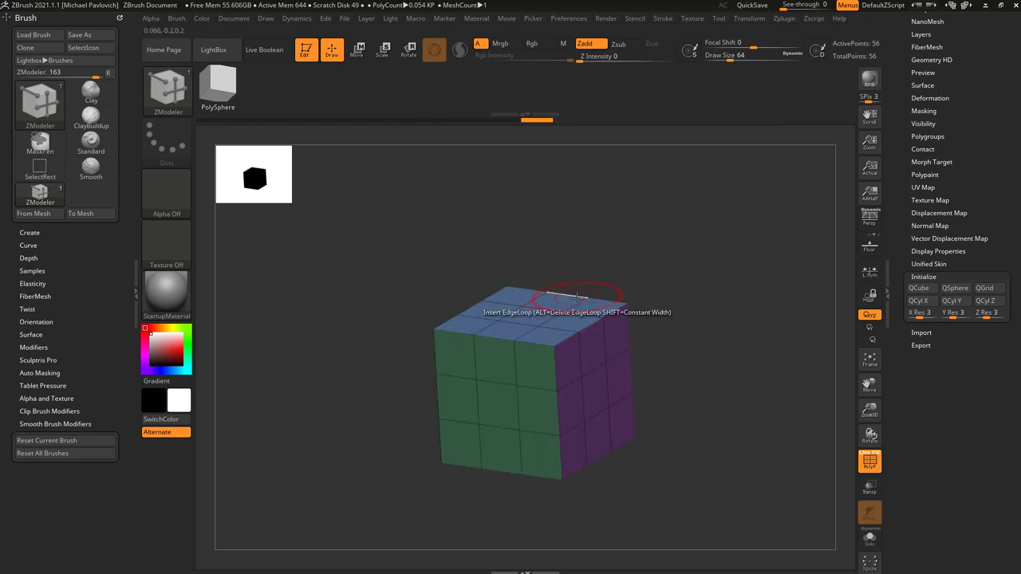
pyautogui.press('space')
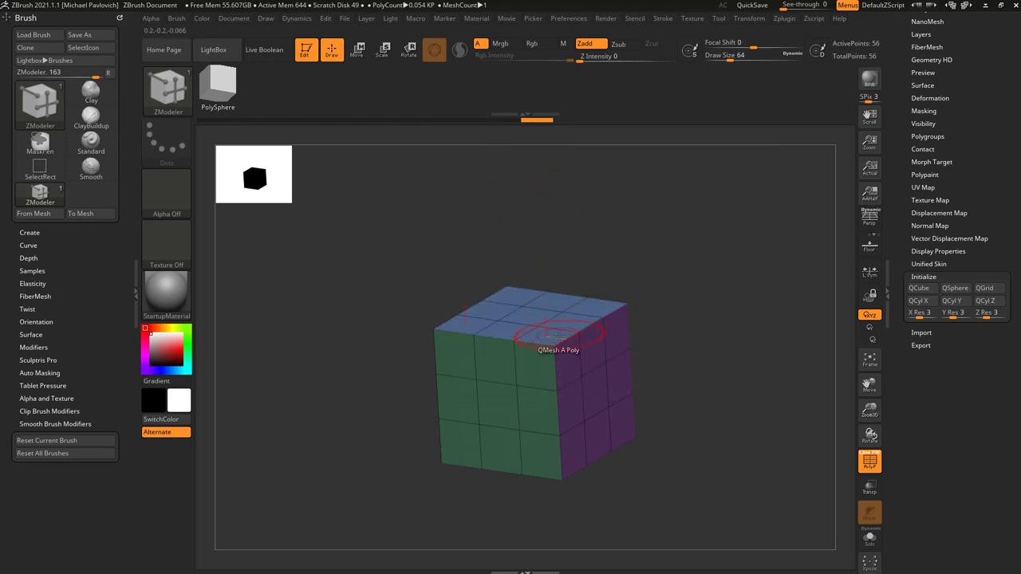
pyautogui.press('space')
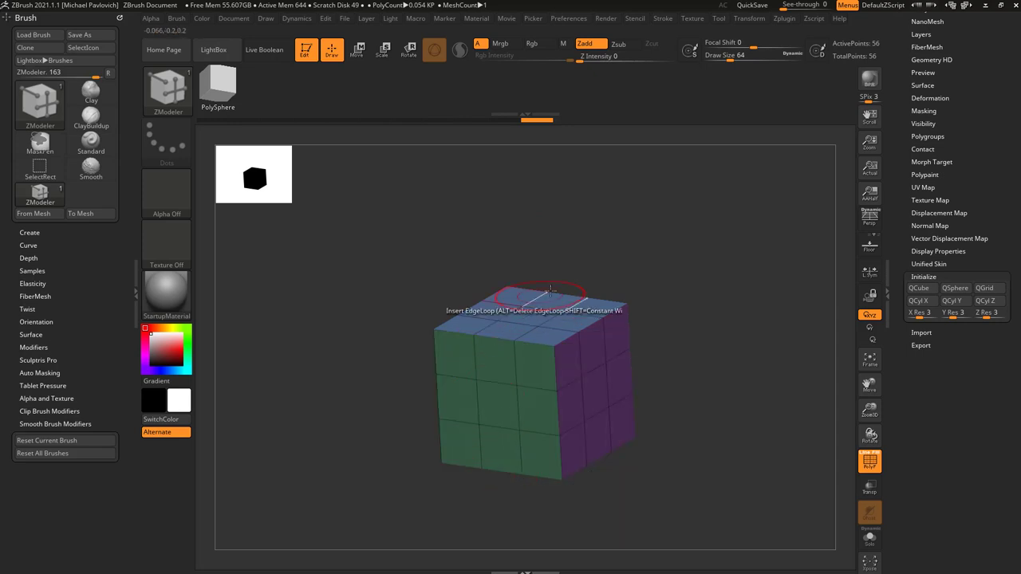
pyautogui.press('space')
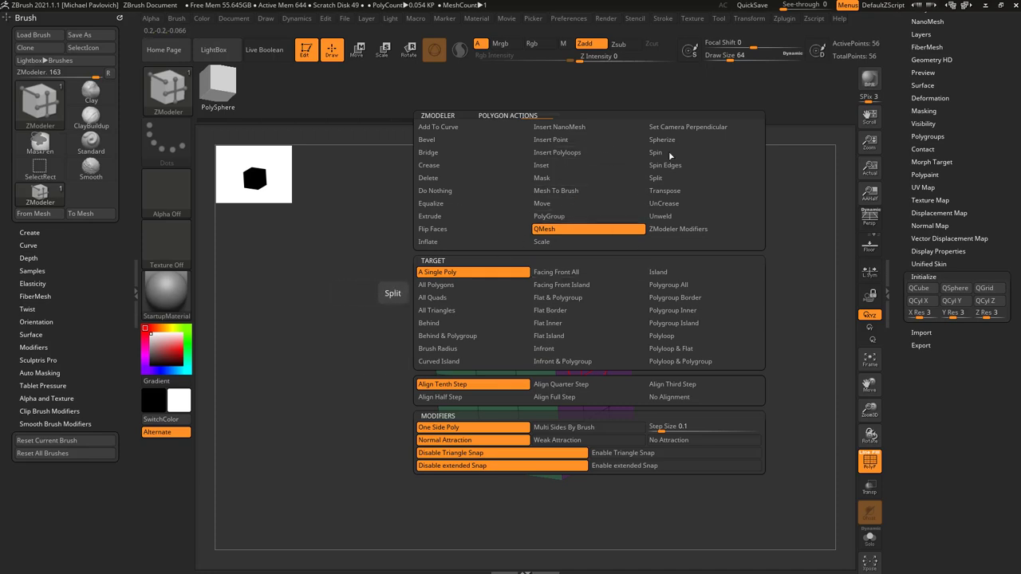
pyautogui.press('space')
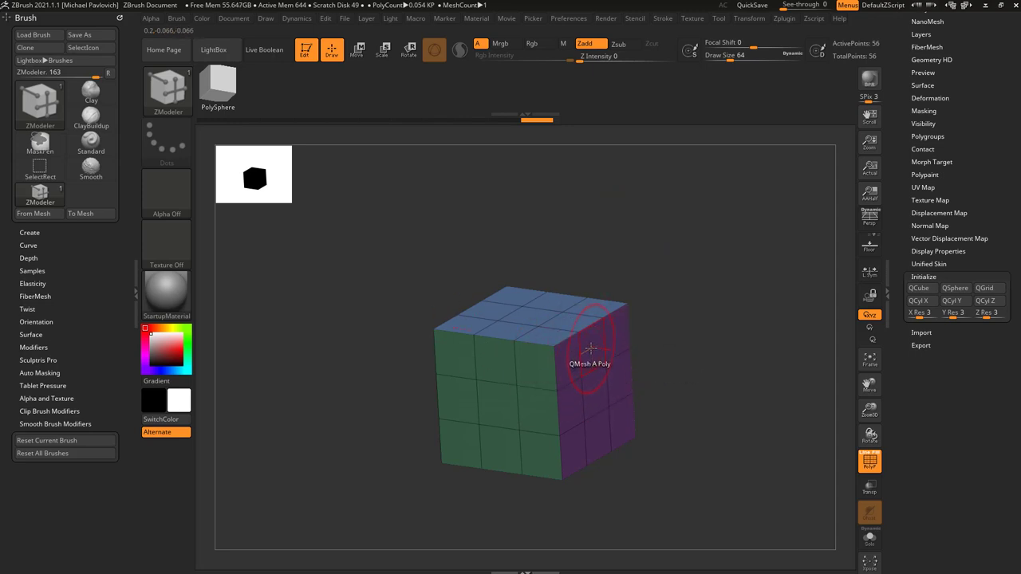
# Choose QMesh as the ZModeler polygon action and Insert with the Single EdgeLoop target as the edge action.
pyautogui.press('space')
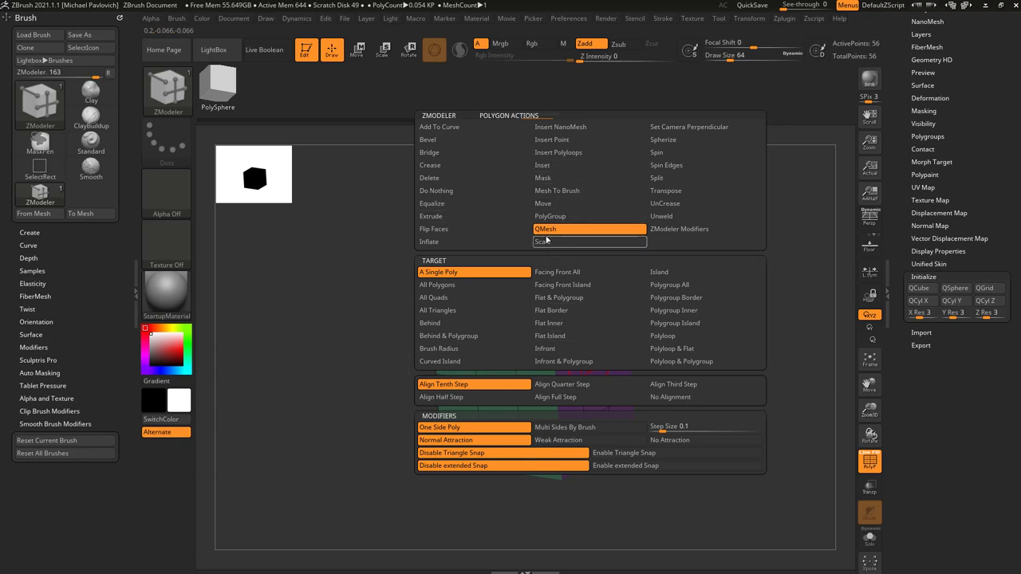
pyautogui.click(557, 231)
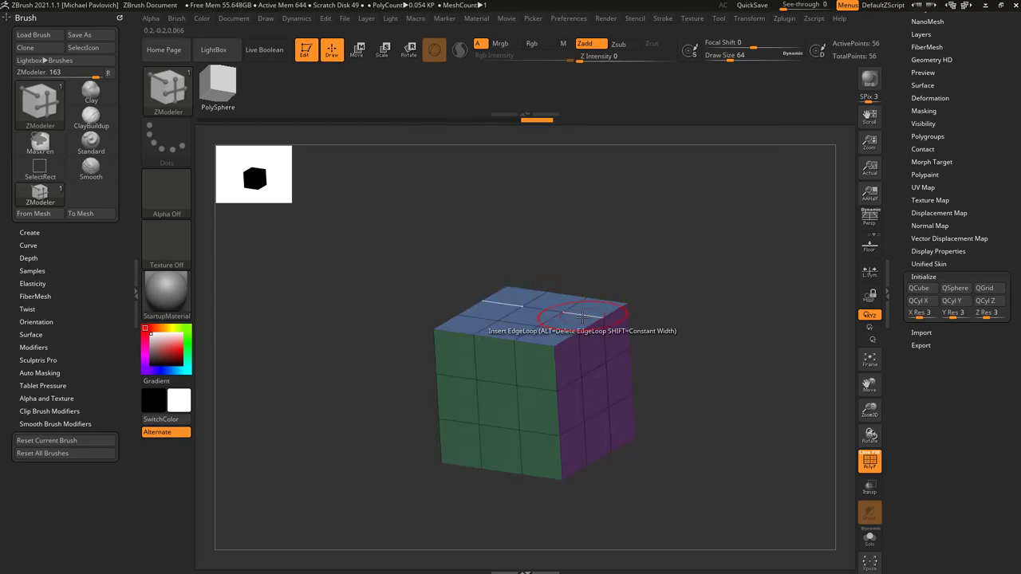
pyautogui.press('space')
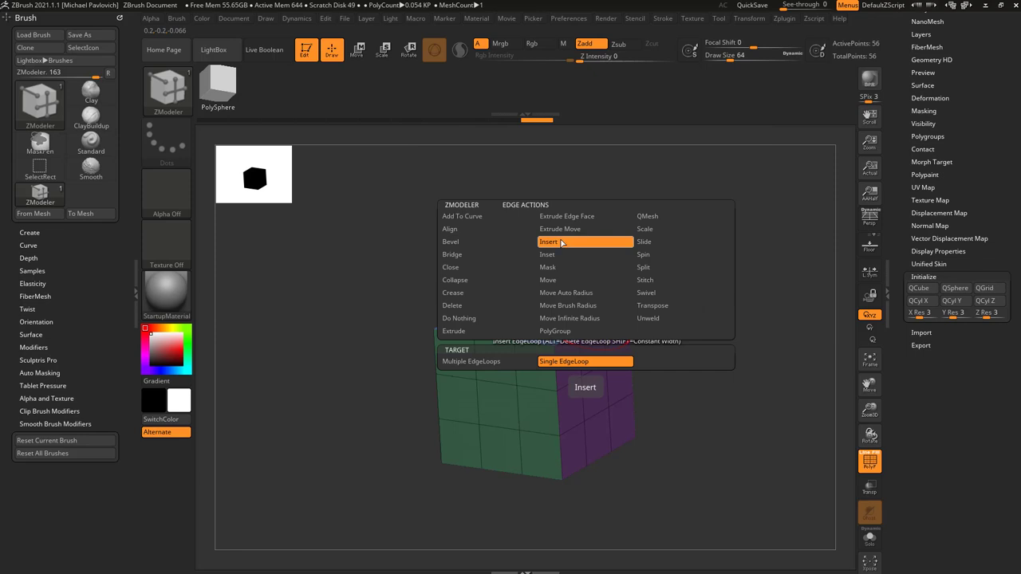
pyautogui.click(586, 362)
pyautogui.press('space')
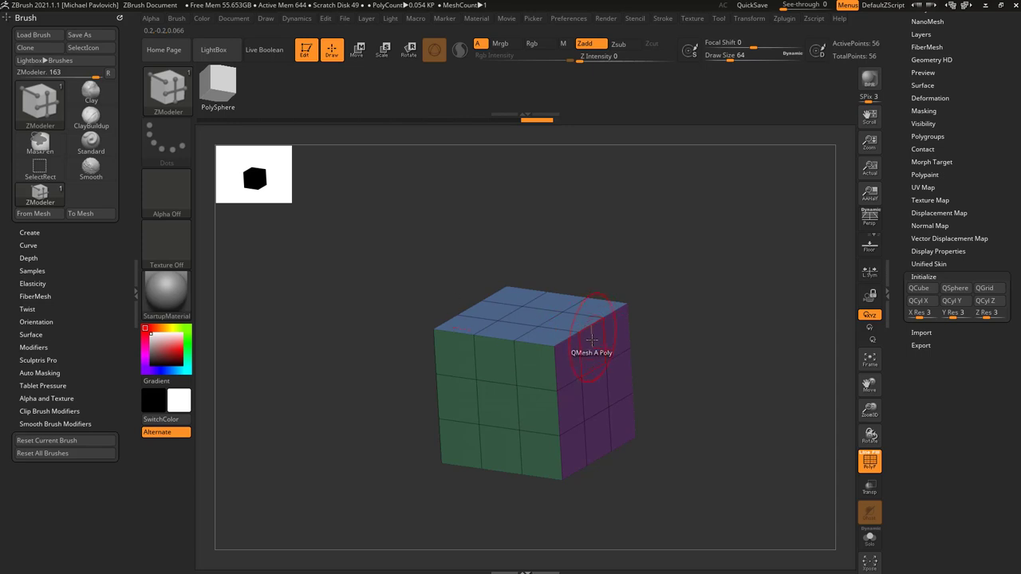
# Clone the ZModeler brush to get a separate copy of it.
pyautogui.click(167, 90)
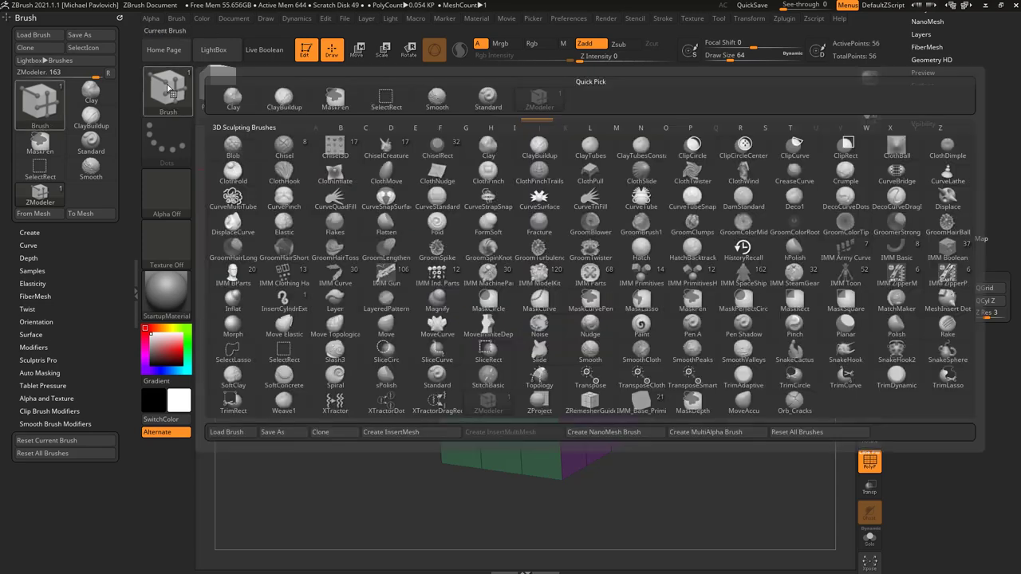
pyautogui.click(190, 94)
pyautogui.click(336, 432)
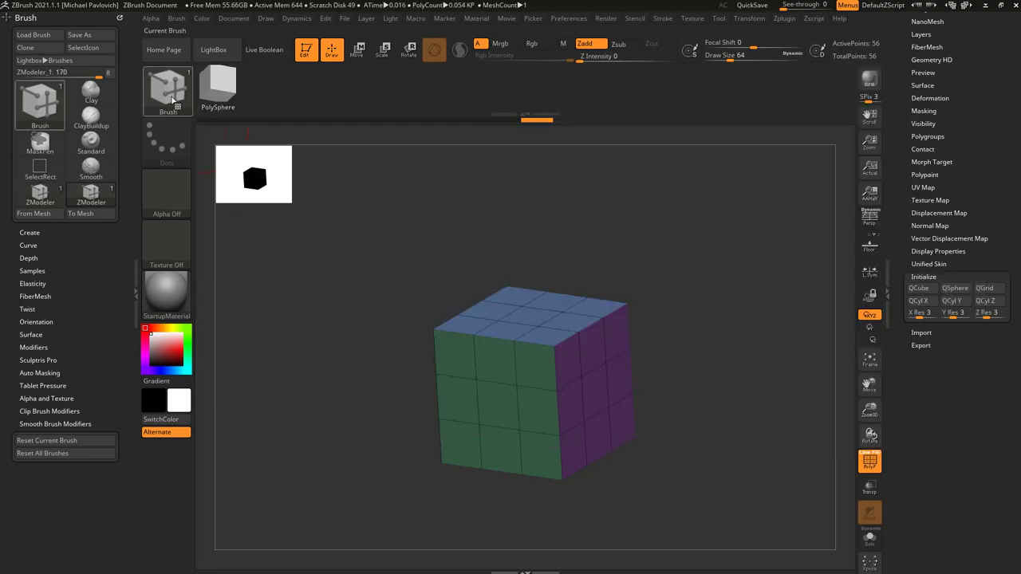
pyautogui.click(171, 100)
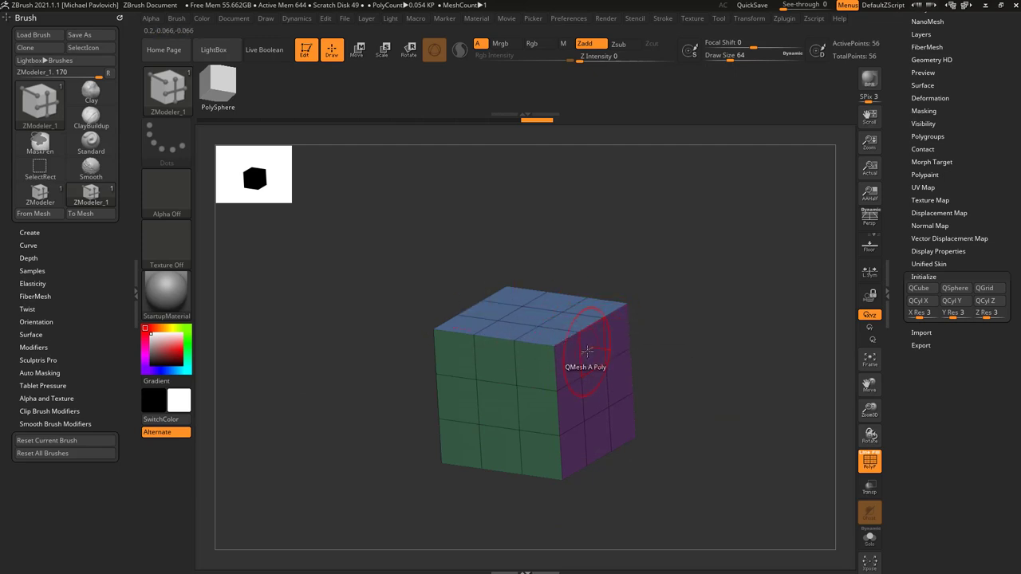
# Set the cloned ZModeler brush's edge action to Extrude.
pyautogui.press('space')
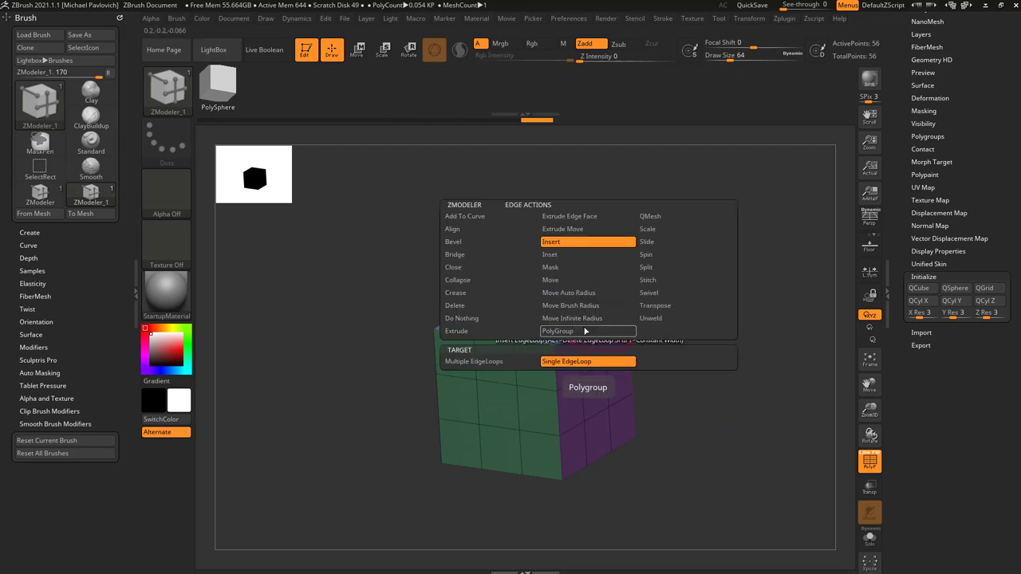
pyautogui.click(524, 333)
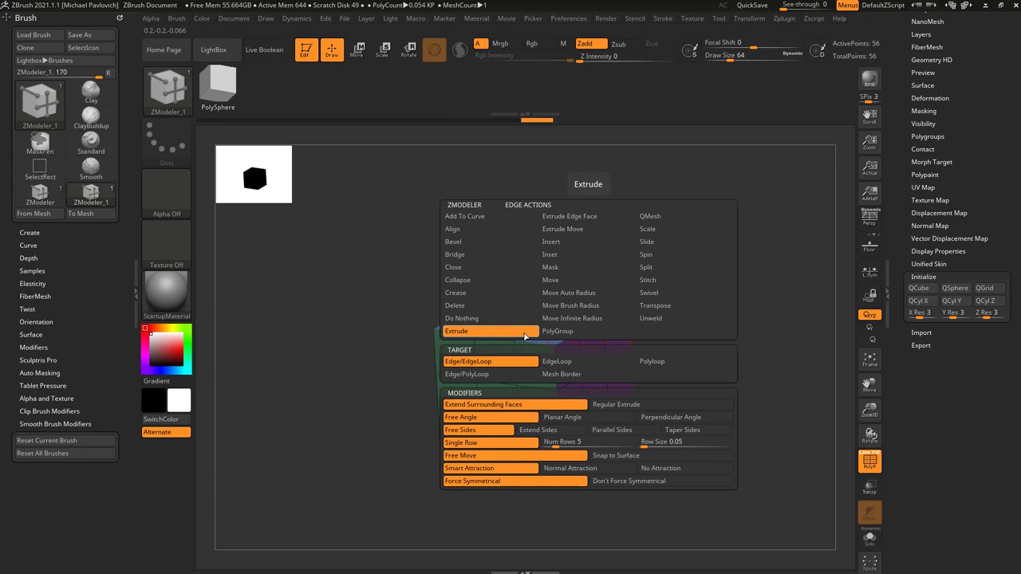
# Enable Snap to Surface for the cloned brush's edge extrusion and set its polygon action to Extrude.
pyautogui.click(616, 456)
pyautogui.press('space')
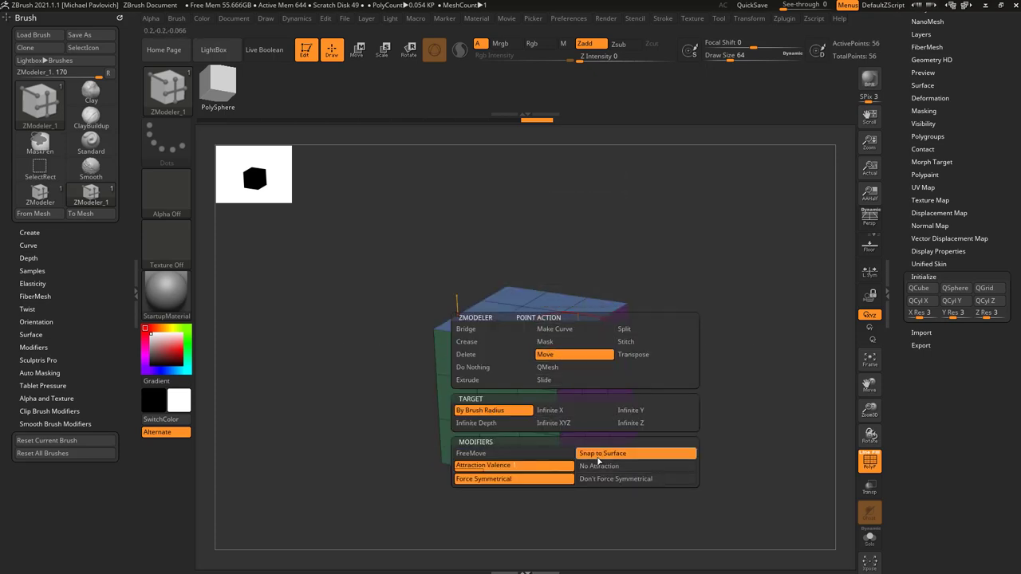
pyautogui.click(599, 464)
pyautogui.press('space')
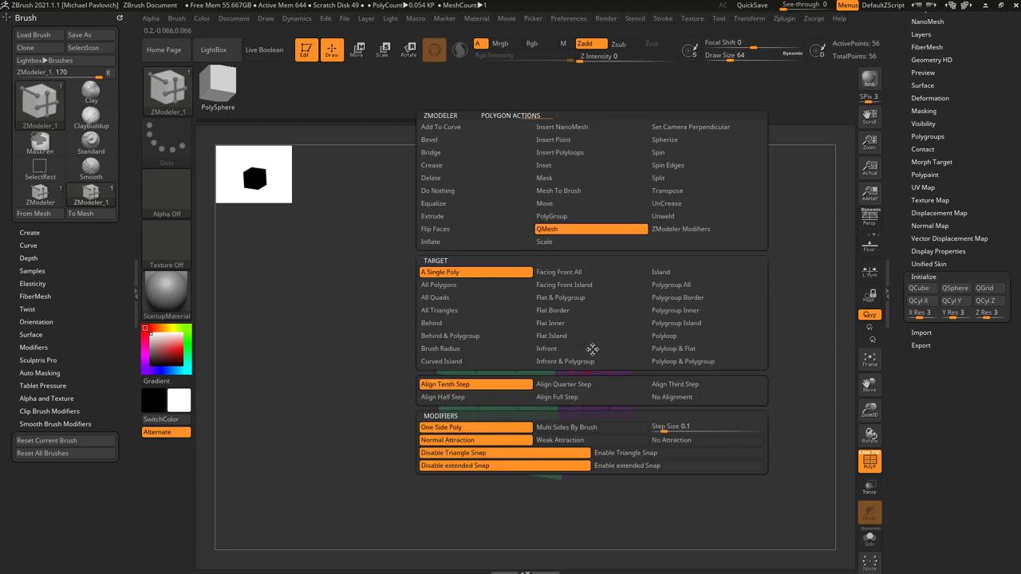
pyautogui.click(484, 220)
# Check the ZStartup BrushPresets folder offered for saving the cloned brush, leaving without saving it.
pyautogui.click(175, 18)
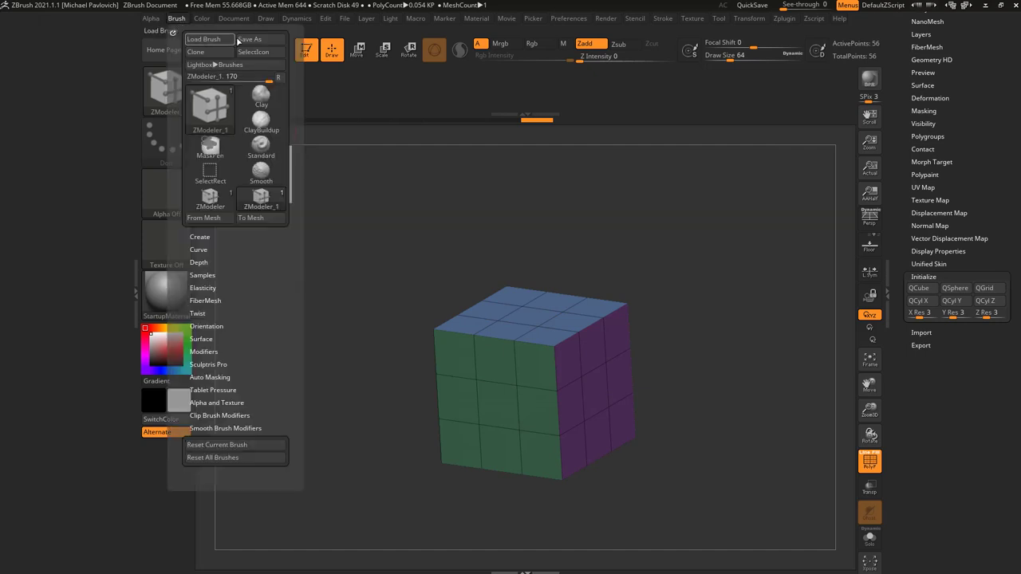
pyautogui.click(249, 41)
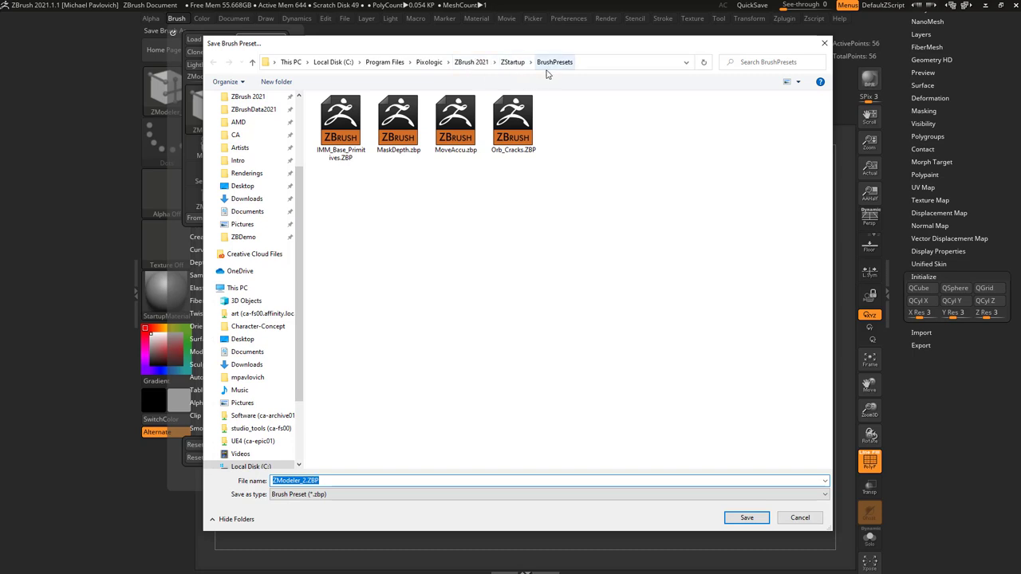
pyautogui.click(798, 518)
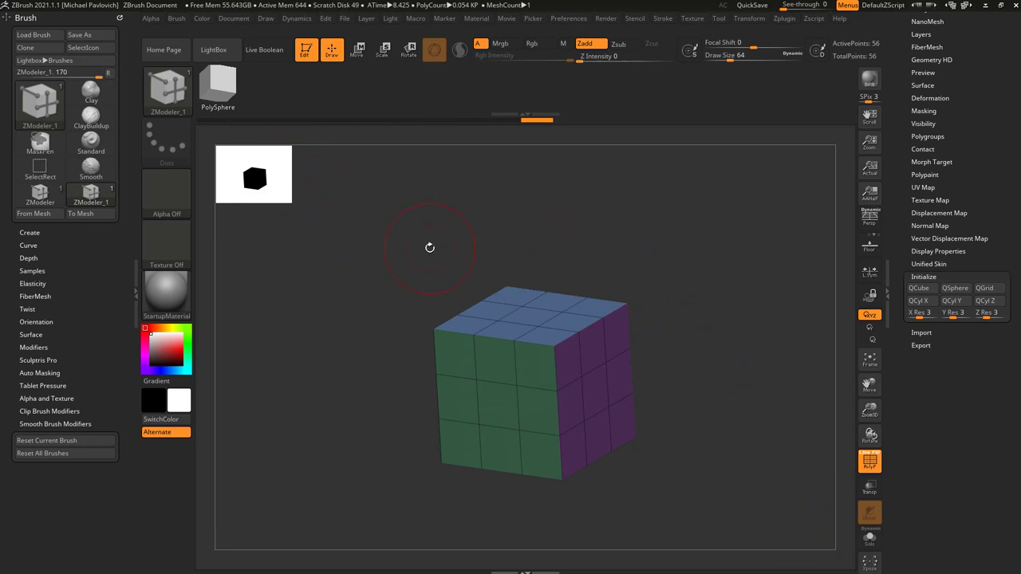
pyautogui.press('b')
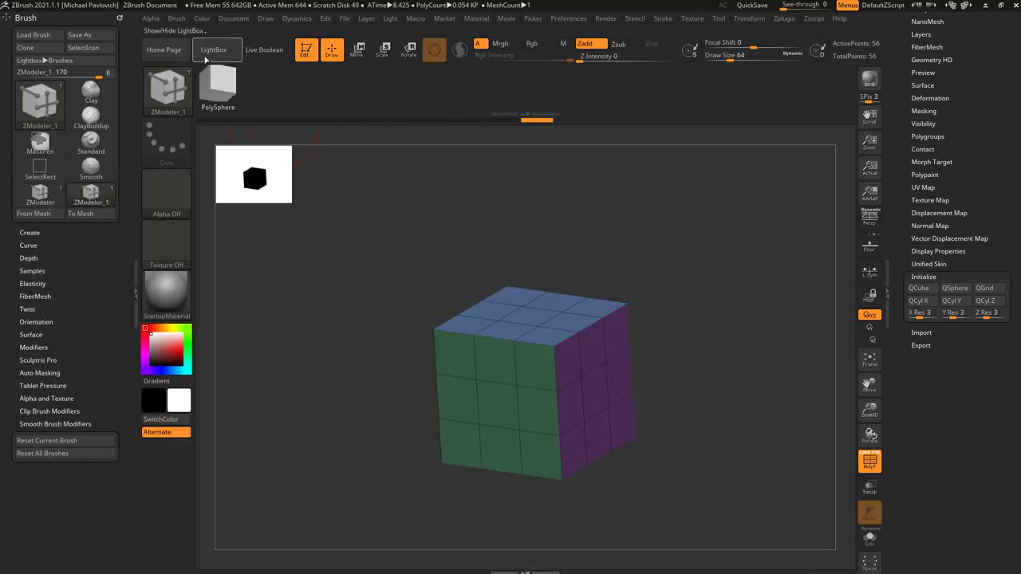
pyautogui.click(179, 18)
pyautogui.click(260, 39)
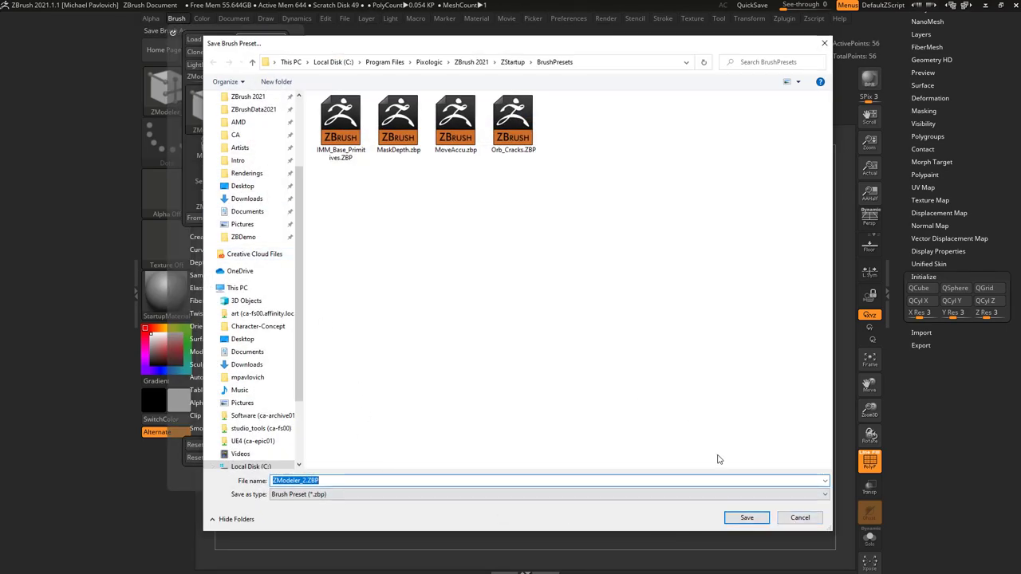
pyautogui.click(780, 520)
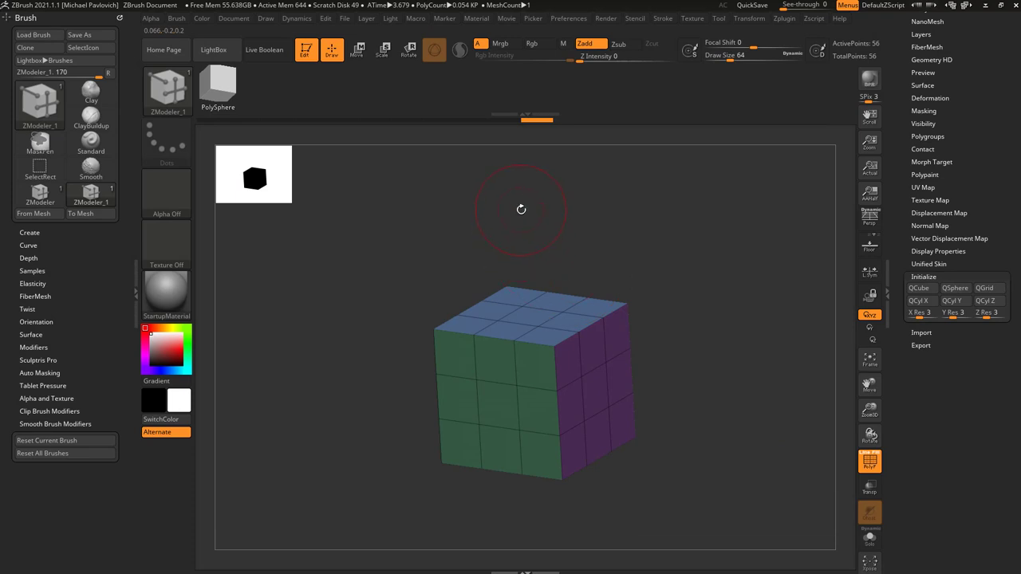
# Examine the ZModeler actions available to the cloned brush on the cube's edges.
pyautogui.press('b')
pyautogui.moveTo(688, 327); pyautogui.dragTo(674, 327)
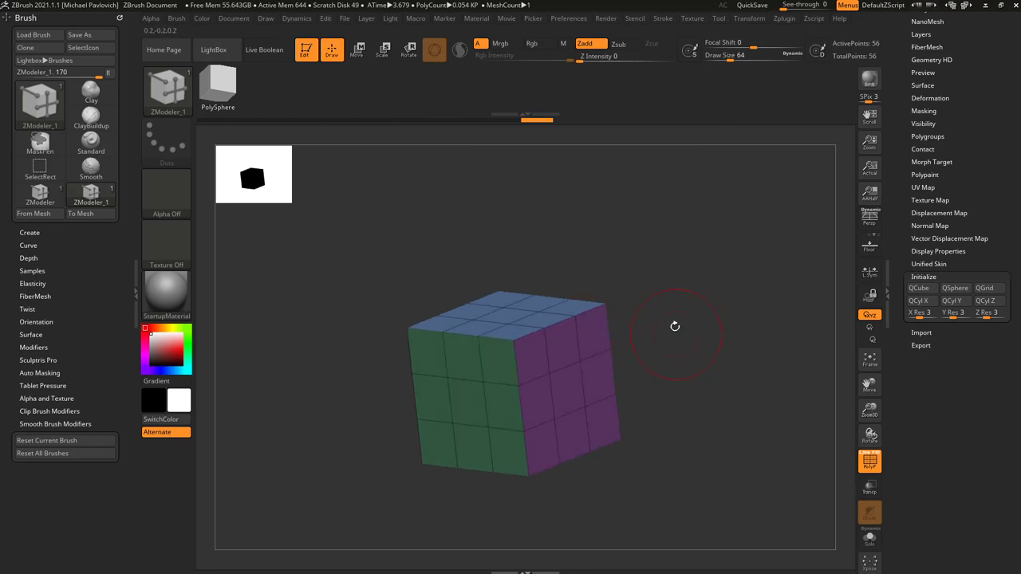
pyautogui.press('space')
pyautogui.press('space')
pyautogui.click(551, 325)
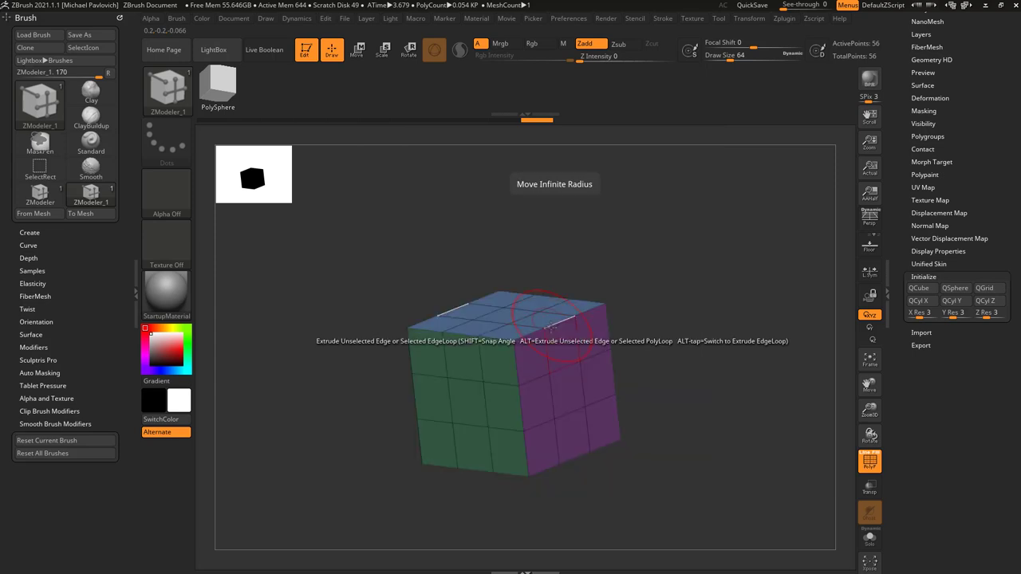
pyautogui.press('space')
pyautogui.click(542, 330)
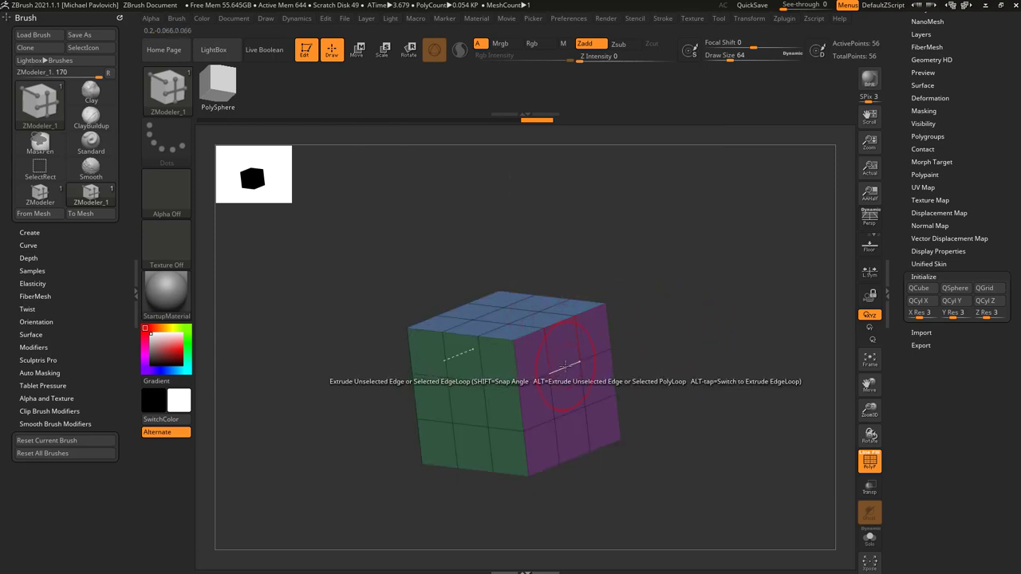
# Set the edge action to Bevel, try it on the cube's upper horizontal edge loop, and undo the bevel.
pyautogui.press('space')
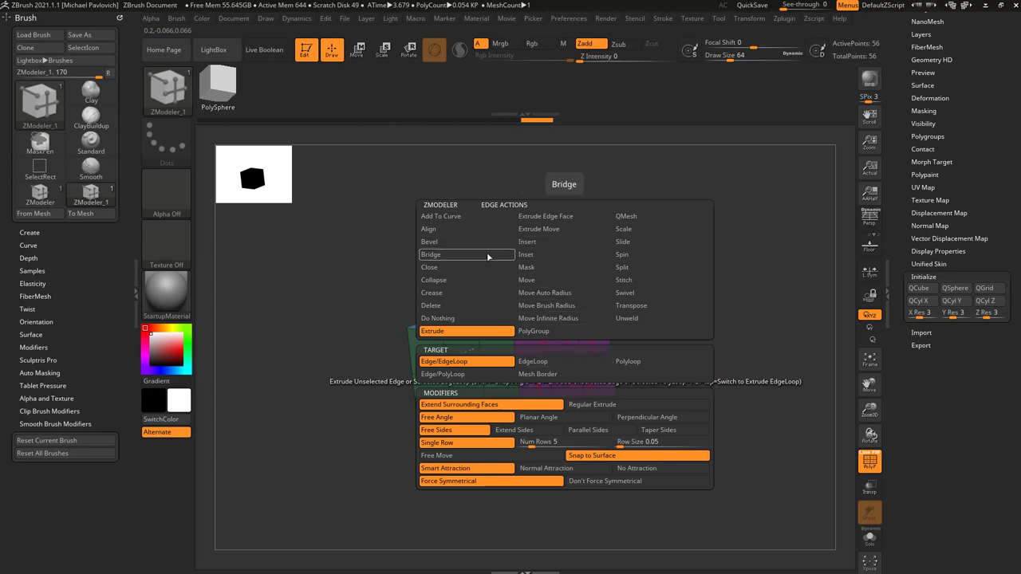
pyautogui.click(446, 242)
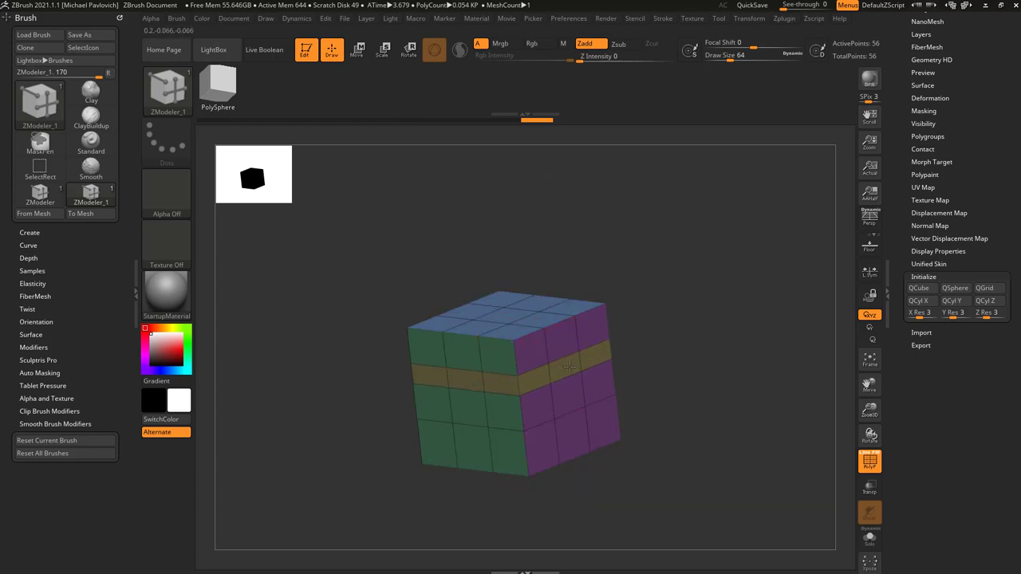
pyautogui.press('ctrl')
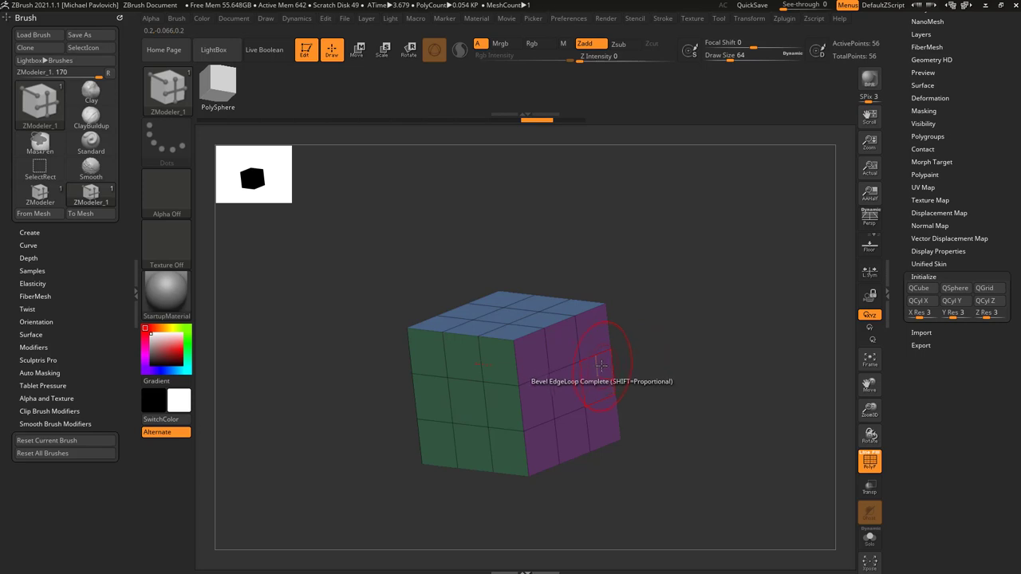
# Set the polygon action to Inset with the Polygroup All target and inset the cube's purple side.
pyautogui.press('space')
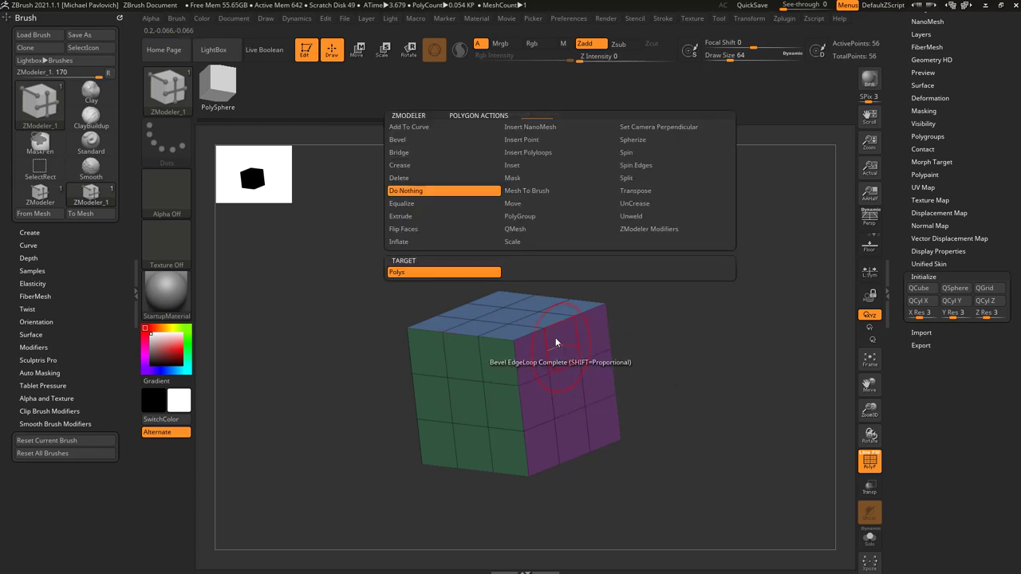
pyautogui.click(532, 165)
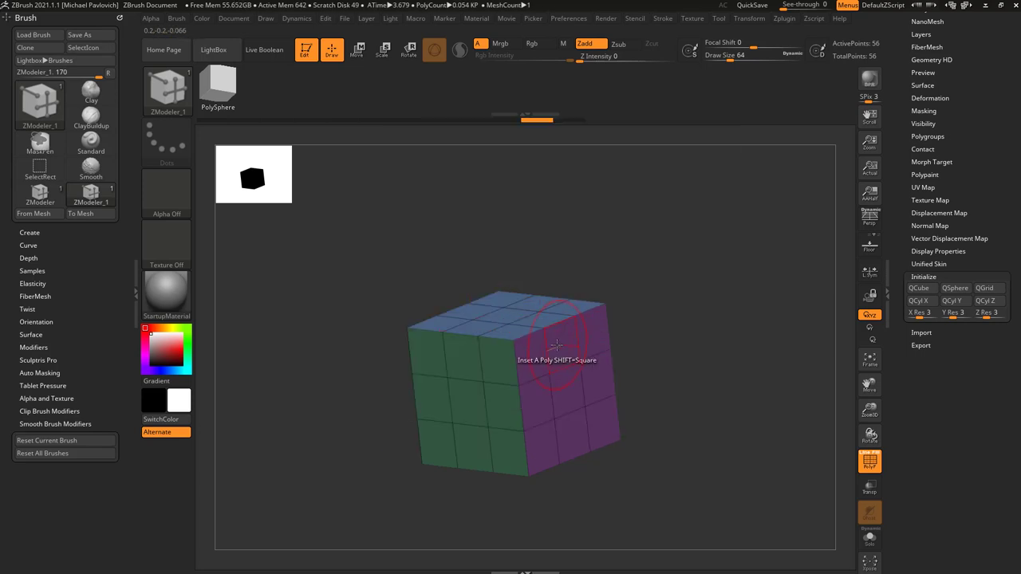
pyautogui.press('space')
pyautogui.click(639, 289)
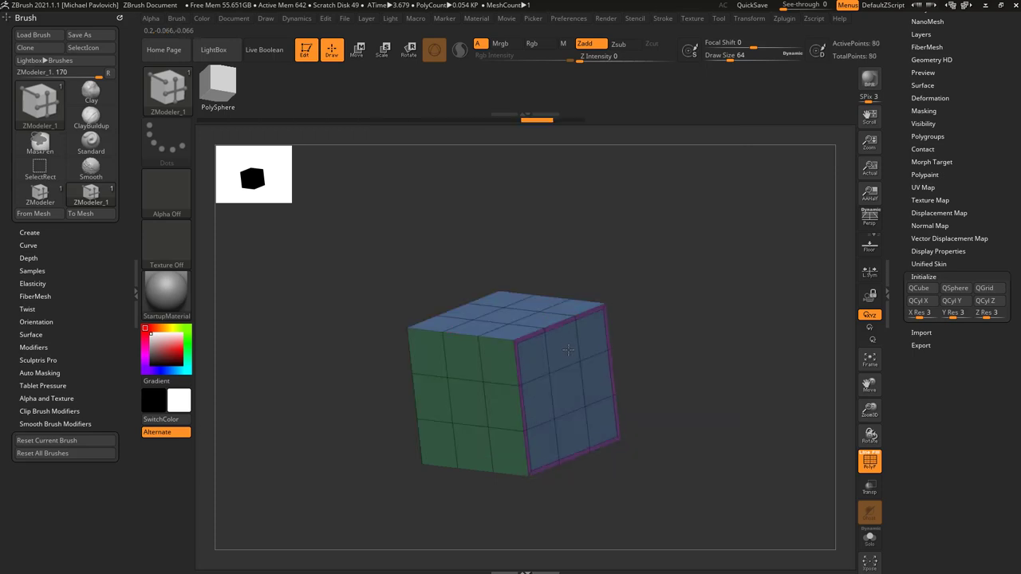
pyautogui.moveTo(547, 368); pyautogui.dragTo(551, 373)
# Try splitting a point on the inset side with the Split point action, and undo back to the plain cube.
pyautogui.press('space')
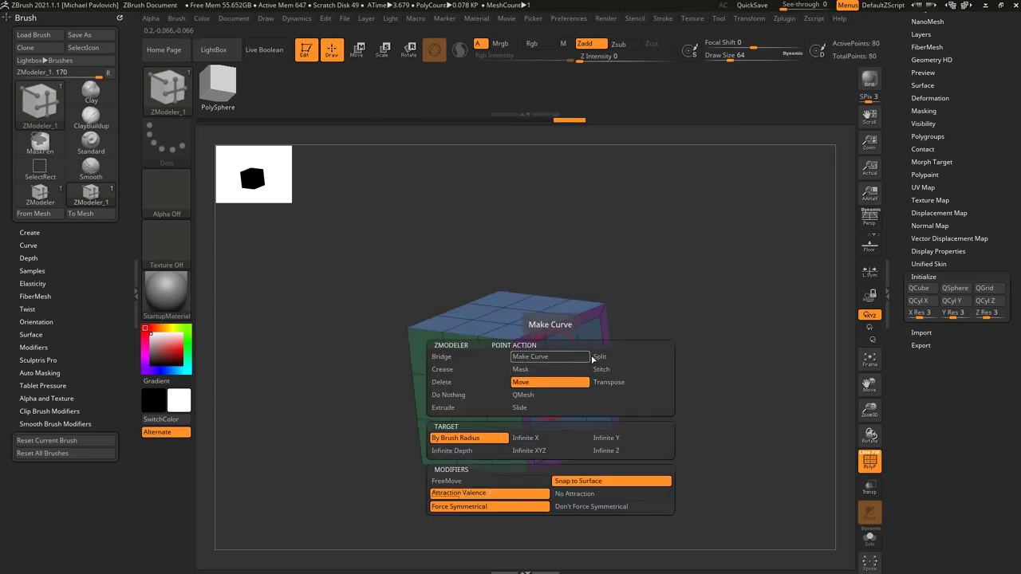
pyautogui.click(549, 372)
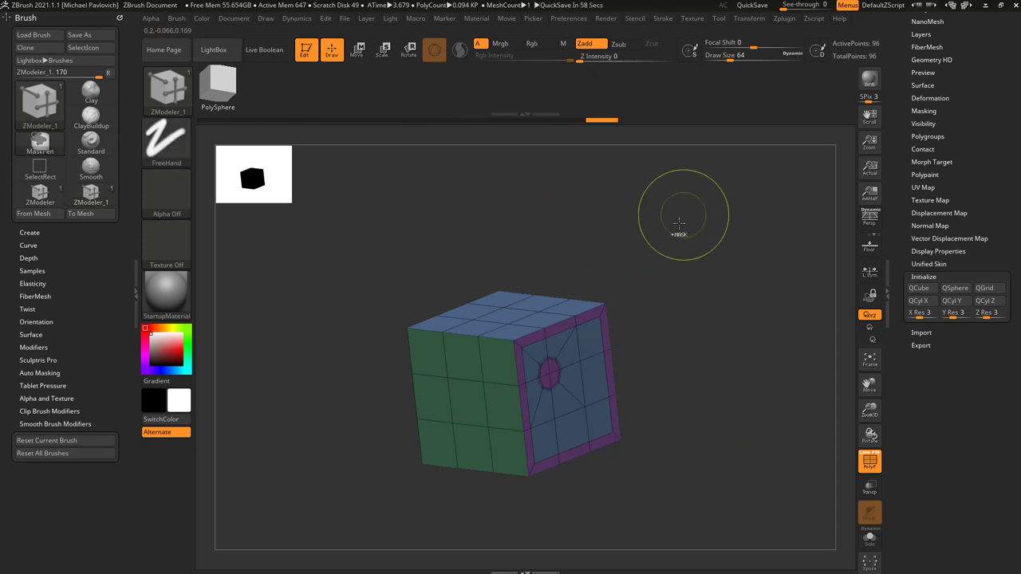
pyautogui.hotkey('ctrl', 'z')
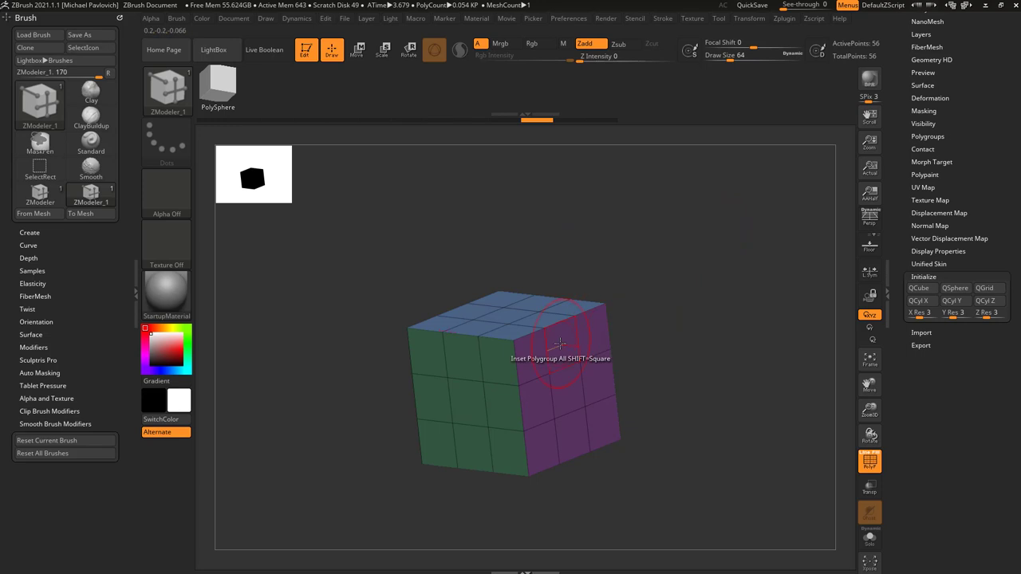
# Reset all brushes to their defaults and select the ZModeler brush again.
pyautogui.click(177, 19)
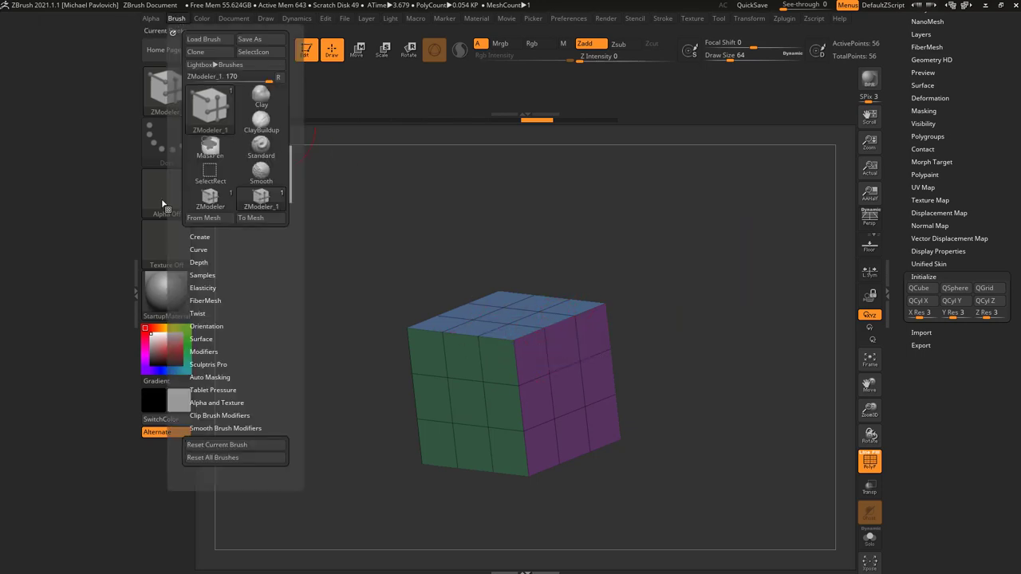
pyautogui.click(209, 459)
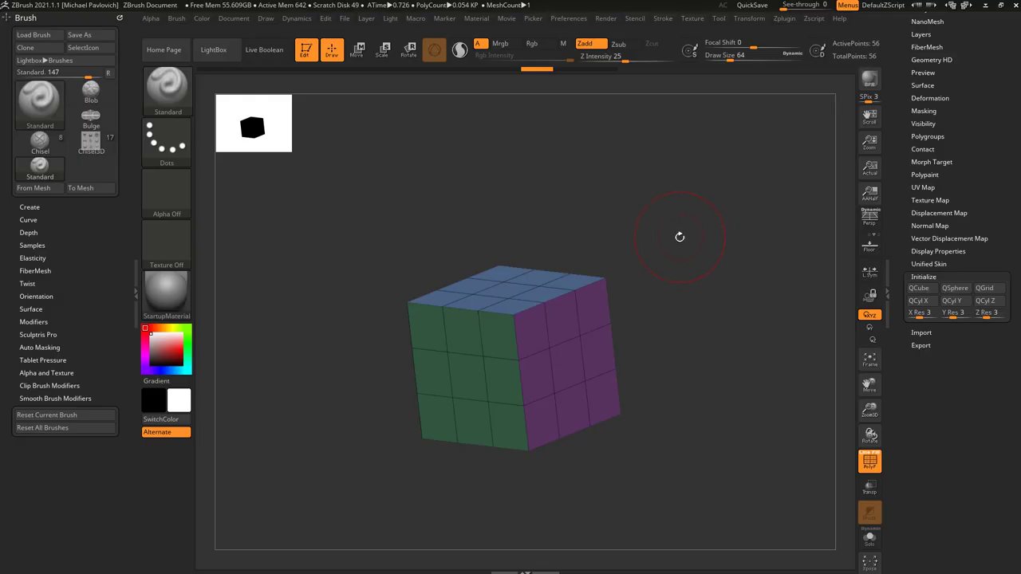
pyautogui.press('b')
pyautogui.press('z')
pyautogui.press('m')
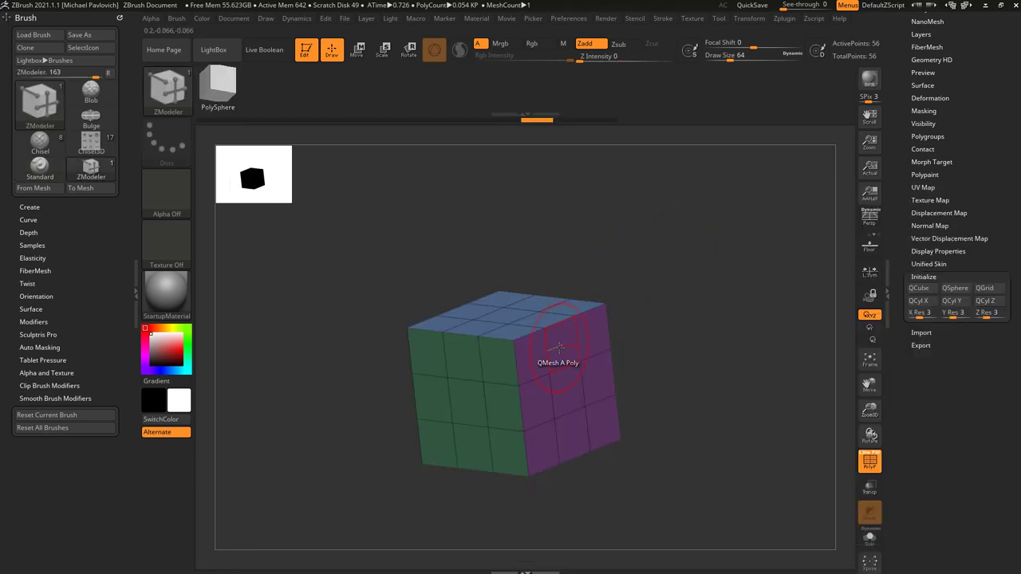
# QMesh the upper middle polygon of the cube's purple side outward into a small block.
pyautogui.press('space')
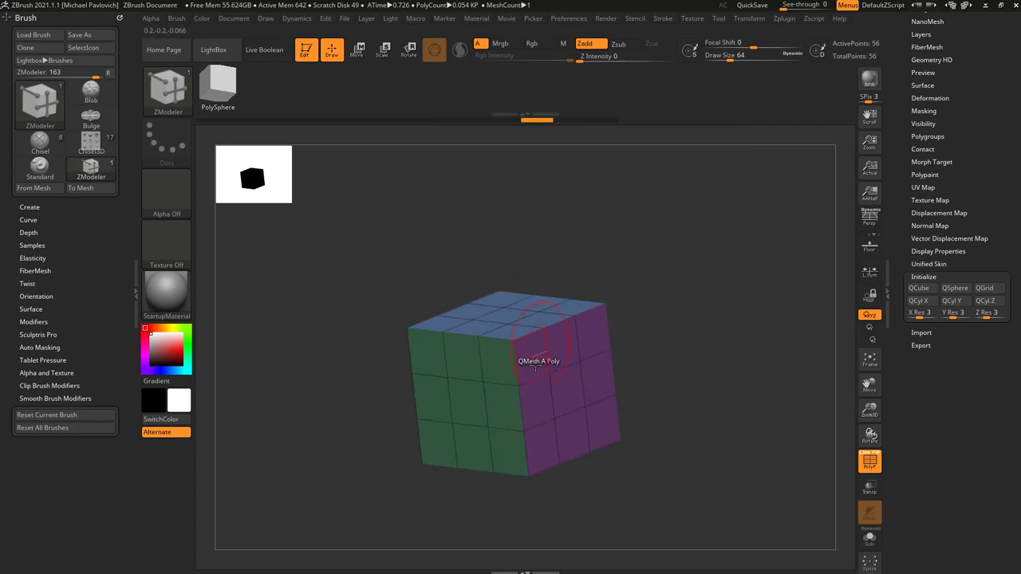
pyautogui.moveTo(659, 319); pyautogui.dragTo(664, 292)
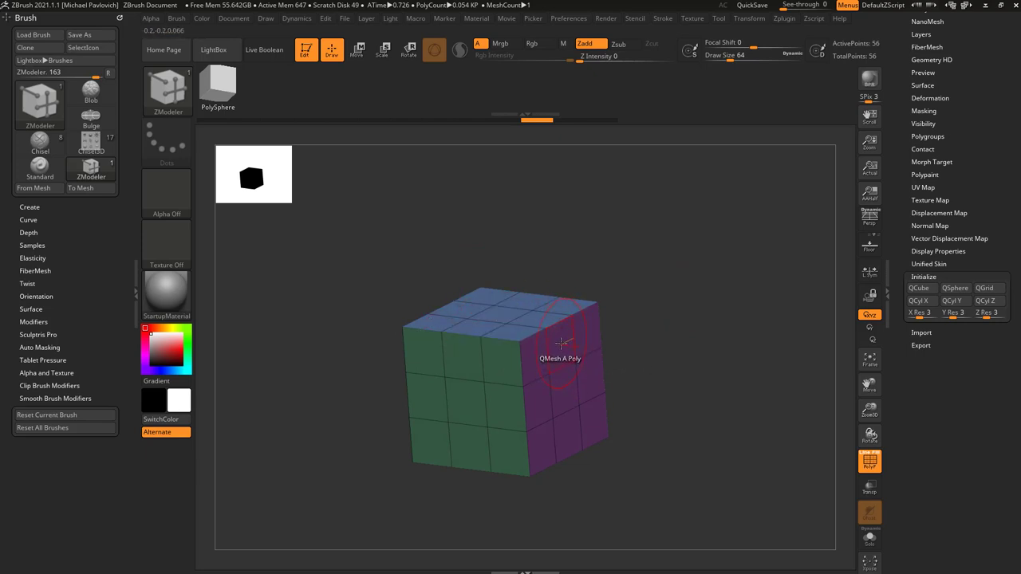
pyautogui.press('space')
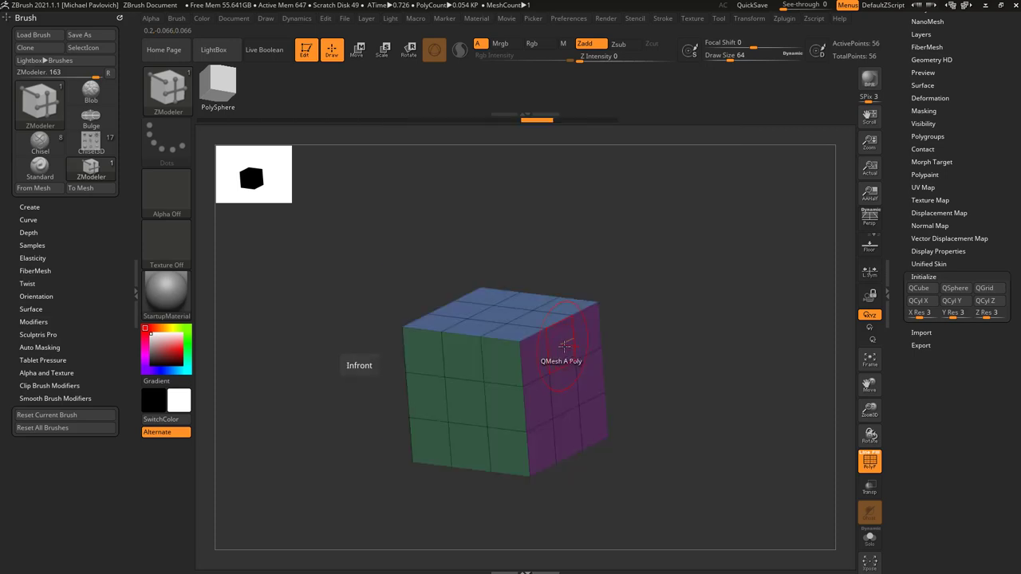
pyautogui.moveTo(565, 349); pyautogui.dragTo(692, 324)
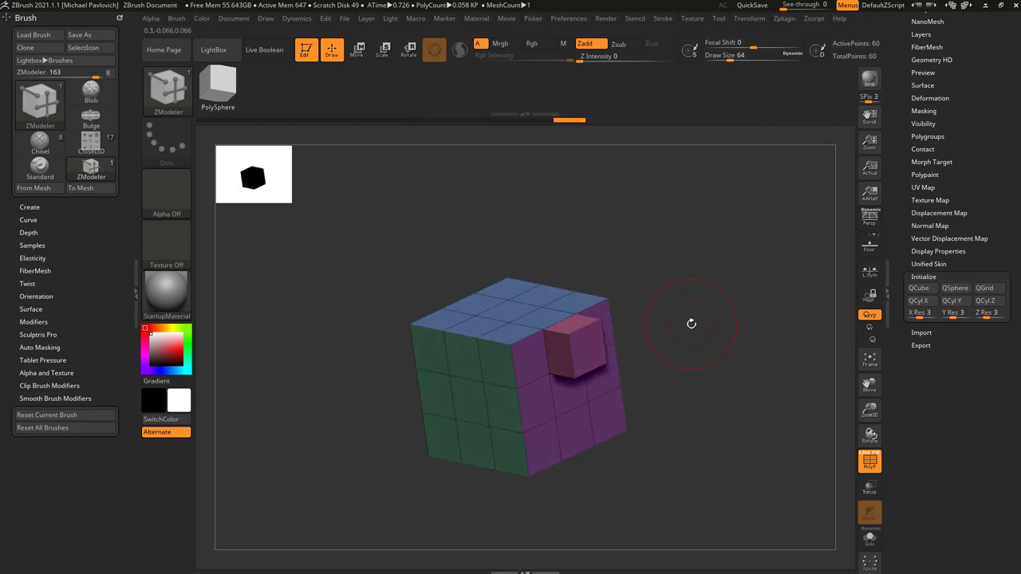
pyautogui.moveTo(571, 269); pyautogui.dragTo(605, 338)
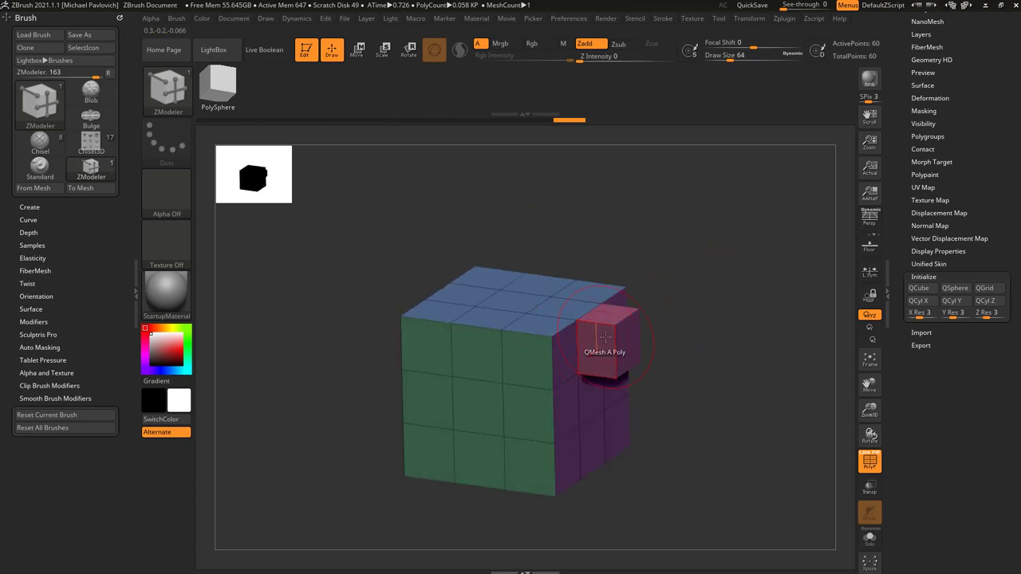
pyautogui.moveTo(698, 266); pyautogui.dragTo(696, 248)
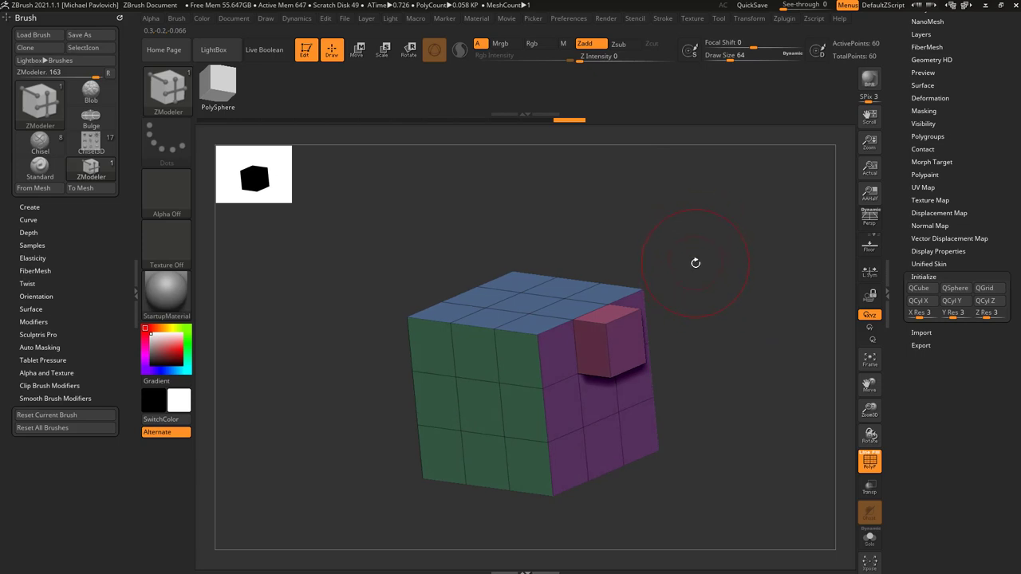
# Switch the polygon action to Extrude and back to QMesh with the A Single Poly target.
pyautogui.press('space')
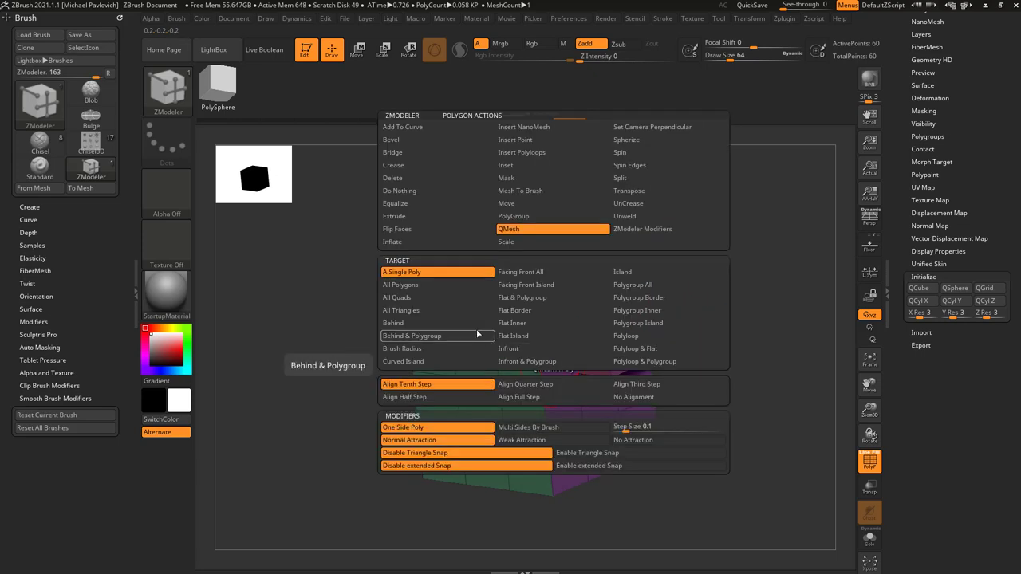
pyautogui.click(411, 216)
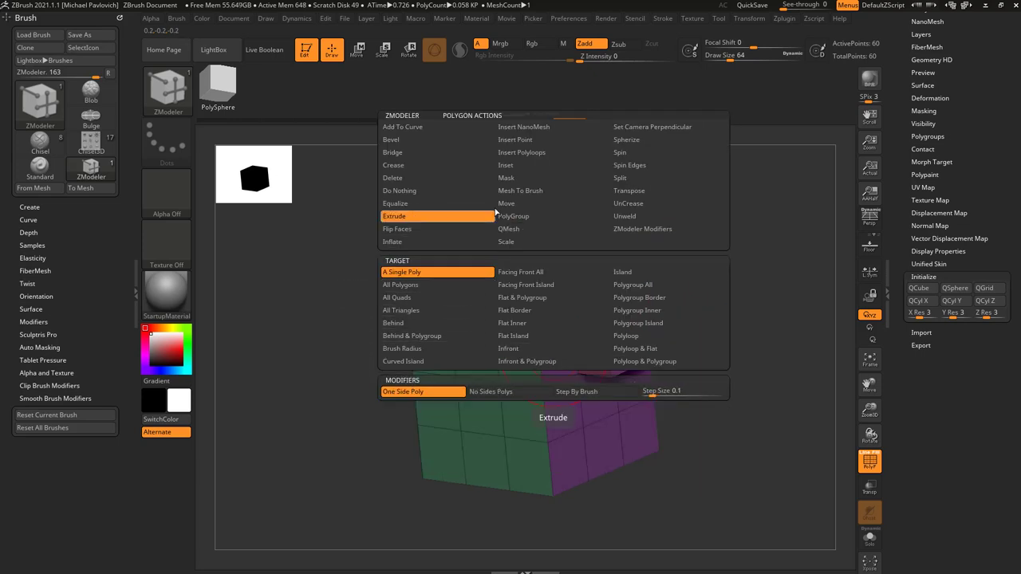
pyautogui.click(525, 230)
pyautogui.click(440, 271)
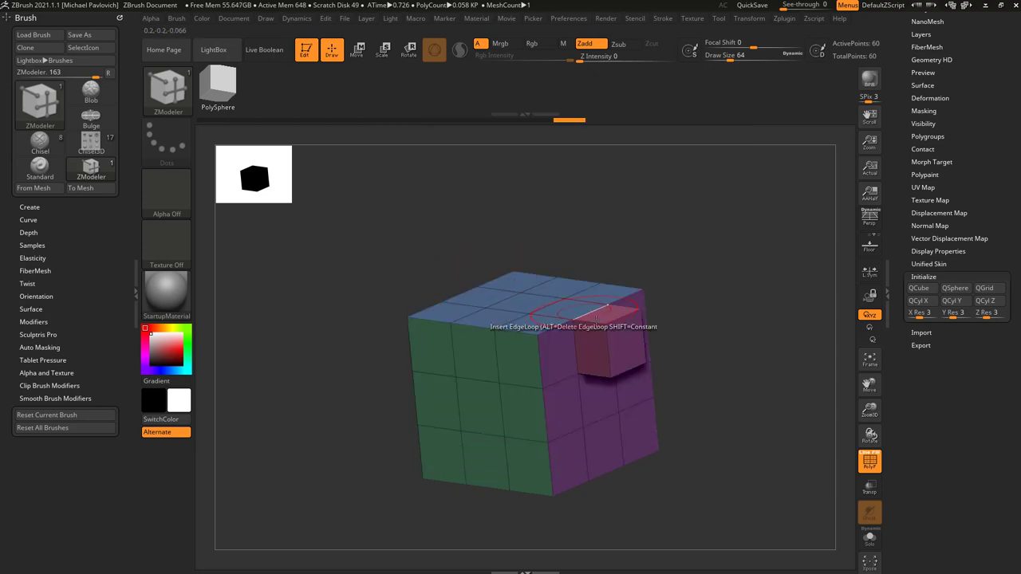
# QMesh the purple polygon between the small block and the green side outward until it is flush with the block.
pyautogui.moveTo(560, 353); pyautogui.dragTo(563, 358)
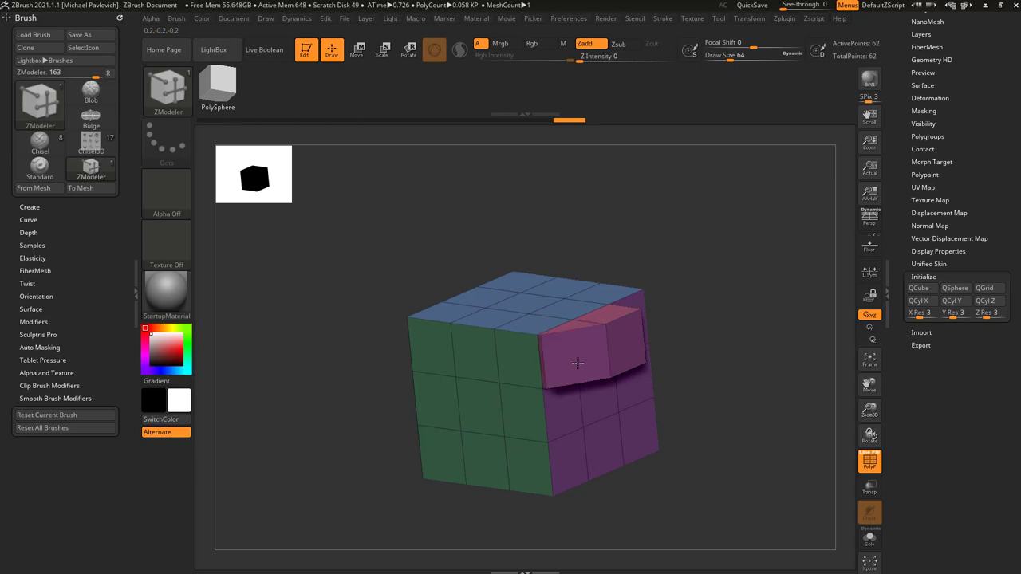
pyautogui.moveTo(639, 368); pyautogui.dragTo(642, 367)
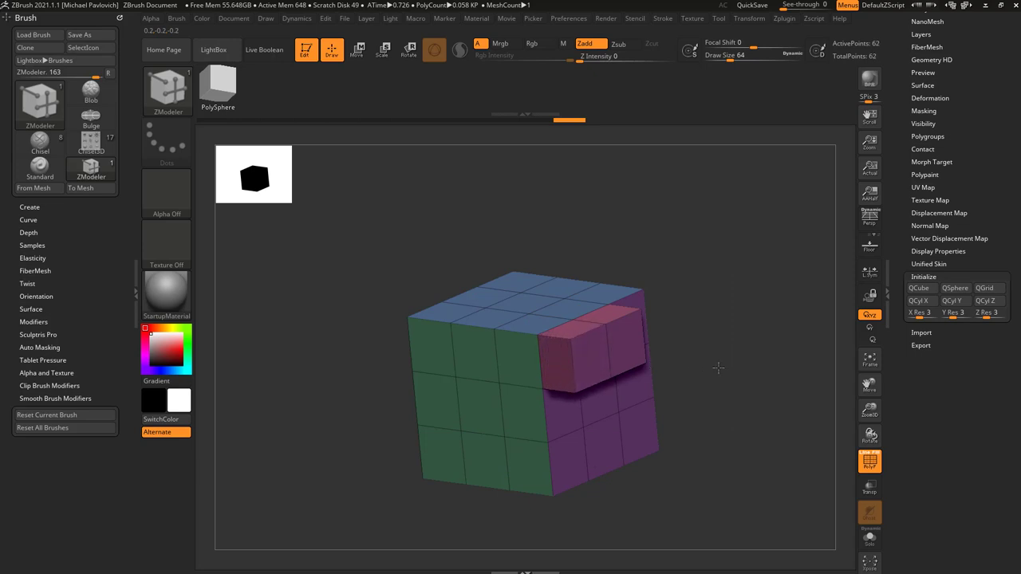
pyautogui.moveTo(719, 367); pyautogui.dragTo(694, 357)
pyautogui.moveTo(761, 362); pyautogui.dragTo(746, 291)
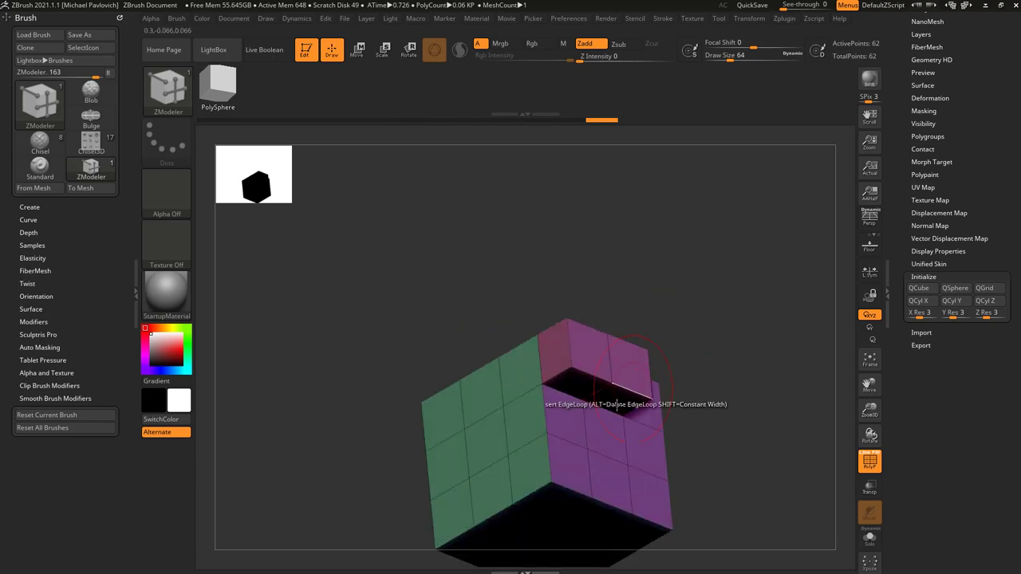
# QMesh the two middle-row purple polygons beneath the raised blocks outward until flush, forming a 2x2 block.
pyautogui.moveTo(568, 417); pyautogui.dragTo(678, 302)
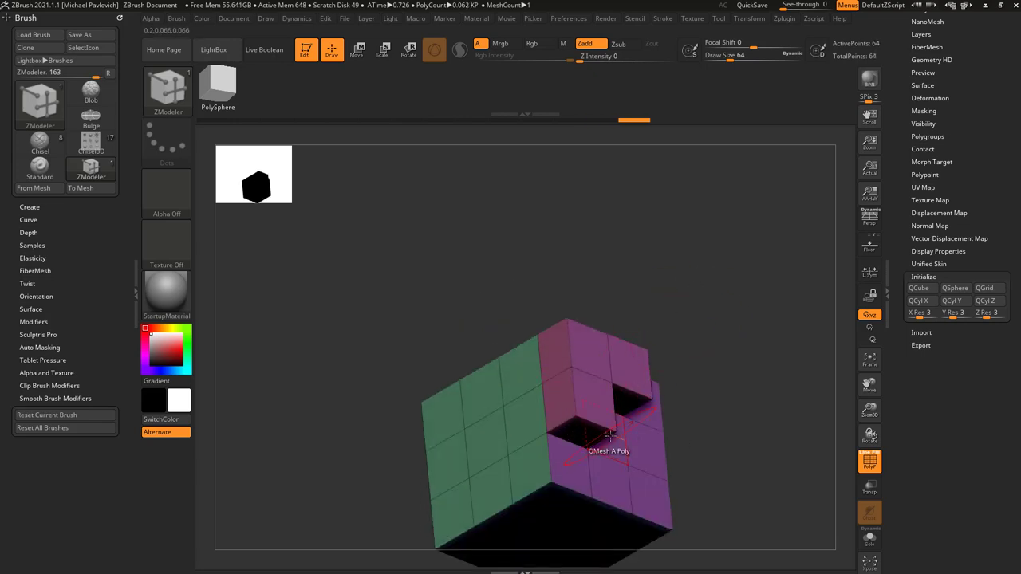
pyautogui.moveTo(612, 440)
pyautogui.mouseDown()
pyautogui.moveTo(728, 265)
pyautogui.moveTo(716, 342)
pyautogui.mouseUp()
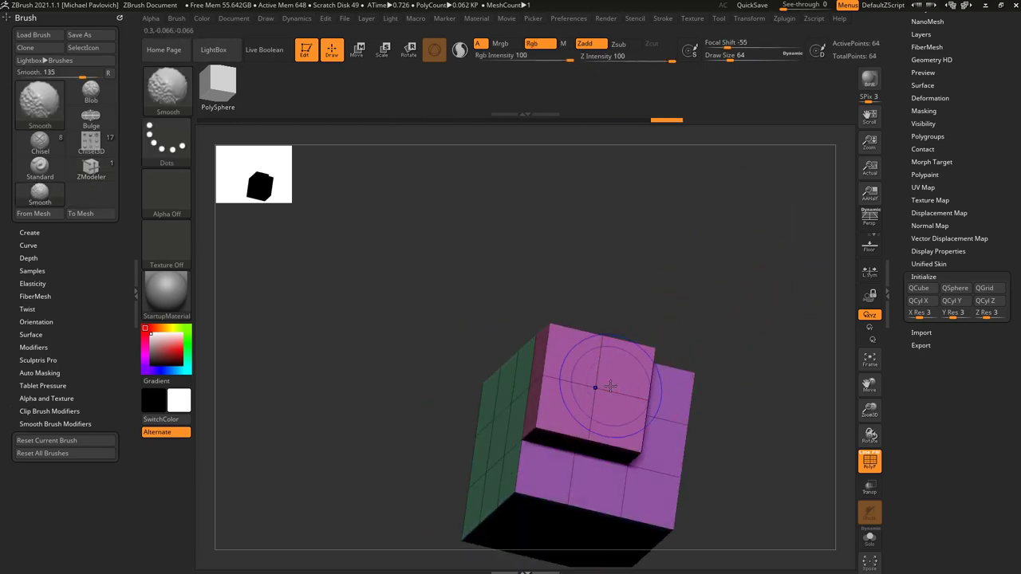
# Try smoothing the raised 2x2 block on the purple side, and undo the smoothing.
pyautogui.moveTo(598, 383)
pyautogui.keyDown('shift'); pyautogui.mouseDown()
pyautogui.moveTo(593, 343)
pyautogui.moveTo(572, 359)
pyautogui.mouseUp(); pyautogui.keyUp('shift')
pyautogui.hotkey('ctrl', 'z')
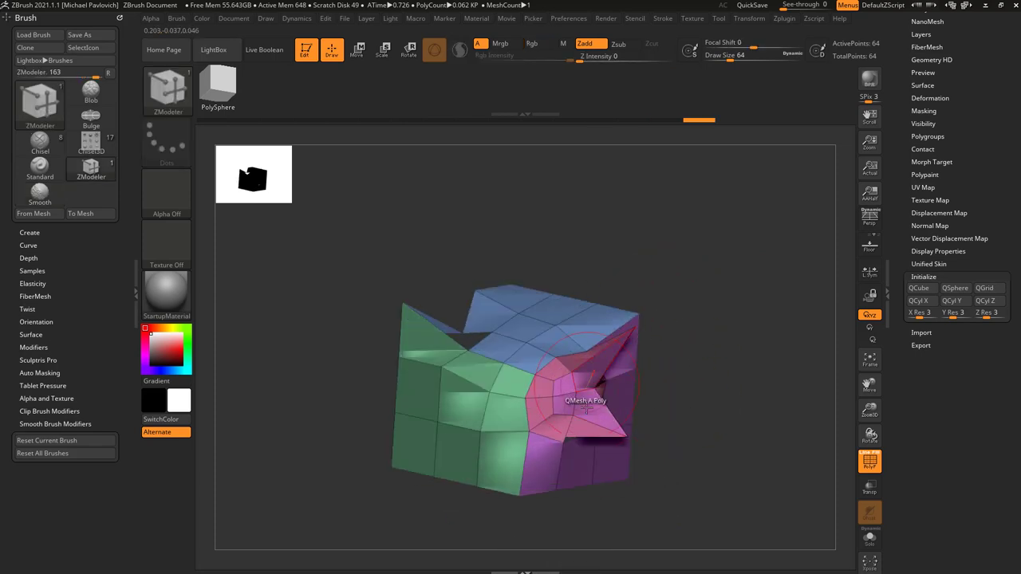
pyautogui.hotkey('ctrl', 'z')
# Set the polygon action to Extrude and extrude the upper purple polygon between the 2x2 block and the green side until level with the block.
pyautogui.moveTo(706, 350); pyautogui.dragTo(587, 336)
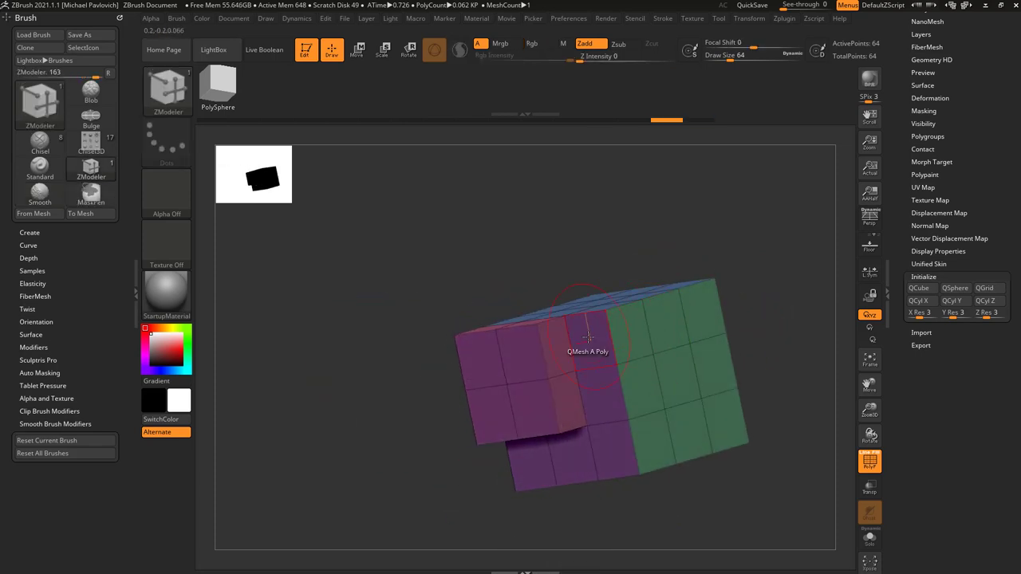
pyautogui.press('space')
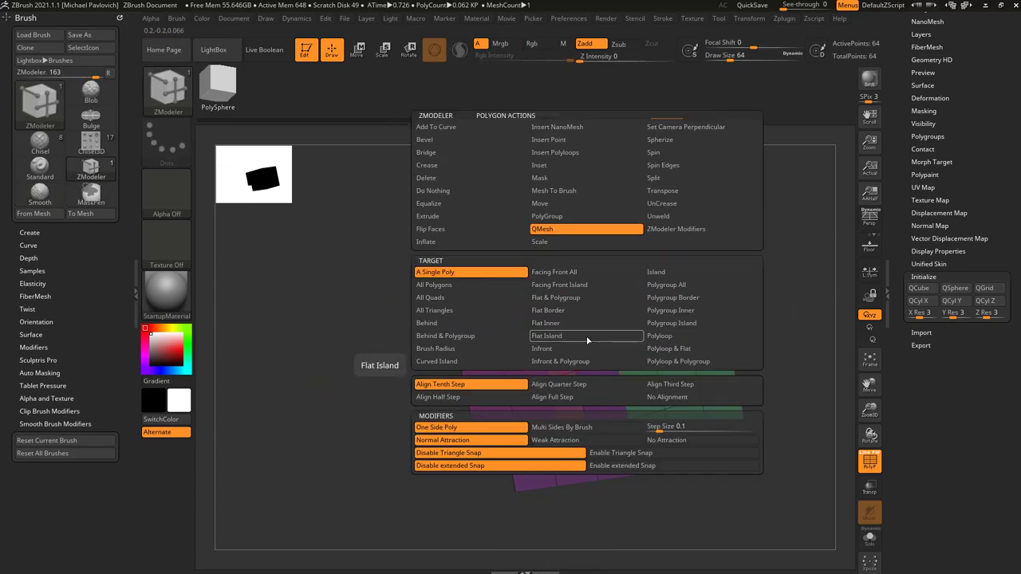
pyautogui.click(475, 217)
pyautogui.moveTo(550, 320); pyautogui.dragTo(553, 354)
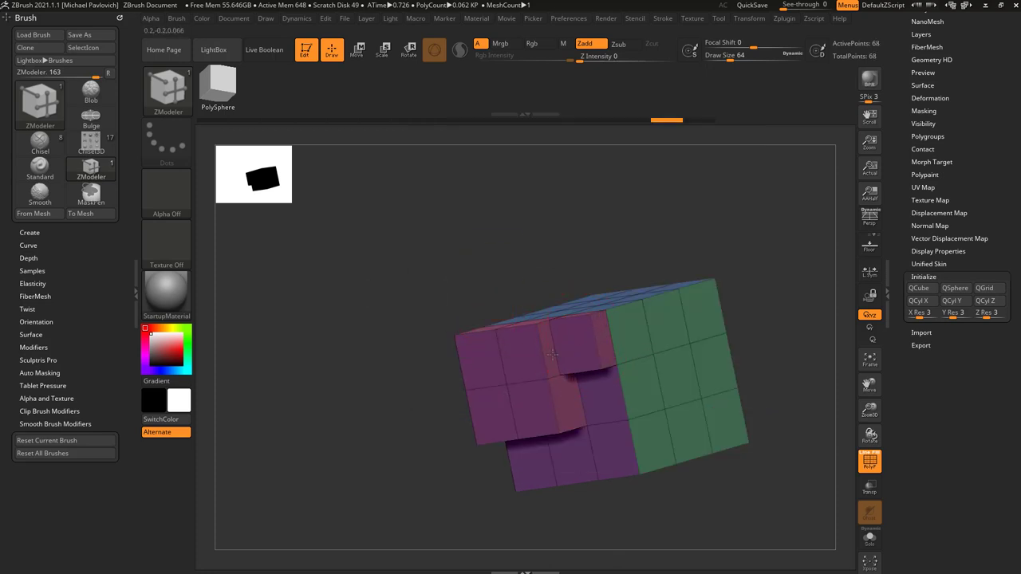
# Set the draw size to 29, smooth across the seam between the extruded polygon and the 2x2 block, and undo the smoothing.
pyautogui.moveTo(389, 415)
pyautogui.mouseDown()
pyautogui.moveTo(734, 335)
pyautogui.moveTo(721, 180)
pyautogui.moveTo(753, 260)
pyautogui.moveTo(694, 351)
pyautogui.mouseUp()
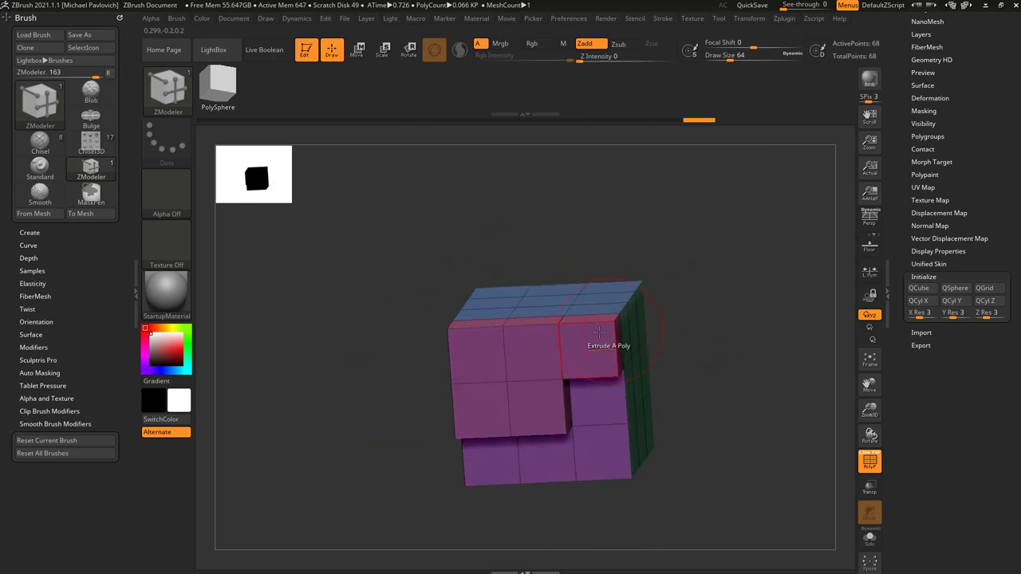
pyautogui.press('s')
pyautogui.click(573, 341)
pyautogui.keyDown('shift'); pyautogui.moveTo(565, 331); pyautogui.dragTo(565, 382); pyautogui.keyUp('shift')
pyautogui.moveTo(742, 349); pyautogui.dragTo(695, 289)
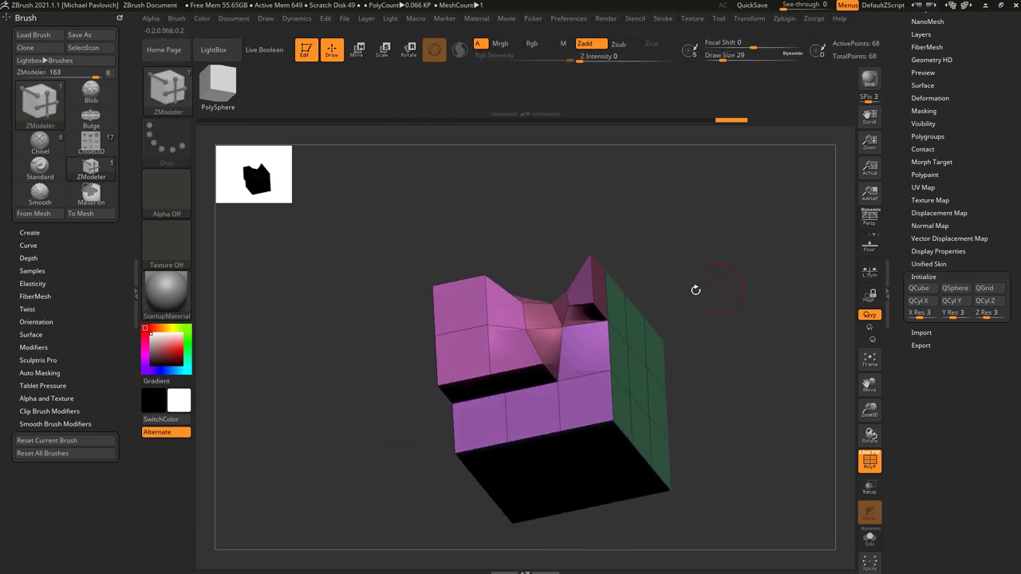
pyautogui.hotkey('ctrl', 'z')
# Lower the Smooth brush's Z Intensity to 25, smooth the seam again, and undo back to before the extrusion.
pyautogui.keyDown('shift'); pyautogui.moveTo(664, 58); pyautogui.dragTo(626, 57); pyautogui.keyUp('shift')
pyautogui.moveTo(691, 251); pyautogui.dragTo(685, 335)
pyautogui.keyDown('shift'); pyautogui.moveTo(563, 312); pyautogui.dragTo(571, 373); pyautogui.keyUp('shift')
pyautogui.moveTo(678, 354)
pyautogui.mouseDown()
pyautogui.moveTo(756, 386)
pyautogui.moveTo(783, 312)
pyautogui.moveTo(687, 305)
pyautogui.mouseUp()
pyautogui.hotkey('ctrl', 'z')
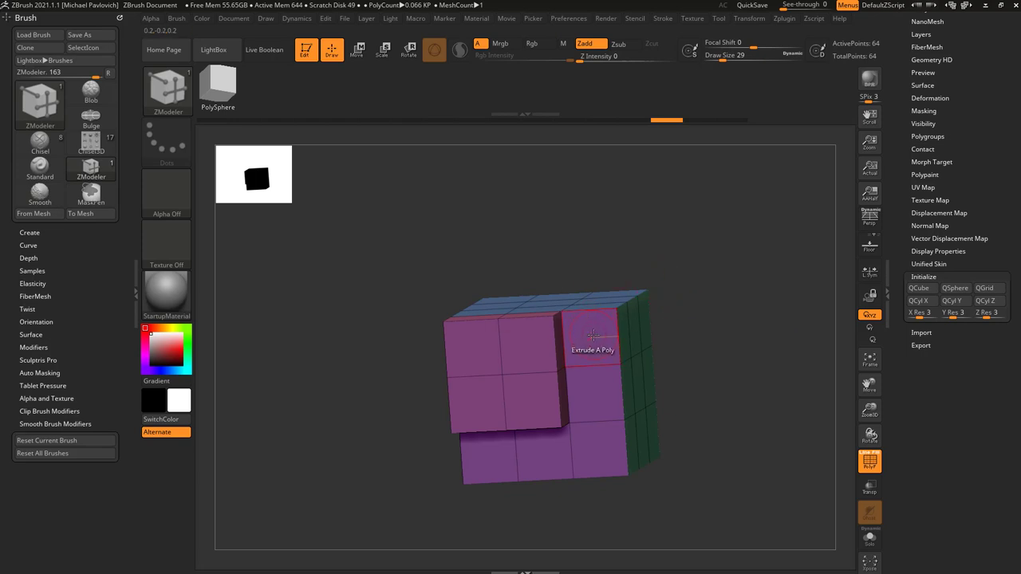
# Switch the polygon action back to QMesh with Align Quarter Step, try it on the upper corner polygon, and undo it.
pyautogui.press('space')
pyautogui.press('space')
pyautogui.click(588, 229)
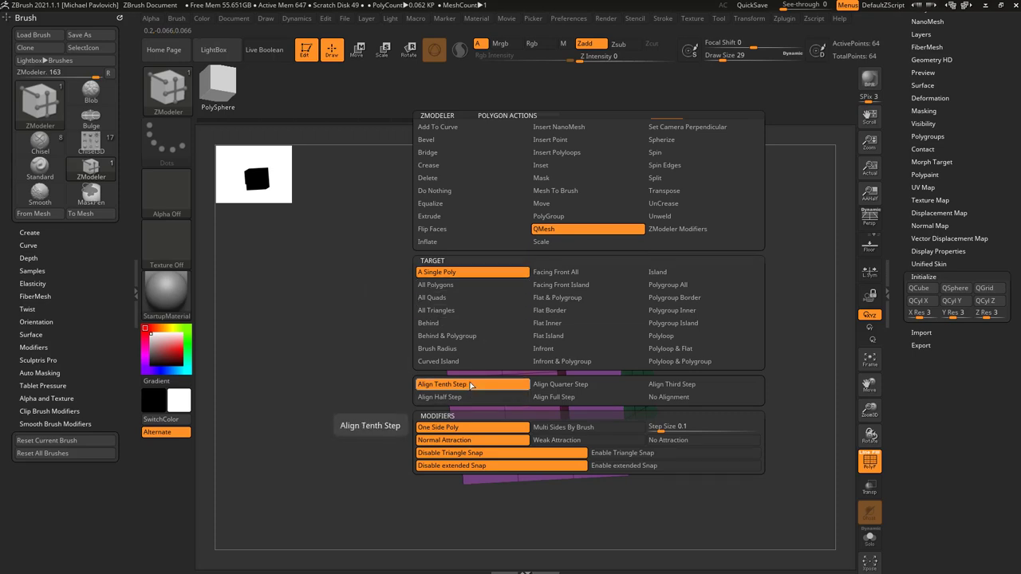
pyautogui.click(560, 384)
pyautogui.moveTo(736, 258); pyautogui.dragTo(485, 395)
pyautogui.hotkey('ctrl', 'z')
# Change the QMesh alignment to Align Full Step and QMesh the upper corner polygon outward until flush with the 2x2 block.
pyautogui.press('space')
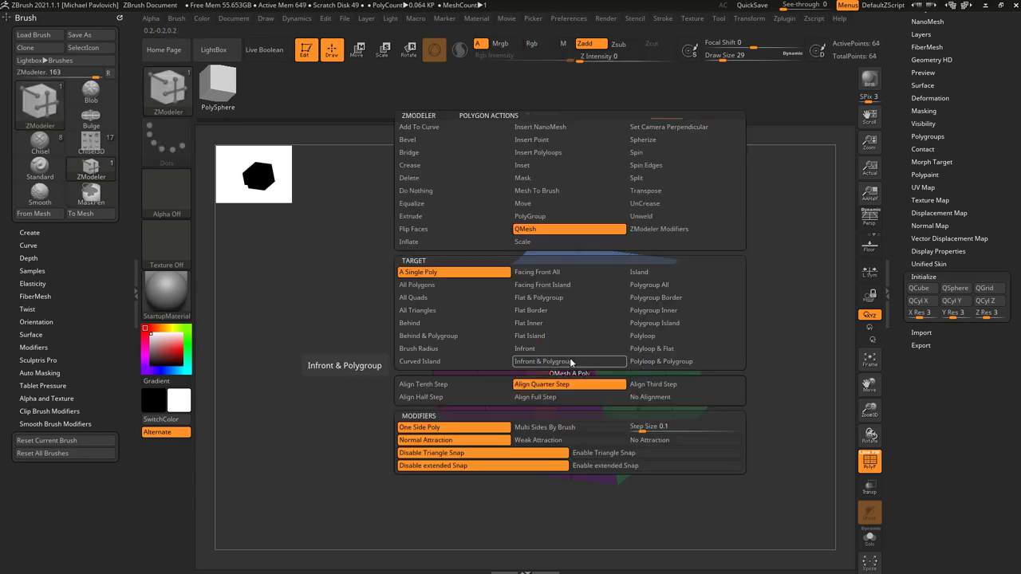
pyautogui.click(570, 398)
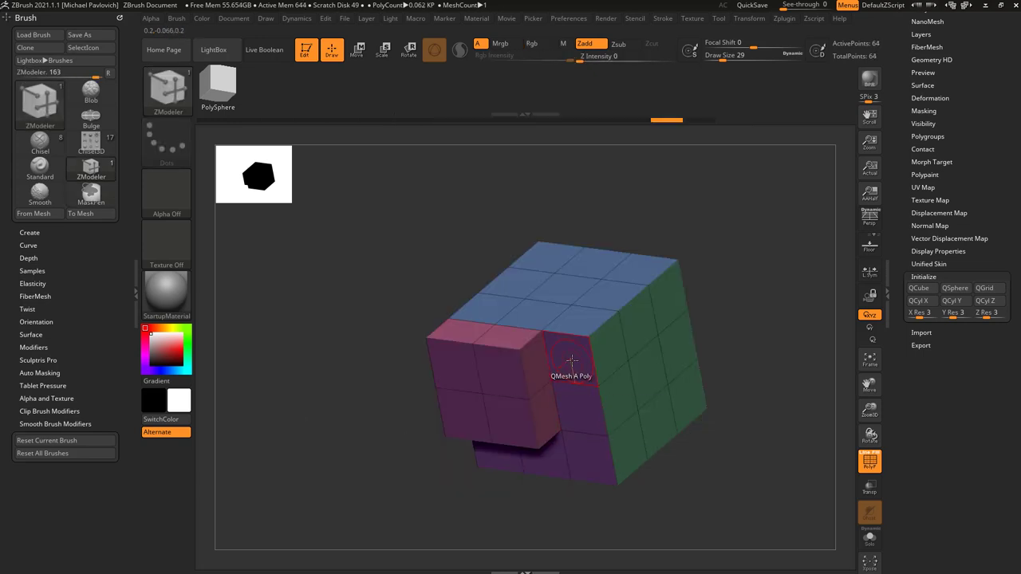
pyautogui.moveTo(570, 361); pyautogui.dragTo(529, 388)
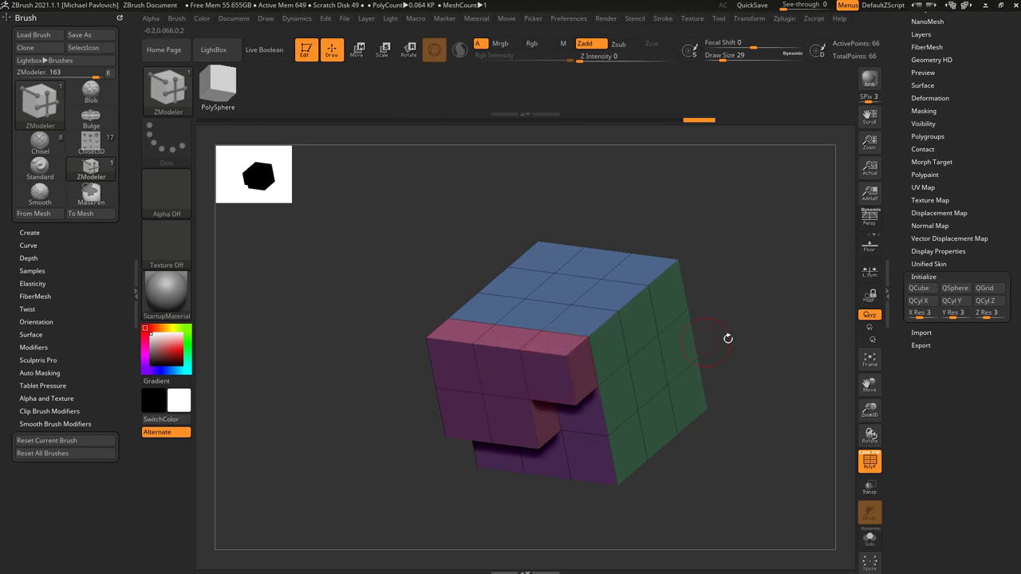
# Step back through the undo history to the plain 3x3x3 cube.
pyautogui.moveTo(726, 338); pyautogui.dragTo(733, 288)
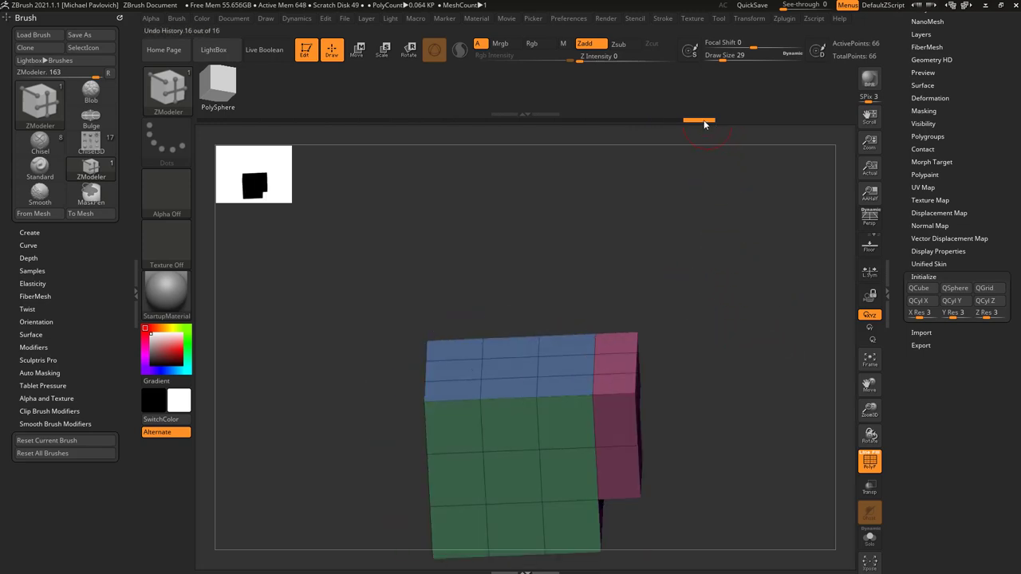
pyautogui.moveTo(704, 124); pyautogui.dragTo(536, 121)
pyautogui.moveTo(657, 217); pyautogui.dragTo(659, 333)
# Set the QMesh target to All Polygons, apply it to the whole cube, and undo the result.
pyautogui.press('space')
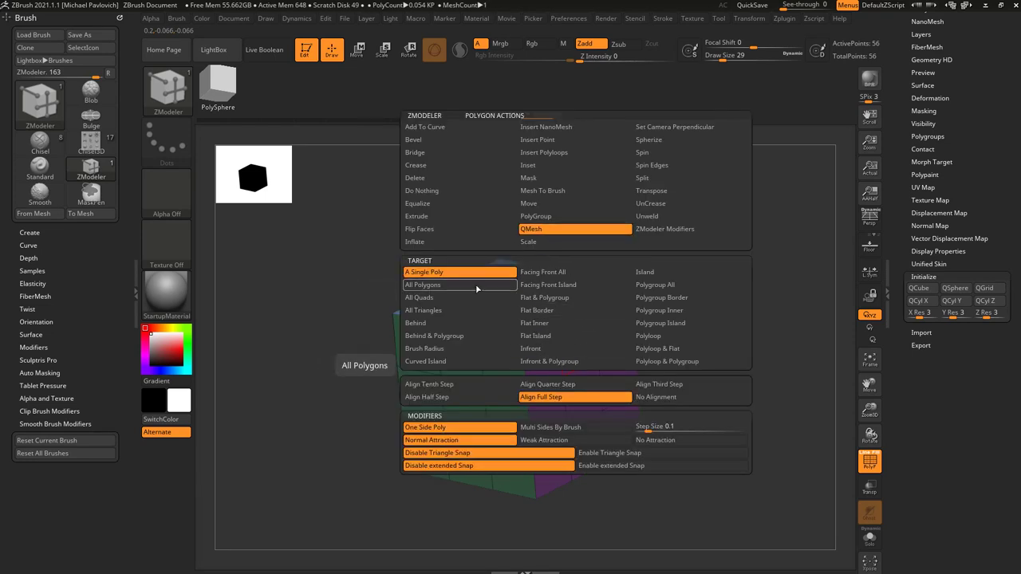
pyautogui.click(476, 285)
pyautogui.click(582, 341)
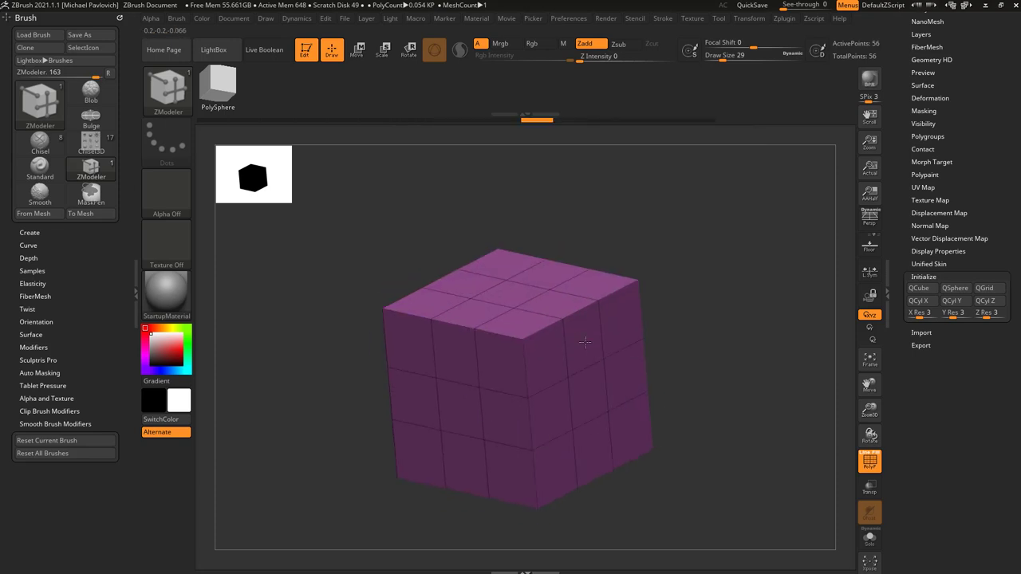
pyautogui.hotkey('ctrl', 'z')
# Assign the whole cube to a single polygroup.
pyautogui.press('space')
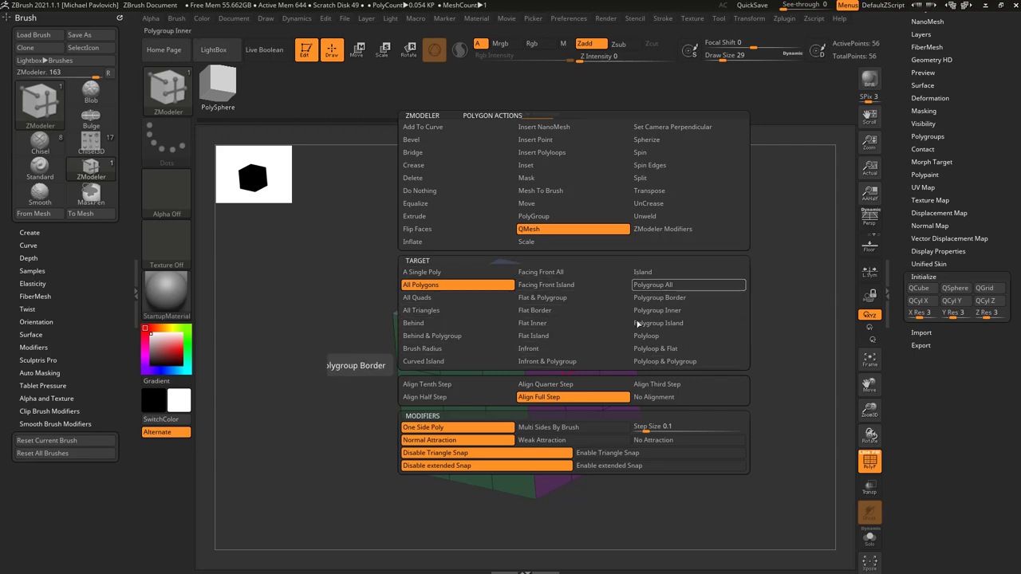
pyautogui.moveTo(774, 269)
pyautogui.mouseDown()
pyautogui.moveTo(807, 305)
pyautogui.moveTo(725, 289)
pyautogui.moveTo(741, 274)
pyautogui.moveTo(779, 306)
pyautogui.moveTo(793, 296)
pyautogui.moveTo(702, 292)
pyautogui.moveTo(806, 235)
pyautogui.mouseUp()
pyautogui.press('ctrl')
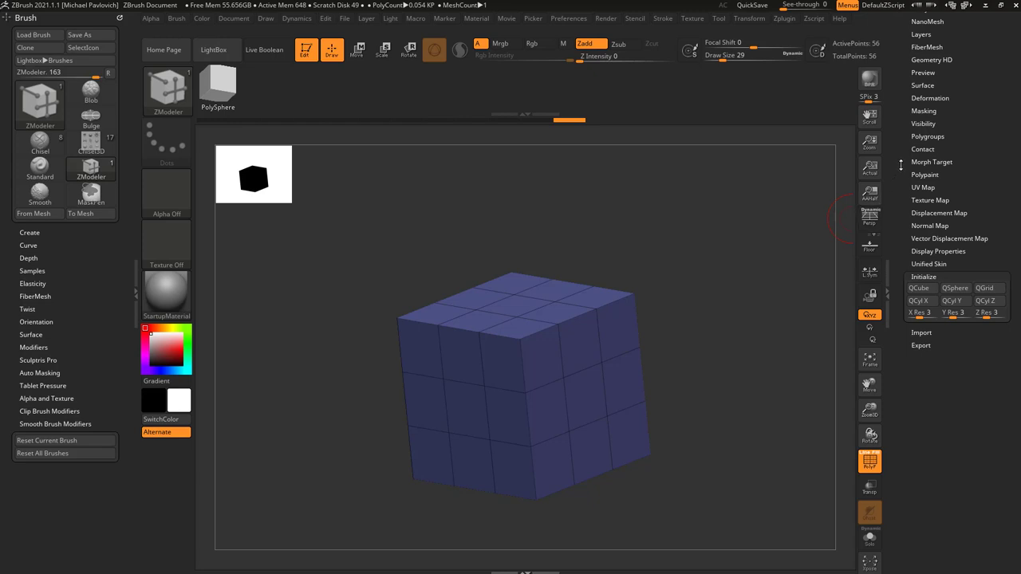
# Regroup the cube's sides into separate polygroups with Groups By Normals.
pyautogui.moveTo(901, 165)
pyautogui.mouseDown()
pyautogui.moveTo(892, 249)
pyautogui.moveTo(911, 95)
pyautogui.mouseUp()
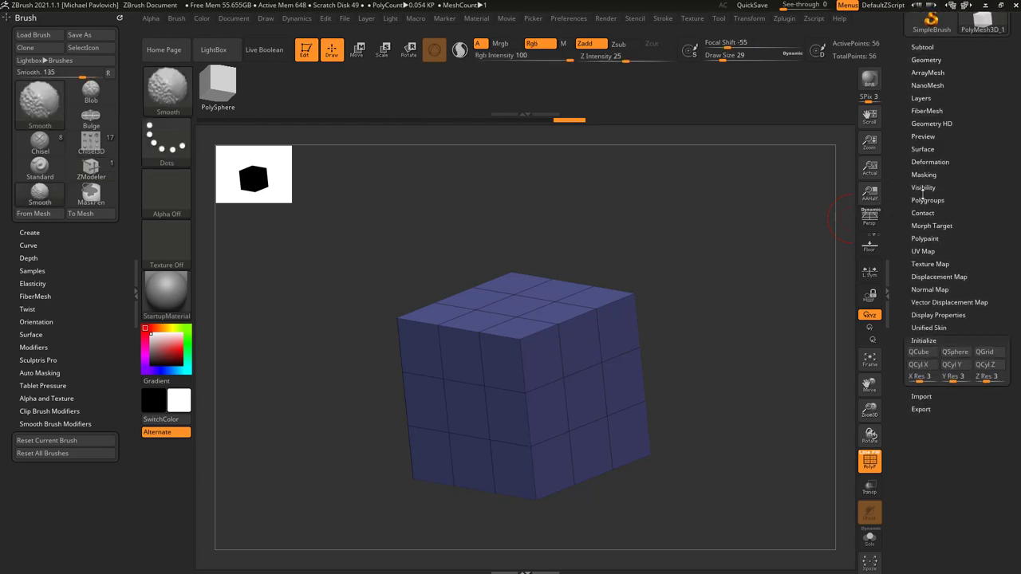
pyautogui.click(926, 200)
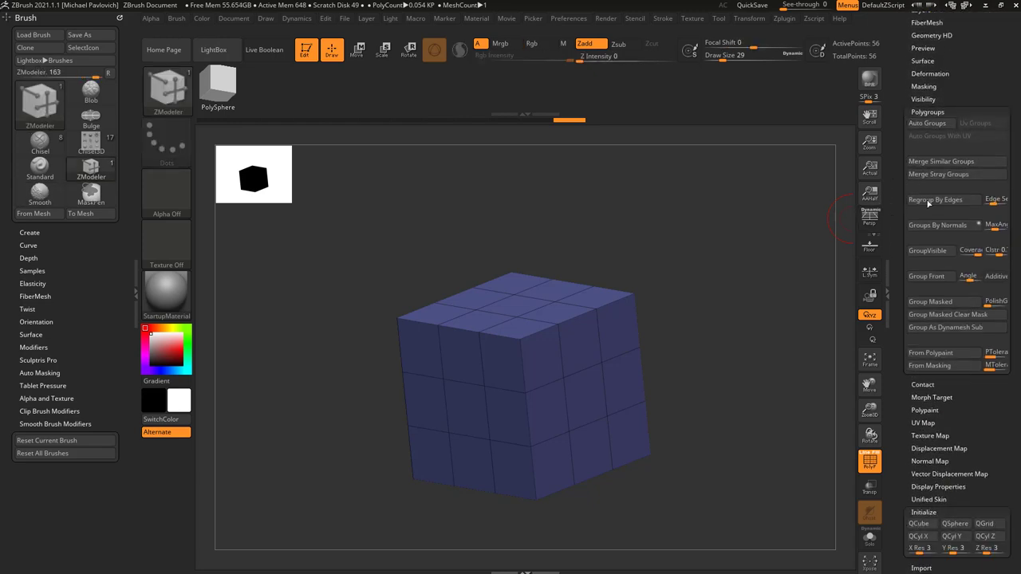
pyautogui.click(939, 227)
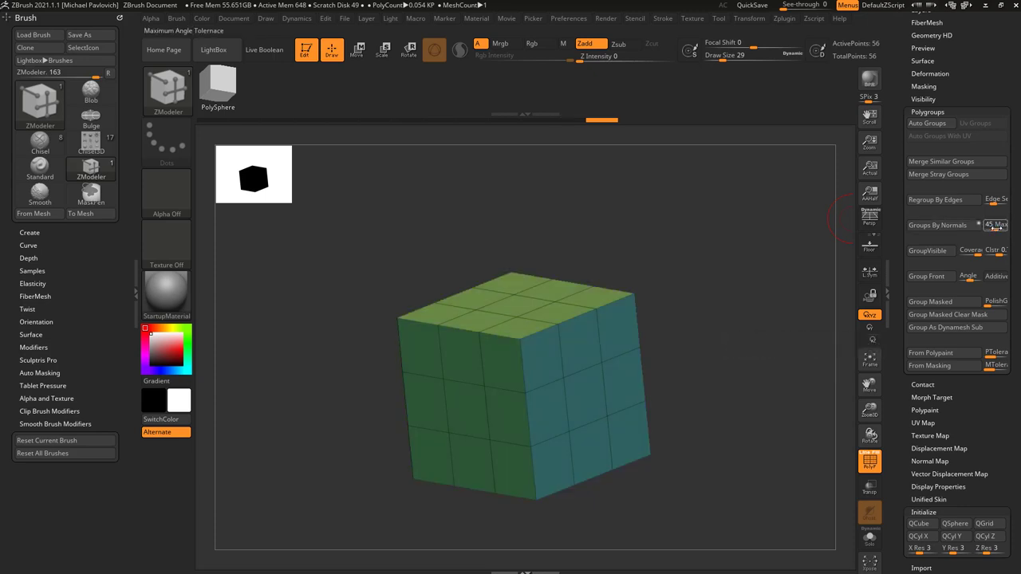
pyautogui.moveTo(721, 287)
pyautogui.mouseDown()
pyautogui.moveTo(738, 268)
pyautogui.moveTo(730, 271)
pyautogui.mouseUp()
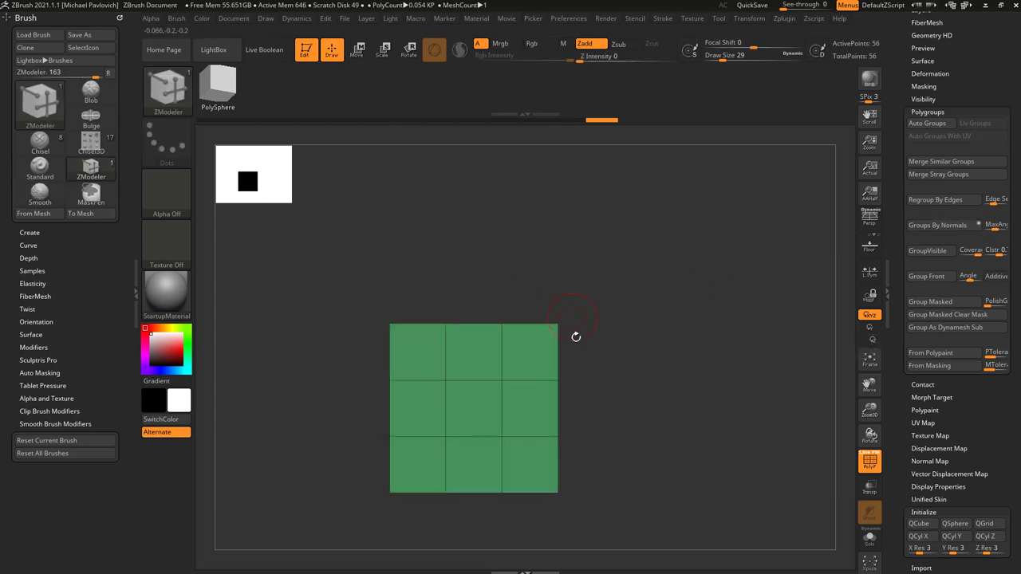
pyautogui.moveTo(664, 291); pyautogui.dragTo(631, 320)
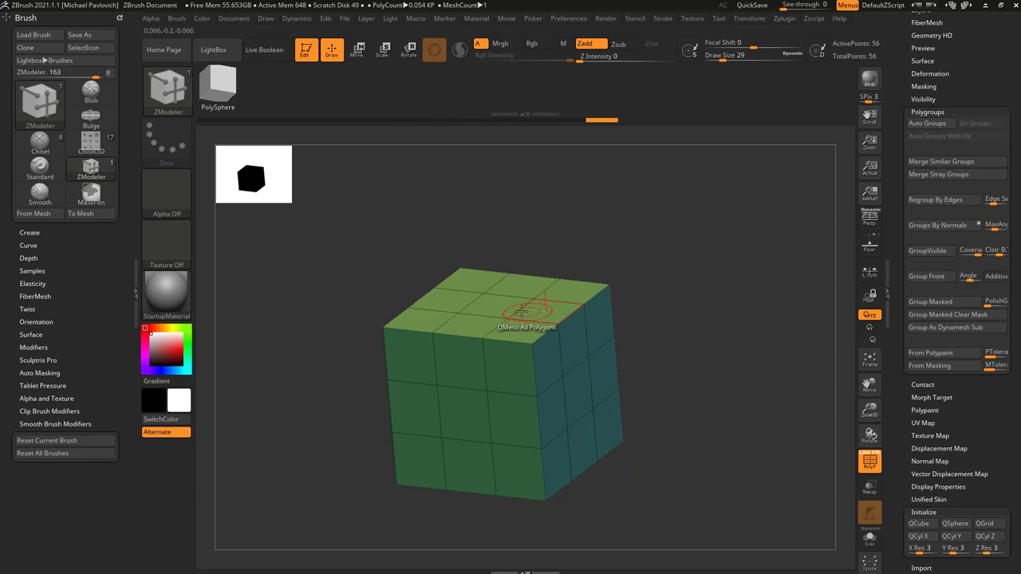
# Set the QMesh target to Polygroup All.
pyautogui.moveTo(674, 348); pyautogui.dragTo(614, 296)
pyautogui.press('space')
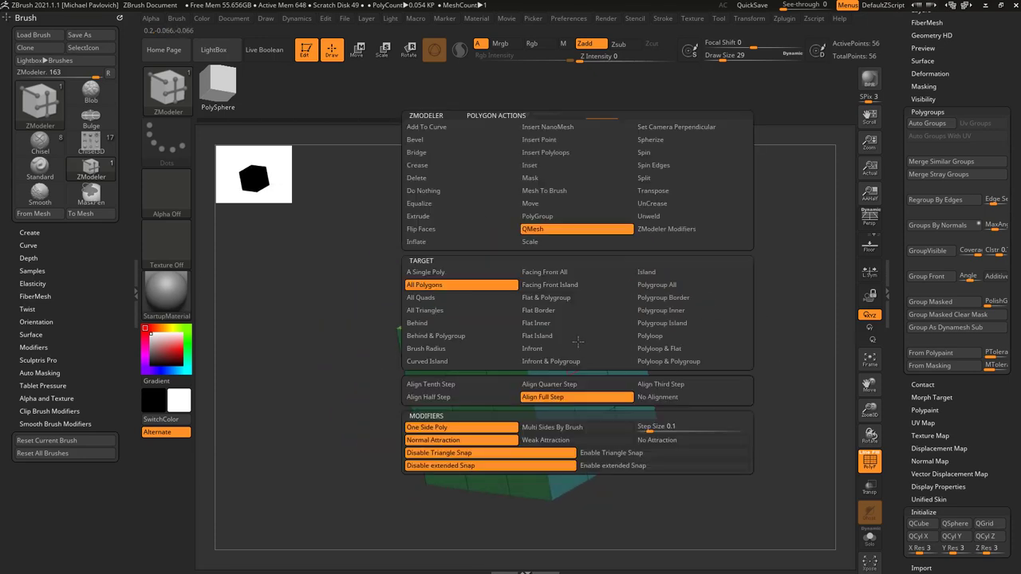
pyautogui.click(659, 286)
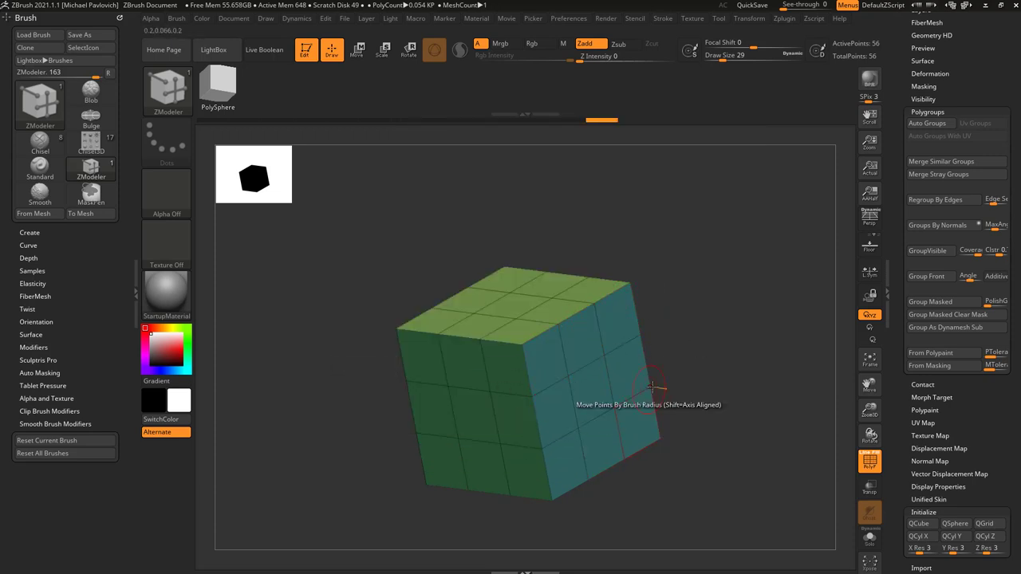
# Try QMeshing the teal side and the top side outward as whole polygroups, and undo both.
pyautogui.moveTo(671, 382)
pyautogui.mouseDown()
pyautogui.moveTo(692, 369)
pyautogui.moveTo(679, 368)
pyautogui.mouseUp()
pyautogui.moveTo(588, 342); pyautogui.dragTo(619, 356)
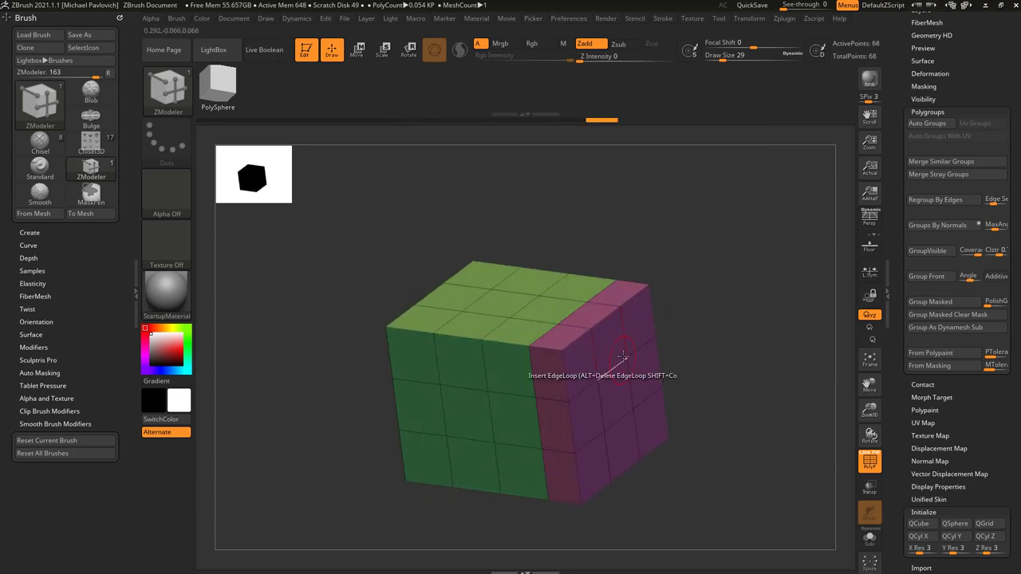
pyautogui.moveTo(549, 308); pyautogui.dragTo(544, 271)
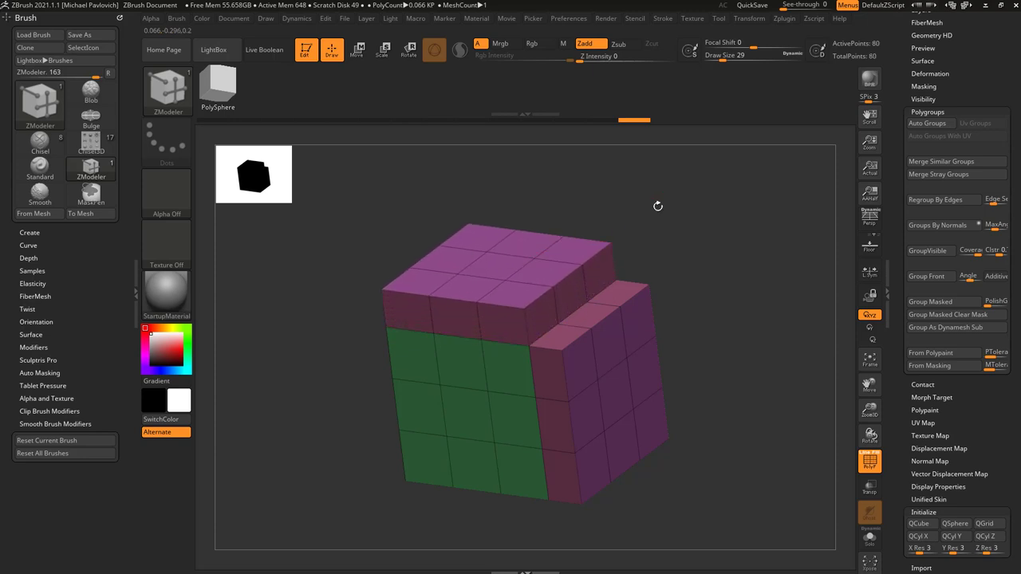
pyautogui.hotkey('ctrl', 'z')
pyautogui.hotkey('ctrl', 'z')
# QMesh the teal, top and green sides of the cube outward as whole polygroups.
pyautogui.moveTo(577, 338); pyautogui.dragTo(600, 353)
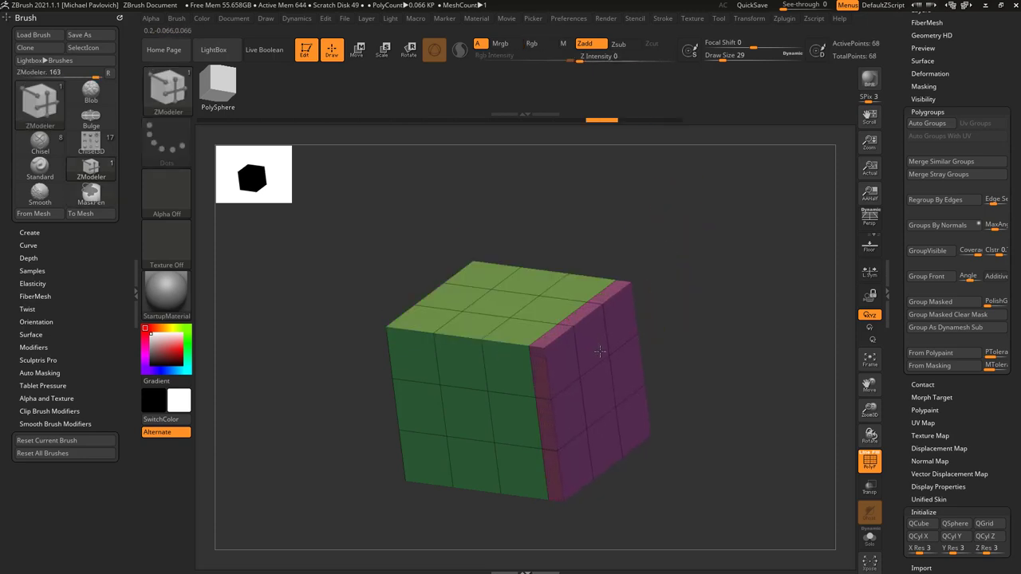
pyautogui.moveTo(549, 301); pyautogui.dragTo(657, 276)
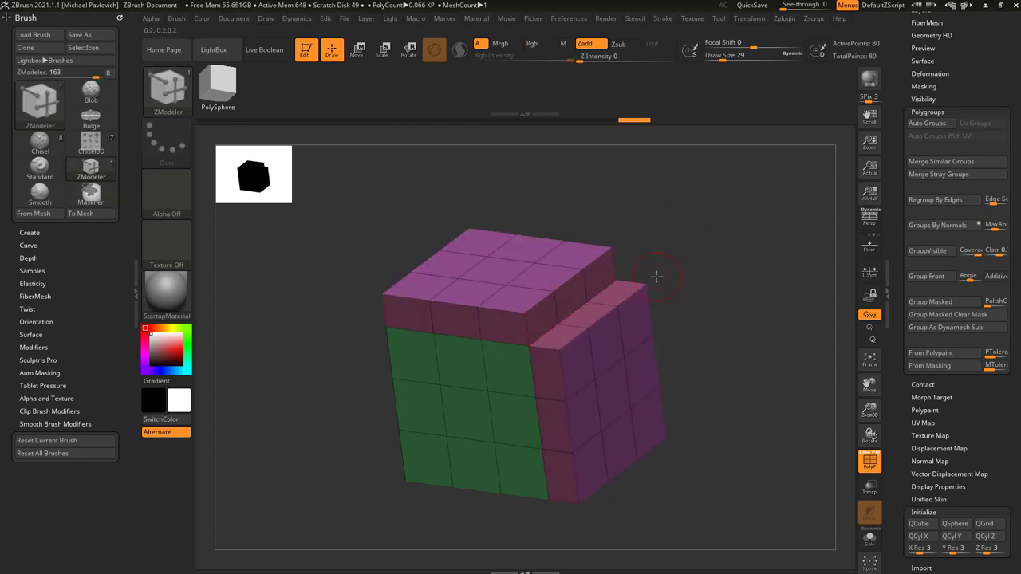
pyautogui.moveTo(496, 383); pyautogui.dragTo(473, 393)
# QMesh the blue side and the two remaining sides of the cube outward to match the other raised sides.
pyautogui.moveTo(750, 293); pyautogui.dragTo(639, 299)
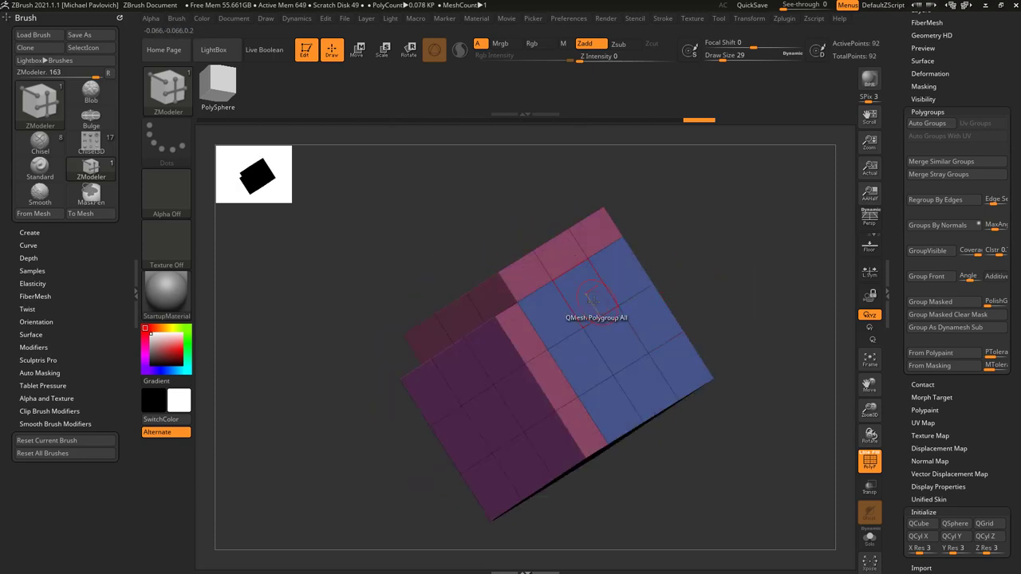
pyautogui.moveTo(577, 305); pyautogui.dragTo(612, 300)
pyautogui.moveTo(750, 291); pyautogui.dragTo(686, 241)
pyautogui.click(659, 241)
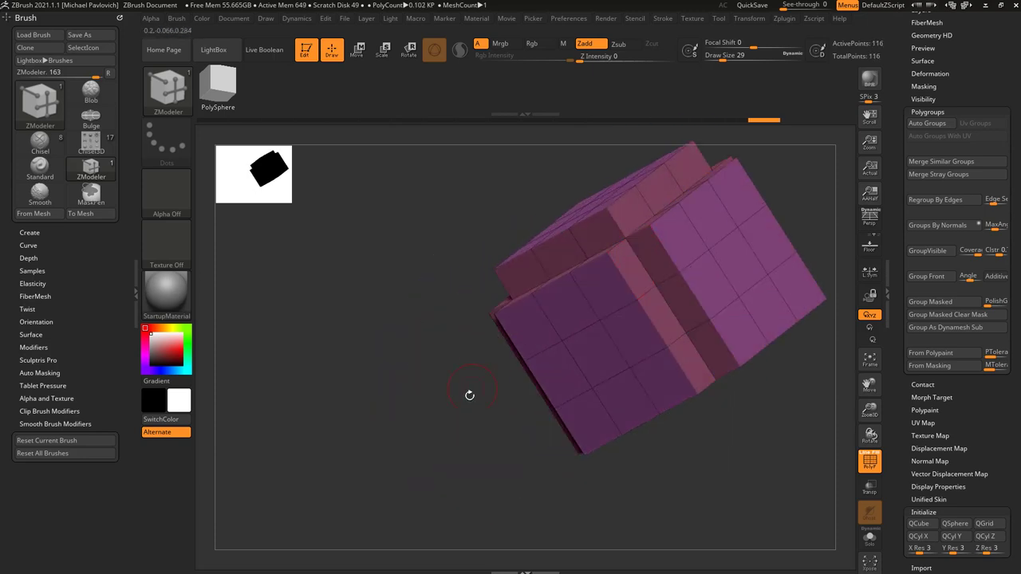
pyautogui.moveTo(469, 395); pyautogui.dragTo(435, 331)
pyautogui.moveTo(712, 435); pyautogui.dragTo(705, 389)
pyautogui.click(730, 281)
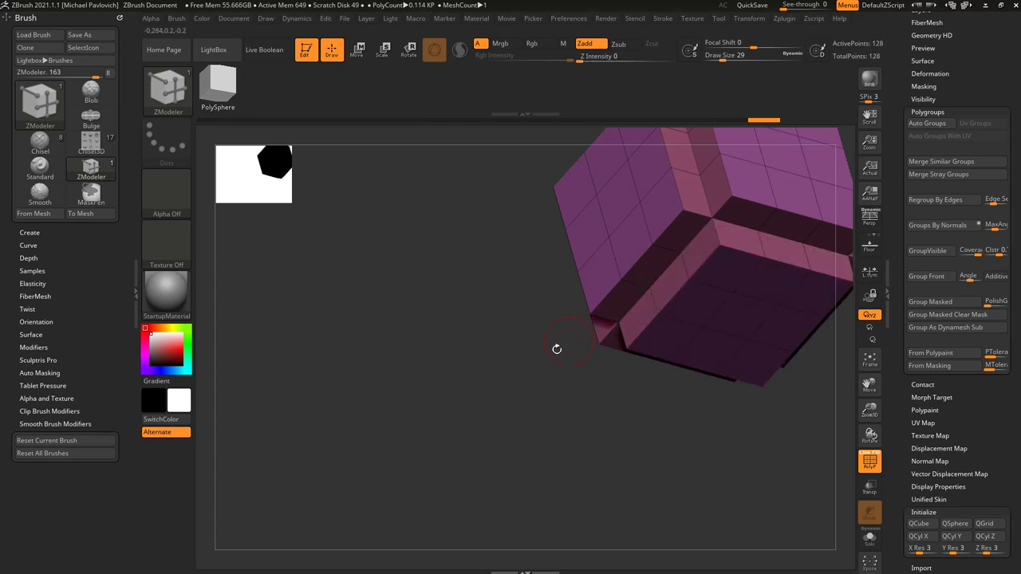
pyautogui.moveTo(556, 348); pyautogui.dragTo(662, 340)
# Try to QMesh all the raised purple sides outward together, and undo the attempts.
pyautogui.hotkey('ctrl', 'z')
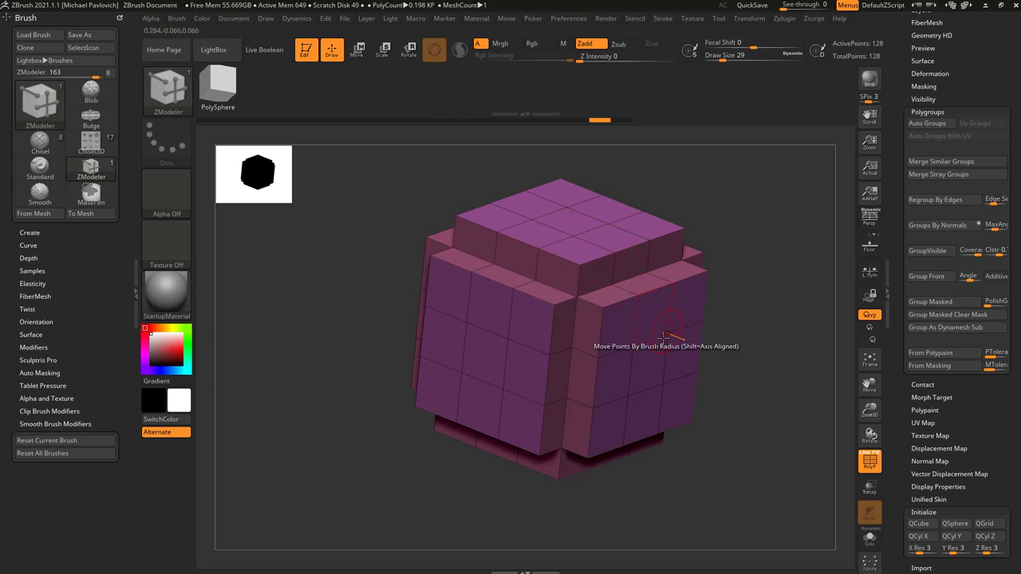
pyautogui.moveTo(654, 323); pyautogui.dragTo(688, 351)
pyautogui.hotkey('ctrl', 'z')
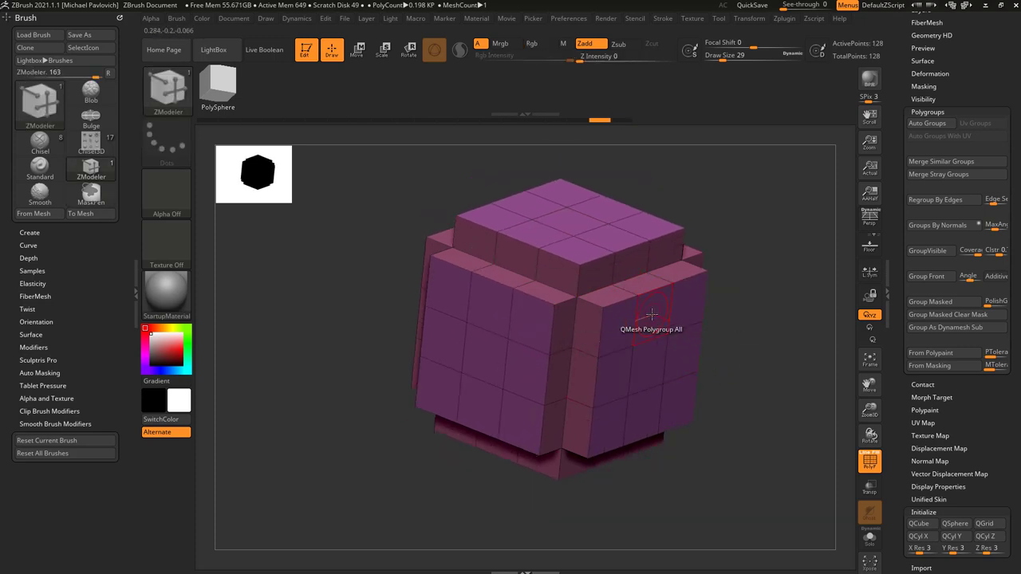
pyautogui.rightClick(652, 315)
pyautogui.click(741, 323)
pyautogui.moveTo(743, 341); pyautogui.dragTo(733, 323)
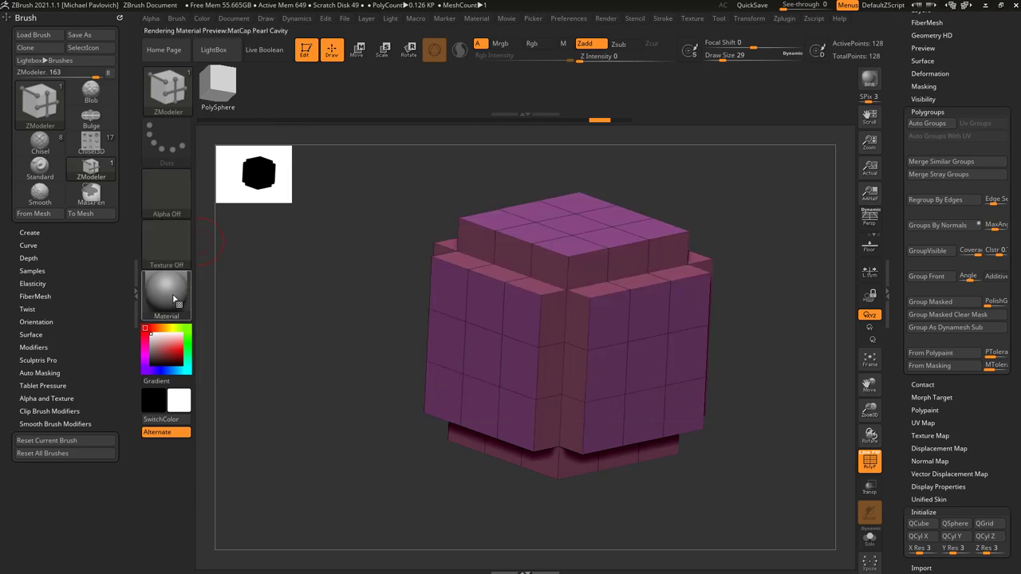
# Apply the SkinShade4 material to the cube.
pyautogui.click(174, 298)
pyautogui.click(839, 480)
# Try to QMesh one raised purple side outward as a polygroup island, and undo it.
pyautogui.moveTo(775, 321); pyautogui.dragTo(748, 325)
pyautogui.moveTo(598, 393); pyautogui.dragTo(625, 381)
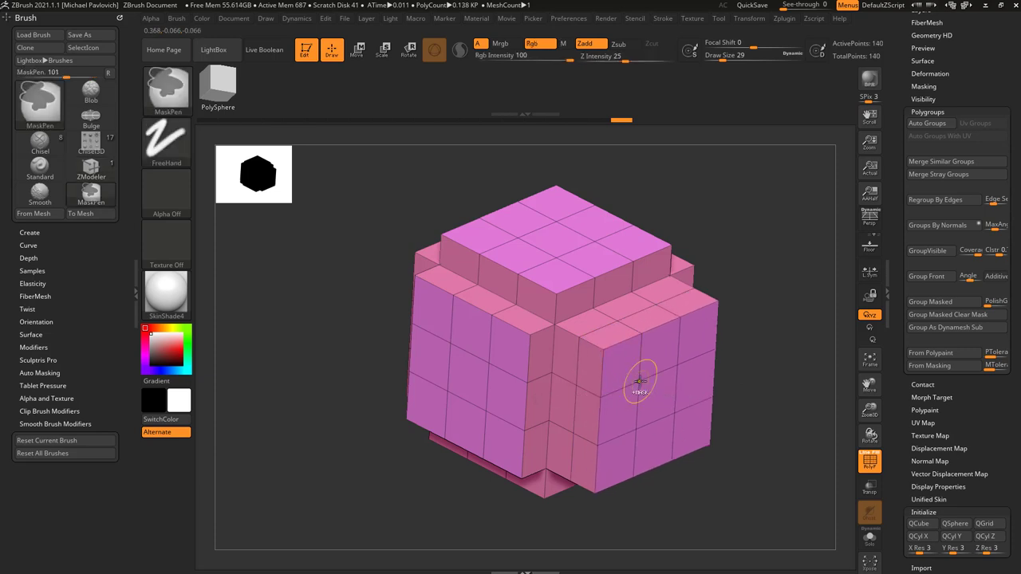
pyautogui.hotkey('ctrl', 'z')
# Isolate the purple polygroup to examine which sides share it, and show the whole mesh again.
pyautogui.moveTo(778, 308); pyautogui.dragTo(678, 268)
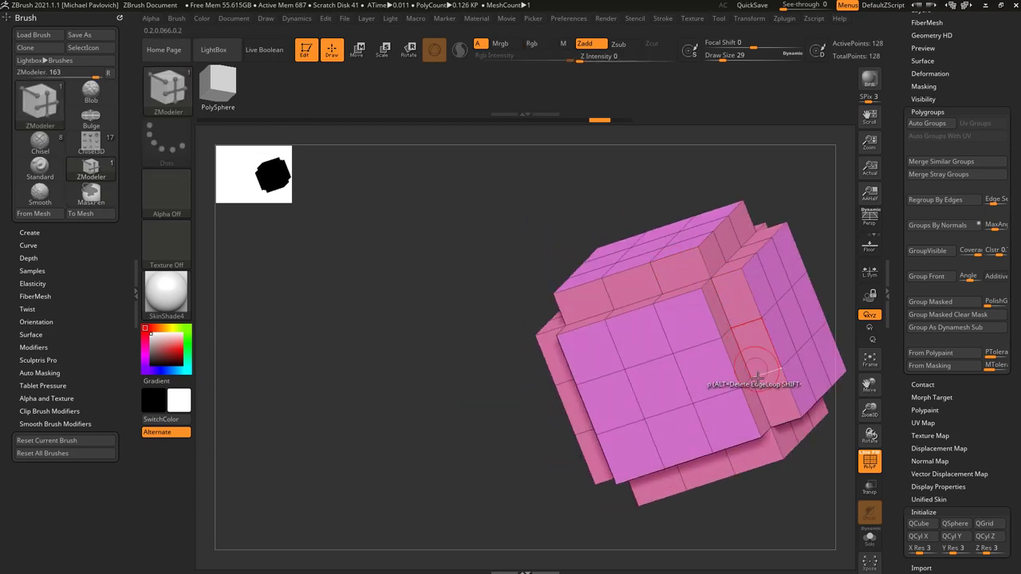
pyautogui.moveTo(575, 500); pyautogui.dragTo(523, 488)
pyautogui.moveTo(709, 253); pyautogui.dragTo(699, 281)
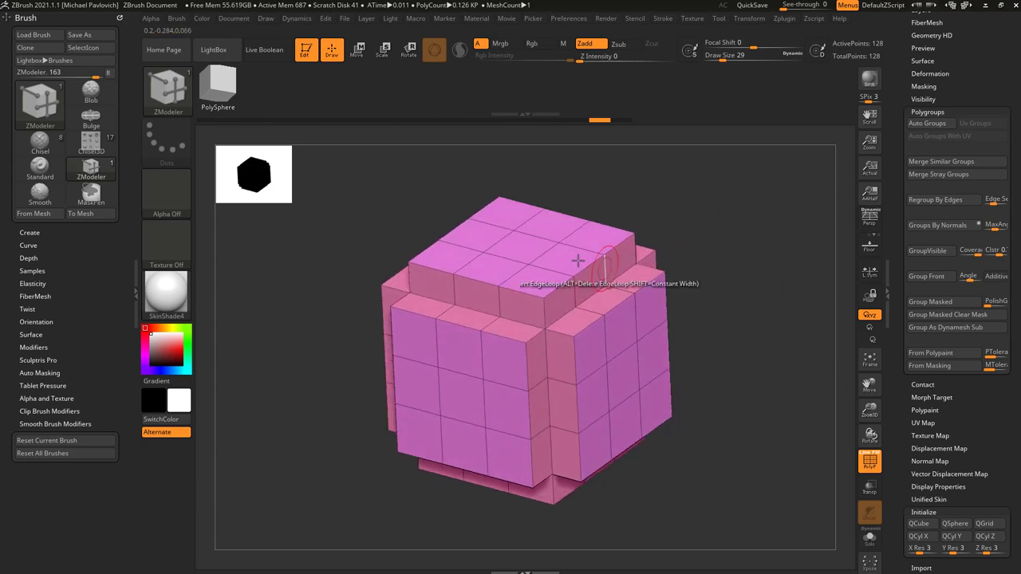
pyautogui.moveTo(686, 337); pyautogui.dragTo(736, 342)
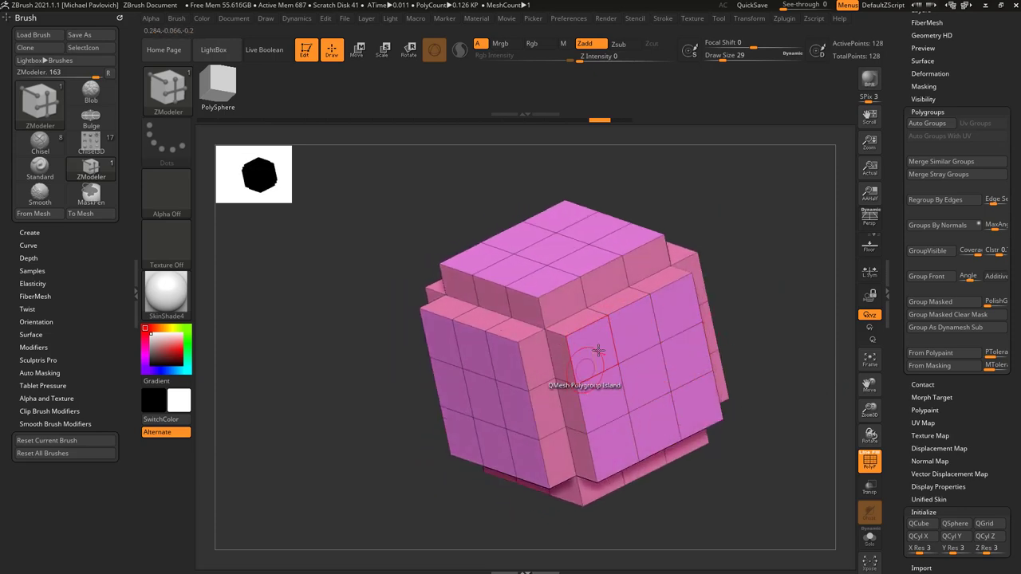
pyautogui.keyDown('ctrl'); pyautogui.keyDown('shift'); pyautogui.click(623, 361); pyautogui.keyUp('shift'); pyautogui.keyUp('ctrl')
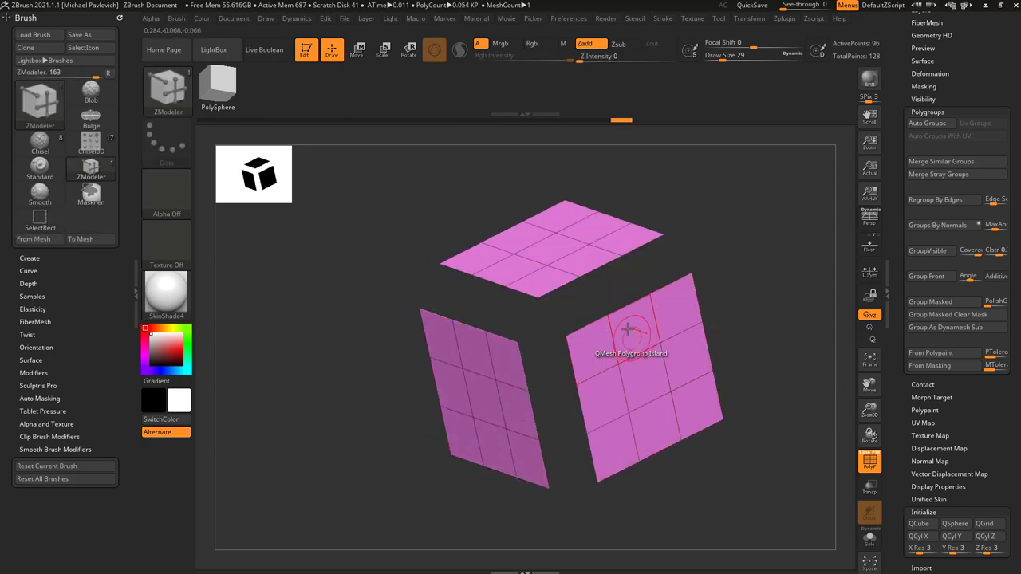
pyautogui.keyDown('ctrl'); pyautogui.keyDown('shift'); pyautogui.click(782, 325); pyautogui.keyUp('shift'); pyautogui.keyUp('ctrl')
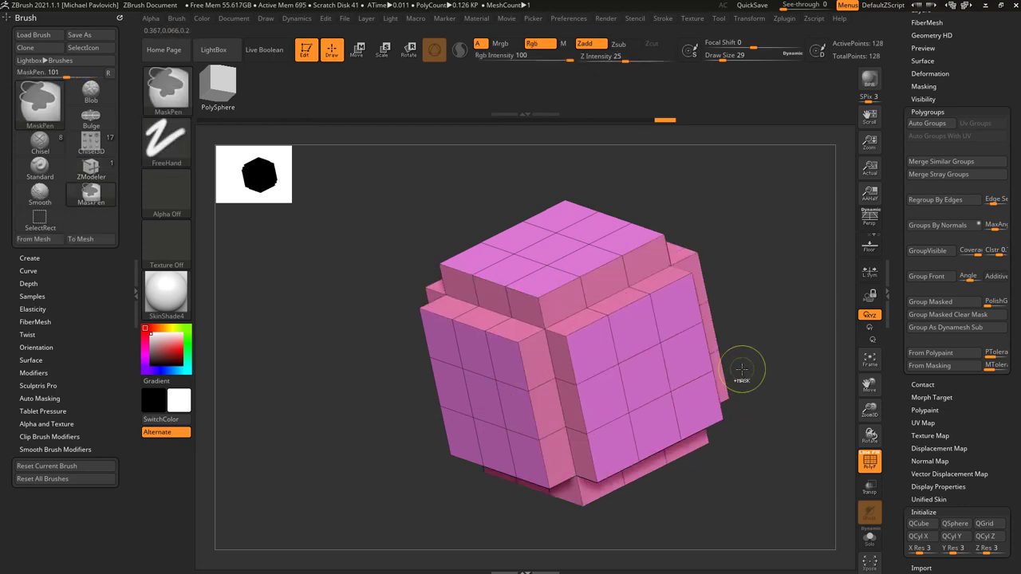
# Try QMeshing the top side and the ledge beside it upward with the Flat Island target, and undo both.
pyautogui.press('space')
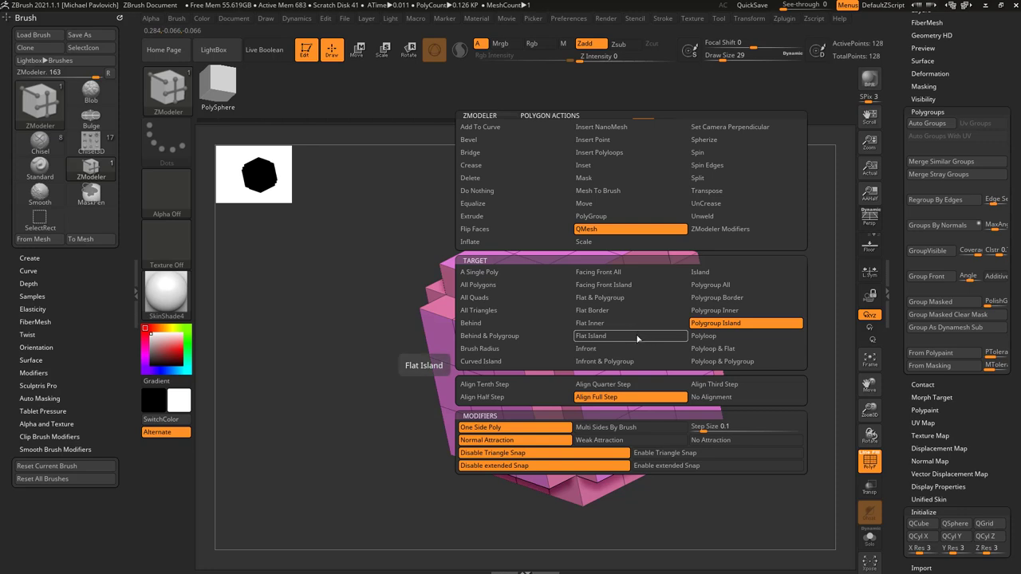
pyautogui.click(621, 338)
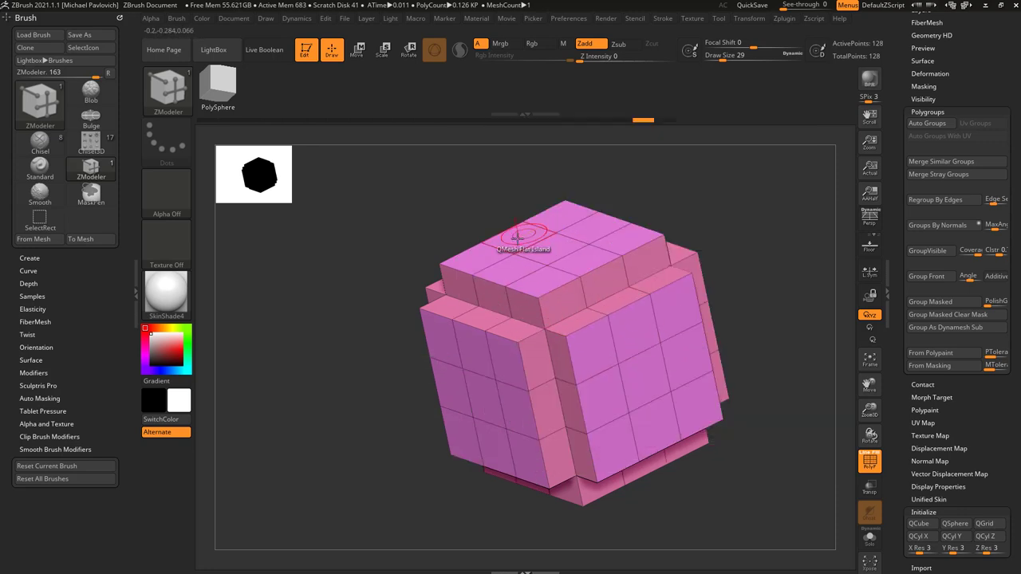
pyautogui.keyDown('shift'); pyautogui.moveTo(754, 256); pyautogui.dragTo(525, 256); pyautogui.keyUp('shift')
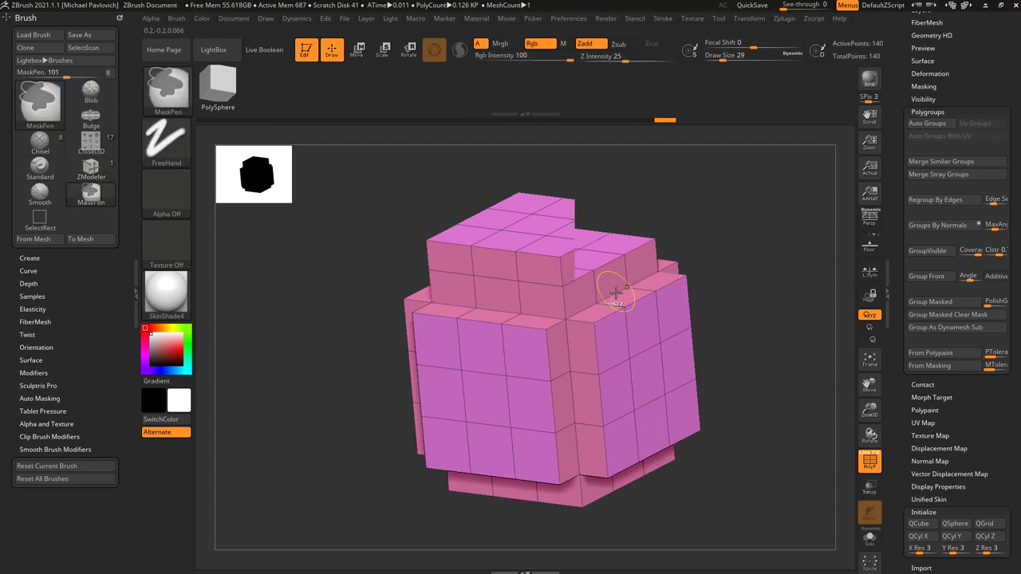
pyautogui.moveTo(622, 298); pyautogui.dragTo(628, 286)
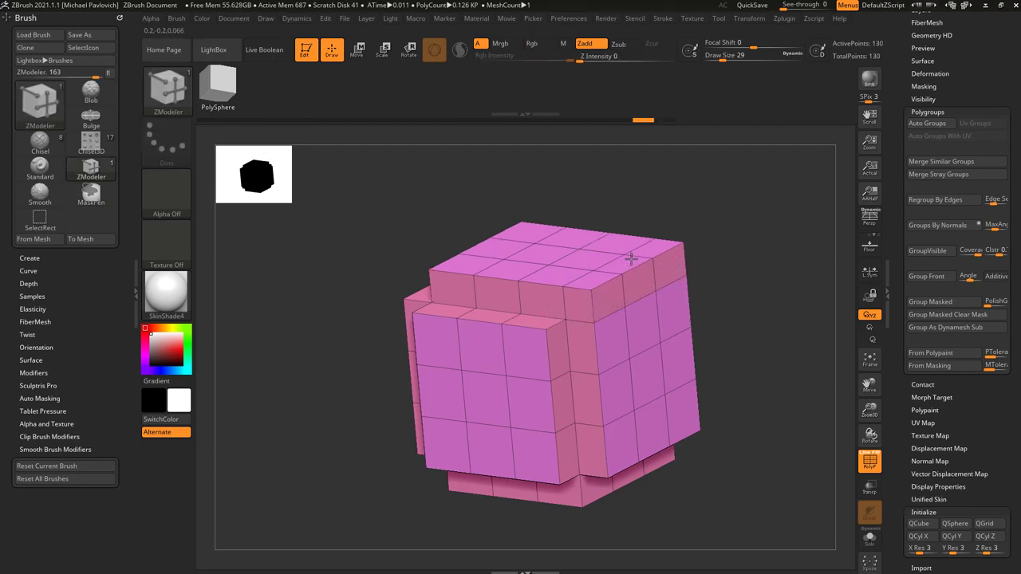
pyautogui.click(628, 284)
pyautogui.press('space')
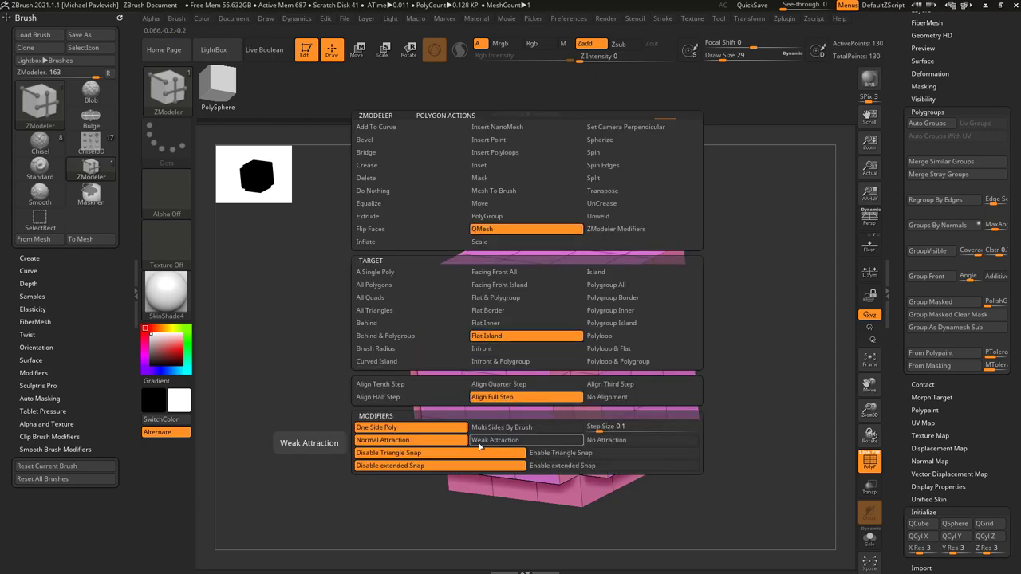
pyautogui.click(489, 398)
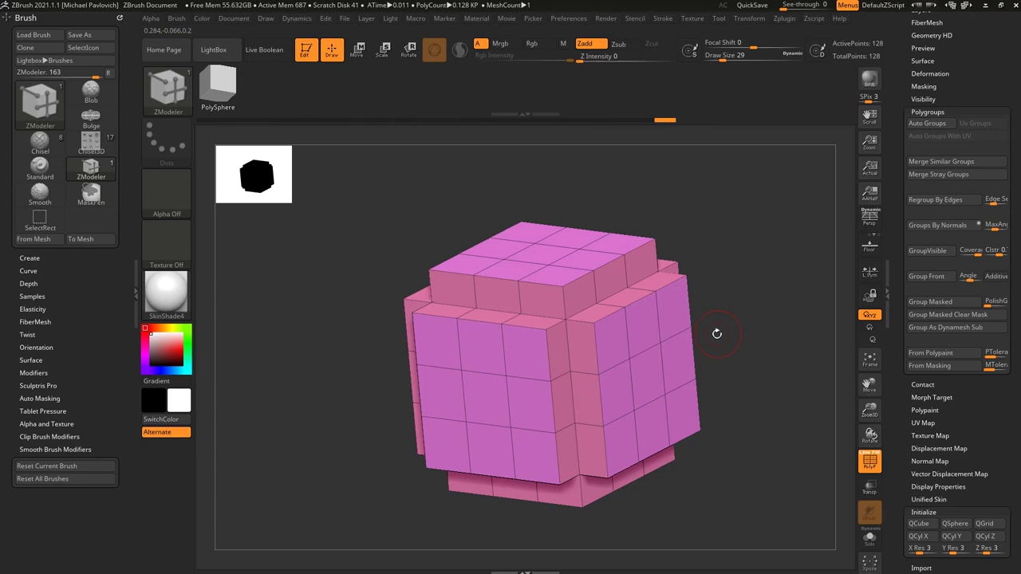
# Set the QMesh target to Polygroup All.
pyautogui.moveTo(615, 292); pyautogui.dragTo(615, 346, button='right')
pyautogui.press('space')
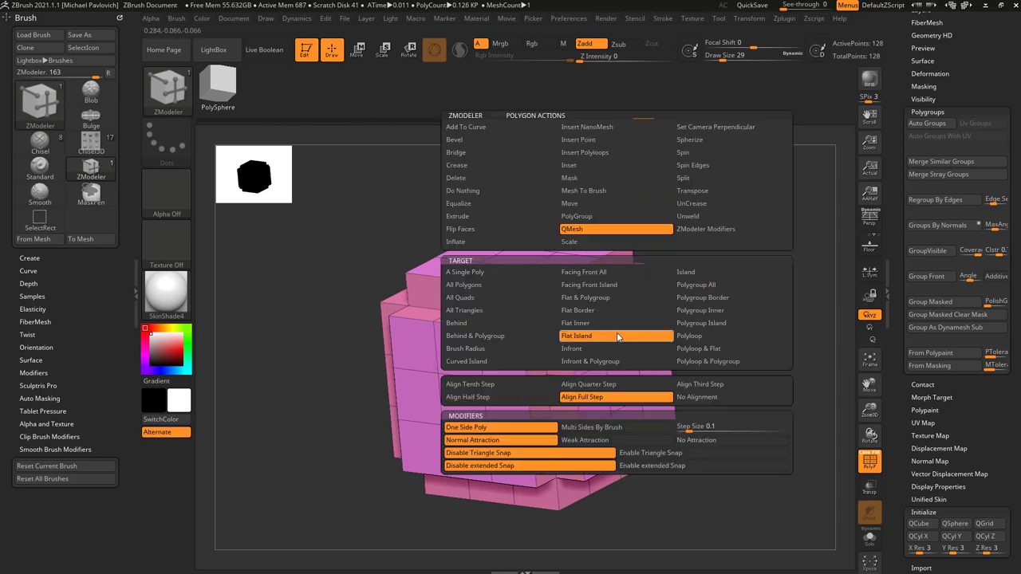
pyautogui.click(696, 285)
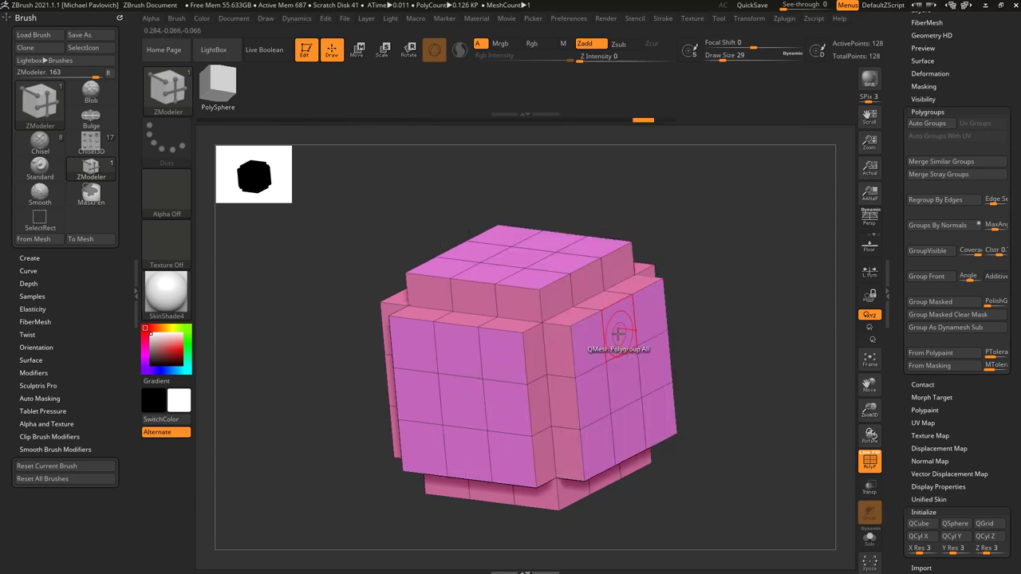
# Try to QMesh every purple side outward at once with the Polygroup All target, and undo it.
pyautogui.moveTo(615, 330); pyautogui.dragTo(645, 341, button='right')
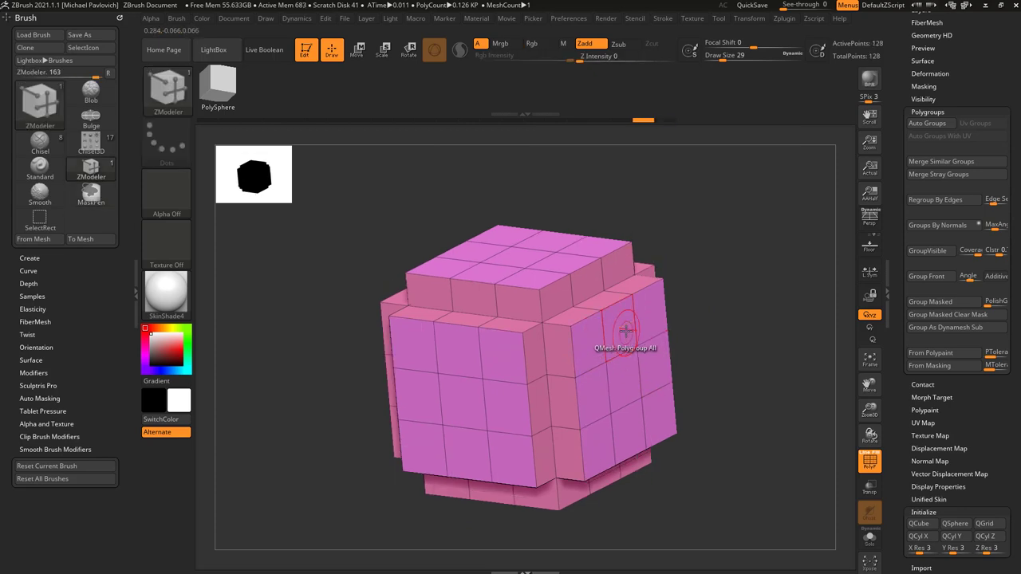
pyautogui.moveTo(625, 330); pyautogui.dragTo(594, 357)
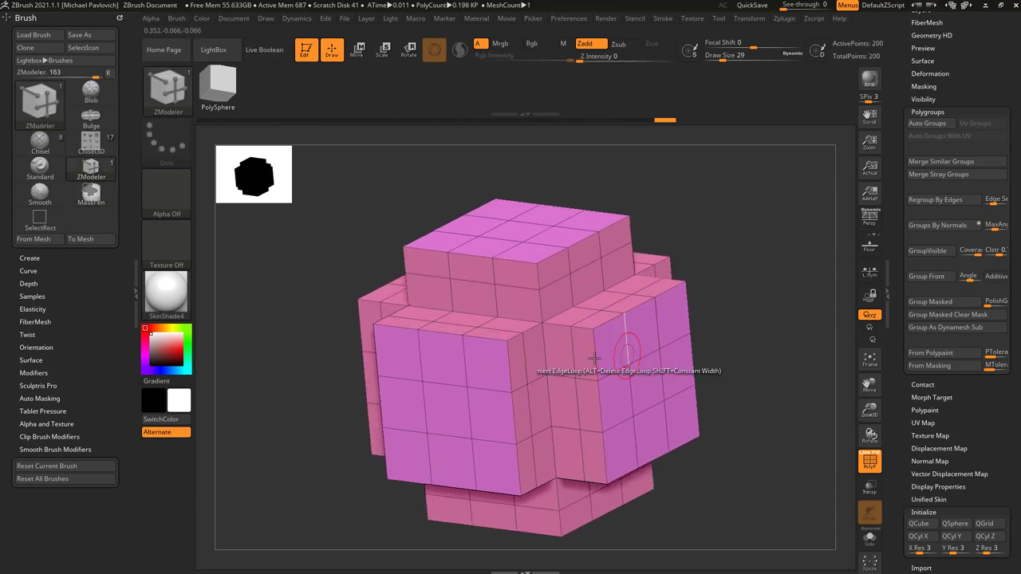
pyautogui.hotkey('ctrl', 'z')
# Undo the raised sides until only the plain 3x3x3 cube remains.
pyautogui.hotkey('ctrl', 'z')
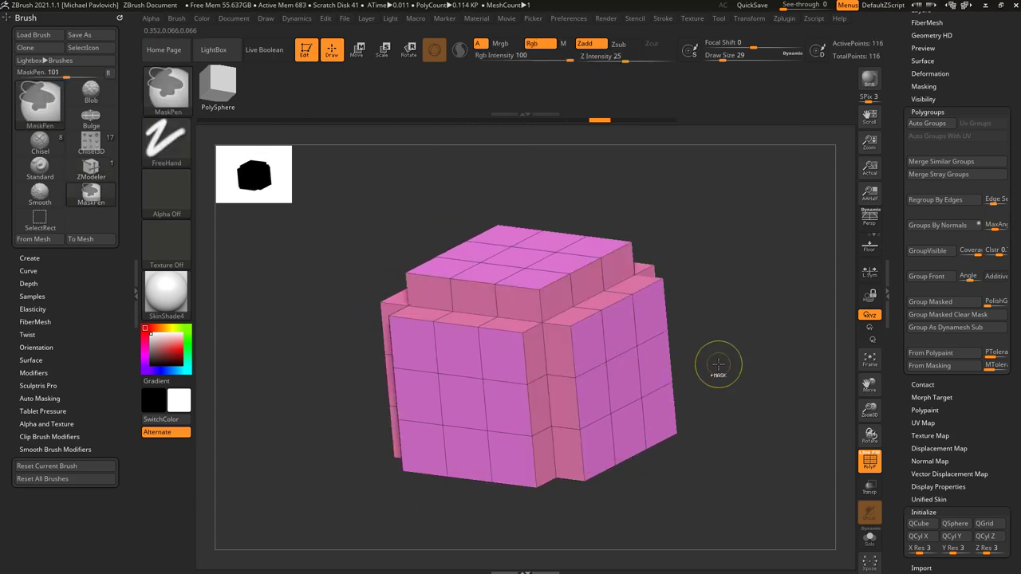
pyautogui.hotkey('ctrl', 'z')
pyautogui.hotkey('ctrl', 'z')
pyautogui.hotkey('ctrl', 'z')
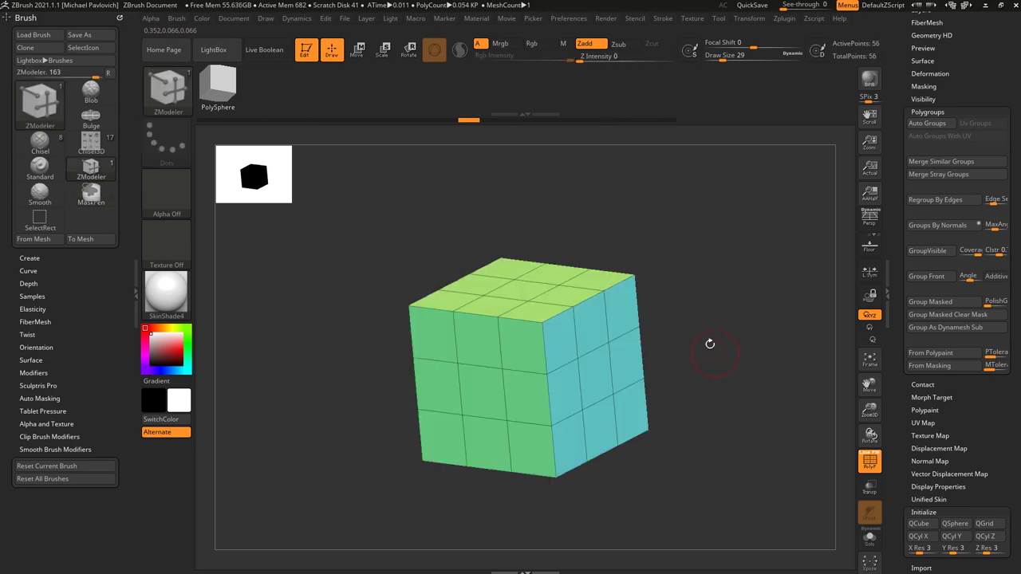
# QMesh the cube's top and teal sides outward, switching the raised teal side to a different polygroup.
pyautogui.moveTo(524, 283); pyautogui.dragTo(522, 261)
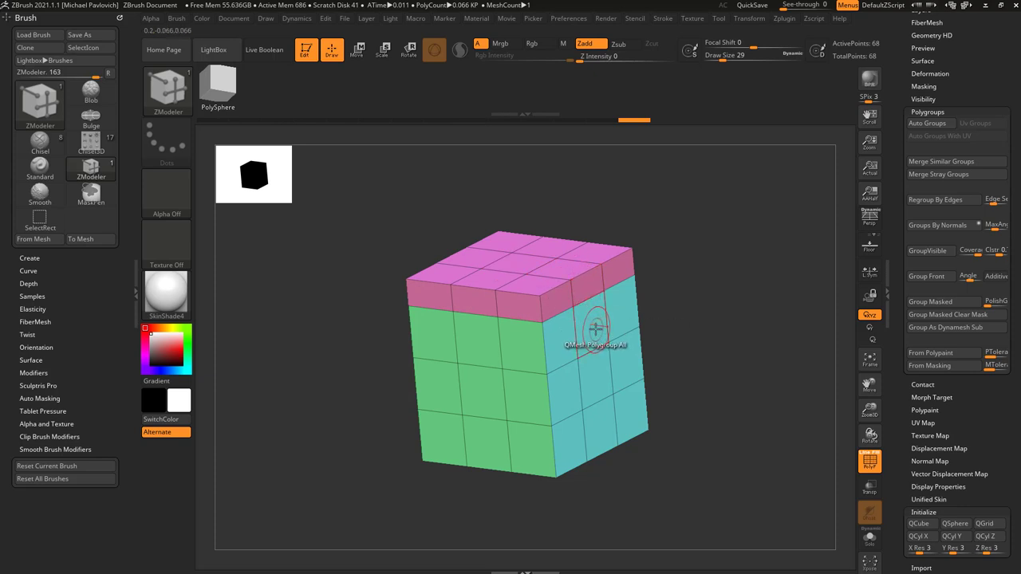
pyautogui.moveTo(596, 329); pyautogui.dragTo(632, 351)
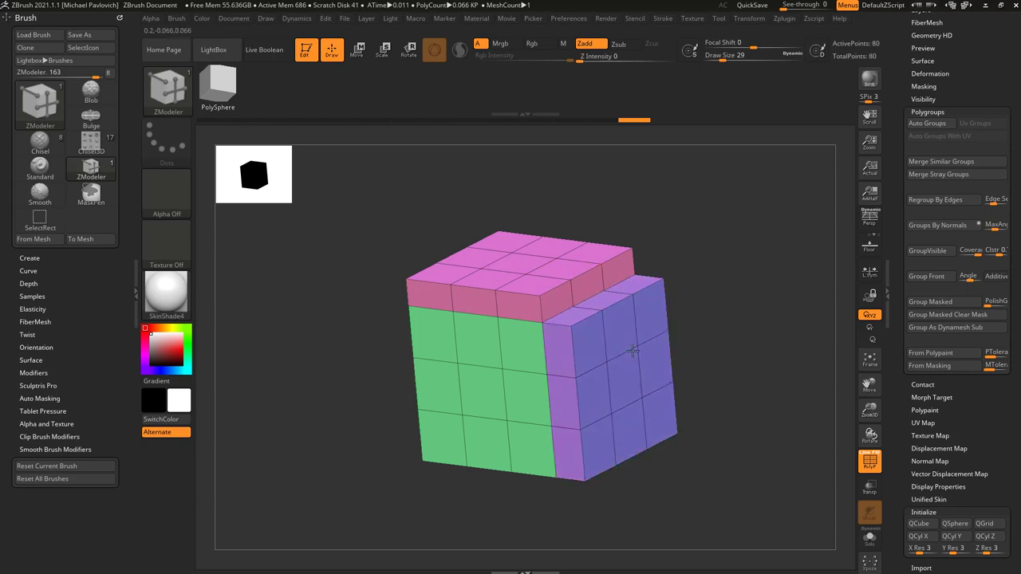
pyautogui.press('alt')
pyautogui.press('alt')
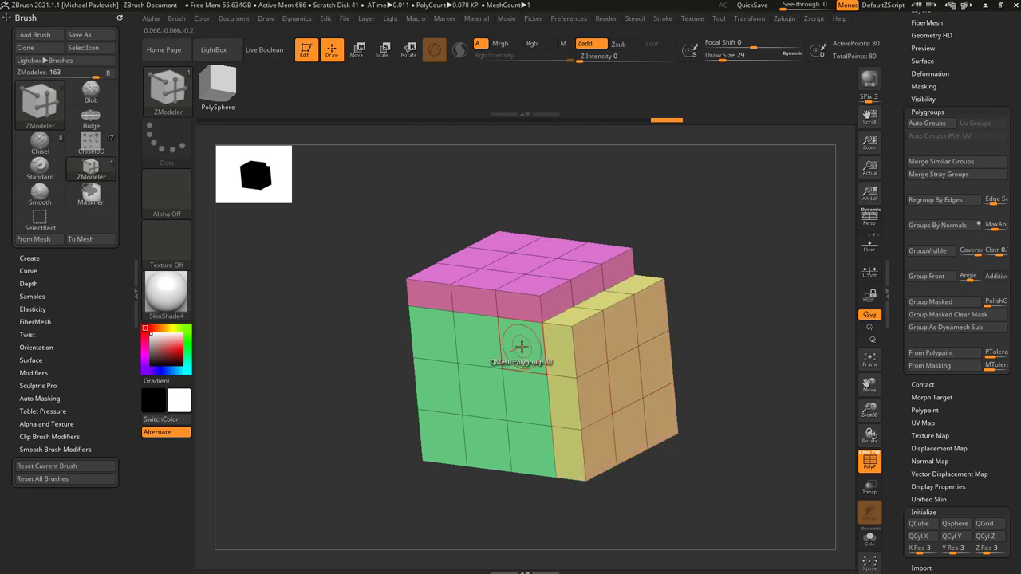
# QMesh the green side of the cube outward and give it its own blue and purple polygroups.
pyautogui.click(521, 347)
pyautogui.hotkey('ctrl', 'z')
pyautogui.moveTo(519, 349); pyautogui.dragTo(474, 388)
pyautogui.press('alt')
pyautogui.moveTo(689, 305)
pyautogui.mouseDown()
pyautogui.moveTo(721, 271)
pyautogui.moveTo(689, 301)
pyautogui.mouseUp()
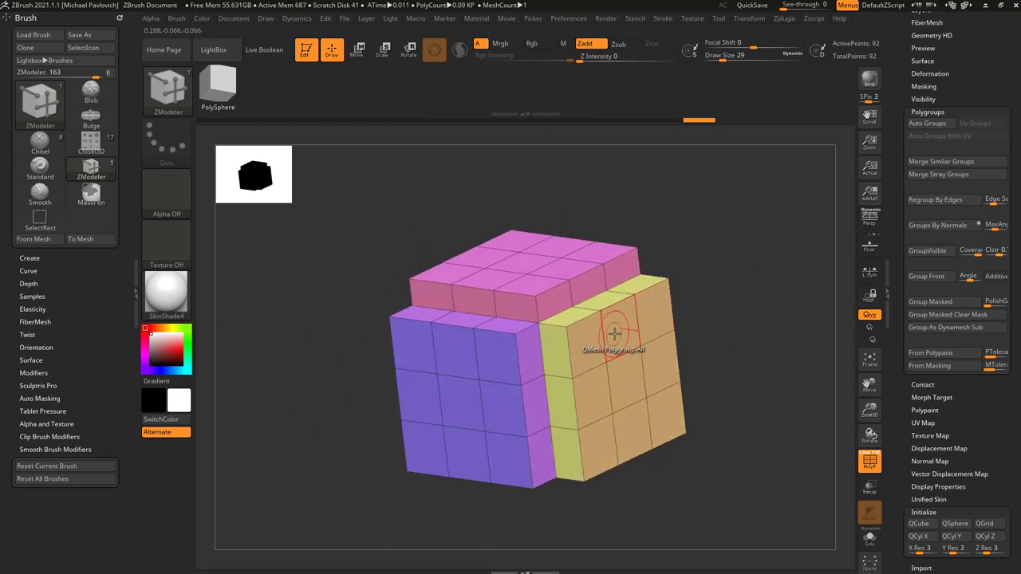
# Try QMeshing the orange side and the yellow strips around it outward, and undo the attempts.
pyautogui.moveTo(619, 332); pyautogui.dragTo(667, 357)
pyautogui.hotkey('ctrl', 'z')
pyautogui.moveTo(747, 402); pyautogui.dragTo(750, 371)
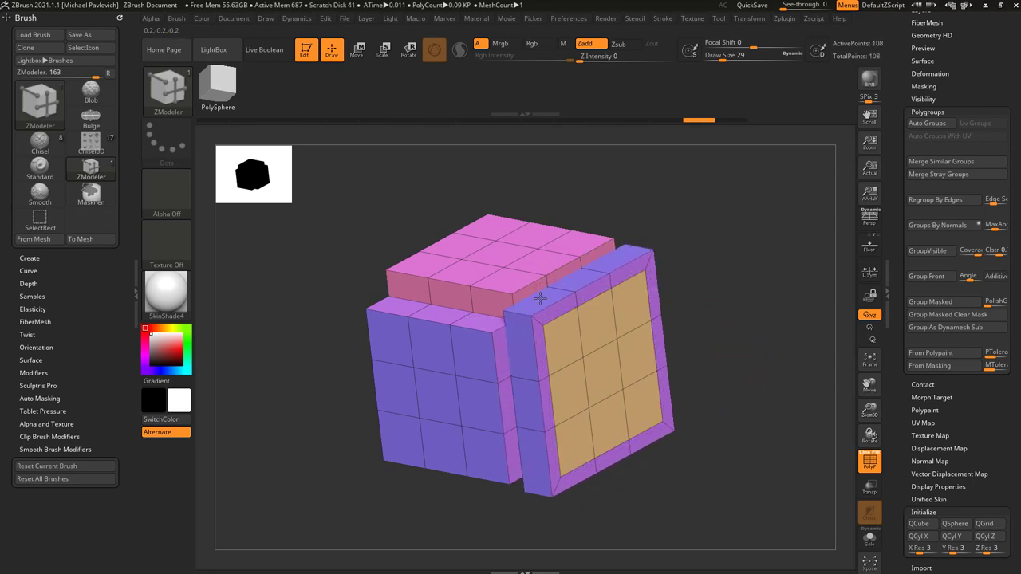
pyautogui.hotkey('ctrl', 'z')
pyautogui.hotkey('ctrl', 'z')
pyautogui.hotkey('ctrl', 'z')
pyautogui.hotkey('ctrl', 'z')
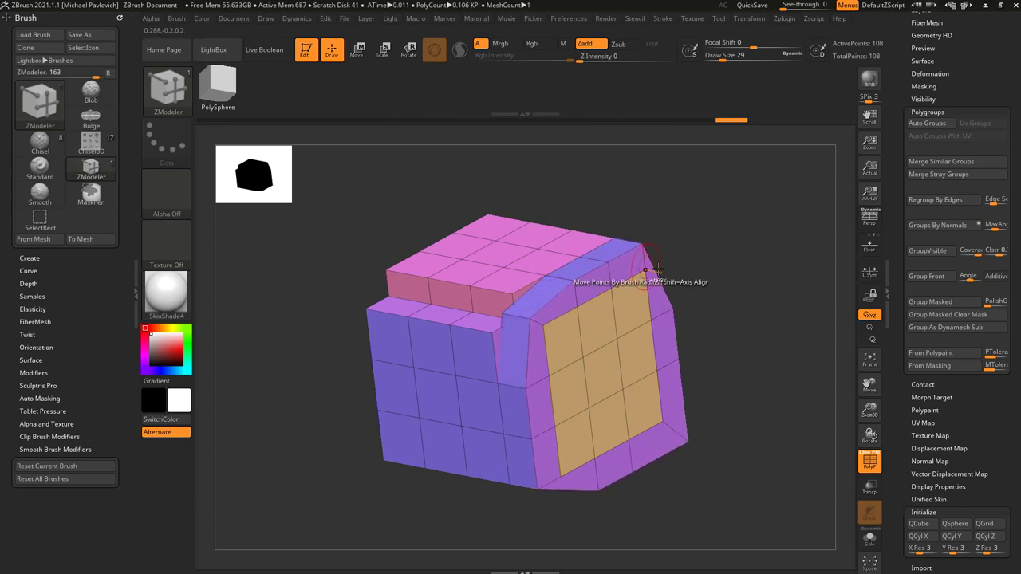
# Try the Extrude action with the Polygroup All target on the yellow strips around the orange side, and undo it.
pyautogui.press('space')
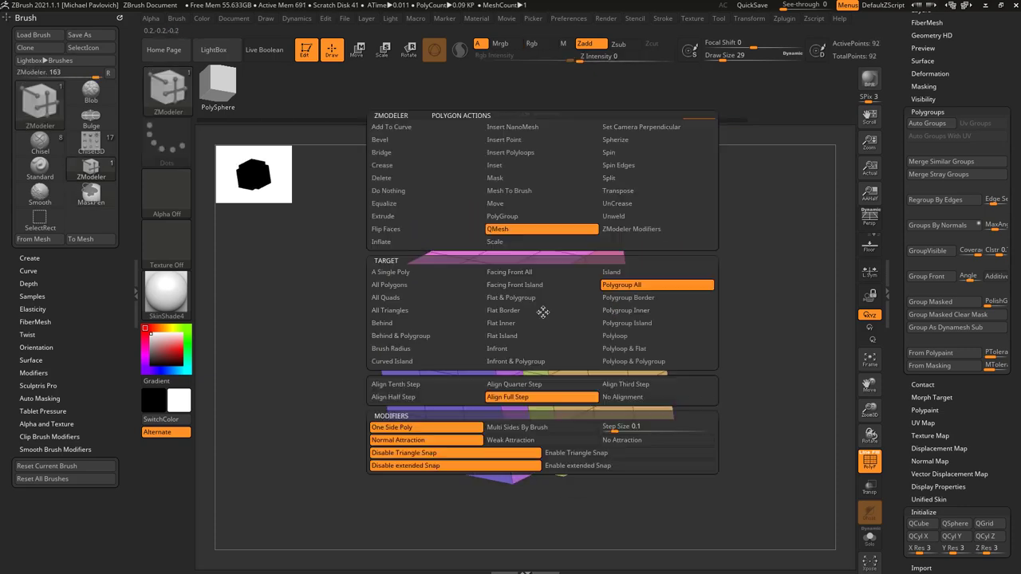
pyautogui.click(384, 216)
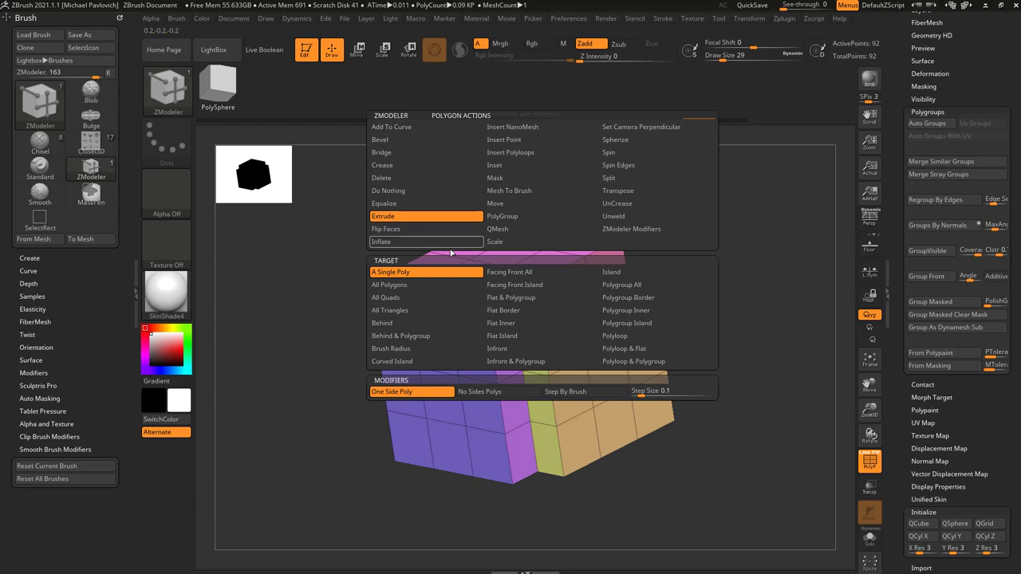
pyautogui.click(627, 287)
pyautogui.moveTo(546, 314); pyautogui.dragTo(767, 286)
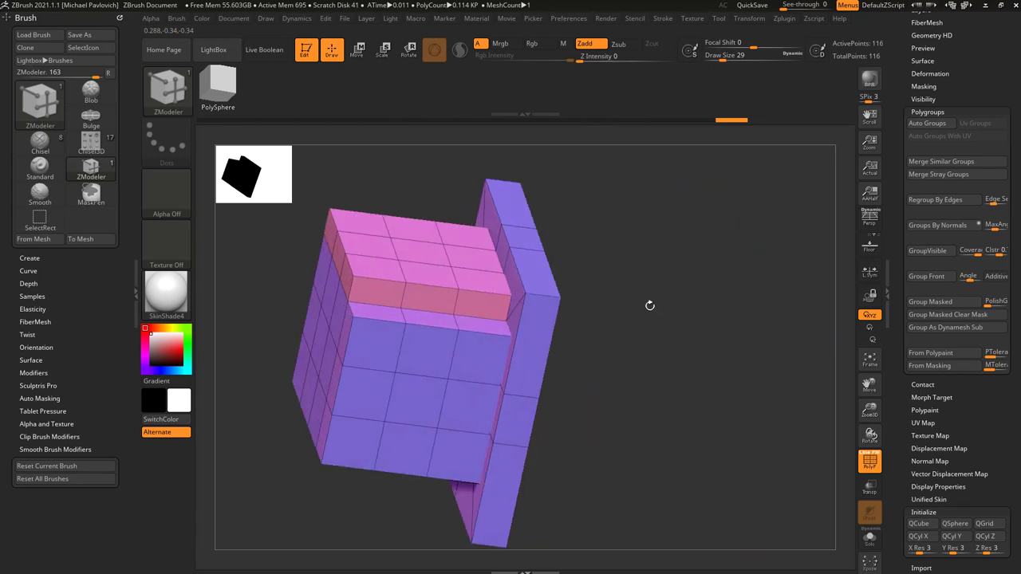
pyautogui.hotkey('ctrl', 'z')
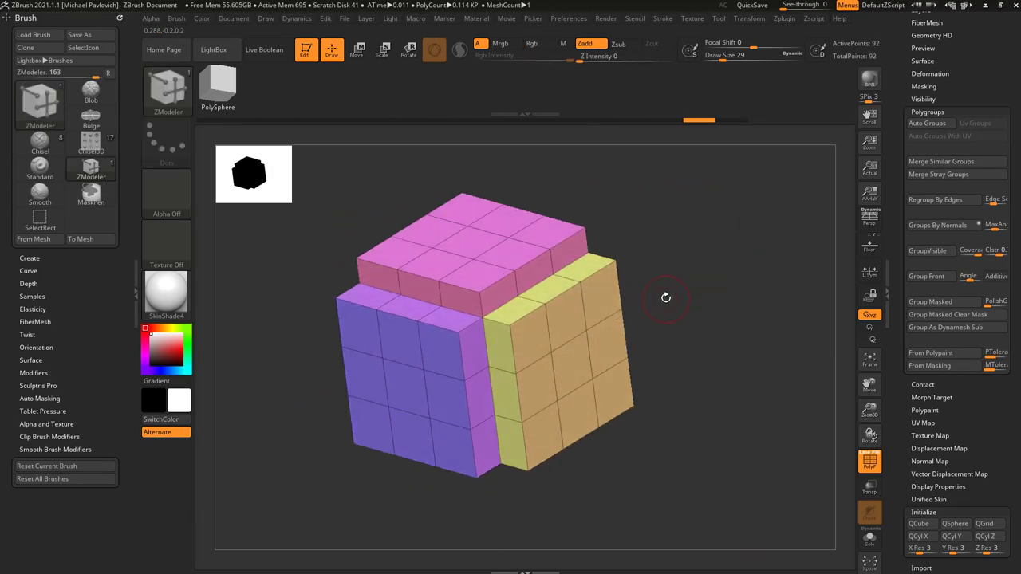
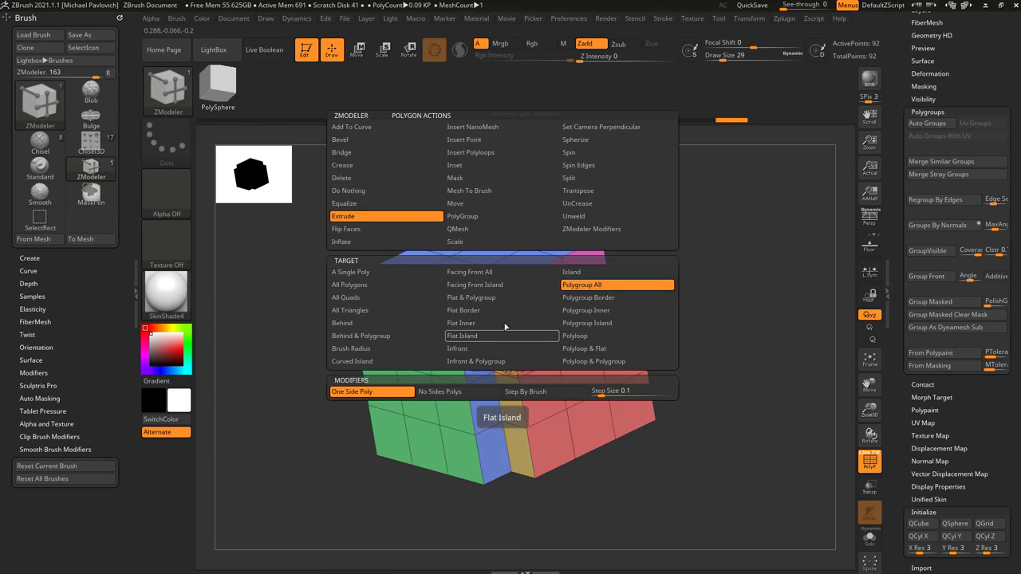
# Switch the polygon action back to QMesh and pull the narrow orange strip outward to fill the notch between the green and red sides.
pyautogui.click(501, 229)
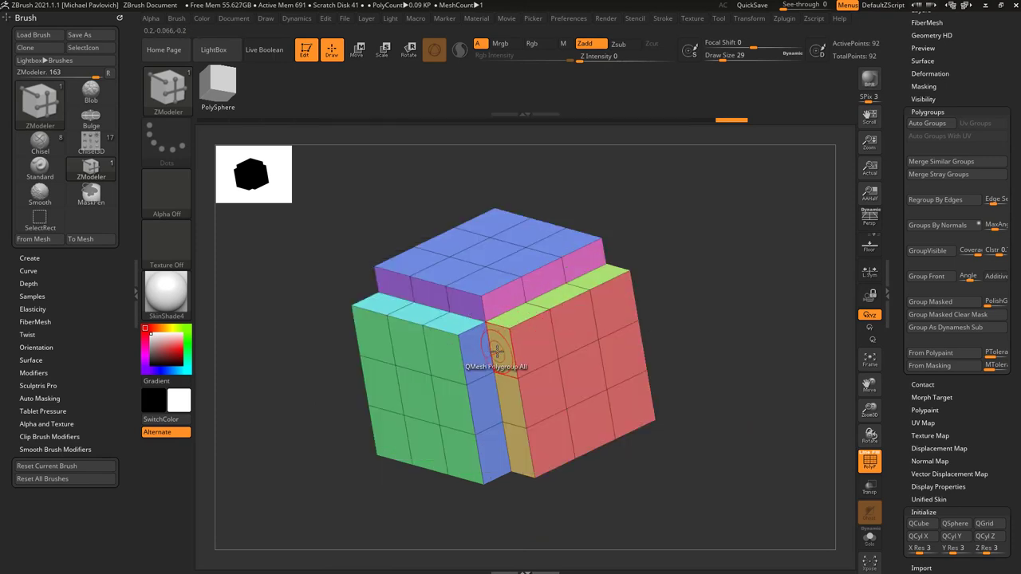
pyautogui.moveTo(498, 352); pyautogui.dragTo(532, 387)
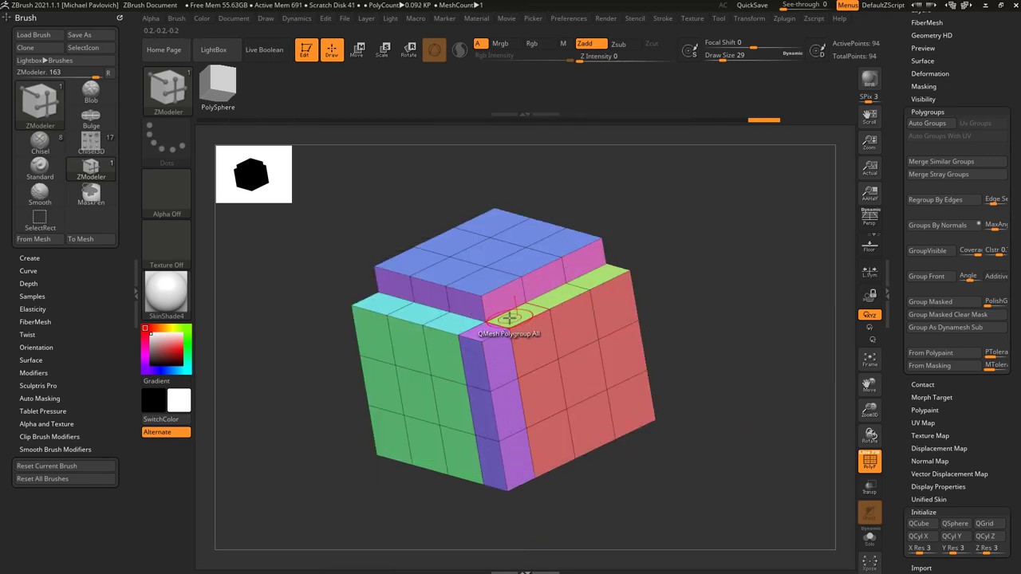
# Try QMeshing the lime ledge above the red side and the cyan ledge above the green side upward, and undo both.
pyautogui.moveTo(499, 318); pyautogui.dragTo(507, 308)
pyautogui.hotkey('ctrl', 'z')
pyautogui.hotkey('ctrl', 'z')
pyautogui.hotkey('ctrl', 'z')
pyautogui.hotkey('ctrl', 'z')
pyautogui.hotkey('ctrl', 'z')
pyautogui.hotkey('ctrl', 'z')
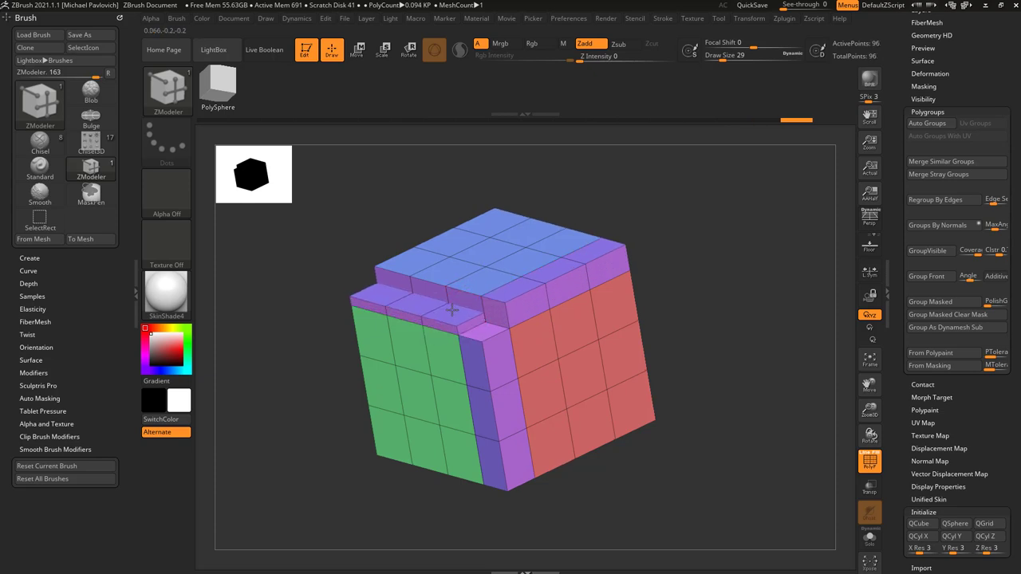
pyautogui.hotkey('ctrl', 'z')
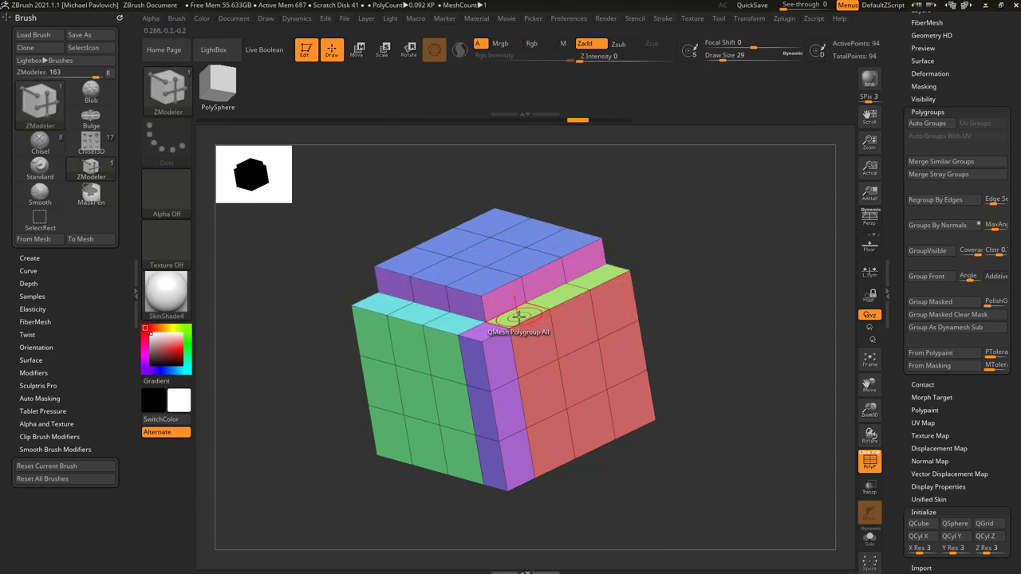
# Set the QMesh target to Flat Island.
pyautogui.press('space')
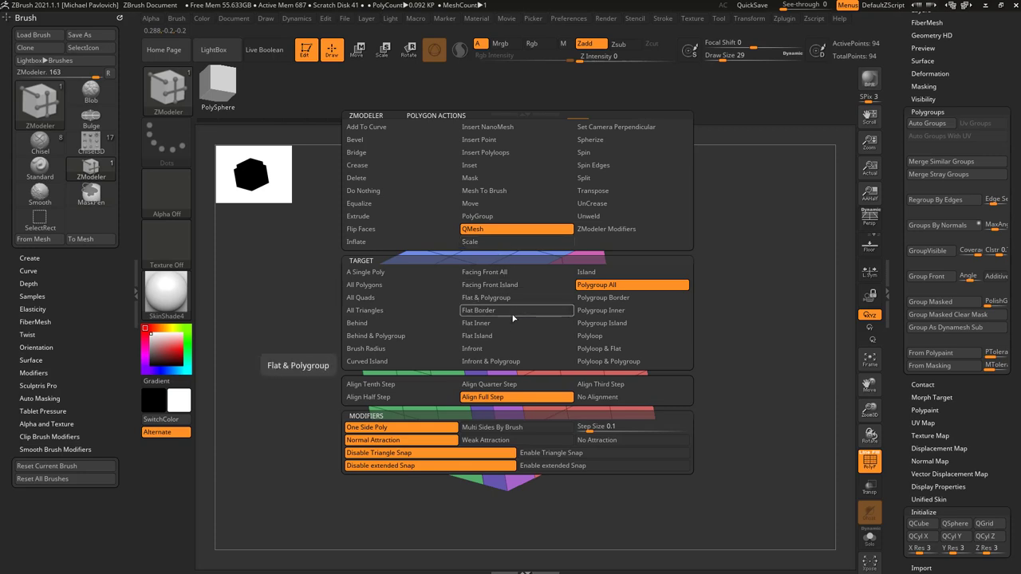
pyautogui.click(508, 339)
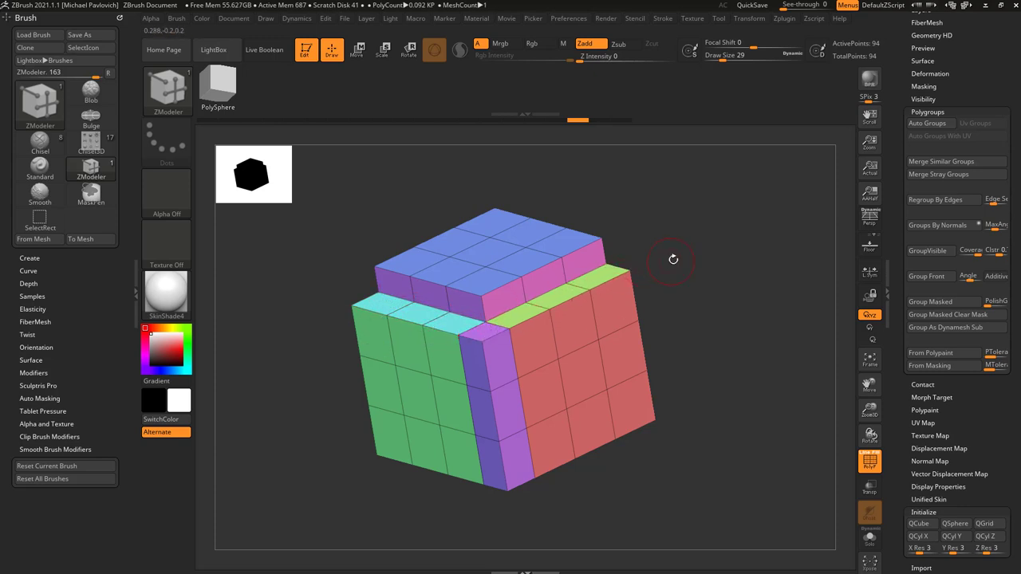
# Pull the lime and cyan ledges around the blue top upward with QMesh Flat Island to bring them level with it, undoing and retrying.
pyautogui.keyDown('shift'); pyautogui.moveTo(673, 259); pyautogui.dragTo(529, 271); pyautogui.keyUp('shift')
pyautogui.hotkey('ctrl', 'z')
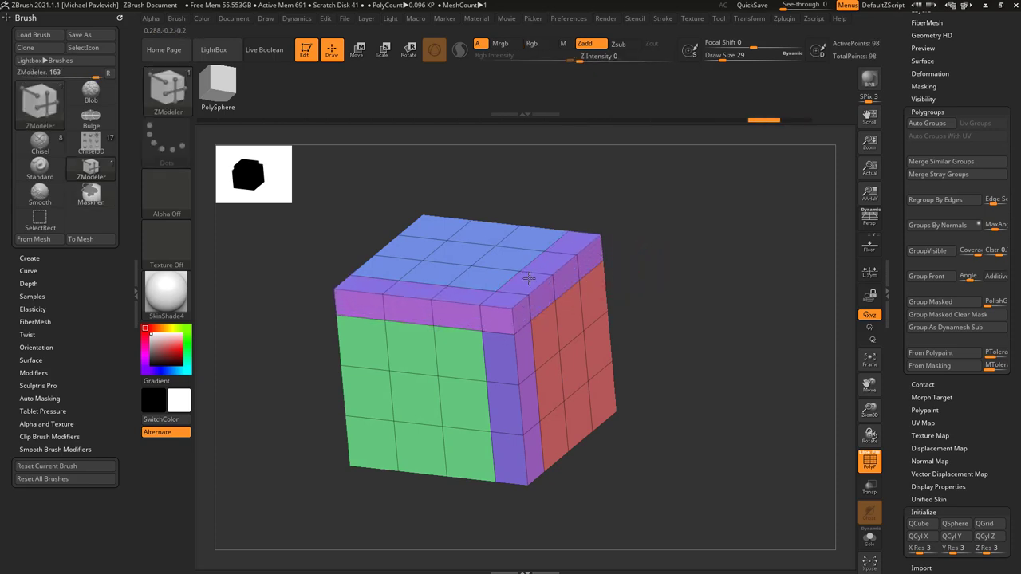
pyautogui.hotkey('ctrl', 'z')
pyautogui.moveTo(535, 305)
pyautogui.mouseDown()
pyautogui.moveTo(530, 275)
pyautogui.moveTo(524, 296)
pyautogui.moveTo(538, 304)
pyautogui.moveTo(519, 232)
pyautogui.moveTo(544, 294)
pyautogui.mouseUp()
pyautogui.hotkey('ctrl', 'z')
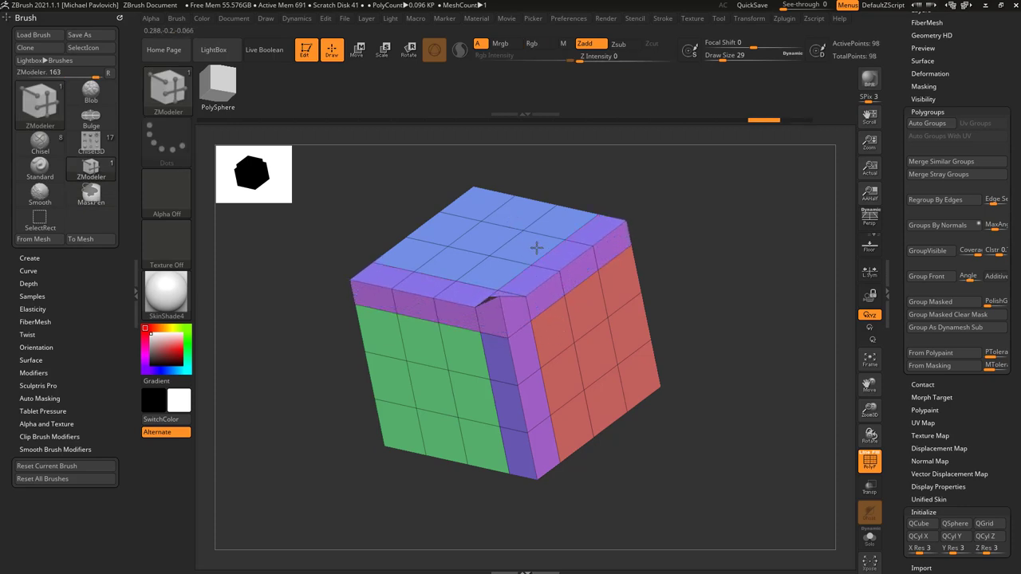
pyautogui.moveTo(540, 256)
pyautogui.mouseDown()
pyautogui.moveTo(542, 282)
pyautogui.moveTo(543, 269)
pyautogui.mouseUp()
# Reduce the draw size to 5.
pyautogui.moveTo(546, 269)
pyautogui.mouseDown(button='right')
pyautogui.moveTo(657, 298)
pyautogui.moveTo(648, 287)
pyautogui.mouseUp(button='right')
pyautogui.press('s')
pyautogui.moveTo(648, 292); pyautogui.dragTo(639, 292)
# Facing the green side, mask everything below the top points and try to flatten them vertically with the gizmo placed at the uneven corner.
pyautogui.keyDown('ctrl'); pyautogui.moveTo(651, 292); pyautogui.dragTo(656, 274, button='right'); pyautogui.keyUp('ctrl')
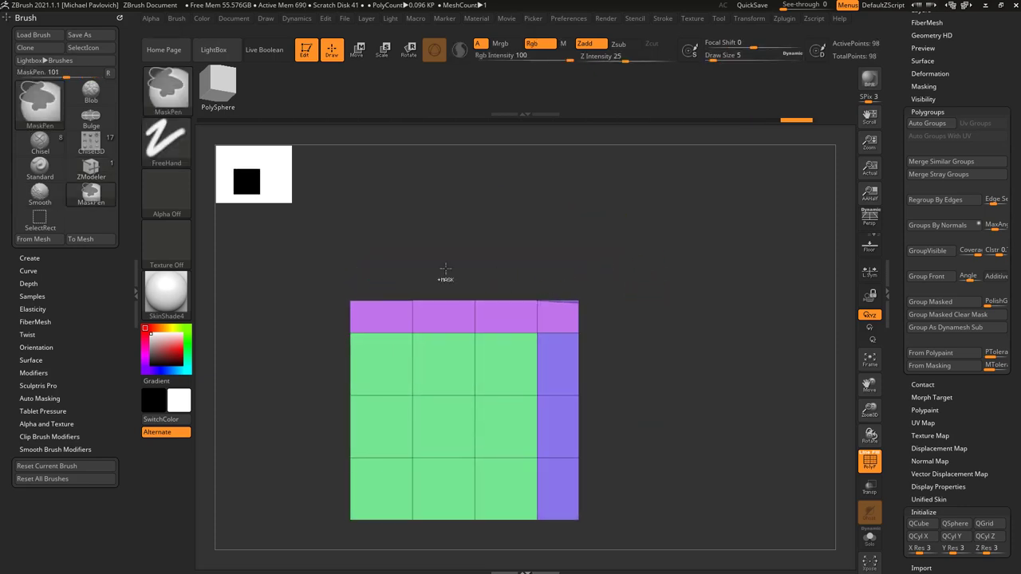
pyautogui.keyDown('ctrl'); pyautogui.moveTo(308, 245); pyautogui.dragTo(628, 317); pyautogui.keyUp('ctrl')
pyautogui.press('w')
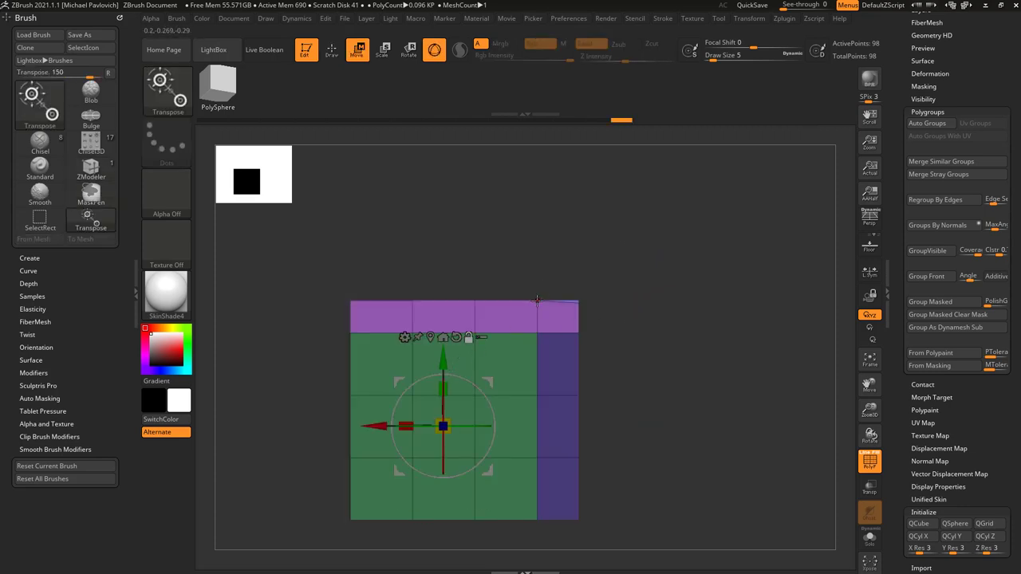
pyautogui.keyDown('alt'); pyautogui.moveTo(537, 301); pyautogui.dragTo(538, 260); pyautogui.keyUp('alt')
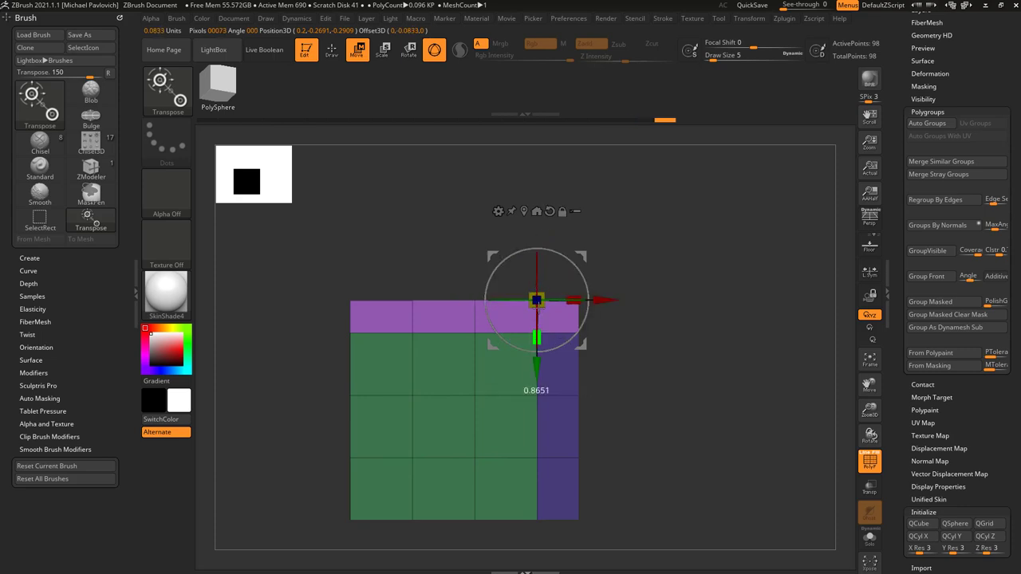
# Return to the ZModeler brush and redo the mask so that only the top points of the cube stay unmasked.
pyautogui.press('b')
pyautogui.press('z')
pyautogui.press('m')
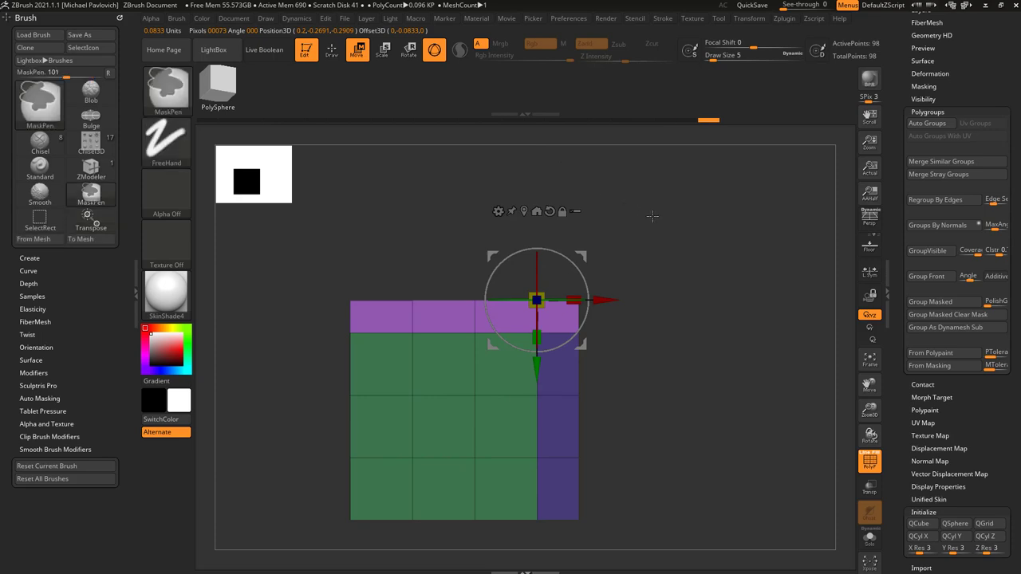
pyautogui.press('ctrl')
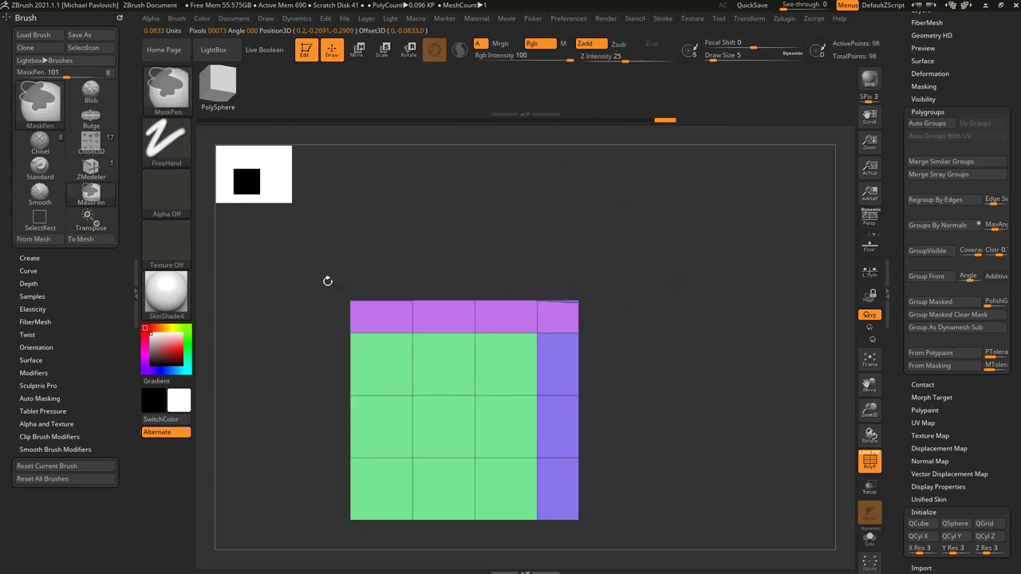
pyautogui.keyDown('ctrl'); pyautogui.moveTo(314, 257); pyautogui.dragTo(600, 323); pyautogui.keyUp('ctrl')
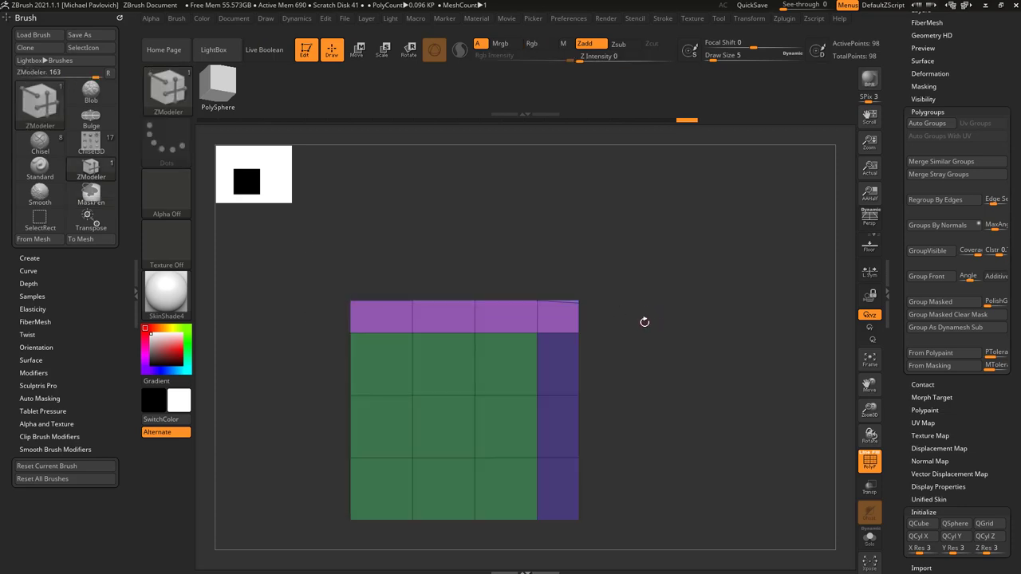
# Choose the ClipCurve brush as the clipping tool and clip straight across the cube's uneven top to flatten it.
pyautogui.keyDown('ctrl'); pyautogui.keyDown('shift'); pyautogui.click(172, 94); pyautogui.keyUp('shift'); pyautogui.keyUp('ctrl')
pyautogui.keyDown('ctrl'); pyautogui.keyDown('shift'); pyautogui.click(650, 151); pyautogui.keyUp('shift'); pyautogui.keyUp('ctrl')
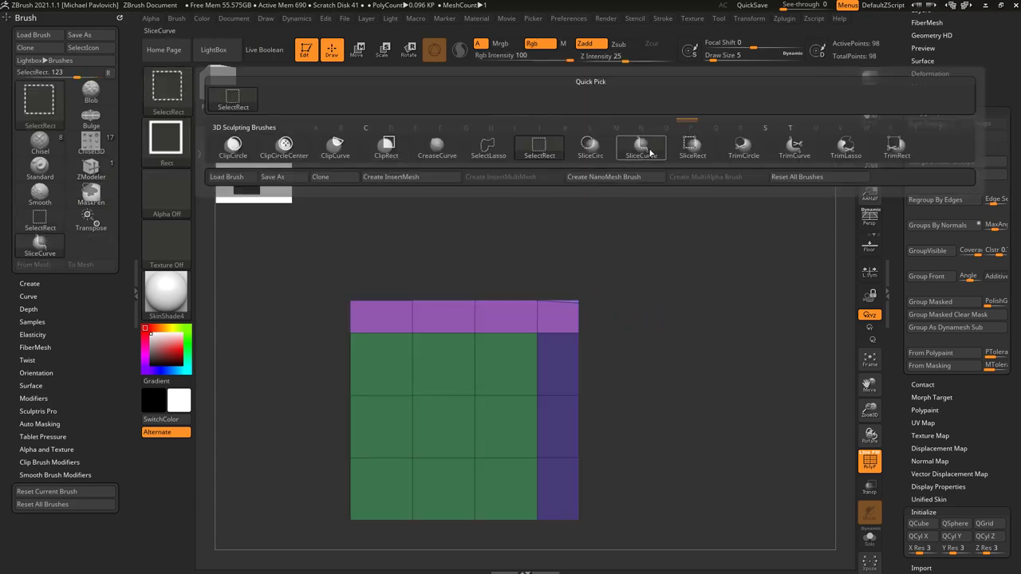
pyautogui.keyDown('ctrl'); pyautogui.keyDown('shift'); pyautogui.click(300, 152); pyautogui.keyUp('shift'); pyautogui.keyUp('ctrl')
pyautogui.keyDown('ctrl'); pyautogui.keyDown('shift'); pyautogui.click(337, 154); pyautogui.keyUp('shift'); pyautogui.keyUp('ctrl')
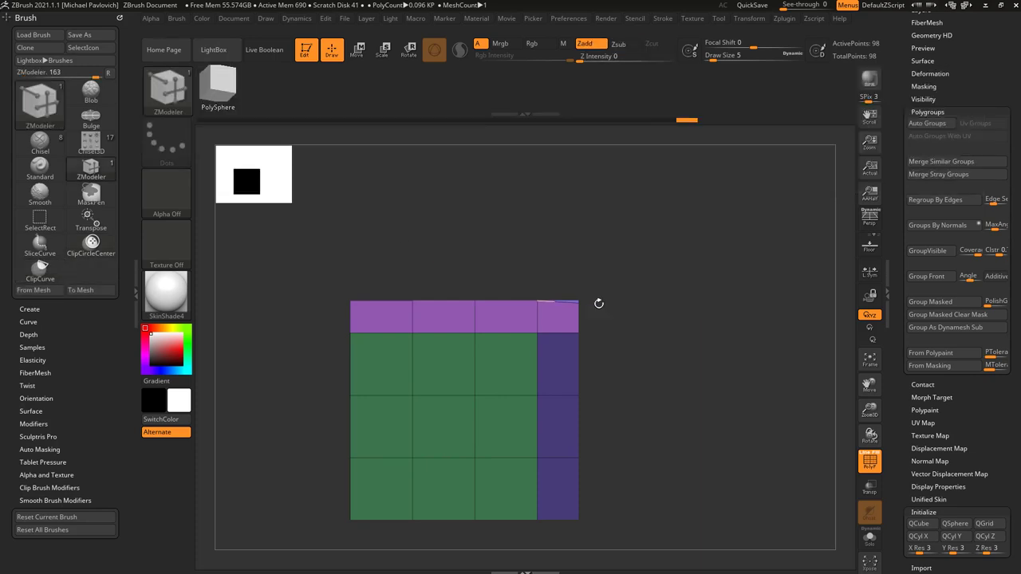
pyautogui.keyDown('ctrl'); pyautogui.keyDown('shift'); pyautogui.moveTo(686, 295); pyautogui.dragTo(270, 284); pyautogui.keyUp('shift'); pyautogui.keyUp('ctrl')
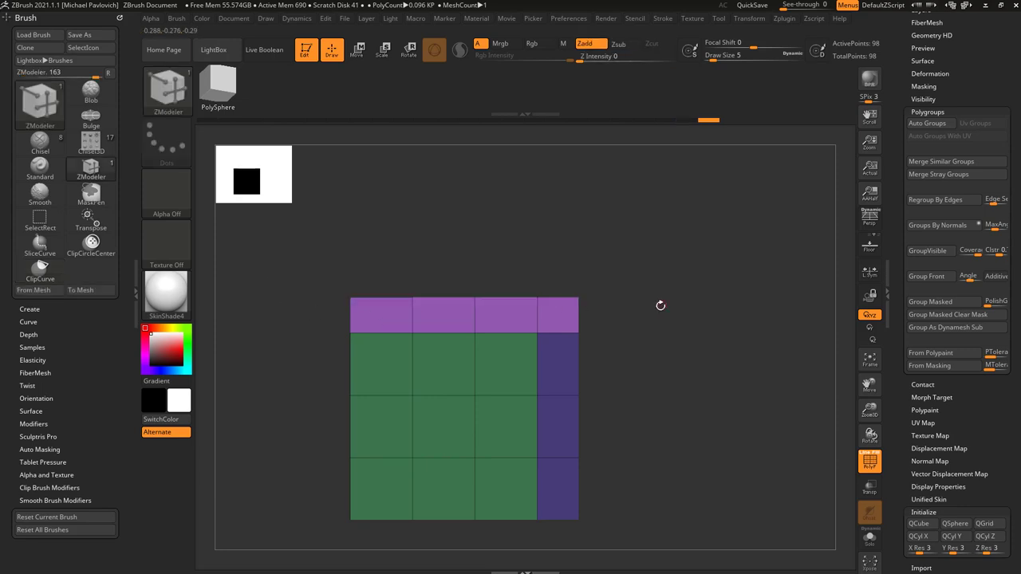
# Apply a Noise deformation to the unmasked top points of the cube.
pyautogui.moveTo(658, 305); pyautogui.dragTo(678, 320)
pyautogui.moveTo(898, 364); pyautogui.dragTo(900, 252)
pyautogui.scroll(5, 900, 251)
pyautogui.press('shift')
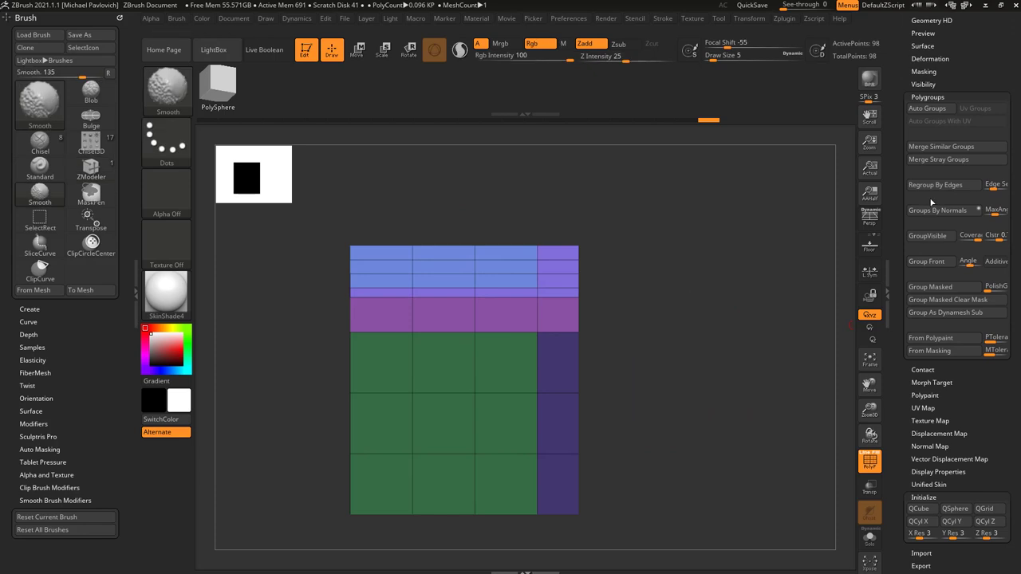
pyautogui.click(927, 97)
pyautogui.click(930, 59)
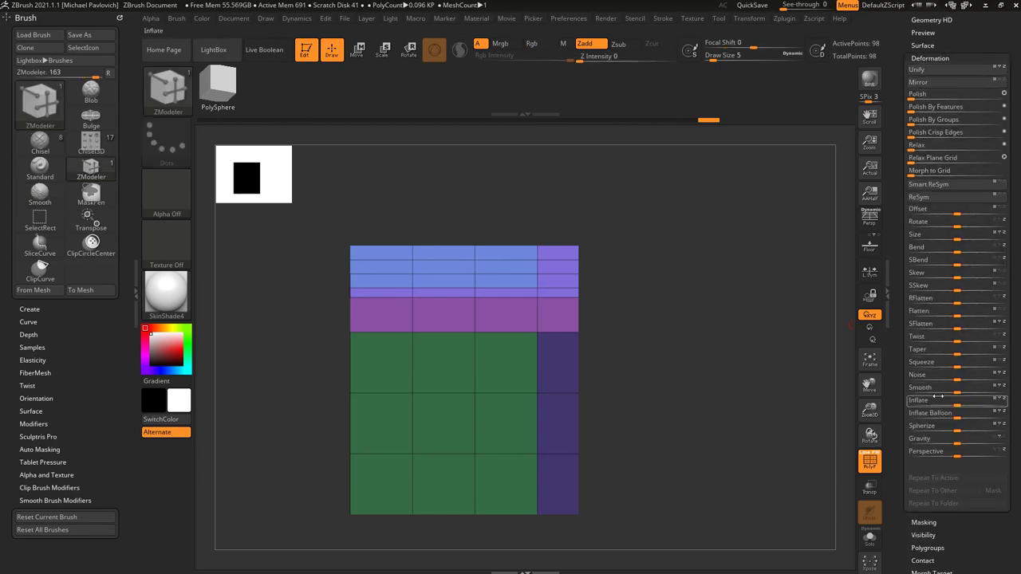
pyautogui.moveTo(972, 377); pyautogui.dragTo(988, 378)
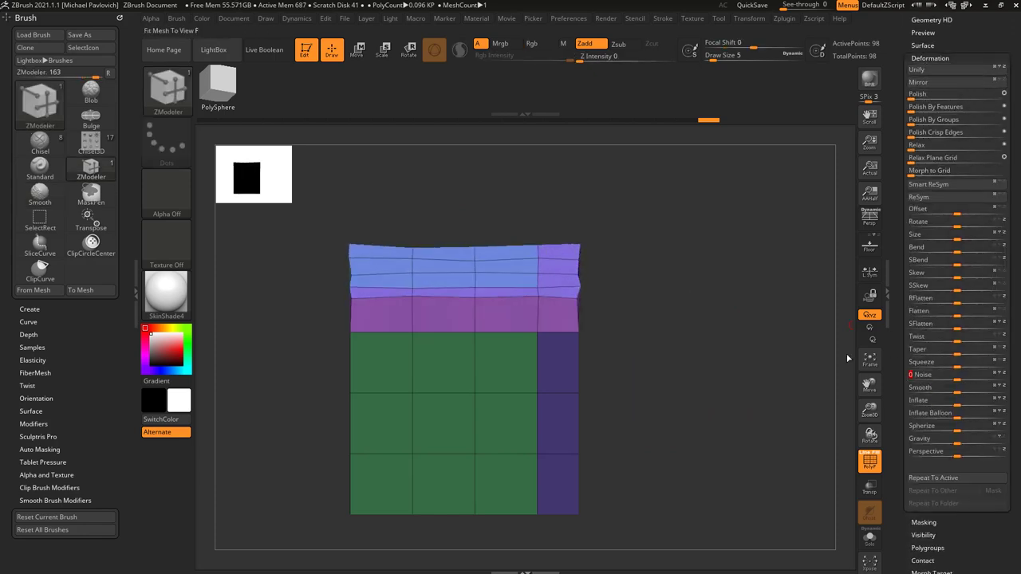
# Flatten the noisy top with ClipCurve from the green side's view, try an upright clip along the side, and undo that side clip.
pyautogui.keyDown('shift'); pyautogui.moveTo(786, 358); pyautogui.dragTo(743, 360); pyautogui.keyUp('shift')
pyautogui.hotkey('ctrl', 'shift')
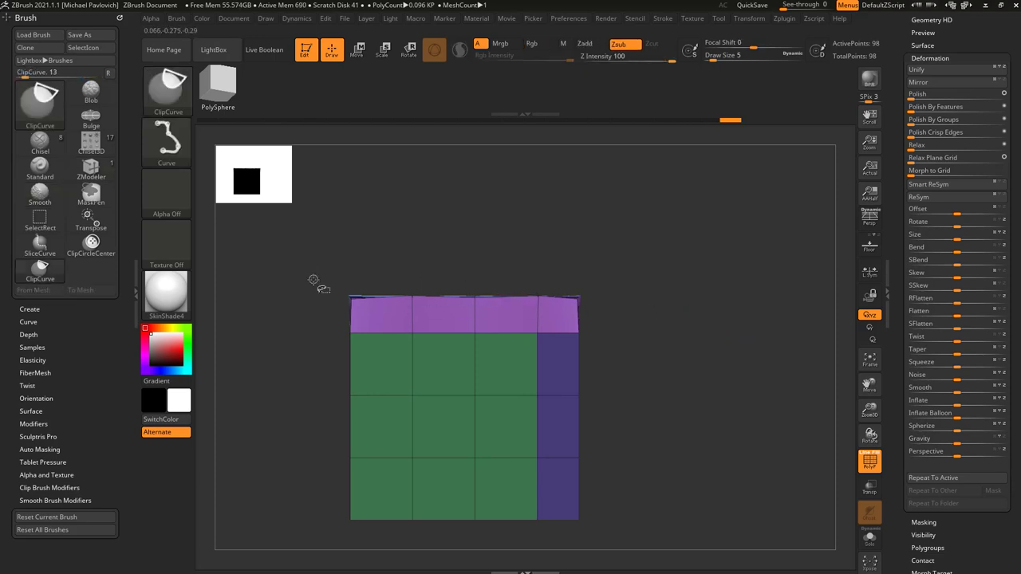
pyautogui.keyDown('ctrl'); pyautogui.keyDown('shift'); pyautogui.moveTo(313, 280); pyautogui.dragTo(248, 273); pyautogui.keyUp('shift'); pyautogui.keyUp('ctrl')
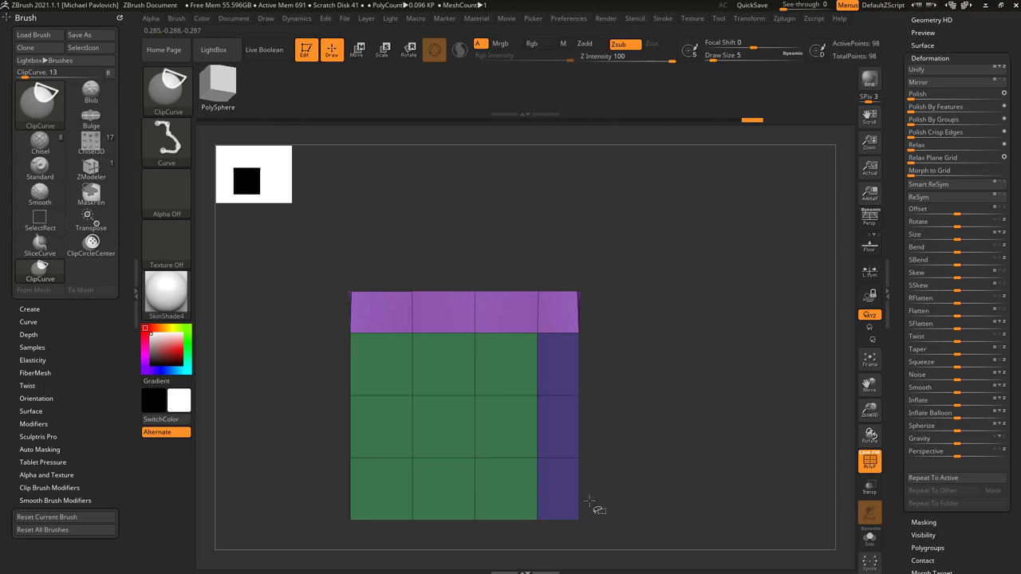
pyautogui.keyDown('ctrl'); pyautogui.keyDown('shift'); pyautogui.moveTo(589, 501); pyautogui.dragTo(567, 261); pyautogui.keyUp('shift'); pyautogui.keyUp('ctrl')
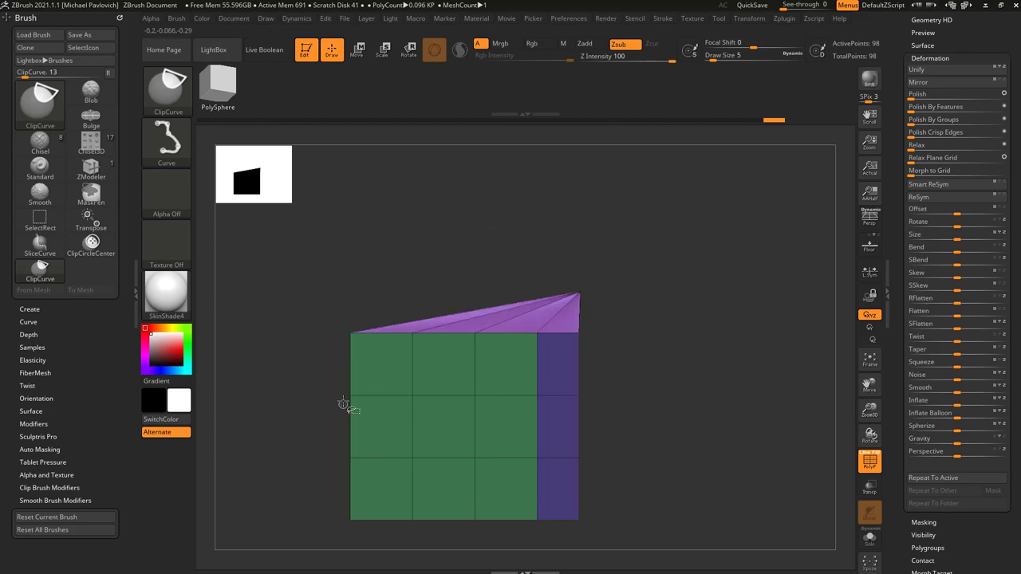
pyautogui.hotkey('ctrl', 'z')
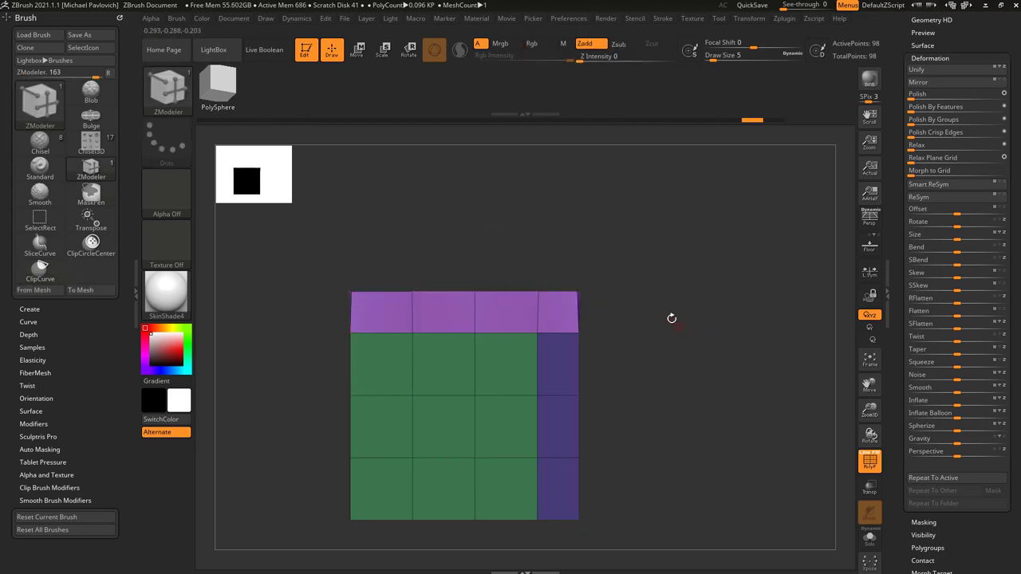
# Clear the mask, leave only the narrow purple side column unmasked, and straighten its outer edge.
pyautogui.keyDown('ctrl'); pyautogui.moveTo(671, 318); pyautogui.dragTo(651, 326); pyautogui.keyUp('ctrl')
pyautogui.moveTo(659, 246)
pyautogui.keyDown('ctrl'); pyautogui.mouseDown()
pyautogui.moveTo(557, 526)
pyautogui.moveTo(576, 384)
pyautogui.moveTo(581, 217)
pyautogui.mouseUp(); pyautogui.keyUp('ctrl')
pyautogui.keyDown('ctrl'); pyautogui.click(566, 532); pyautogui.keyUp('ctrl')
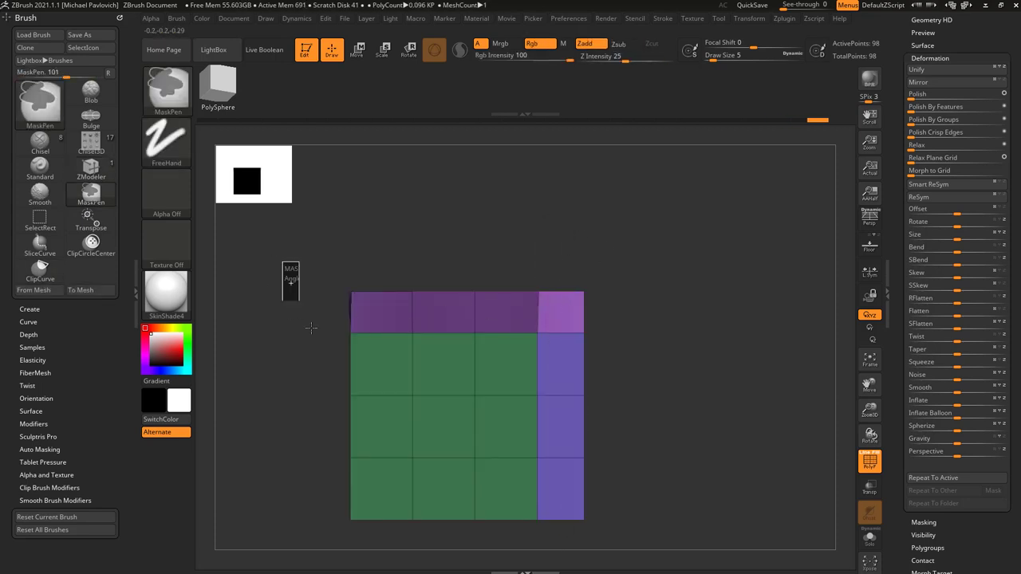
# Unmask only the opposite outer column, place the gizmo on its edge, flatten it along X, and return to drawing.
pyautogui.keyDown('ctrl'); pyautogui.moveTo(284, 236); pyautogui.dragTo(378, 523); pyautogui.keyUp('ctrl')
pyautogui.press('w')
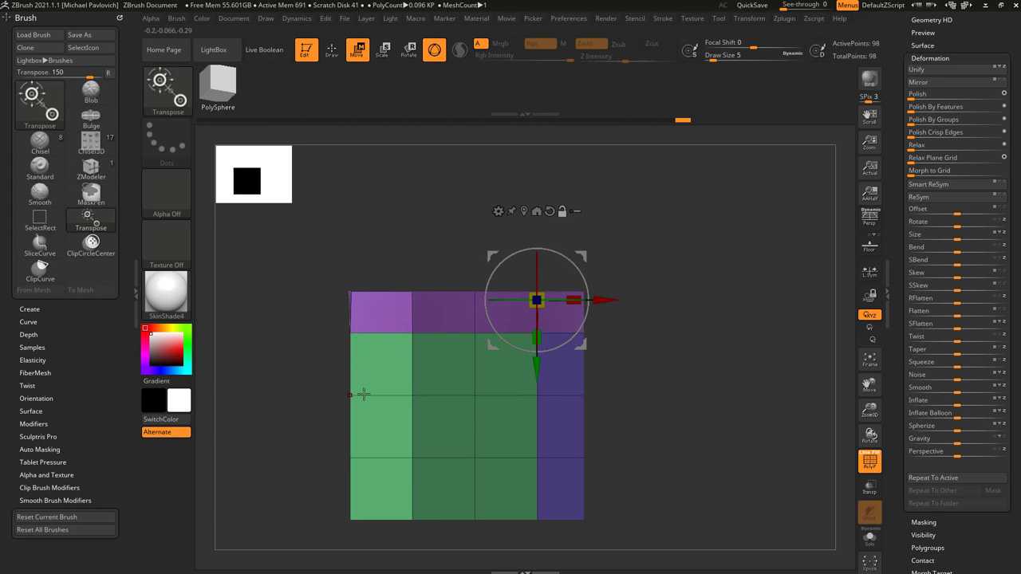
pyautogui.keyDown('alt'); pyautogui.moveTo(351, 395); pyautogui.dragTo(283, 395); pyautogui.keyUp('alt')
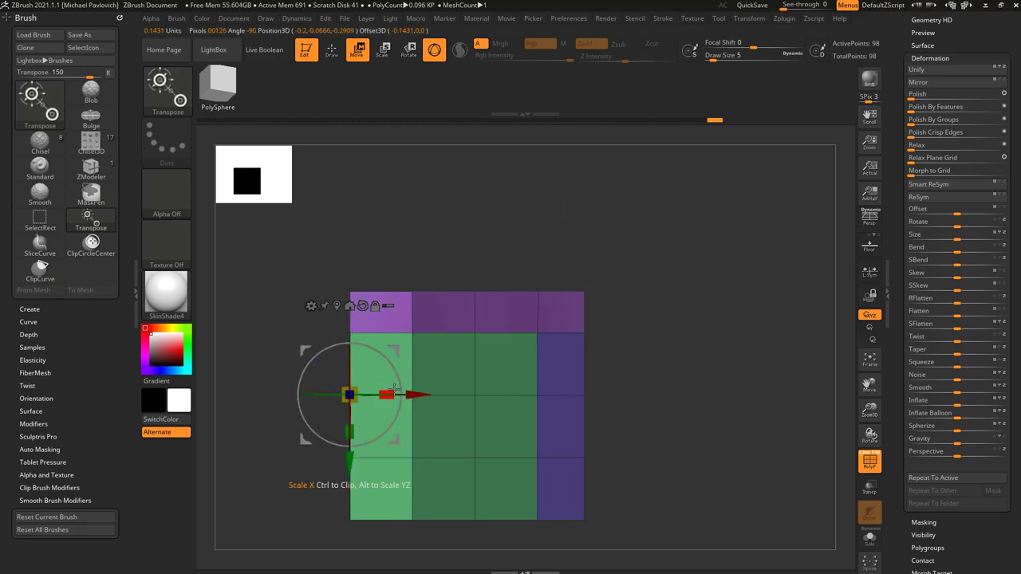
pyautogui.press('q')
pyautogui.moveTo(611, 321)
pyautogui.mouseDown()
pyautogui.moveTo(727, 329)
pyautogui.moveTo(718, 278)
pyautogui.moveTo(737, 335)
pyautogui.moveTo(749, 330)
pyautogui.moveTo(728, 285)
pyautogui.mouseUp()
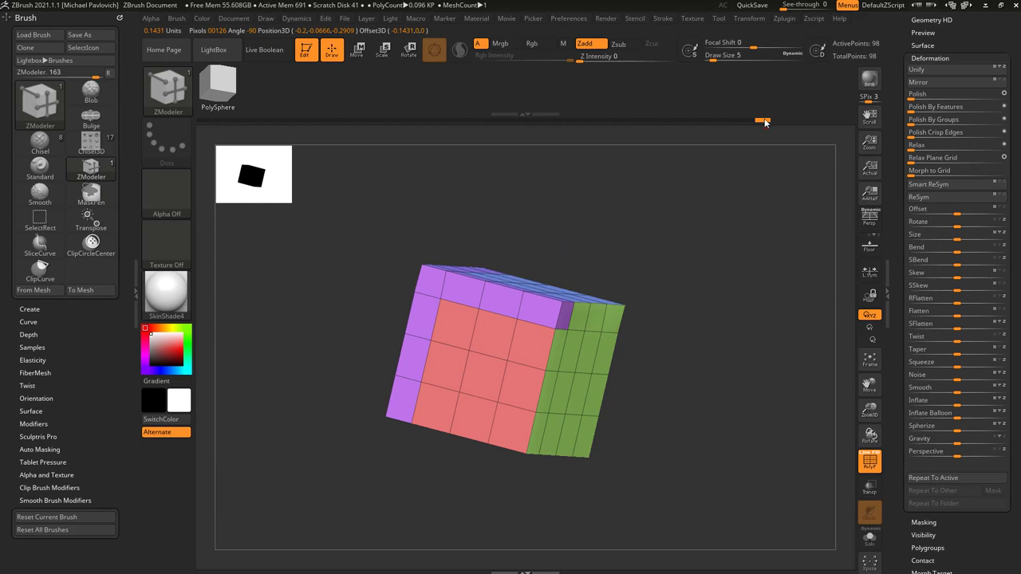
# Roll the undo history back to the plain 3x3x3 cube and reset the accidentally picked colour to white.
pyautogui.moveTo(765, 121); pyautogui.dragTo(396, 120)
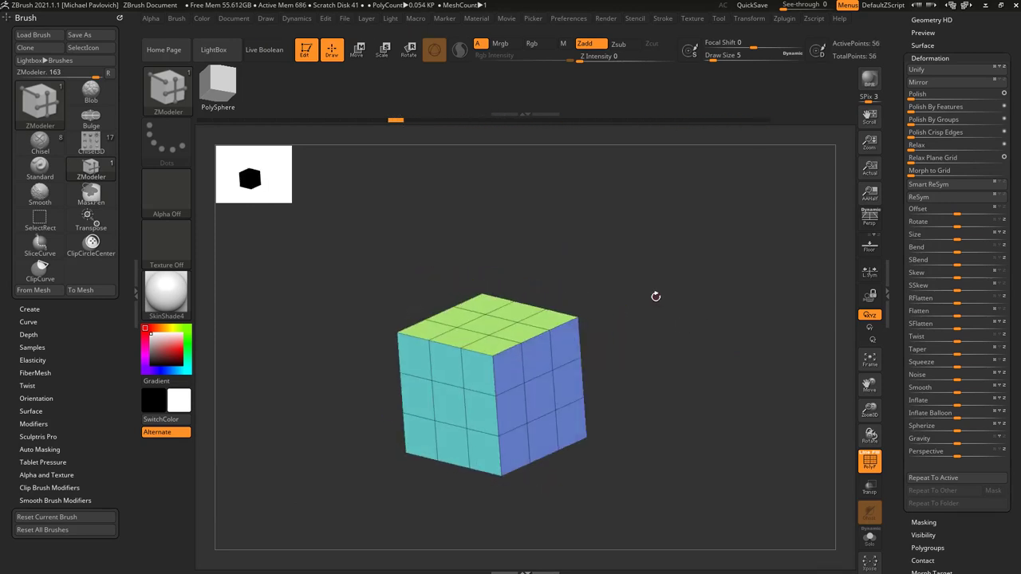
pyautogui.moveTo(656, 297)
pyautogui.mouseDown()
pyautogui.moveTo(661, 347)
pyautogui.moveTo(657, 316)
pyautogui.mouseUp()
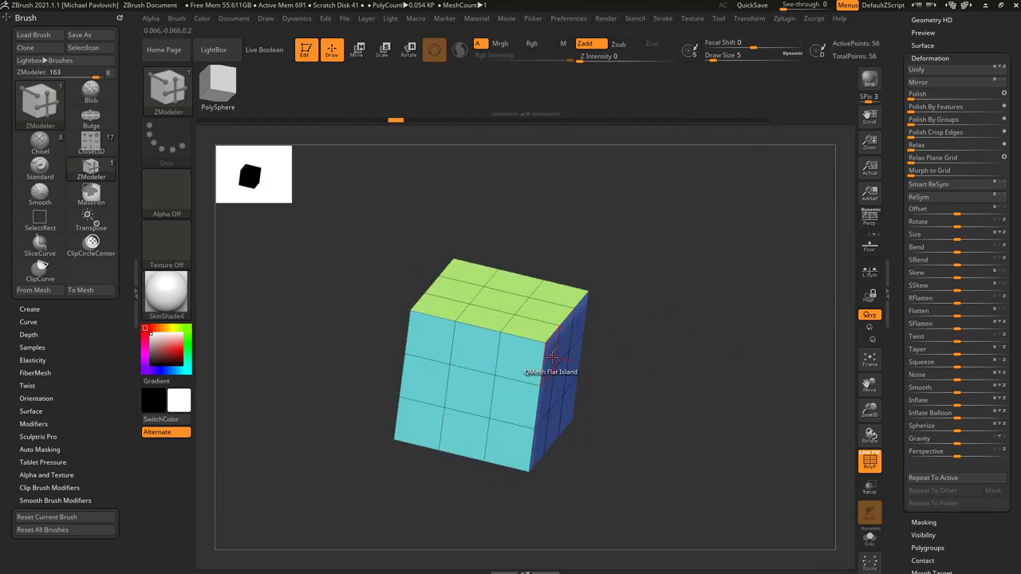
pyautogui.press('c')
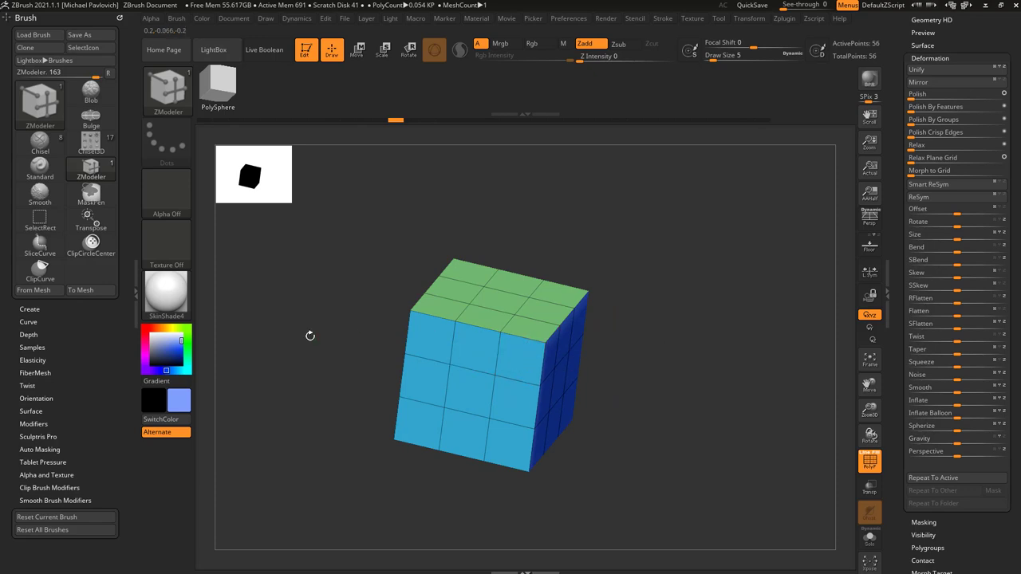
pyautogui.click(151, 333)
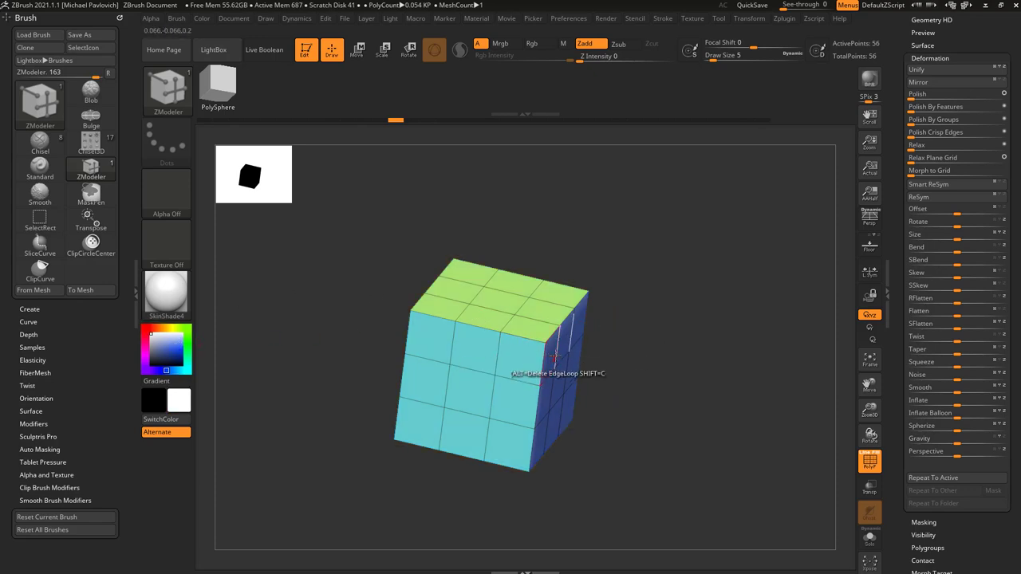
pyautogui.moveTo(638, 335); pyautogui.dragTo(614, 343)
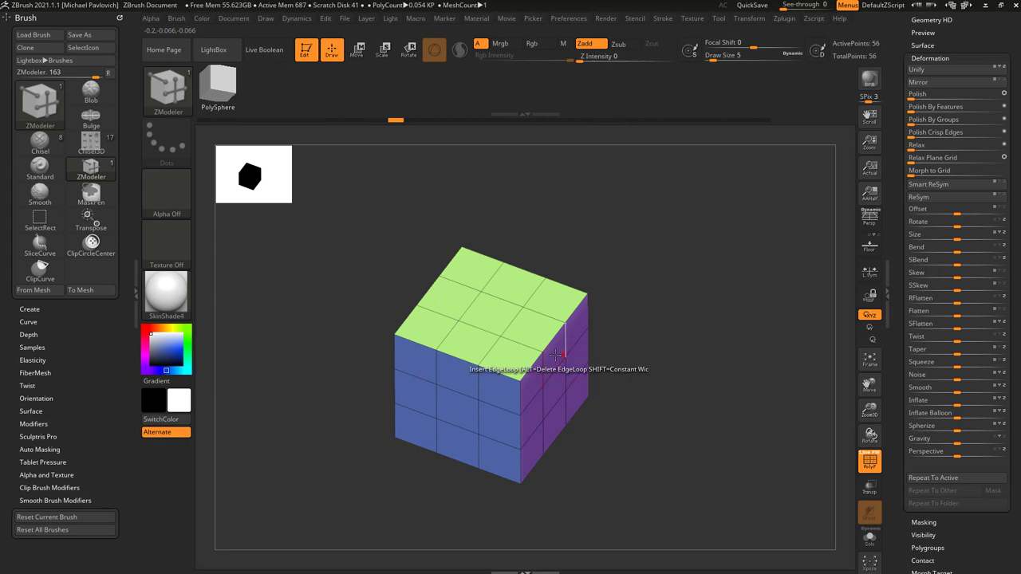
pyautogui.moveTo(595, 378); pyautogui.dragTo(556, 349)
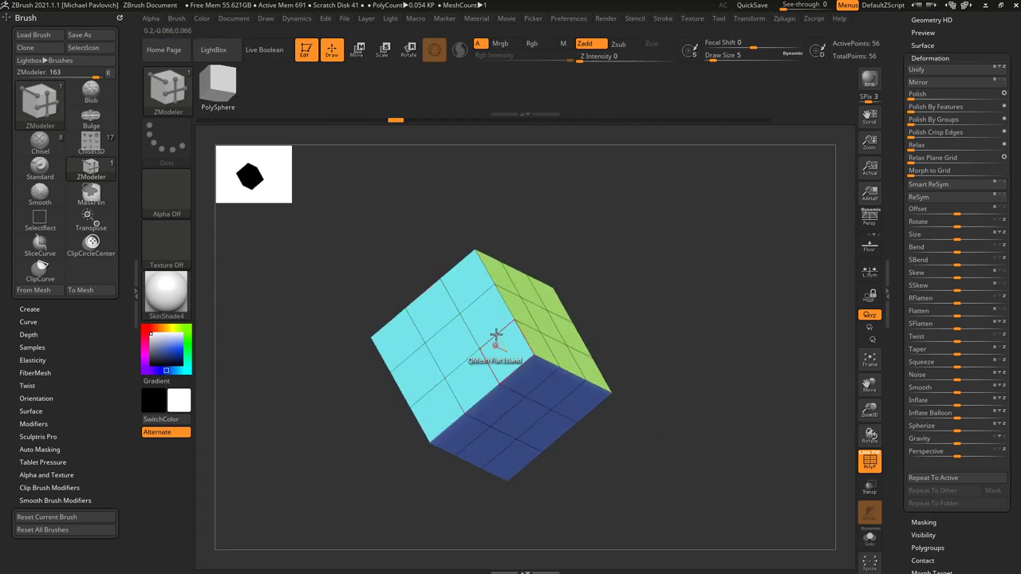
# Set the QMesh target to Polygroup All.
pyautogui.moveTo(669, 392); pyautogui.dragTo(615, 359)
pyautogui.press('space')
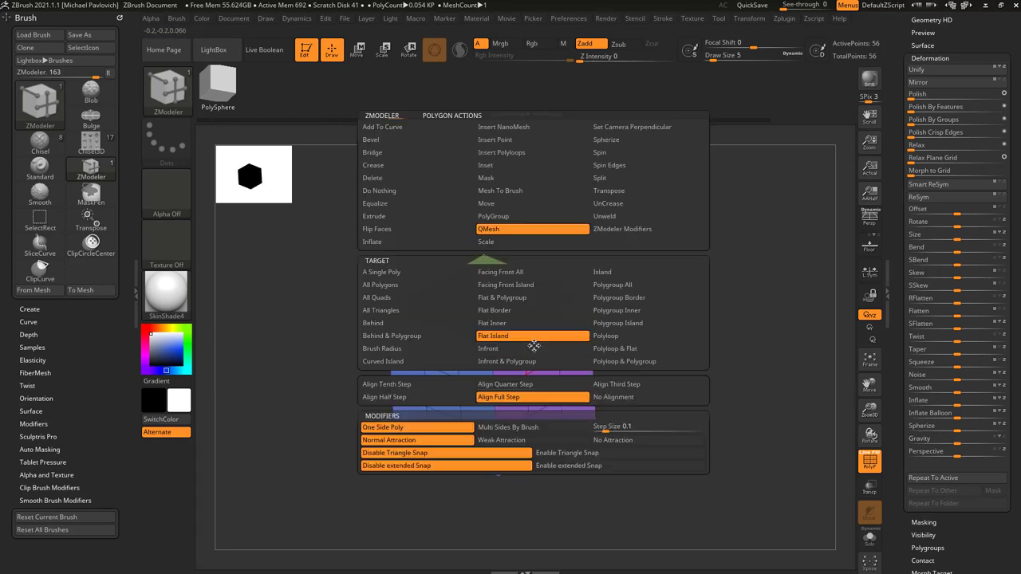
pyautogui.click(624, 286)
# Try pulling the purple polygroup outward with QMesh Polygroup All on both opposite sides, and undo it.
pyautogui.moveTo(541, 349); pyautogui.dragTo(573, 373)
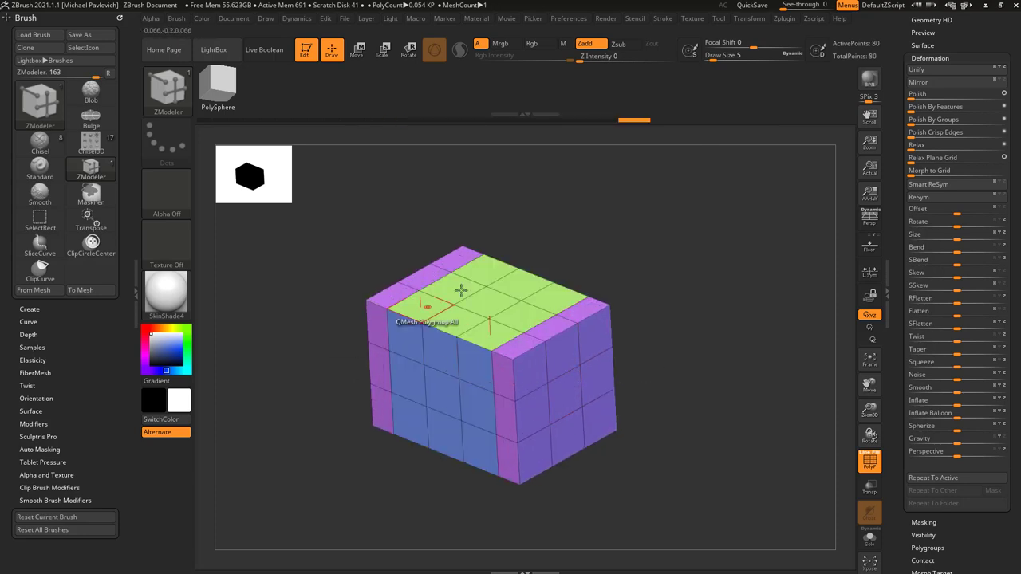
pyautogui.moveTo(460, 290); pyautogui.dragTo(651, 293, button='right')
pyautogui.hotkey('ctrl', 'z')
pyautogui.moveTo(479, 291)
pyautogui.mouseDown(button='right')
pyautogui.moveTo(675, 314)
pyautogui.moveTo(574, 337)
pyautogui.mouseUp(button='right')
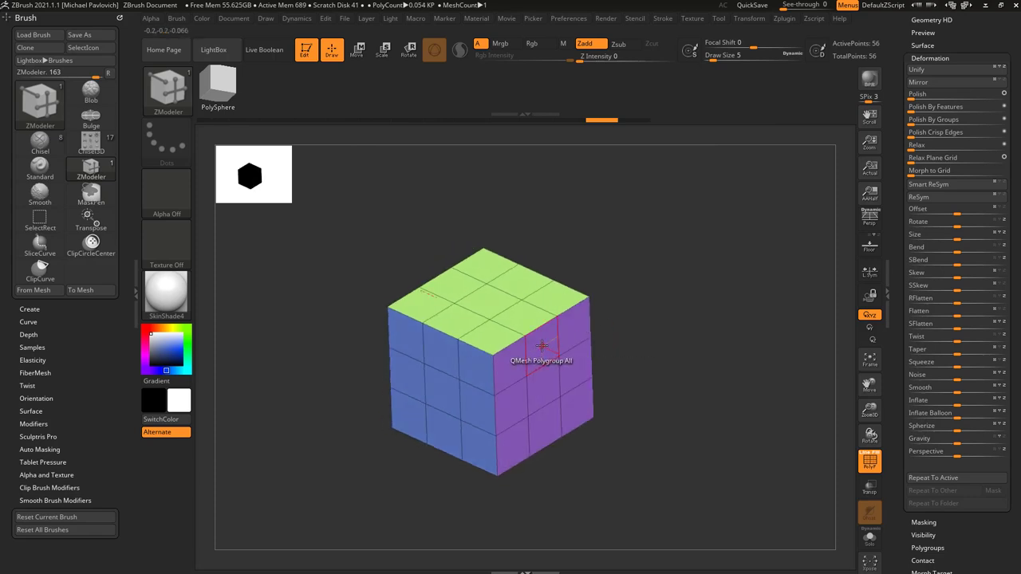
# Try QMeshing the purple polygroup inward and outward with Polygroup All, undoing both moves.
pyautogui.moveTo(542, 345); pyautogui.dragTo(521, 319)
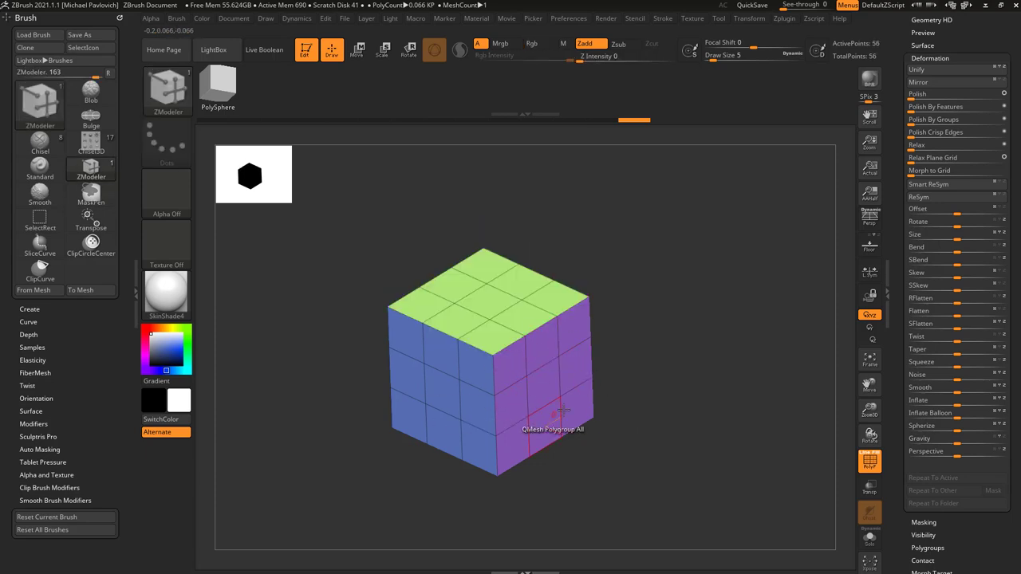
pyautogui.moveTo(648, 350); pyautogui.dragTo(532, 342)
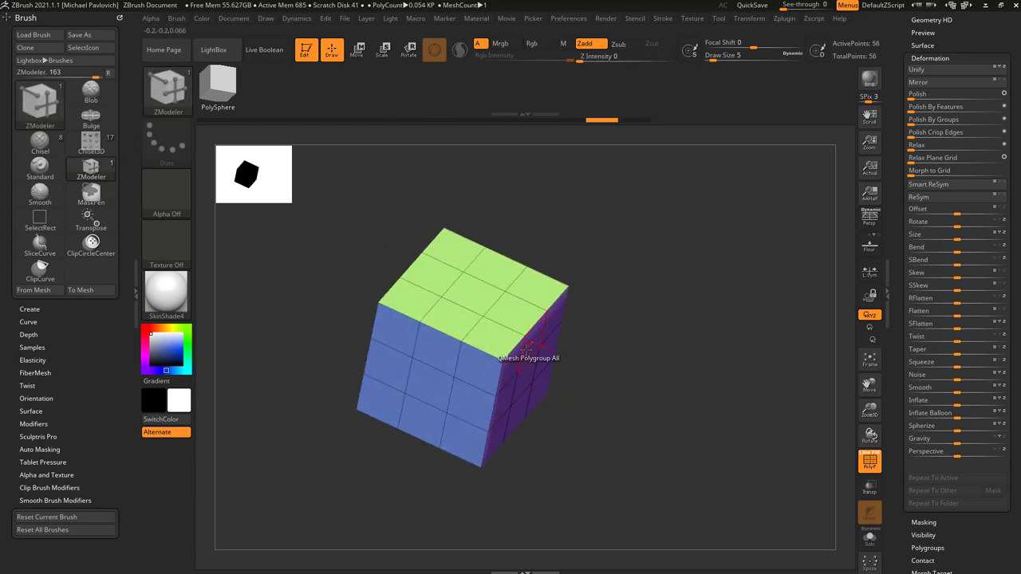
pyautogui.moveTo(627, 347); pyautogui.dragTo(664, 362)
pyautogui.moveTo(542, 349); pyautogui.dragTo(576, 375)
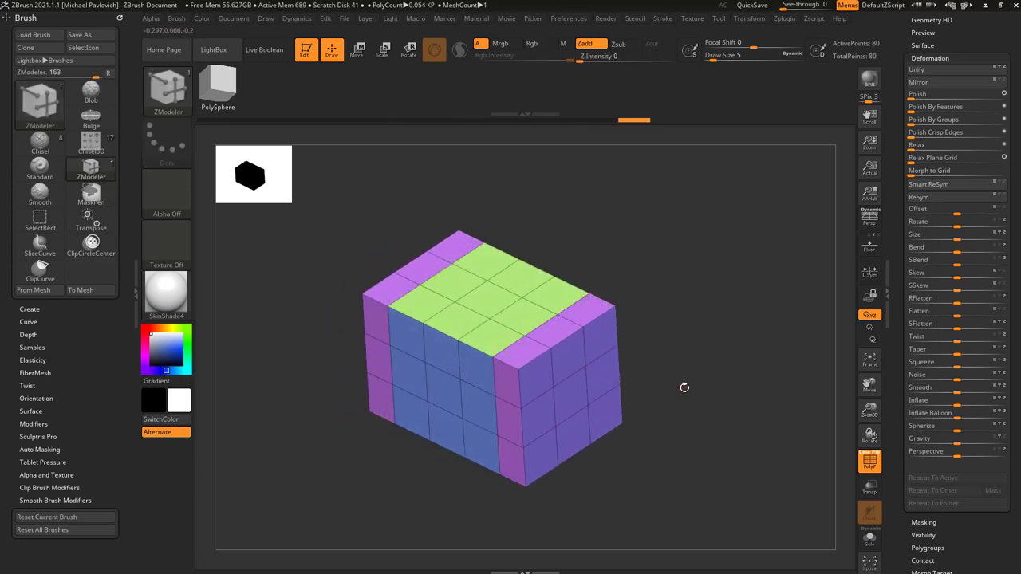
pyautogui.hotkey('ctrl', 'z')
pyautogui.moveTo(675, 390)
pyautogui.mouseDown()
pyautogui.moveTo(691, 285)
pyautogui.moveTo(644, 330)
pyautogui.moveTo(811, 273)
pyautogui.mouseUp()
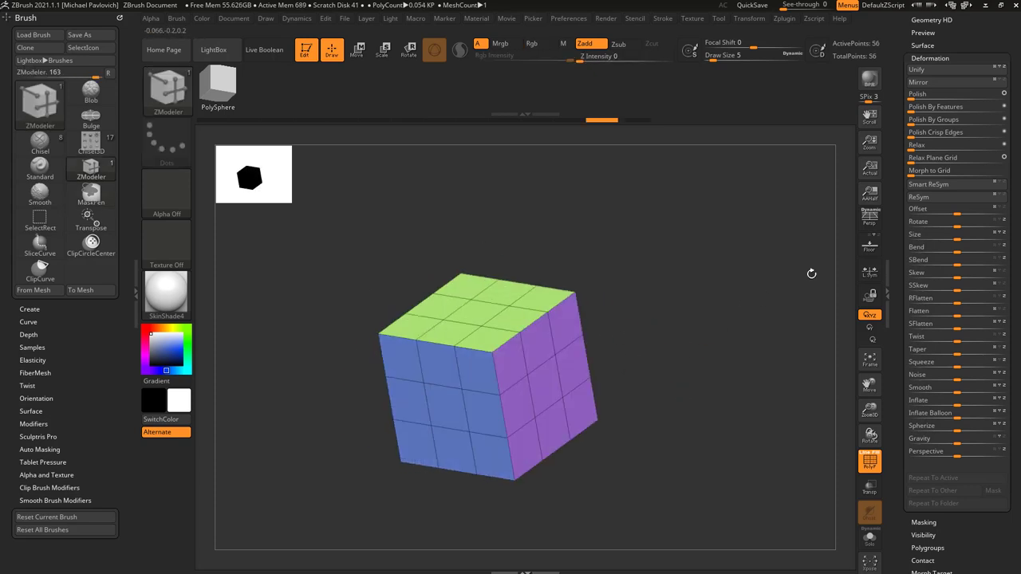
# Mirror and weld the 3x3x3 cube using the geometry's Modify Topology options.
pyautogui.moveTo(895, 119); pyautogui.dragTo(909, 183)
pyautogui.keyDown('shift'); pyautogui.click(926, 232); pyautogui.keyUp('shift')
pyautogui.keyDown('shift'); pyautogui.click(922, 205); pyautogui.keyUp('shift')
pyautogui.keyDown('shift'); pyautogui.click(925, 243); pyautogui.keyUp('shift')
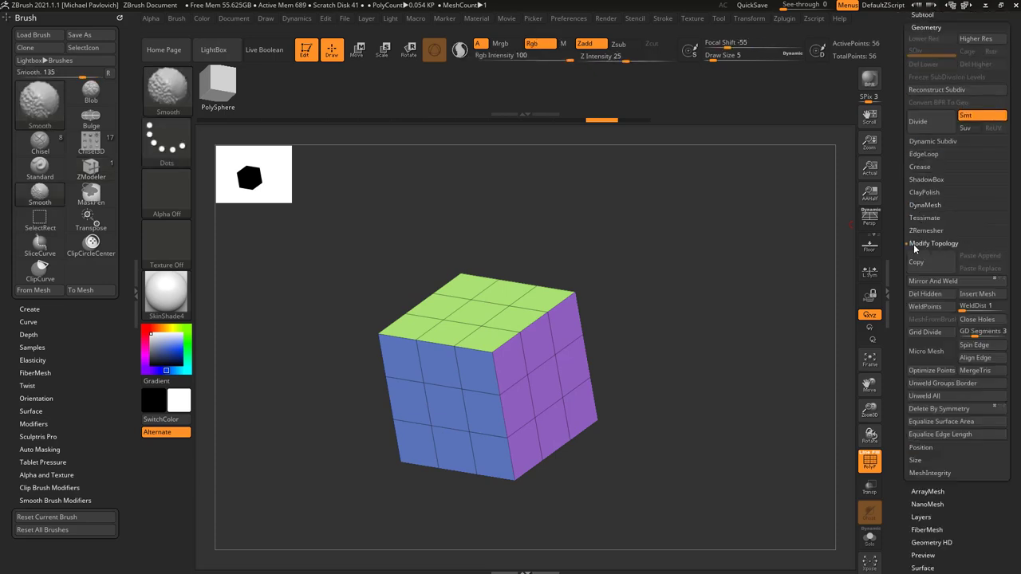
pyautogui.scroll(-2, 933, 240)
pyautogui.click(946, 247)
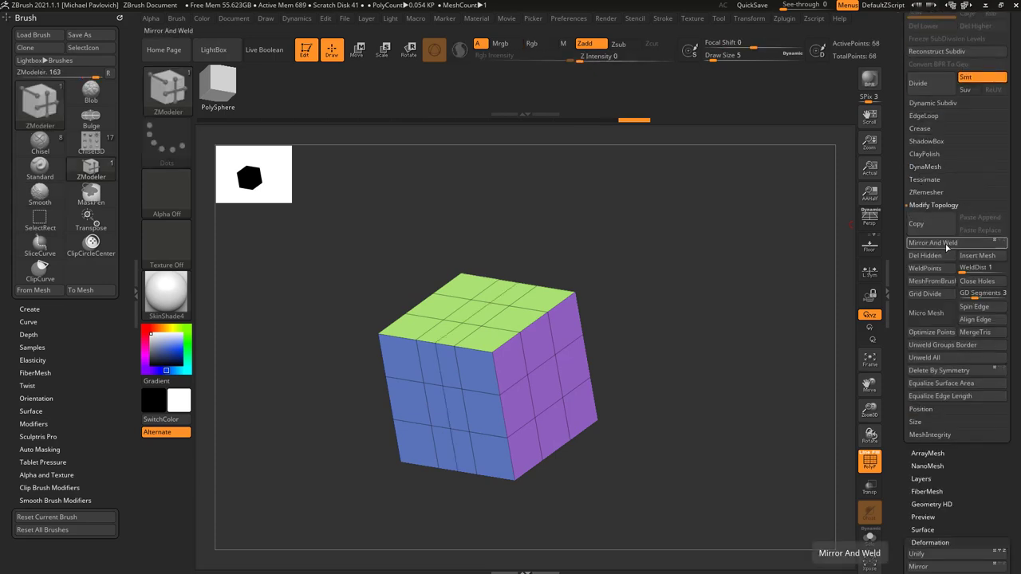
pyautogui.keyDown('shift'); pyautogui.moveTo(729, 289); pyautogui.dragTo(687, 299); pyautogui.keyUp('shift')
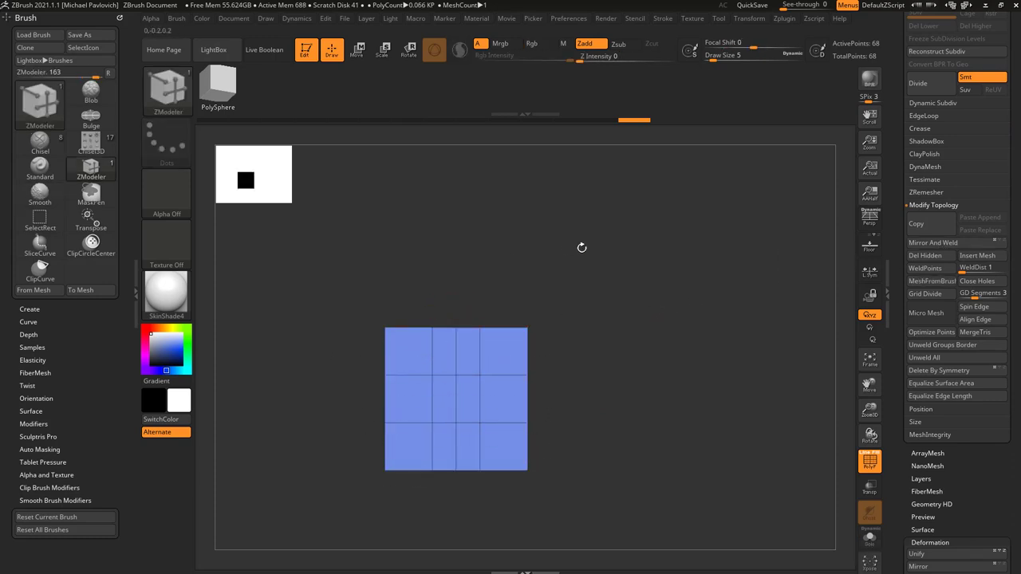
pyautogui.moveTo(581, 248); pyautogui.dragTo(684, 257)
pyautogui.moveTo(677, 309)
pyautogui.mouseDown()
pyautogui.moveTo(659, 301)
pyautogui.moveTo(666, 322)
pyautogui.moveTo(568, 290)
pyautogui.moveTo(654, 287)
pyautogui.moveTo(630, 253)
pyautogui.moveTo(646, 296)
pyautogui.moveTo(766, 303)
pyautogui.moveTo(679, 307)
pyautogui.mouseUp()
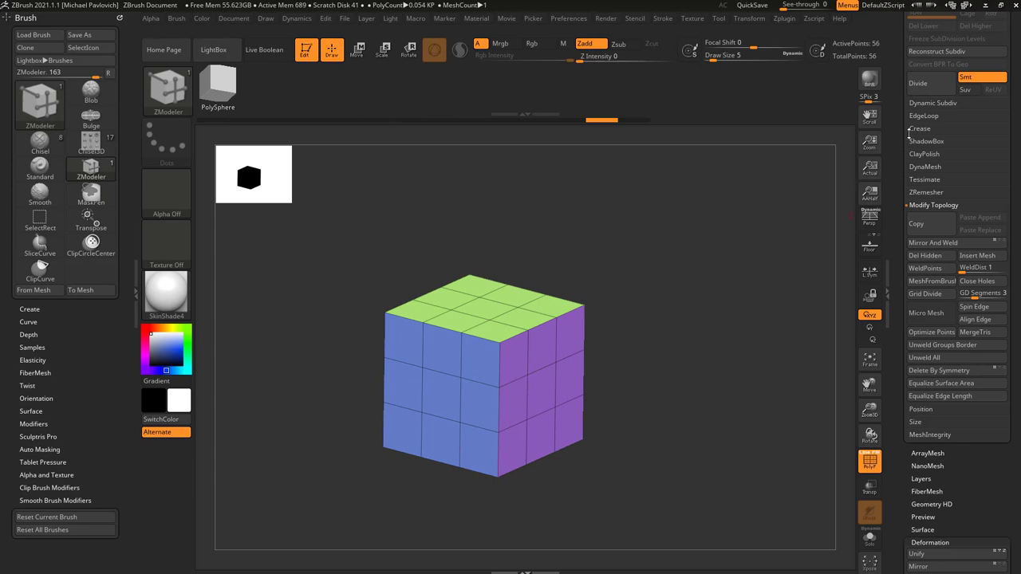
# Examine the mirrored cube from several angles, showing the floor grid temporarily to check its position against the axes.
pyautogui.scroll(2, 929, 224)
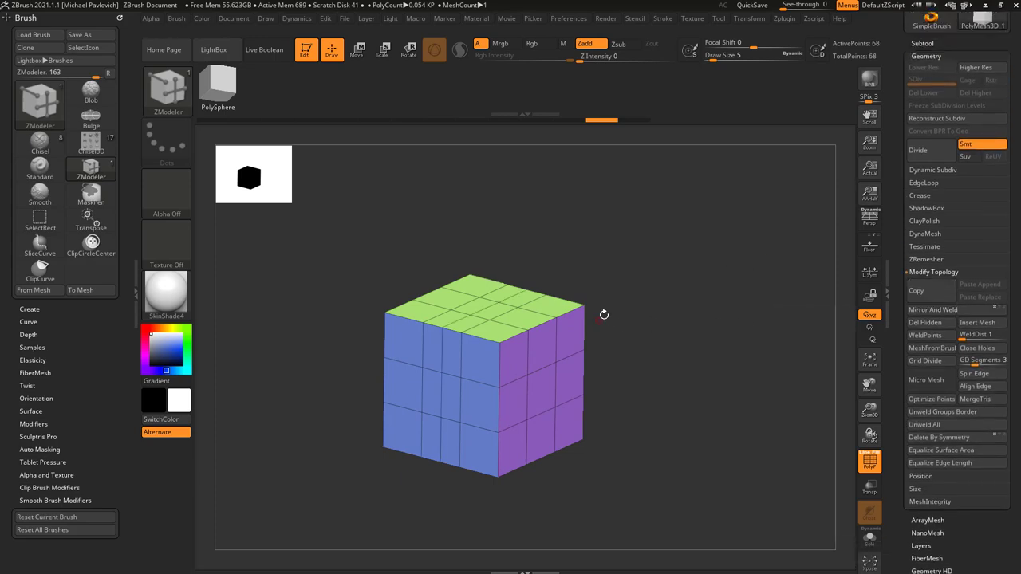
pyautogui.moveTo(604, 315); pyautogui.dragTo(644, 293)
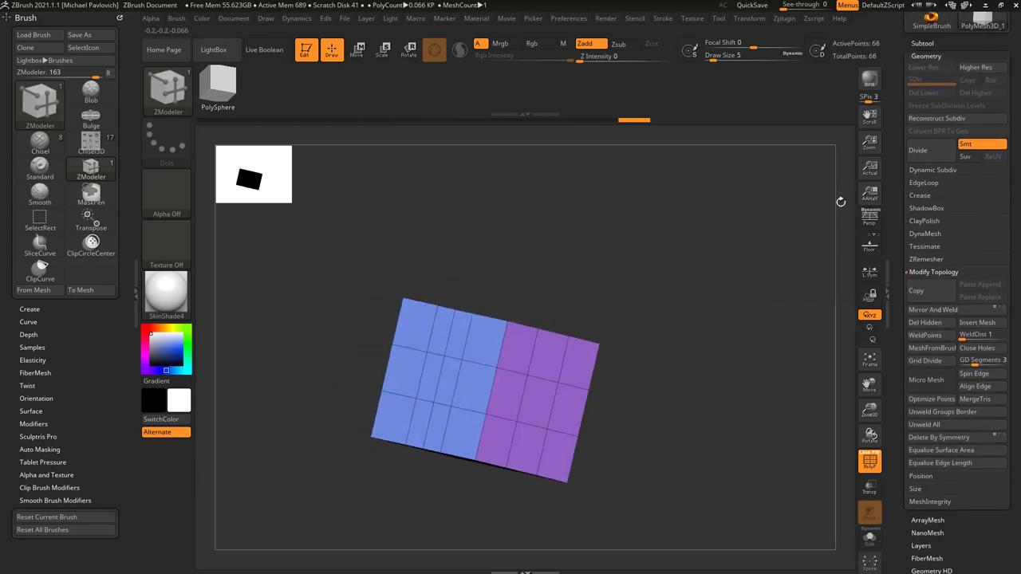
pyautogui.click(870, 242)
pyautogui.moveTo(786, 335); pyautogui.dragTo(630, 339)
pyautogui.moveTo(721, 355)
pyautogui.mouseDown()
pyautogui.moveTo(662, 351)
pyautogui.moveTo(639, 319)
pyautogui.moveTo(728, 339)
pyautogui.mouseUp()
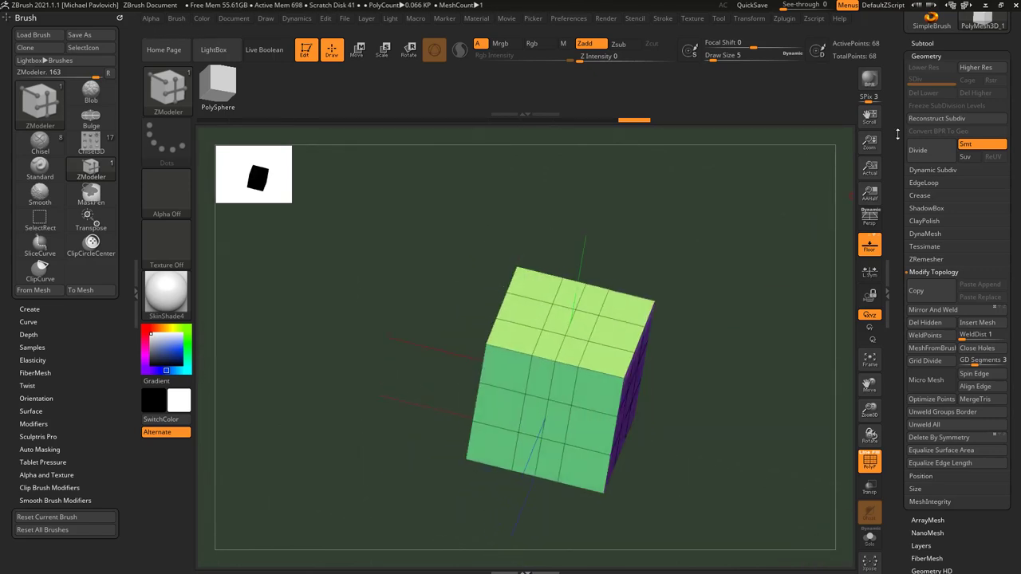
pyautogui.moveTo(897, 134); pyautogui.dragTo(892, 200)
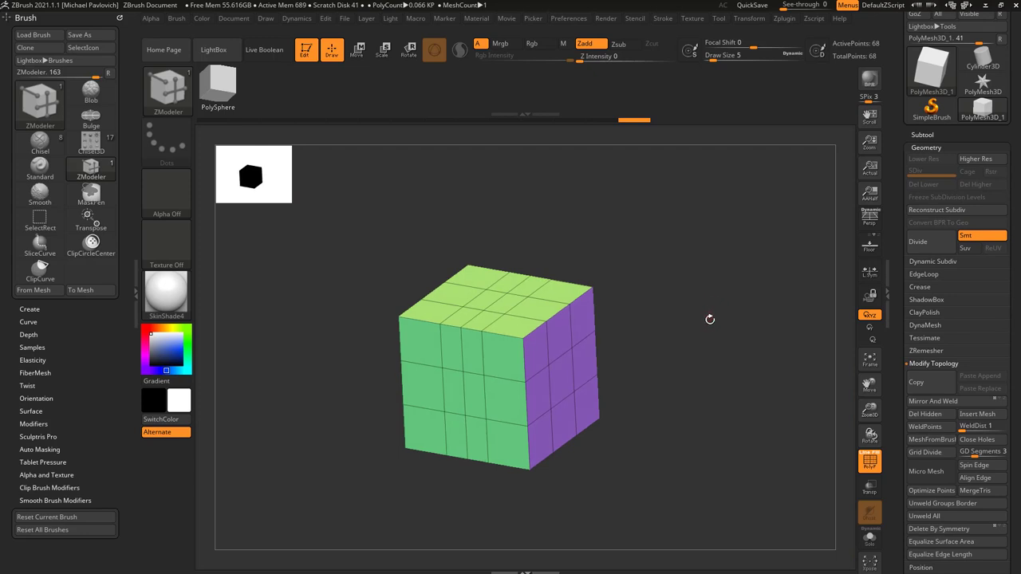
pyautogui.moveTo(711, 319); pyautogui.dragTo(561, 277)
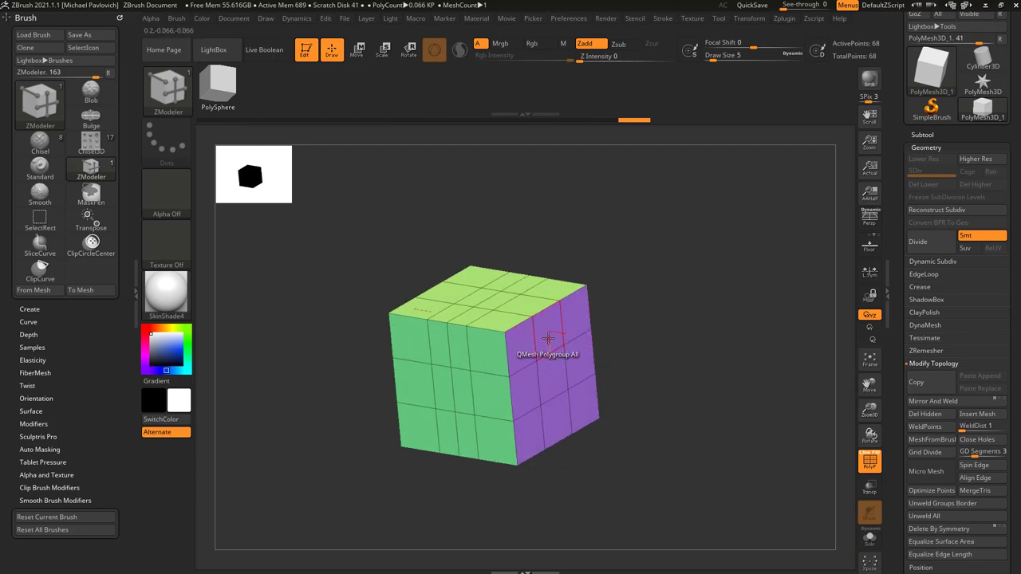
# Try beveling a single polygon on the cube's purple side, and undo it.
pyautogui.press('b')
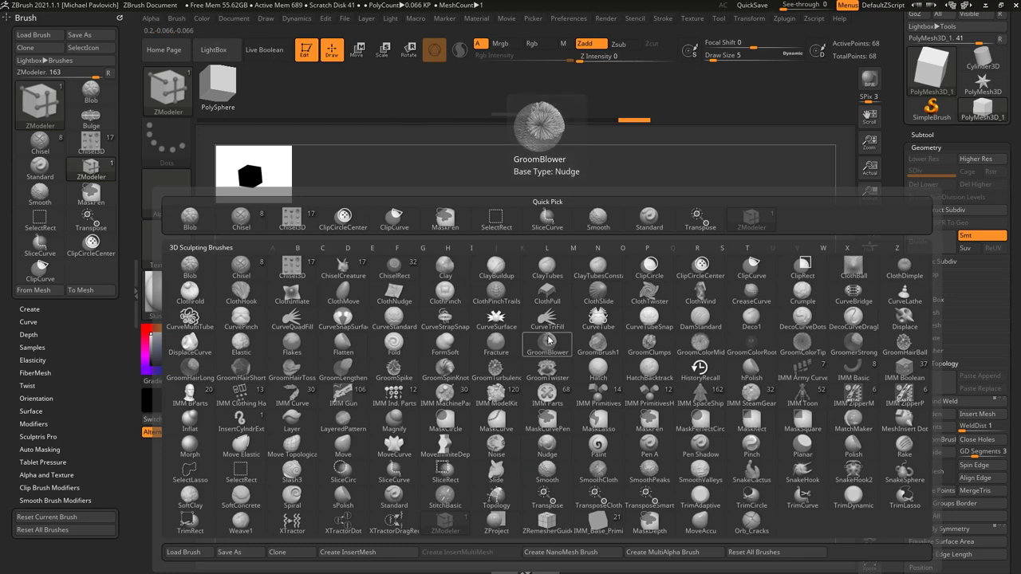
pyautogui.press('Escape')
pyautogui.press('space')
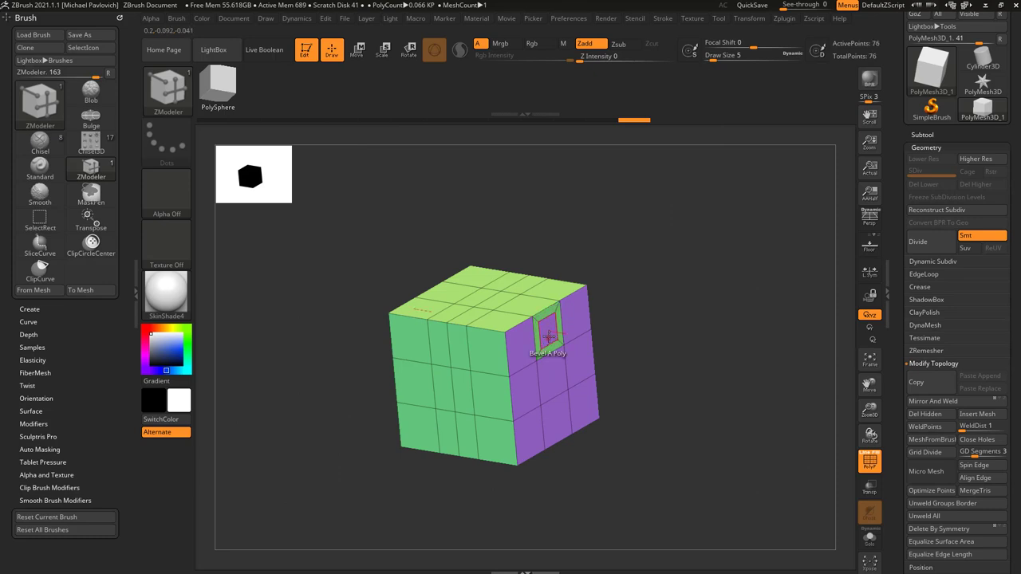
pyautogui.hotkey('ctrl', 'z')
pyautogui.hotkey('ctrl', 'z')
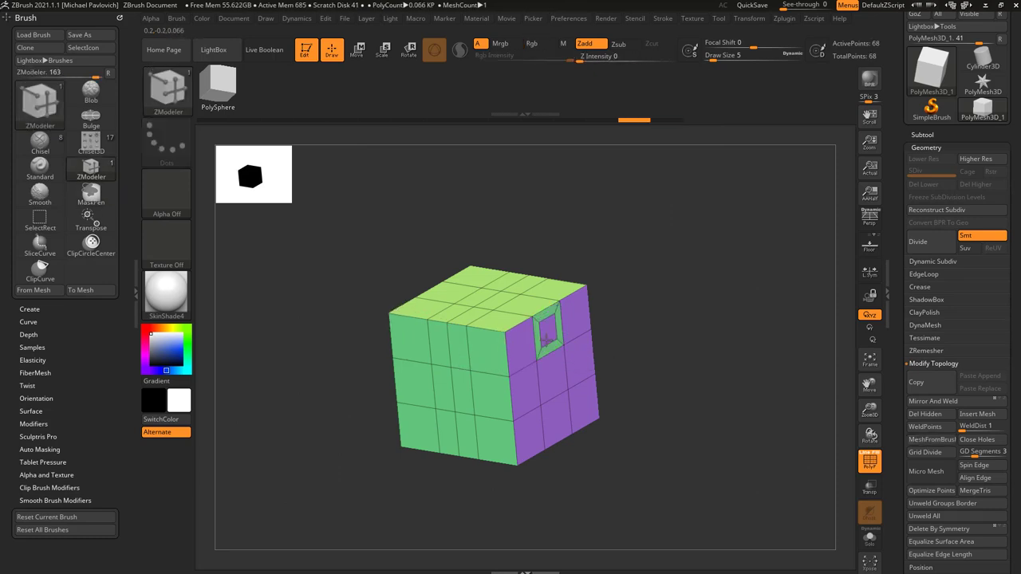
# Set the polygon Bevel target to Polygroup All, try it on the purple polygroup, and undo it.
pyautogui.press('space')
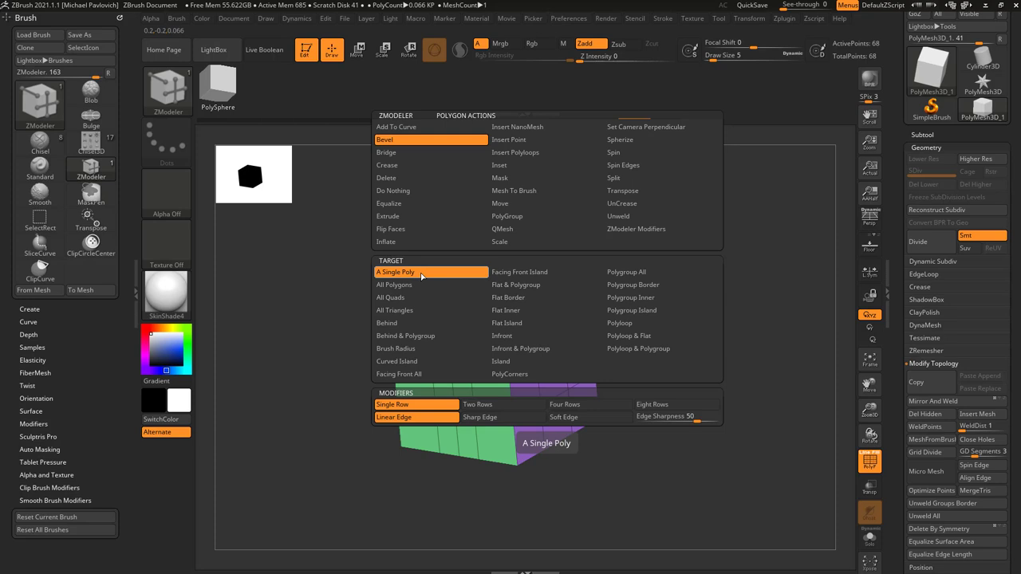
pyautogui.click(630, 298)
pyautogui.moveTo(554, 341); pyautogui.dragTo(558, 339)
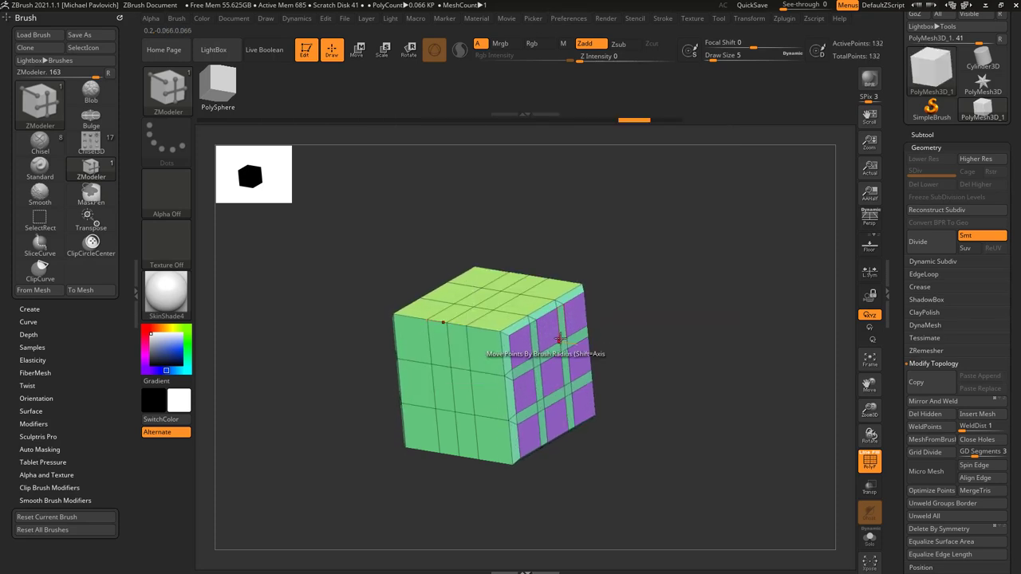
pyautogui.hotkey('ctrl', 'z')
# Set the edge action to Bevel with EdgeLoop Complete, try beveling the green face's border loop, and undo it.
pyautogui.press('space')
pyautogui.click(552, 326)
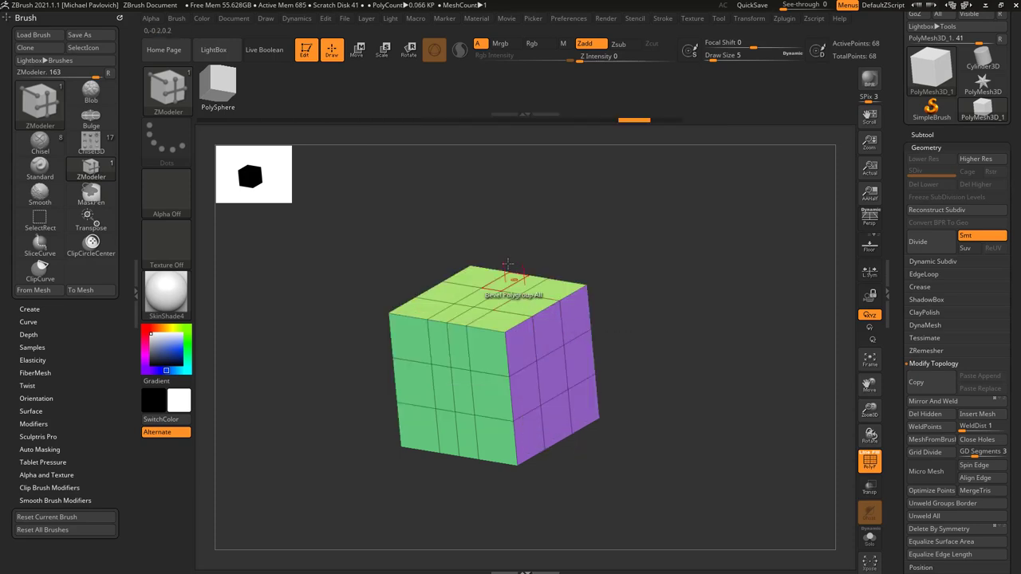
pyautogui.press('space')
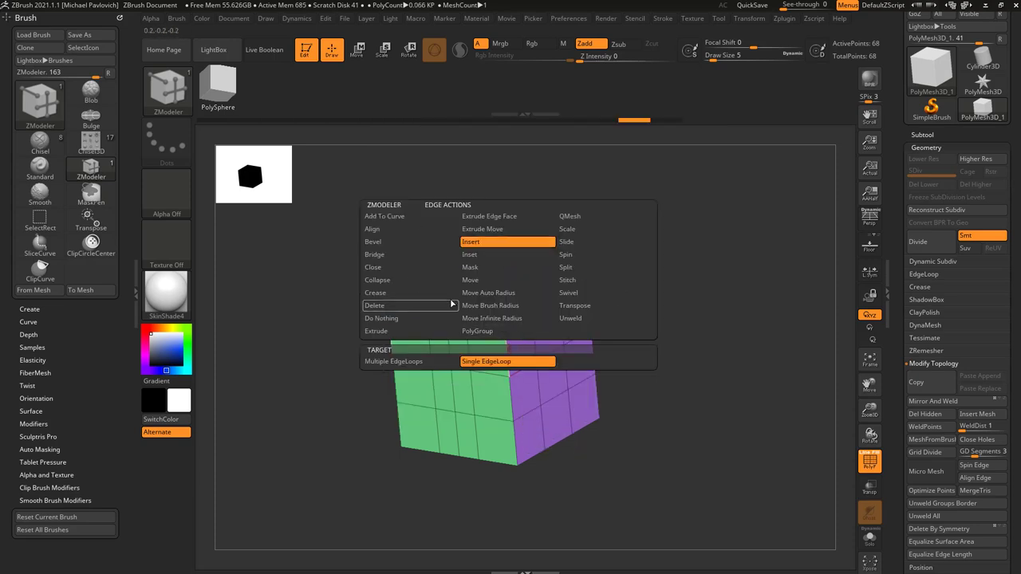
pyautogui.press('space')
pyautogui.click(371, 242)
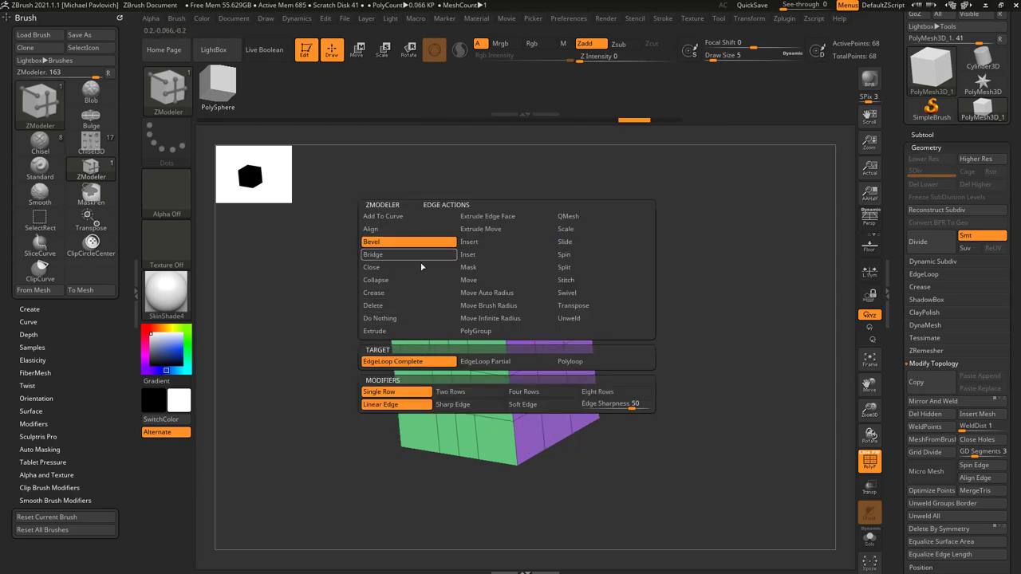
pyautogui.moveTo(503, 357); pyautogui.dragTo(521, 359)
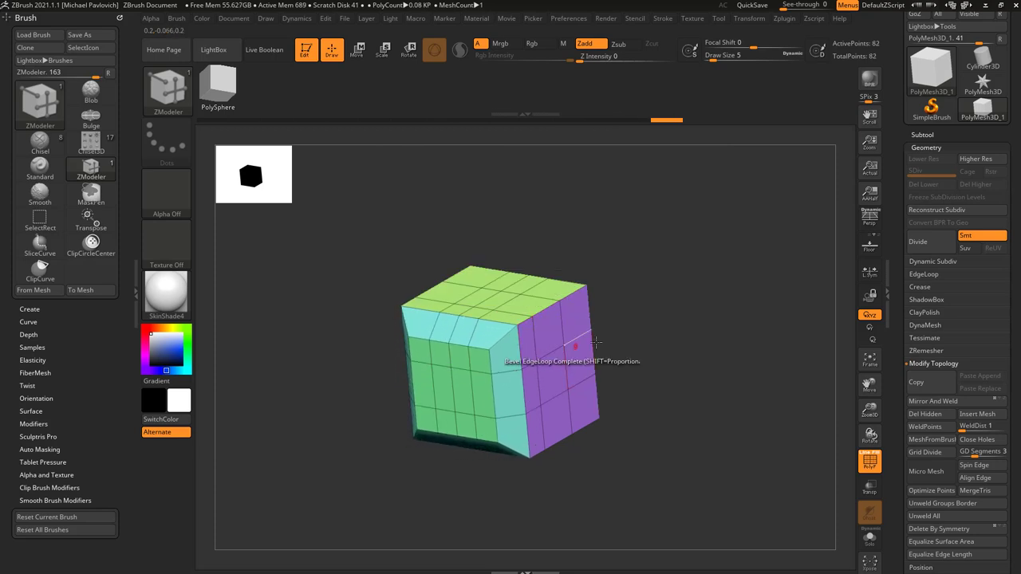
pyautogui.hotkey('ctrl', 'z')
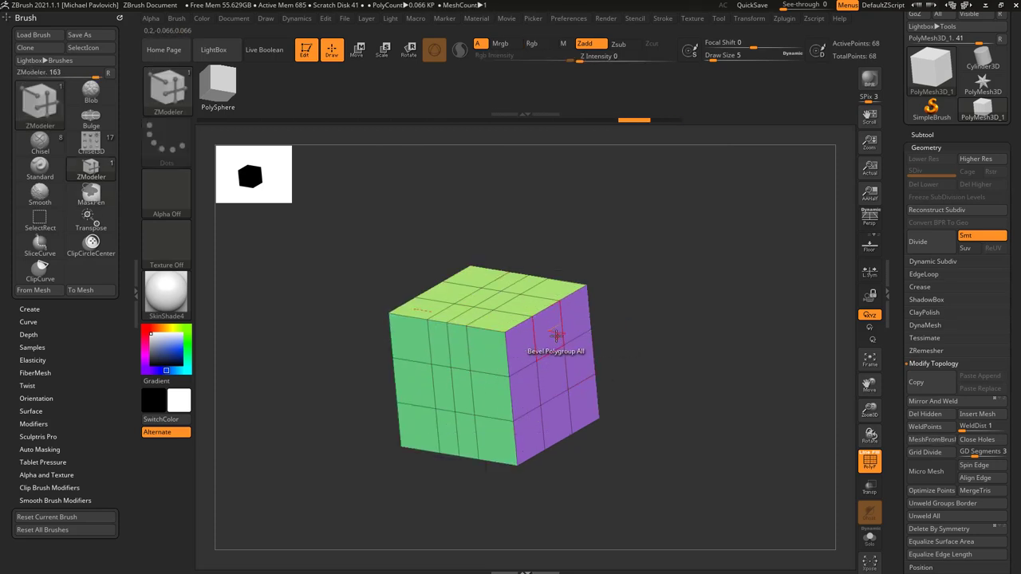
# Switch the polygon action back to QMesh with the Polygroup All target.
pyautogui.press('space')
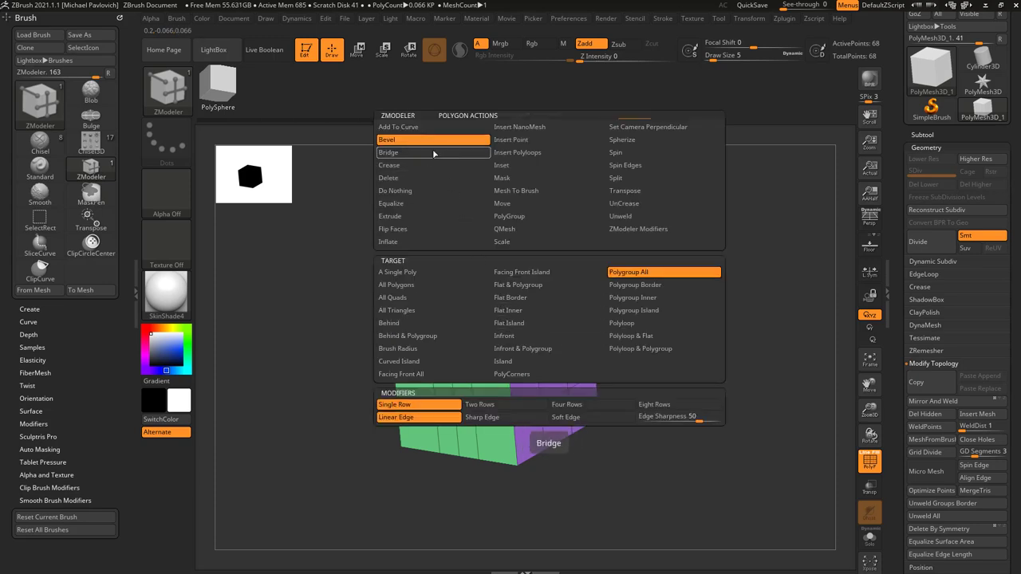
pyautogui.moveTo(670, 289)
pyautogui.mouseDown()
pyautogui.moveTo(684, 303)
pyautogui.moveTo(619, 300)
pyautogui.mouseUp()
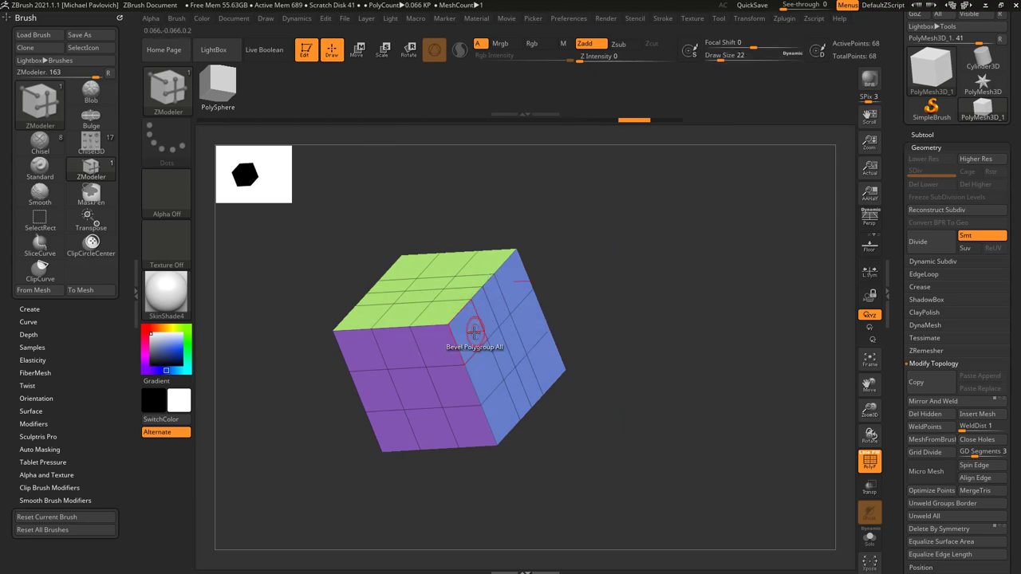
pyautogui.press('space')
pyautogui.click(447, 229)
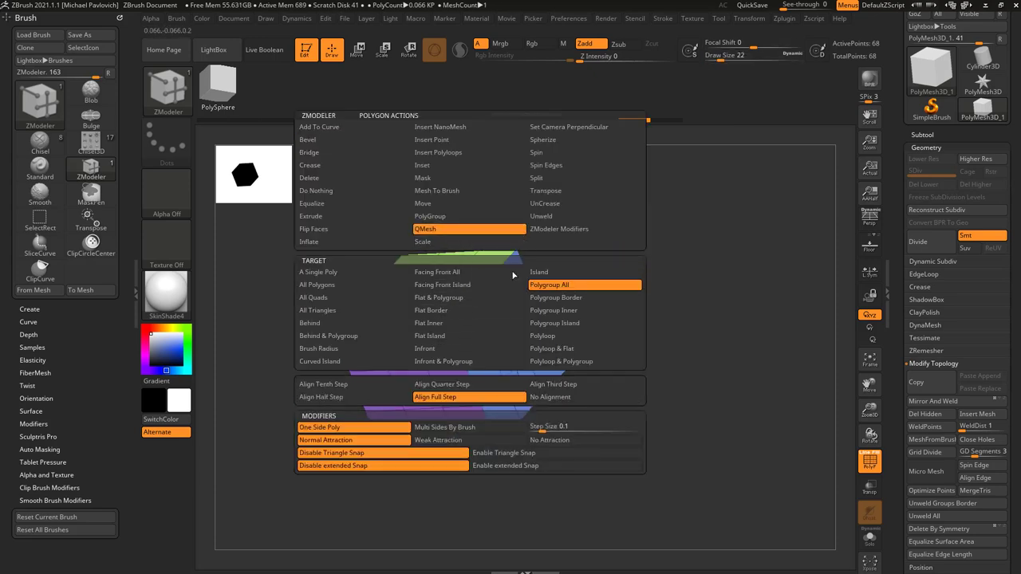
pyautogui.click(565, 285)
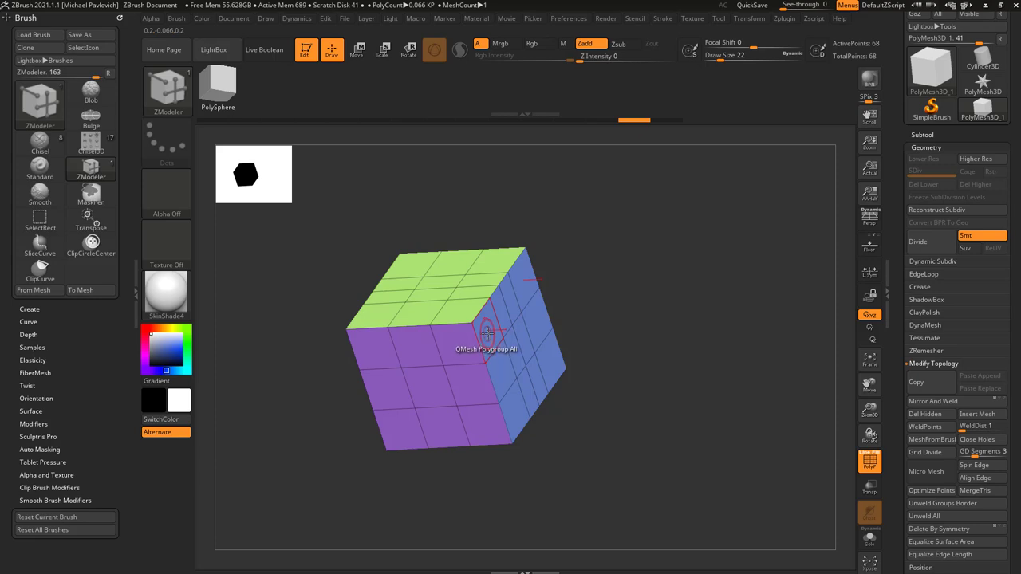
# Use QMesh Polygroup All to shift the blue side polygroup slightly and push the yellow-green top polygroup a little inward.
pyautogui.moveTo(487, 332); pyautogui.dragTo(491, 356)
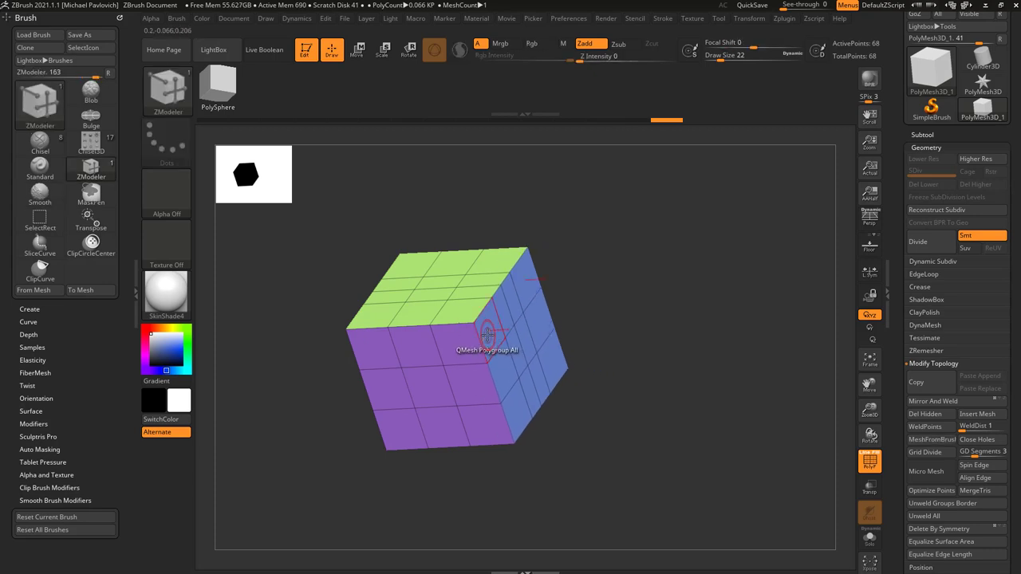
pyautogui.press('space')
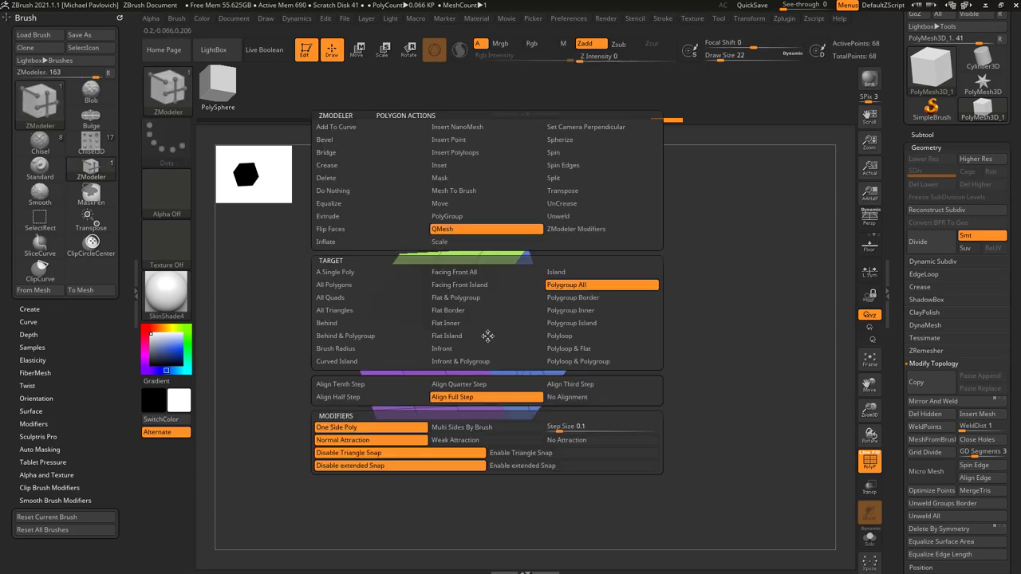
pyautogui.click(460, 298)
pyautogui.moveTo(490, 332); pyautogui.dragTo(485, 346)
pyautogui.moveTo(611, 237); pyautogui.dragTo(584, 305)
pyautogui.moveTo(412, 329)
pyautogui.mouseDown()
pyautogui.moveTo(415, 289)
pyautogui.moveTo(420, 347)
pyautogui.mouseUp()
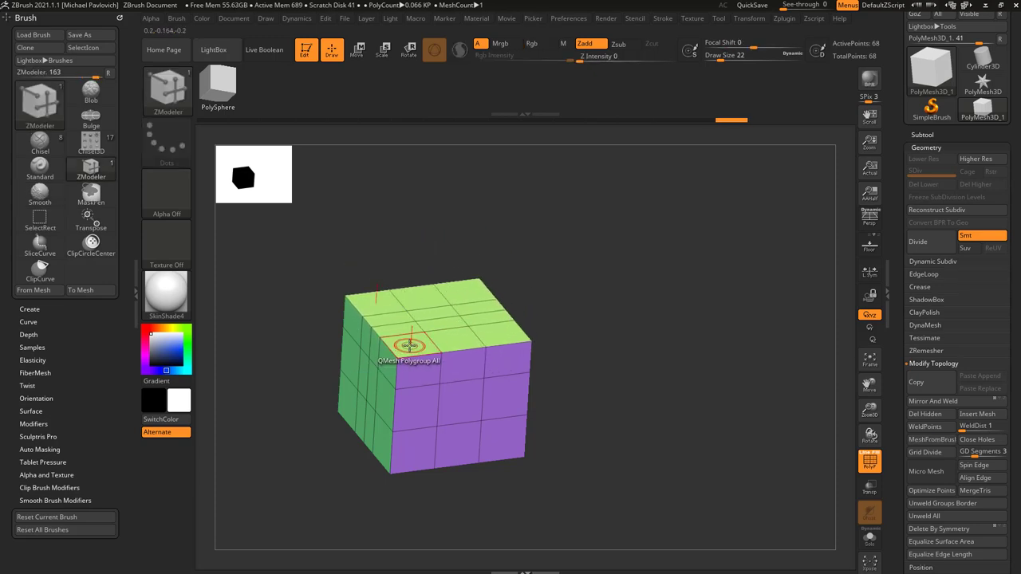
# Set the QMesh target to A Single Poly and push in polygons on the cube's top to carve a front step and a central channel.
pyautogui.press('space')
pyautogui.click(329, 273)
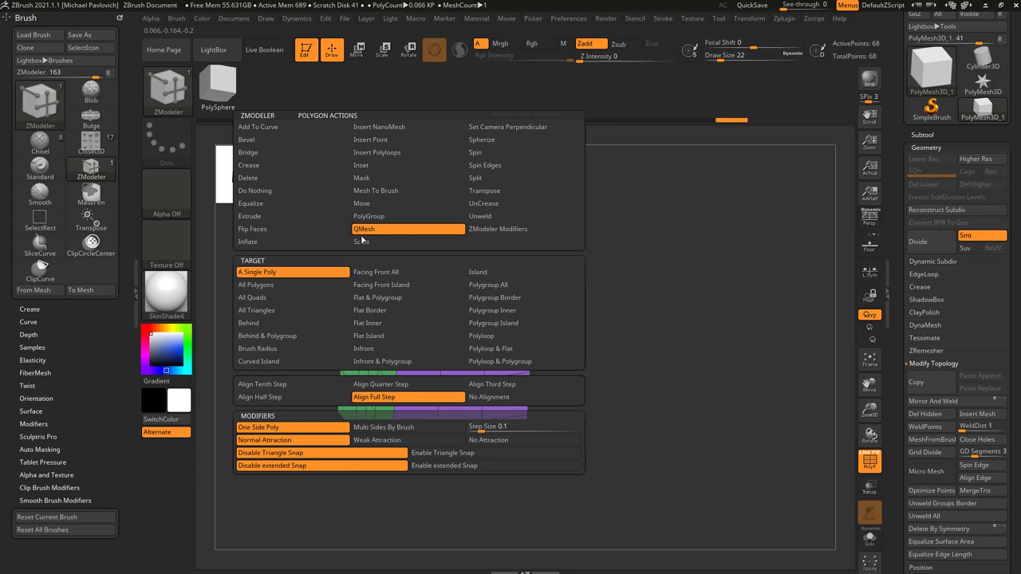
pyautogui.moveTo(405, 362); pyautogui.dragTo(402, 367)
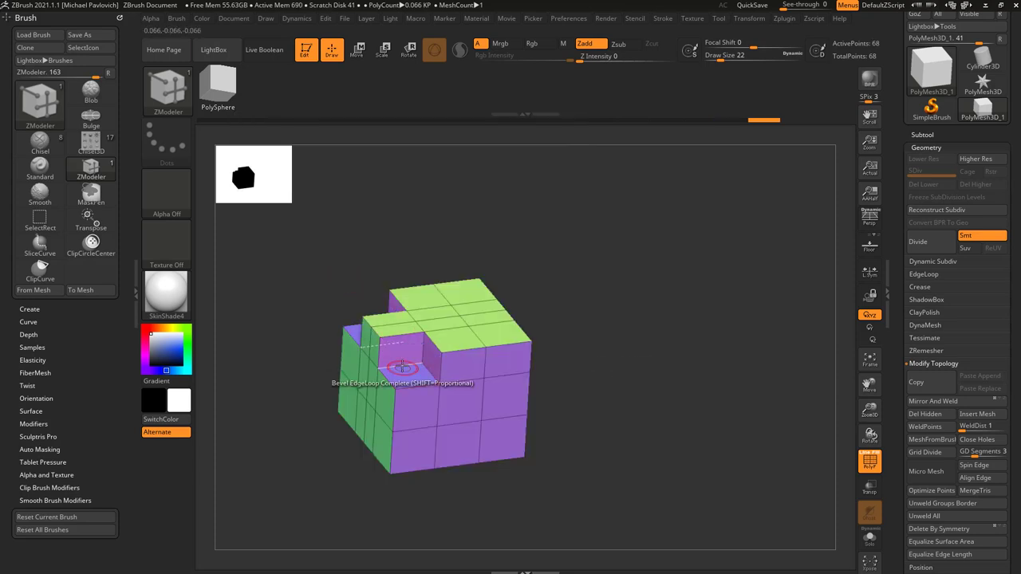
pyautogui.moveTo(551, 320)
pyautogui.mouseDown()
pyautogui.moveTo(606, 308)
pyautogui.moveTo(562, 302)
pyautogui.mouseUp()
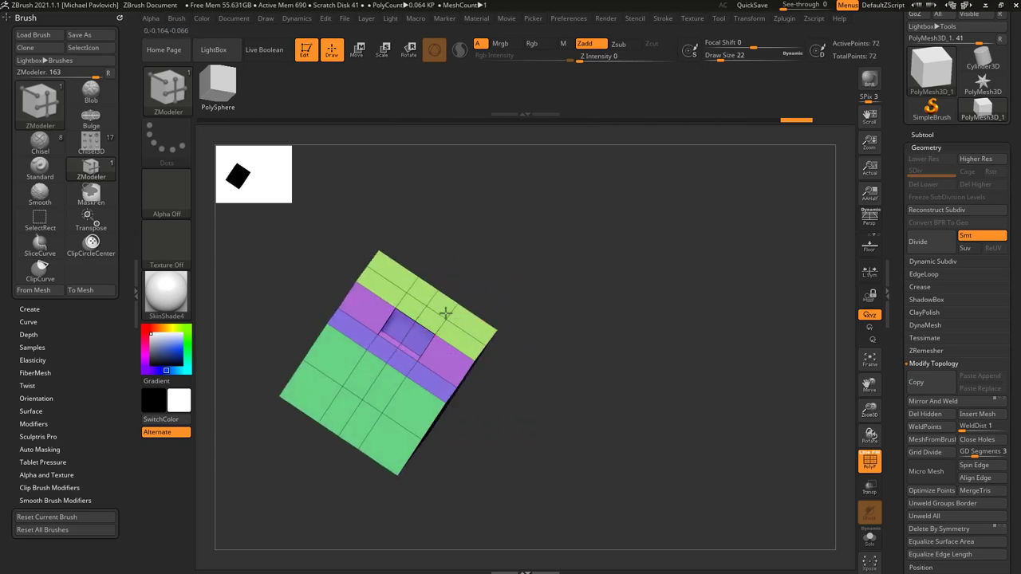
pyautogui.moveTo(502, 269); pyautogui.dragTo(471, 304)
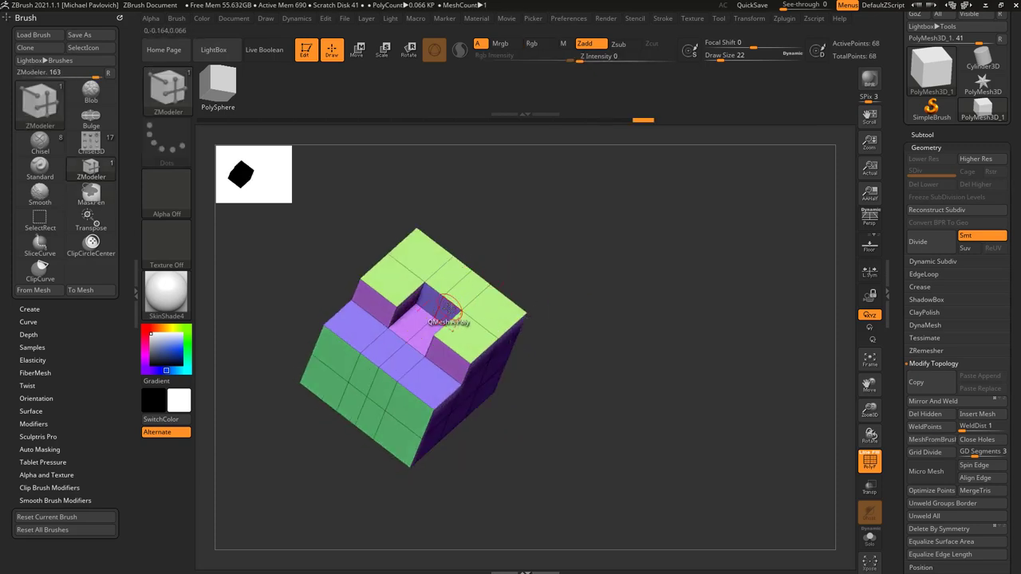
pyautogui.moveTo(579, 280)
pyautogui.mouseDown()
pyautogui.moveTo(545, 273)
pyautogui.moveTo(574, 264)
pyautogui.mouseUp()
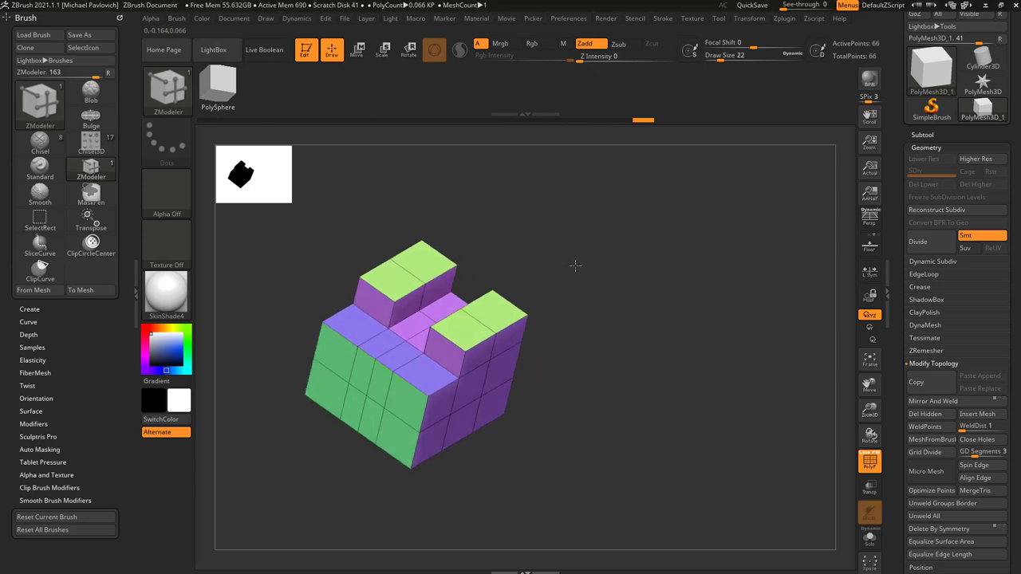
# Build up the walls on both sides of the channel with single-poly QMesh and cut notches into their outer sides.
pyautogui.moveTo(466, 324); pyautogui.dragTo(513, 290)
pyautogui.moveTo(424, 364); pyautogui.dragTo(439, 317)
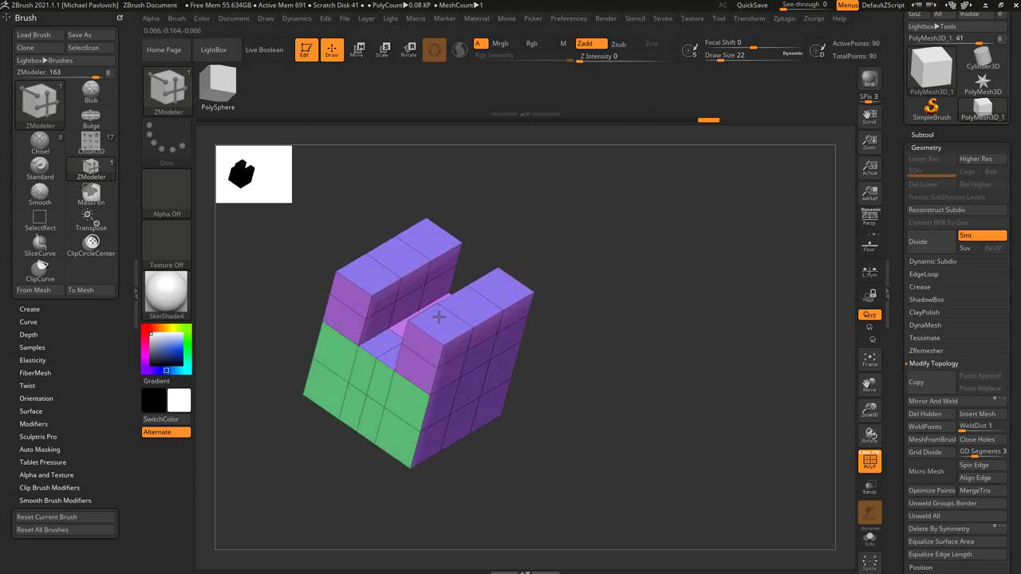
pyautogui.moveTo(559, 311); pyautogui.dragTo(635, 342)
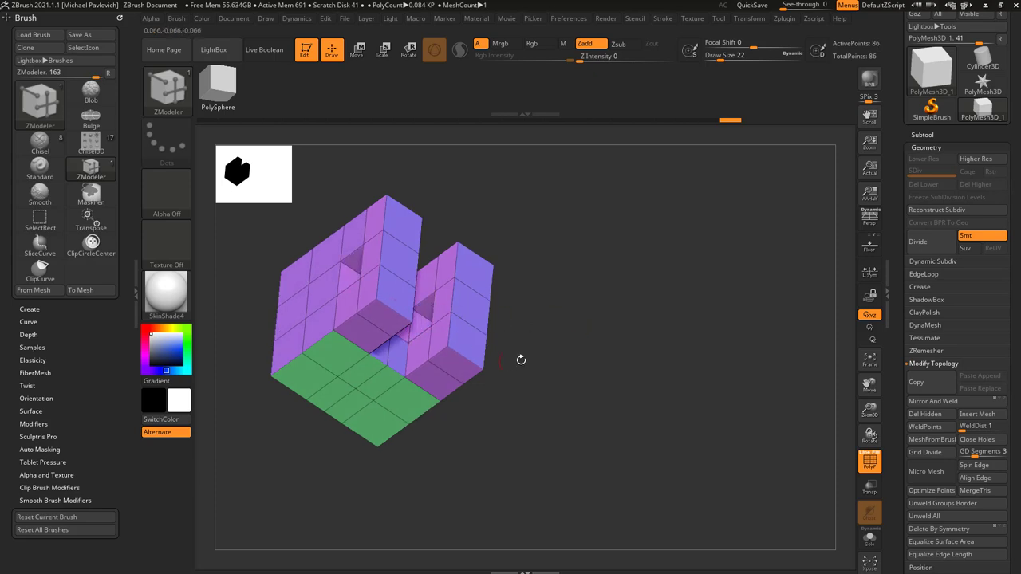
pyautogui.moveTo(521, 360); pyautogui.dragTo(582, 307)
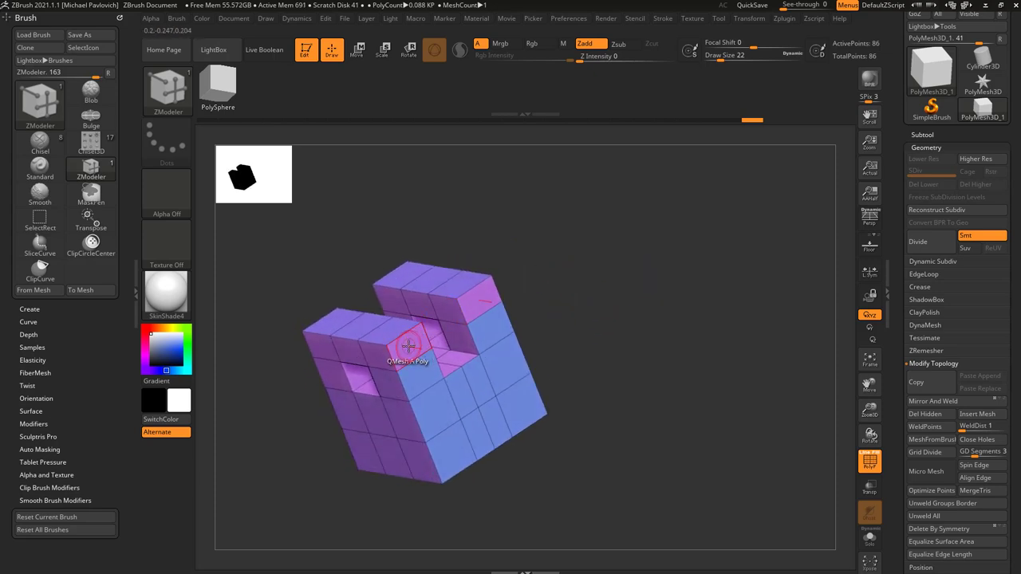
# Switch the polygon action from QMesh to Bridge with the Connected Polys target and the Bezier Curve option.
pyautogui.press('space')
pyautogui.click(249, 152)
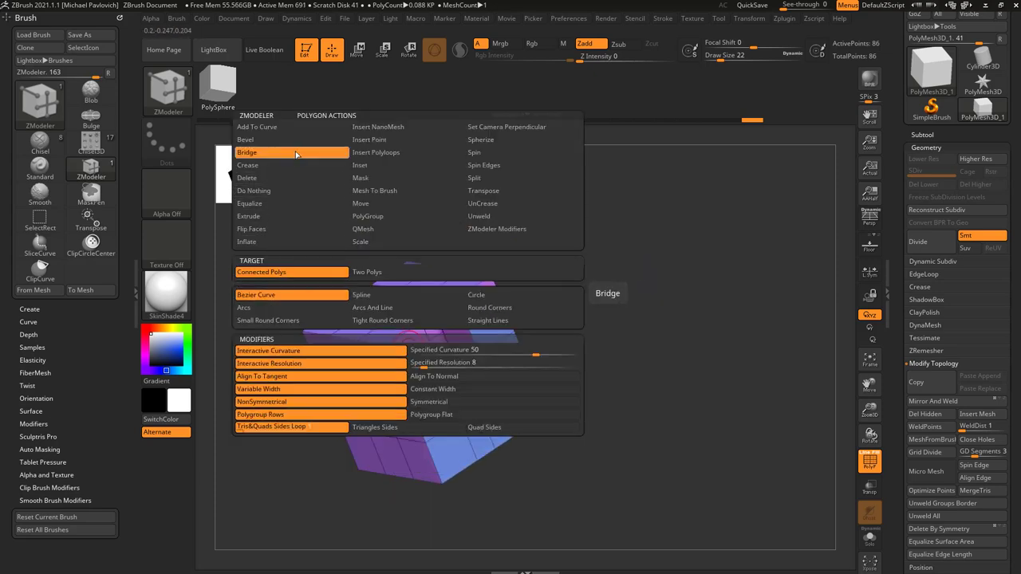
pyautogui.moveTo(600, 288); pyautogui.dragTo(588, 307)
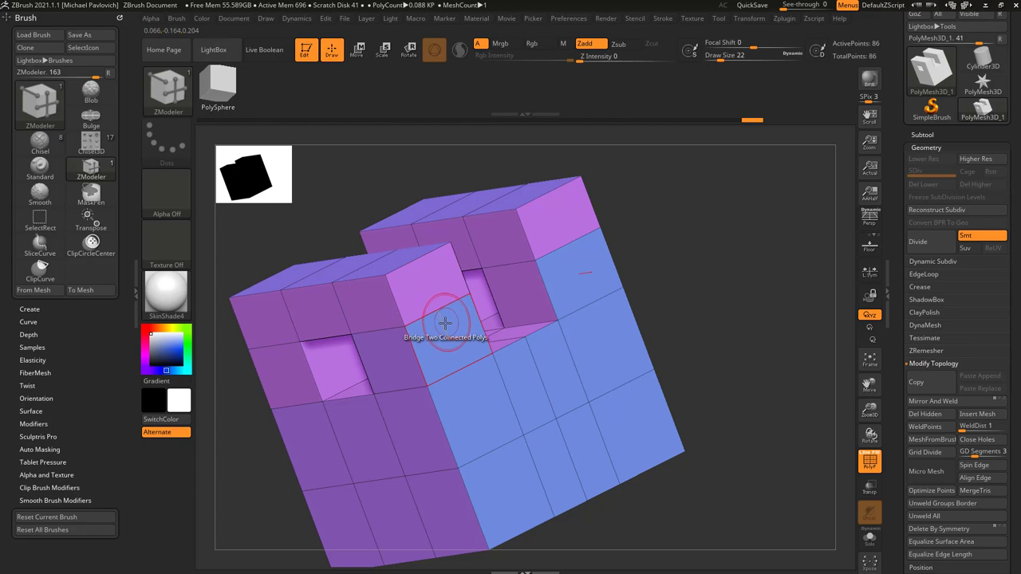
# Try bridging the two stacked polygons at the front end of the channel wall, and undo the result.
pyautogui.click(433, 296)
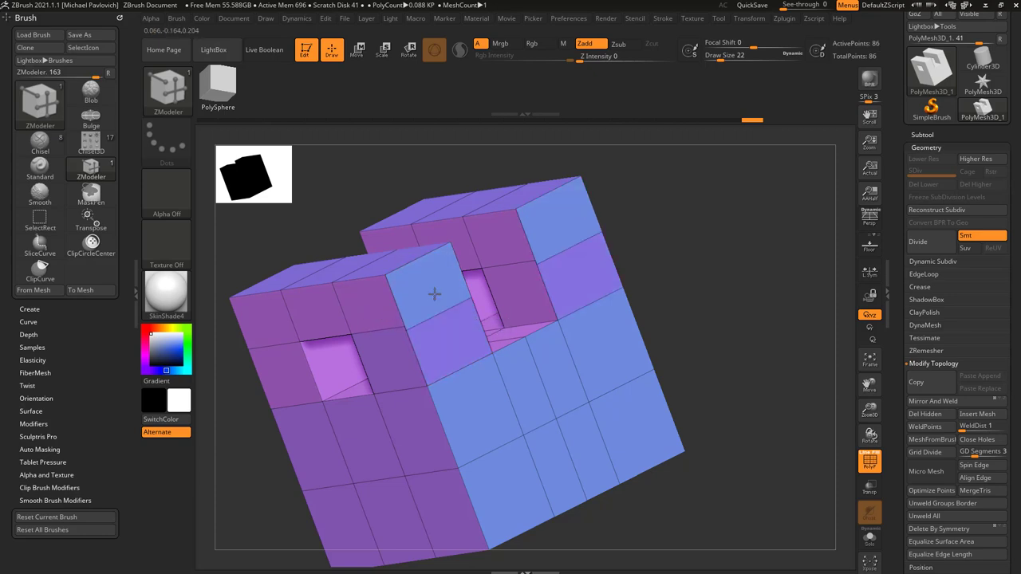
pyautogui.moveTo(514, 301); pyautogui.dragTo(686, 273)
pyautogui.hotkey('ctrl', 'z')
# Set the Bridge curve to Circle and try it between two adjacent polygons on the wall's top, undoing the result.
pyautogui.moveTo(685, 272); pyautogui.dragTo(551, 257, button='right')
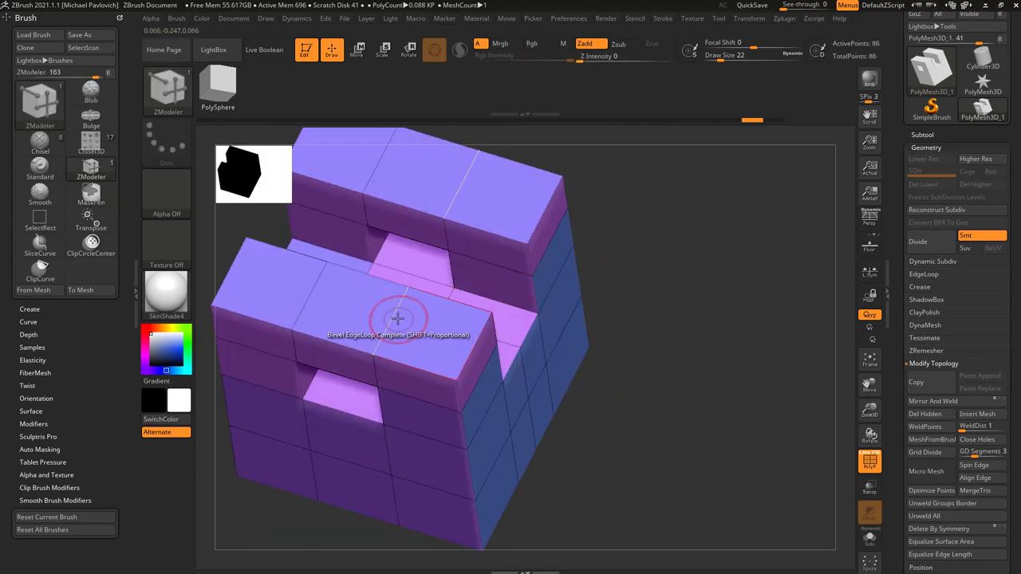
pyautogui.moveTo(623, 339); pyautogui.dragTo(647, 317, button='right')
pyautogui.press('space')
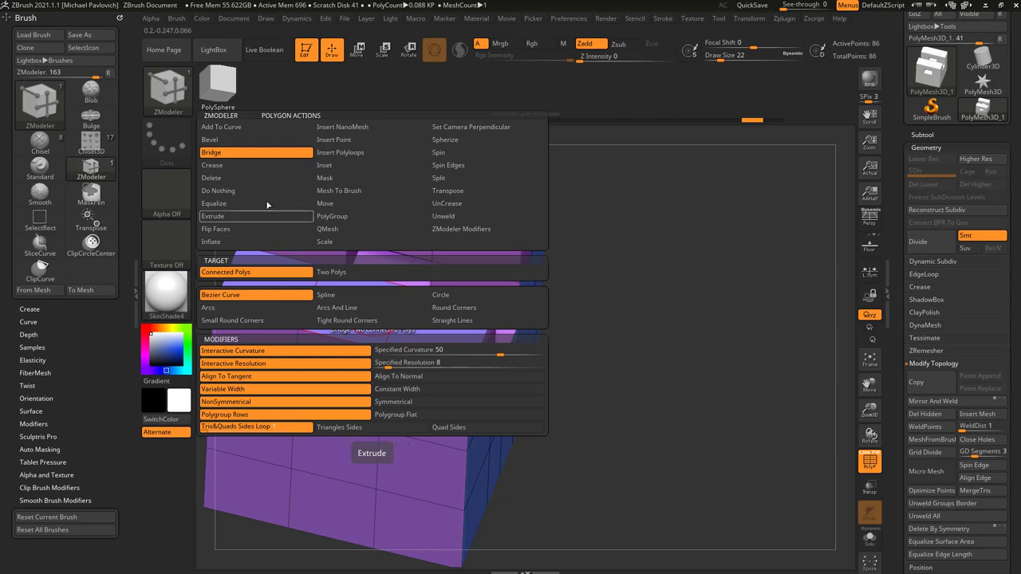
pyautogui.click(443, 296)
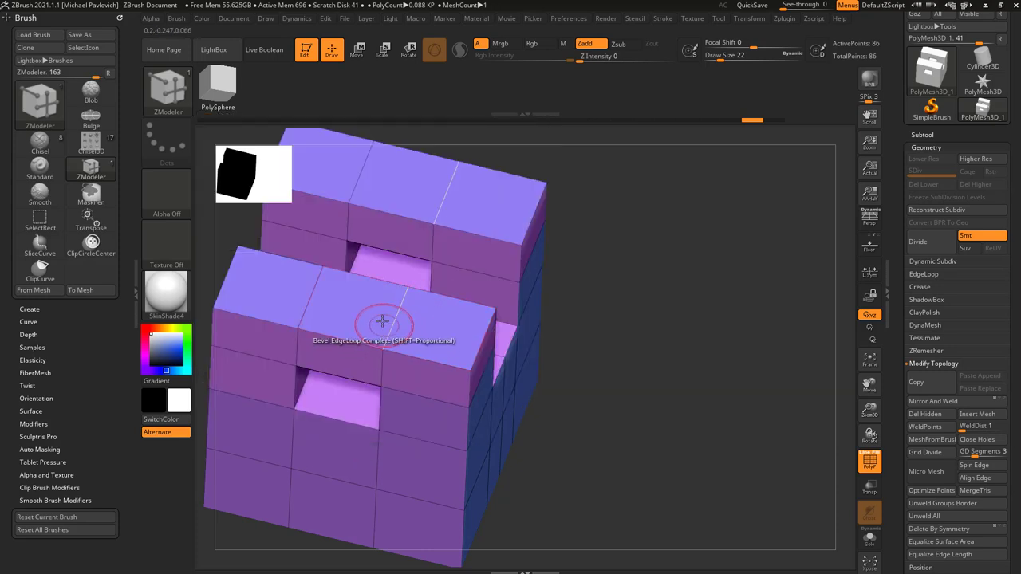
pyautogui.moveTo(381, 310); pyautogui.dragTo(473, 278)
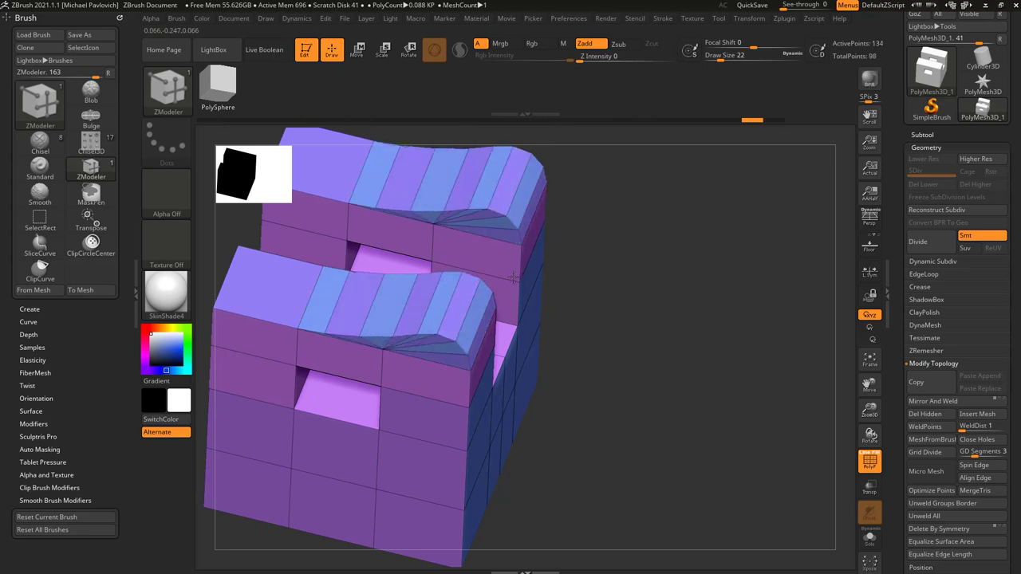
pyautogui.hotkey('ctrl', 'z')
# Set the Bridge modifier to Align To Normal and test an arched bridge on the wall's top, undoing the result.
pyautogui.press('space')
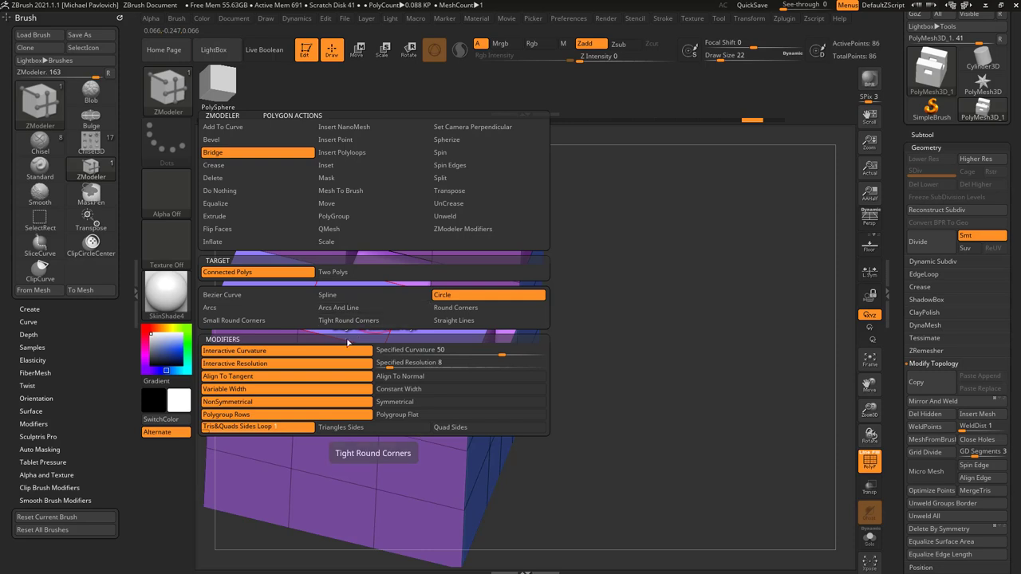
pyautogui.click(401, 377)
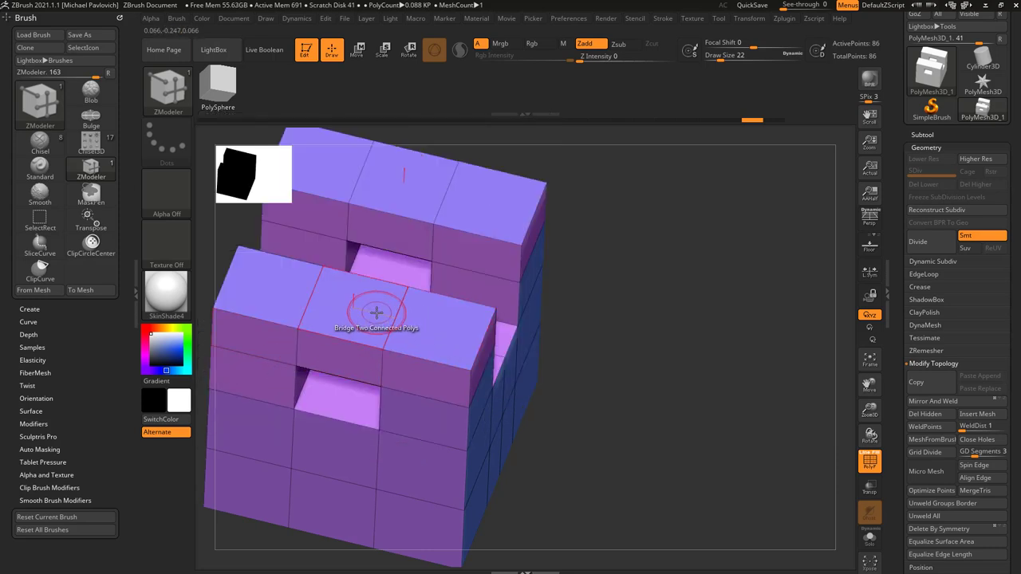
pyautogui.moveTo(376, 312); pyautogui.dragTo(552, 266)
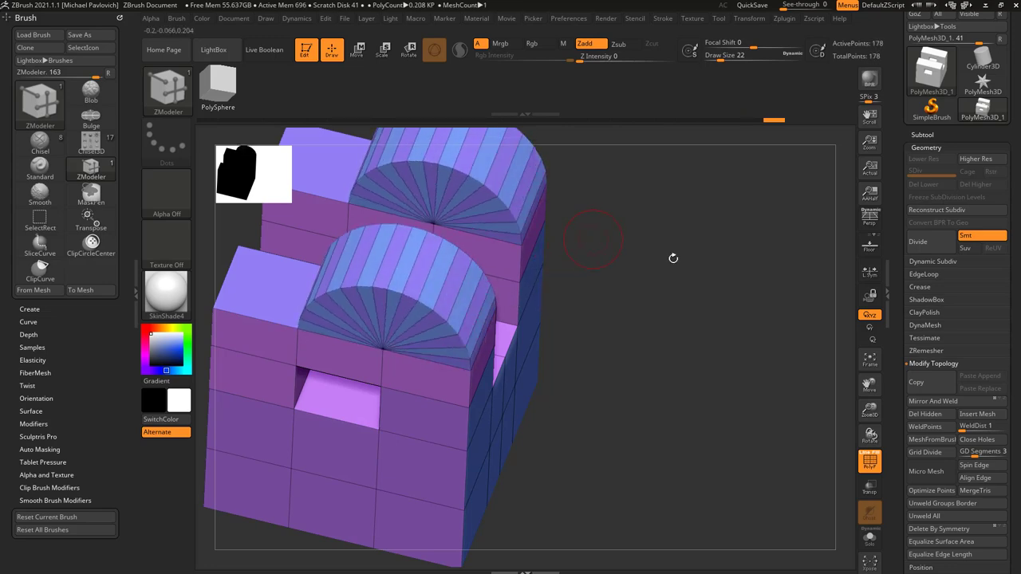
pyautogui.moveTo(673, 257)
pyautogui.mouseDown()
pyautogui.moveTo(600, 277)
pyautogui.moveTo(662, 269)
pyautogui.mouseUp()
pyautogui.hotkey('ctrl', 'z')
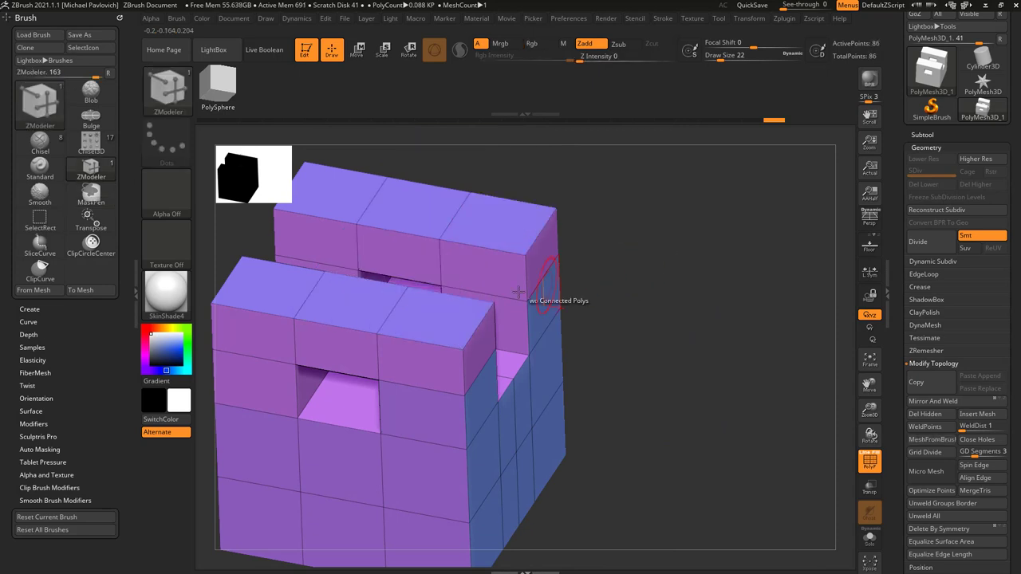
# Set Bridge to use a Specified Resolution of 8 and a Specified Curvature of 100.
pyautogui.press('space')
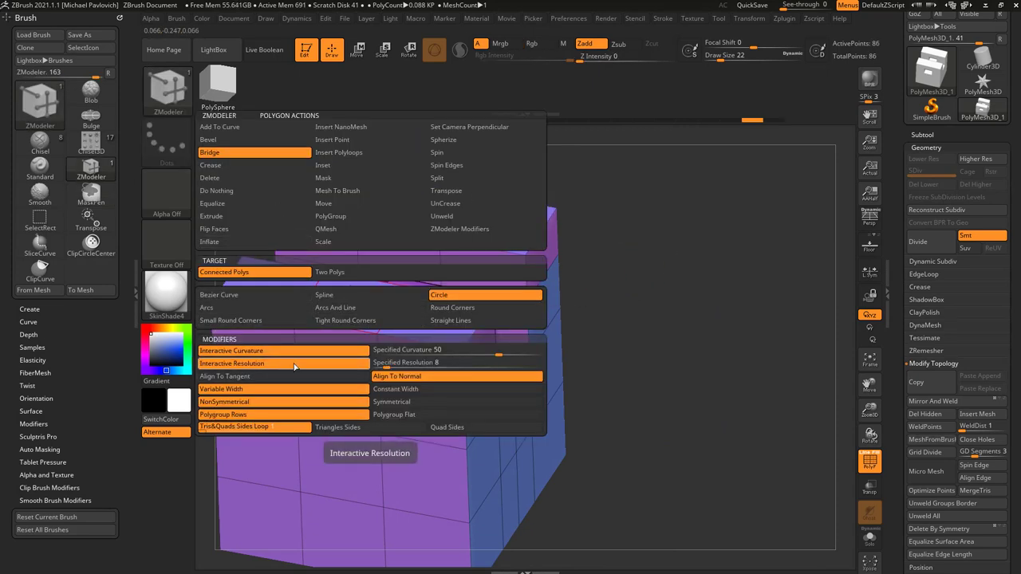
pyautogui.click(386, 365)
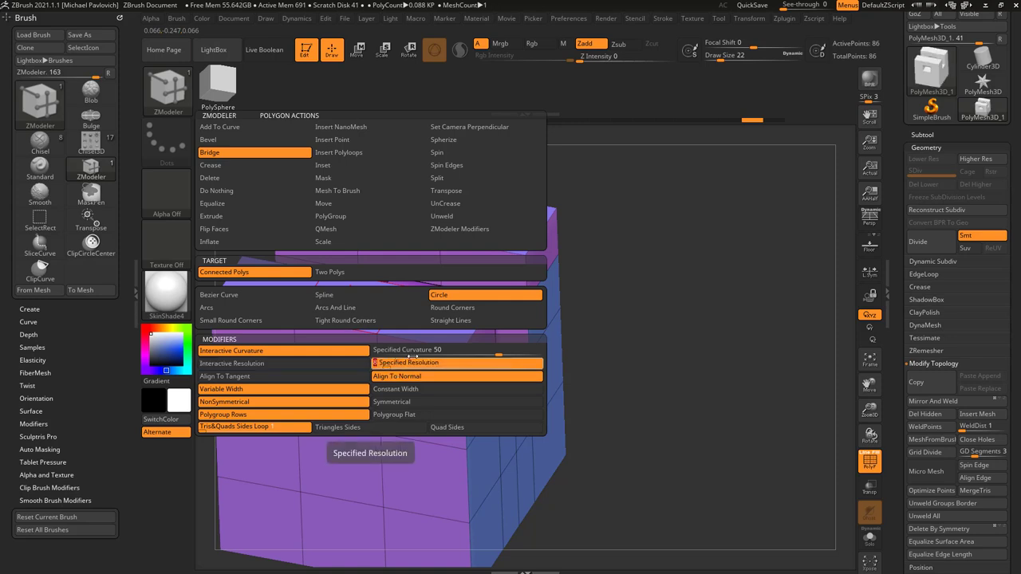
pyautogui.click(438, 348)
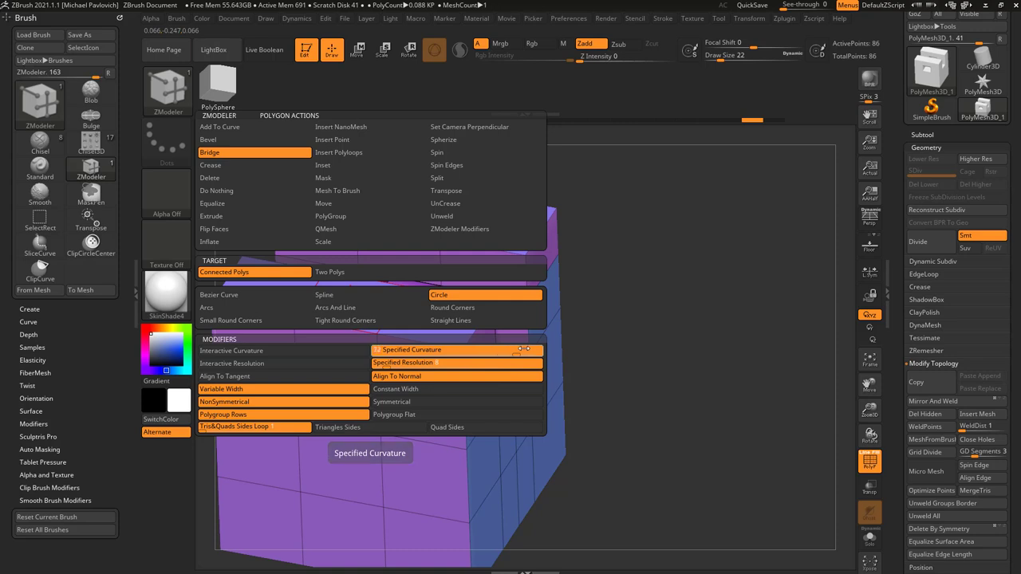
pyautogui.moveTo(525, 349); pyautogui.dragTo(546, 349)
pyautogui.click(417, 319)
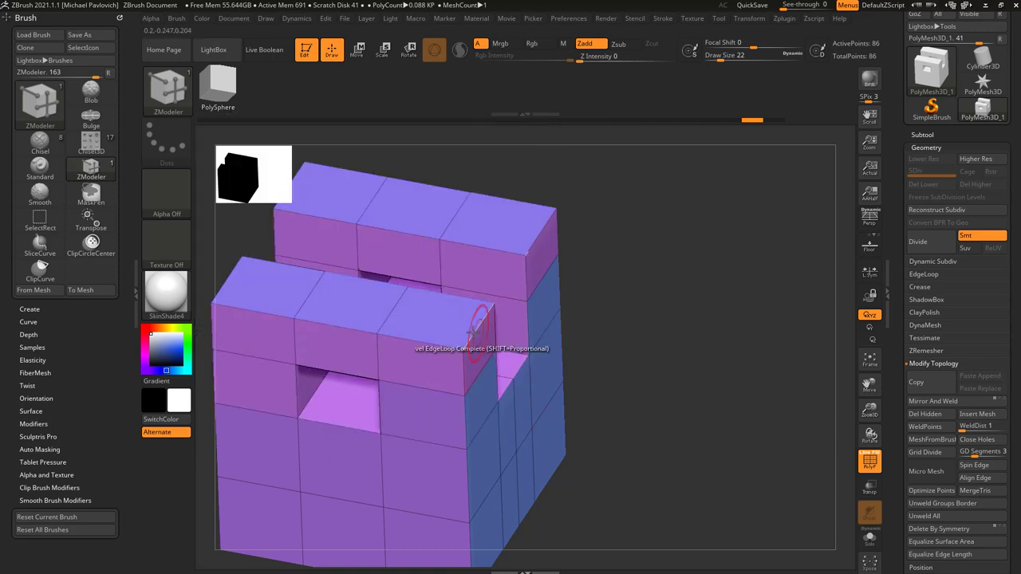
# Test the fixed-curvature circular bridge twice on the middle and front polygons of the wall's top, undoing each result.
pyautogui.click(375, 310)
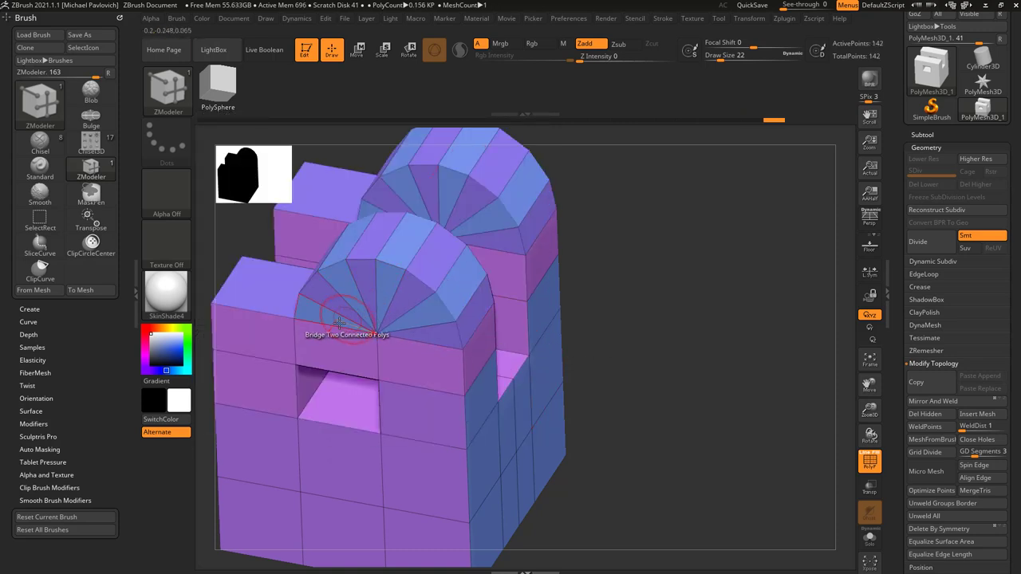
pyautogui.hotkey('ctrl', 'z')
pyautogui.click(419, 326)
pyautogui.click(375, 305)
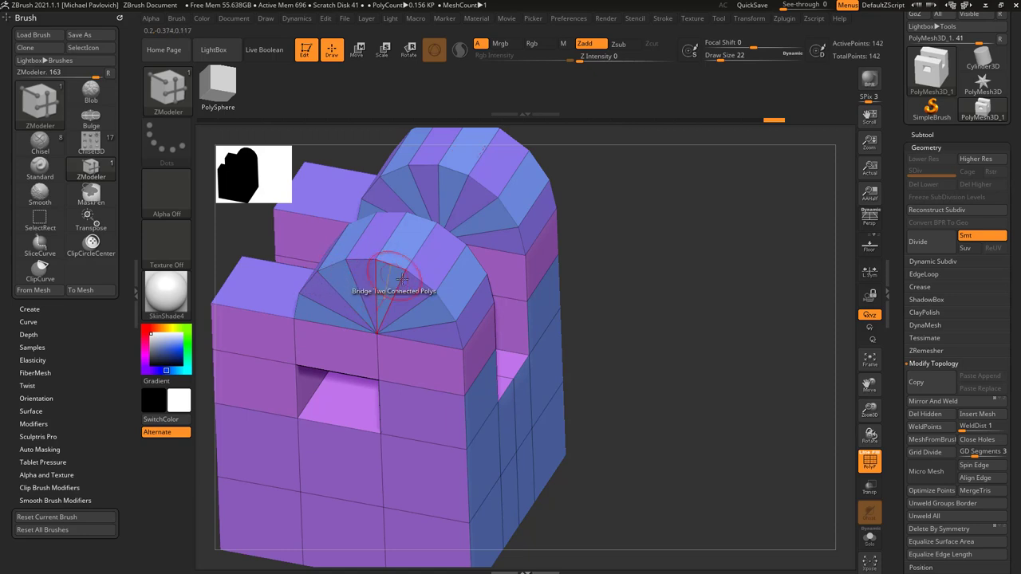
pyautogui.hotkey('ctrl', 'z')
# Open the polygon action options to review the remaining Bridge modifiers.
pyautogui.press('space')
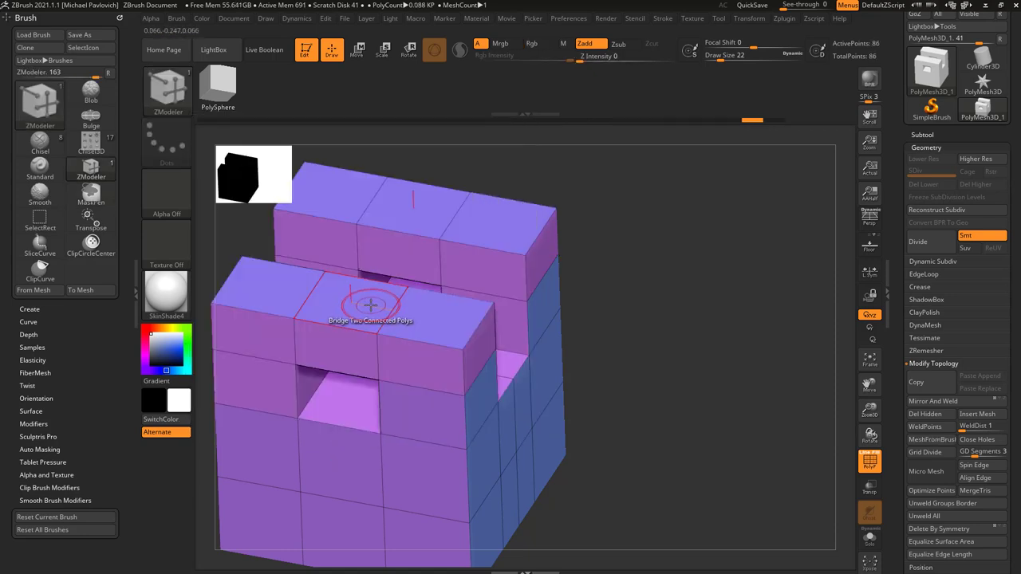
pyautogui.press('space')
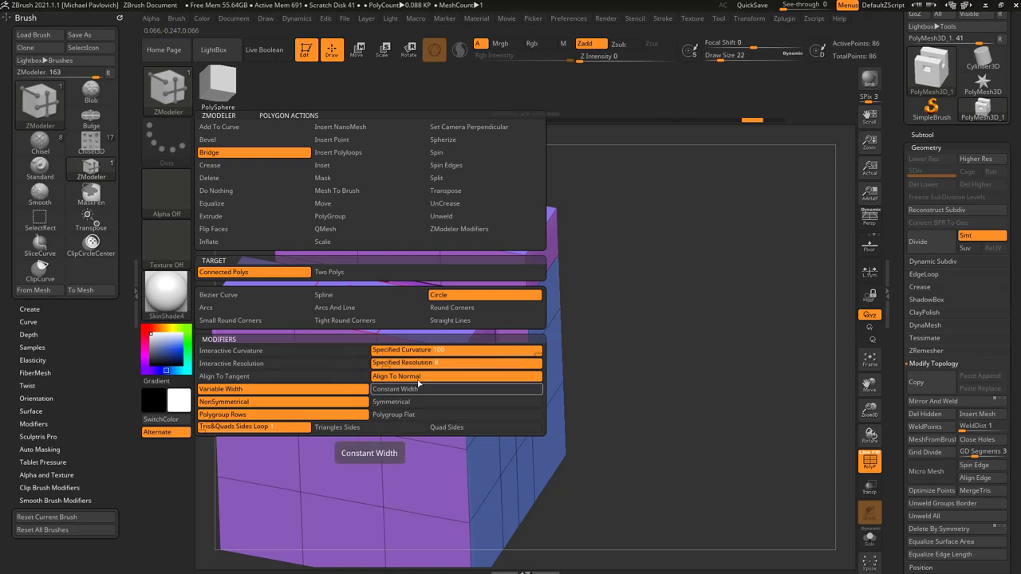
# Set the Bridge modifiers to Interactive Curvature and Interactive Resolution, and try a circular bridge between connected polygons of the front arm.
pyautogui.click(325, 353)
pyautogui.click(272, 363)
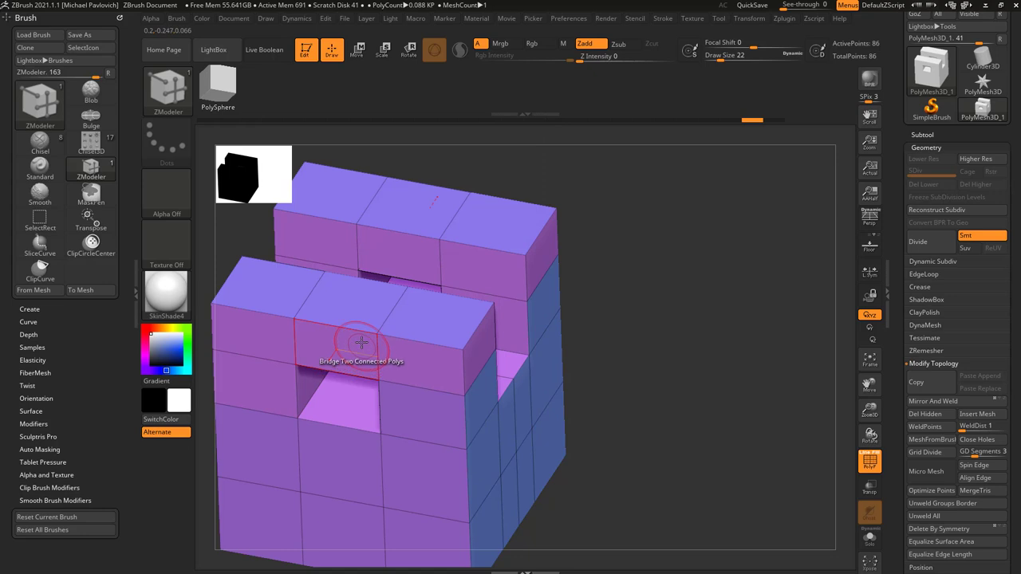
pyautogui.moveTo(354, 330); pyautogui.dragTo(515, 330)
pyautogui.hotkey('ctrl', 'z')
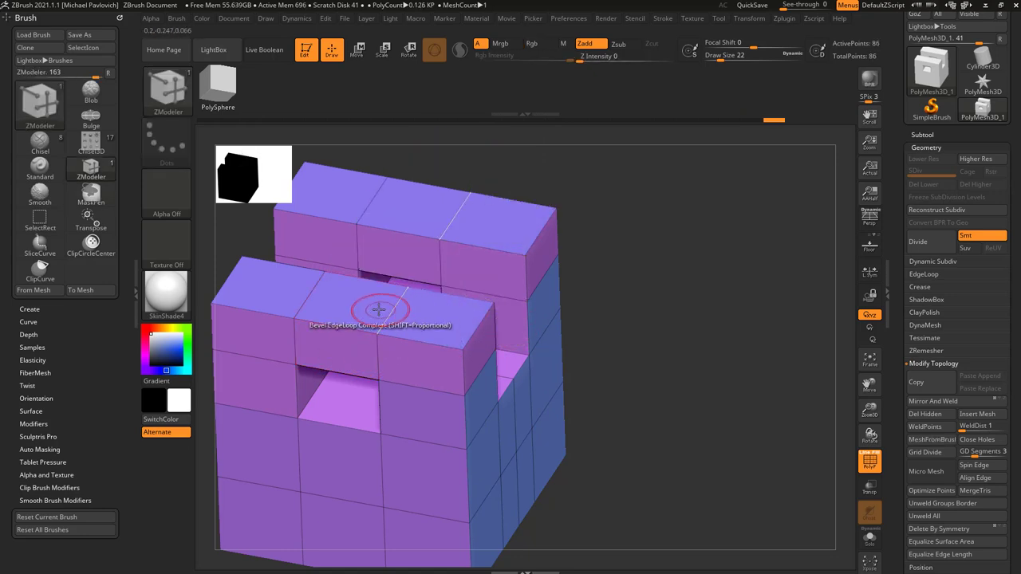
# Try a circular bridge from the front arm's middle top polygon, switching the alignment modifier between Align To Tangent and Align To Normal.
pyautogui.press('space')
pyautogui.click(333, 376)
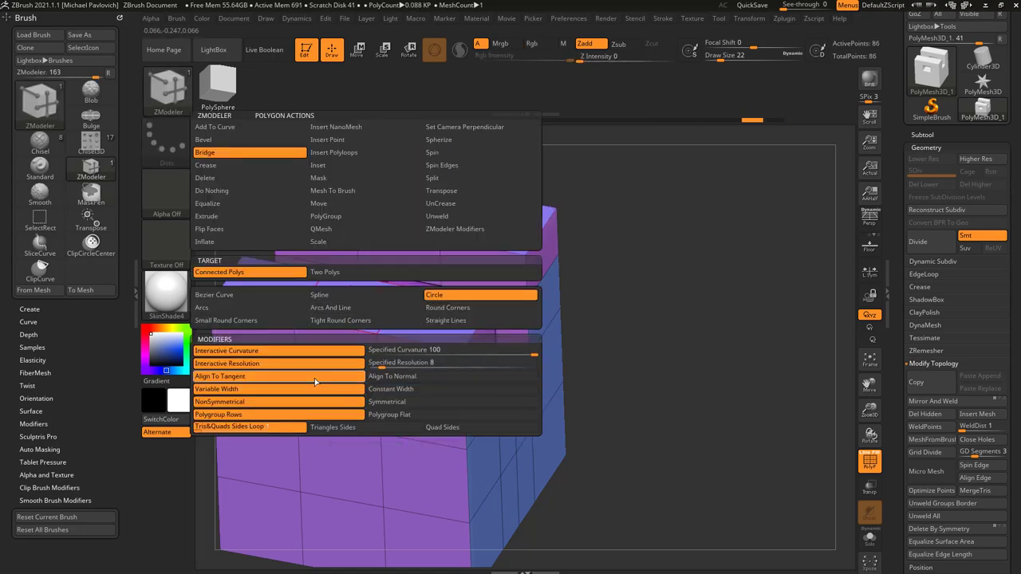
pyautogui.click(391, 376)
pyautogui.press('space')
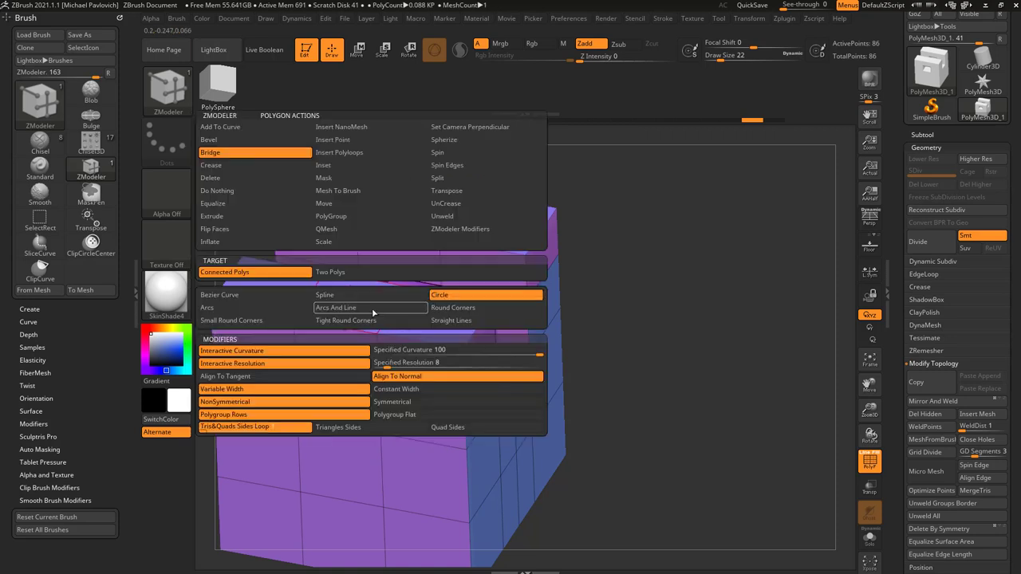
pyautogui.moveTo(371, 319); pyautogui.dragTo(553, 332)
pyautogui.hotkey('ctrl', 'z')
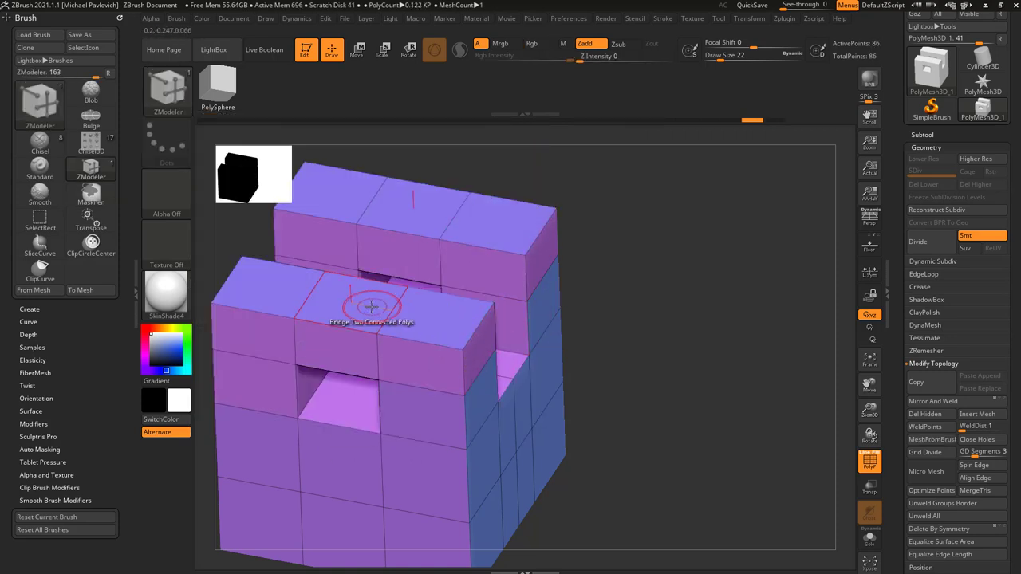
# Bridge the middle and end top polygons of the arms into round arches using Circle with Align To Normal.
pyautogui.press('space')
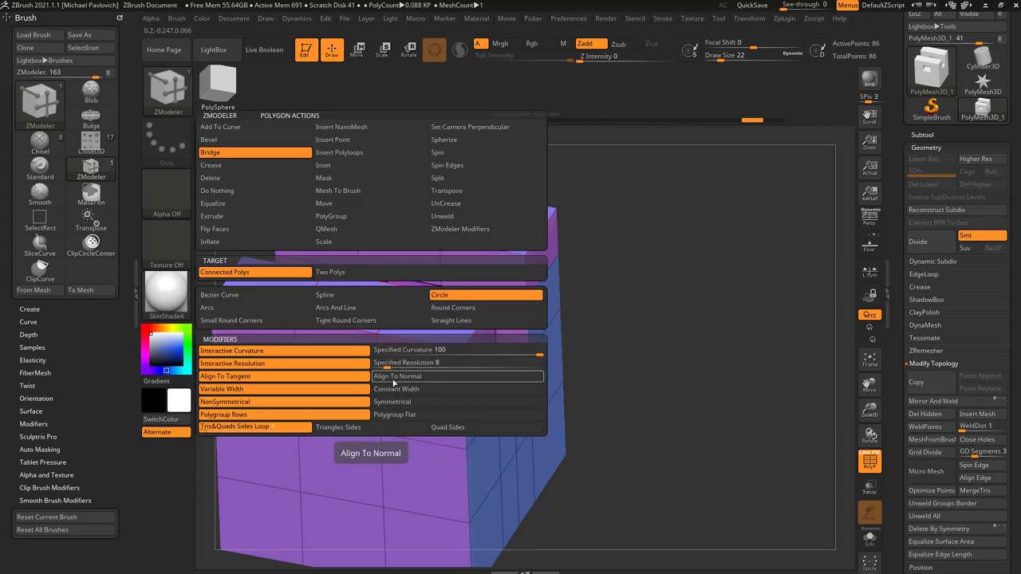
pyautogui.click(393, 380)
pyautogui.moveTo(376, 319); pyautogui.dragTo(524, 338)
pyautogui.moveTo(639, 307); pyautogui.dragTo(529, 346)
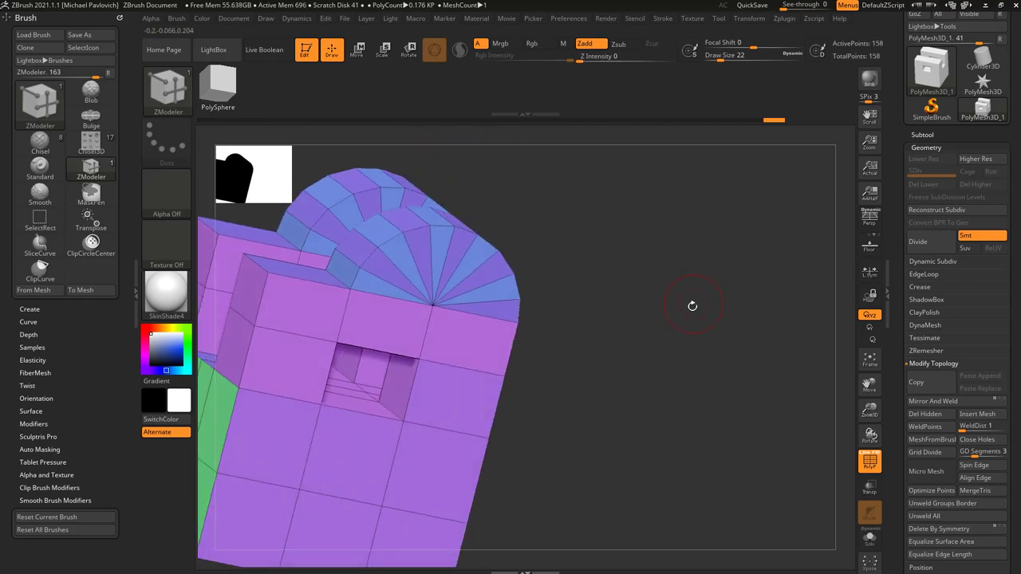
# Switch the polygon action to QMesh with the A Single Poly target.
pyautogui.press('space')
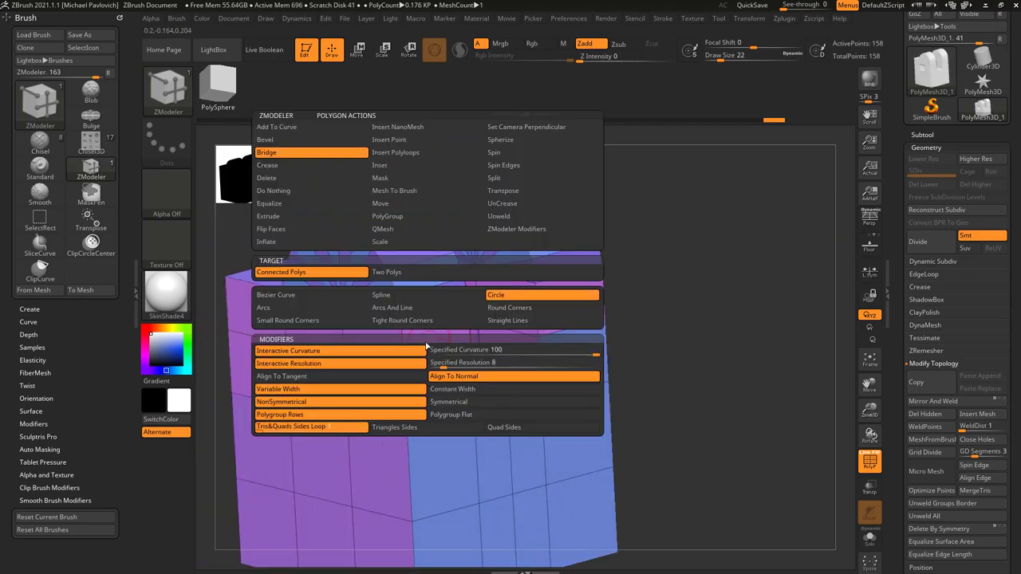
pyautogui.click(395, 272)
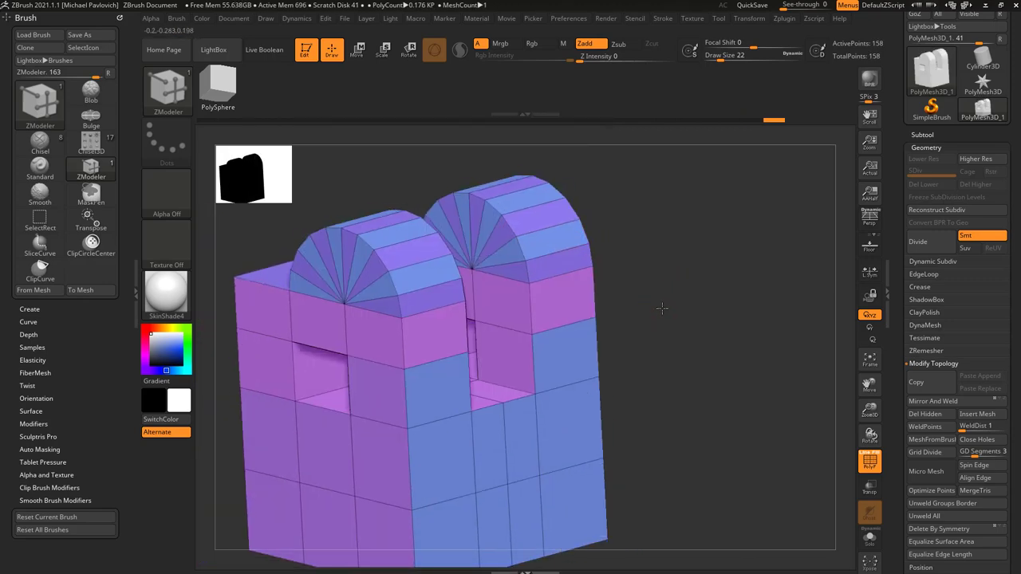
pyautogui.moveTo(661, 306); pyautogui.dragTo(633, 290)
pyautogui.moveTo(561, 283); pyautogui.dragTo(548, 305)
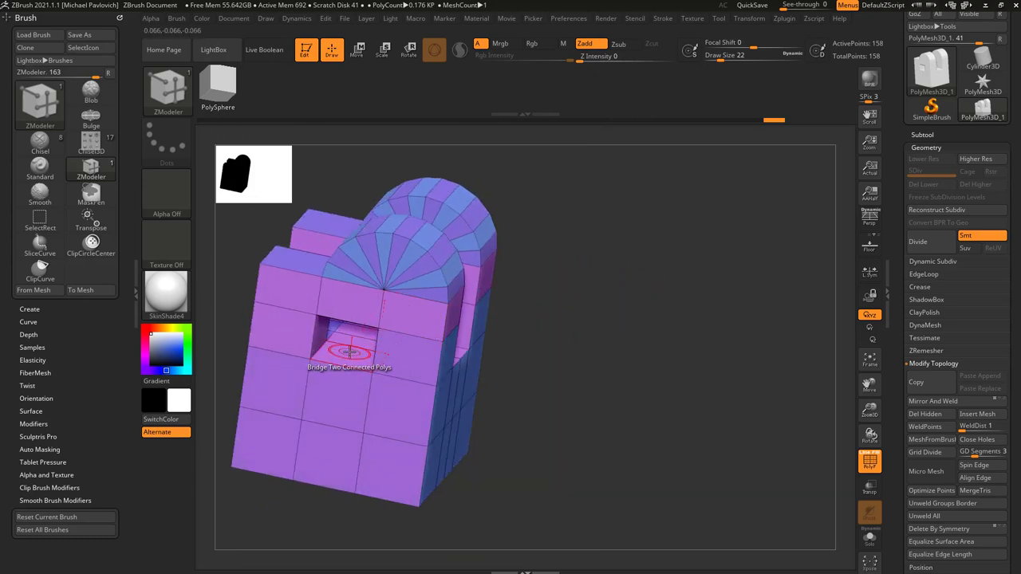
pyautogui.press('space')
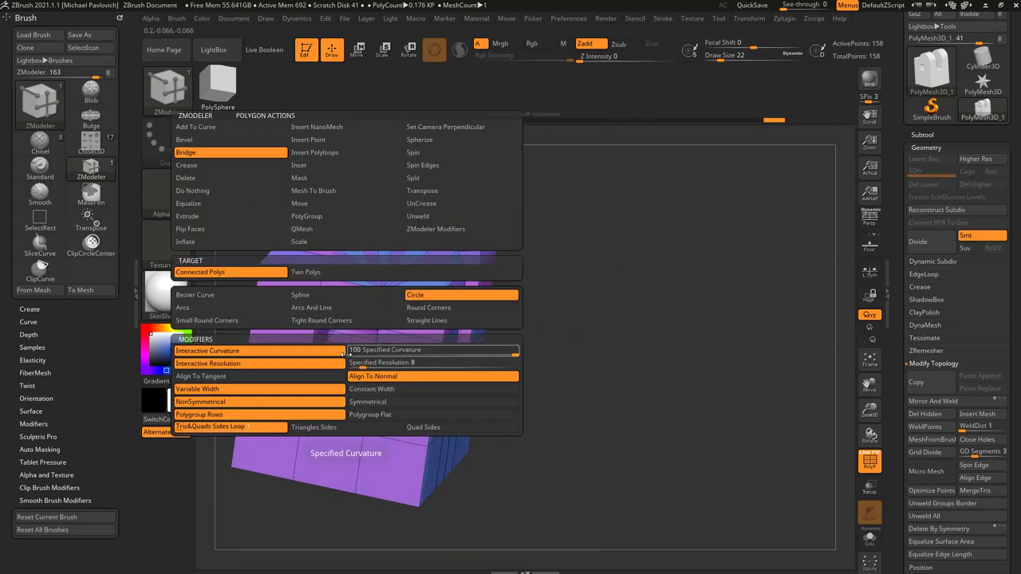
pyautogui.click(310, 229)
pyautogui.click(243, 274)
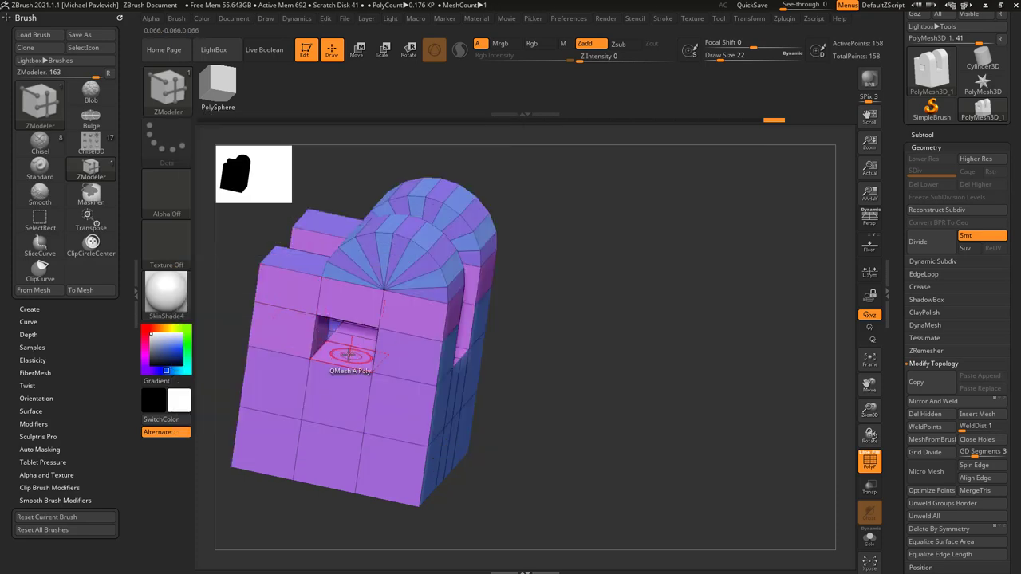
# Use QMesh on the inner polygons of the two arms to connect them across the slot above the opening.
pyautogui.moveTo(571, 312); pyautogui.dragTo(597, 290, button='right')
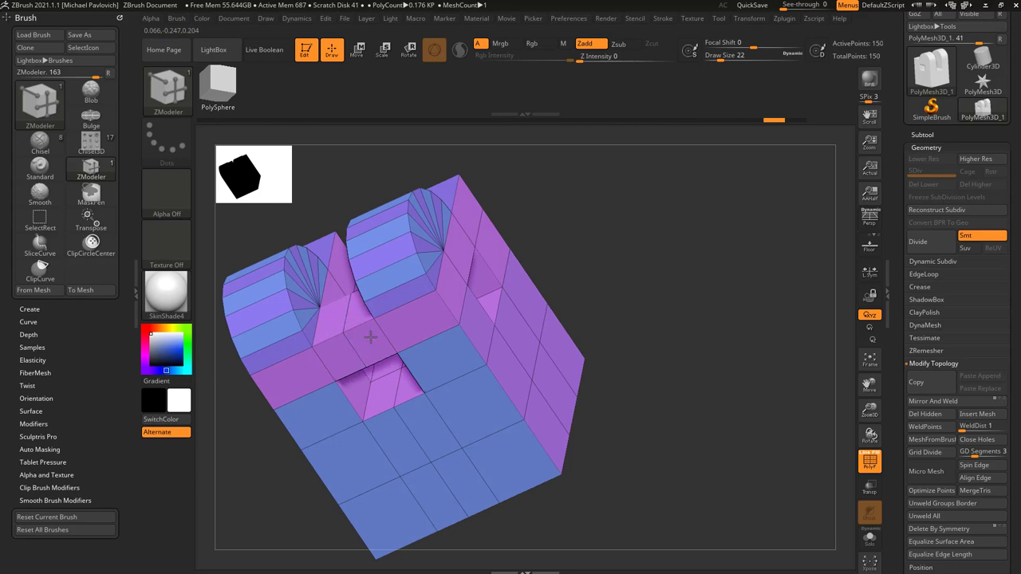
pyautogui.moveTo(371, 337)
pyautogui.mouseDown()
pyautogui.moveTo(356, 333)
pyautogui.moveTo(356, 342)
pyautogui.moveTo(345, 323)
pyautogui.mouseUp()
pyautogui.moveTo(576, 311)
pyautogui.mouseDown()
pyautogui.moveTo(620, 339)
pyautogui.moveTo(554, 205)
pyautogui.moveTo(598, 292)
pyautogui.moveTo(648, 275)
pyautogui.moveTo(724, 273)
pyautogui.moveTo(385, 366)
pyautogui.mouseUp()
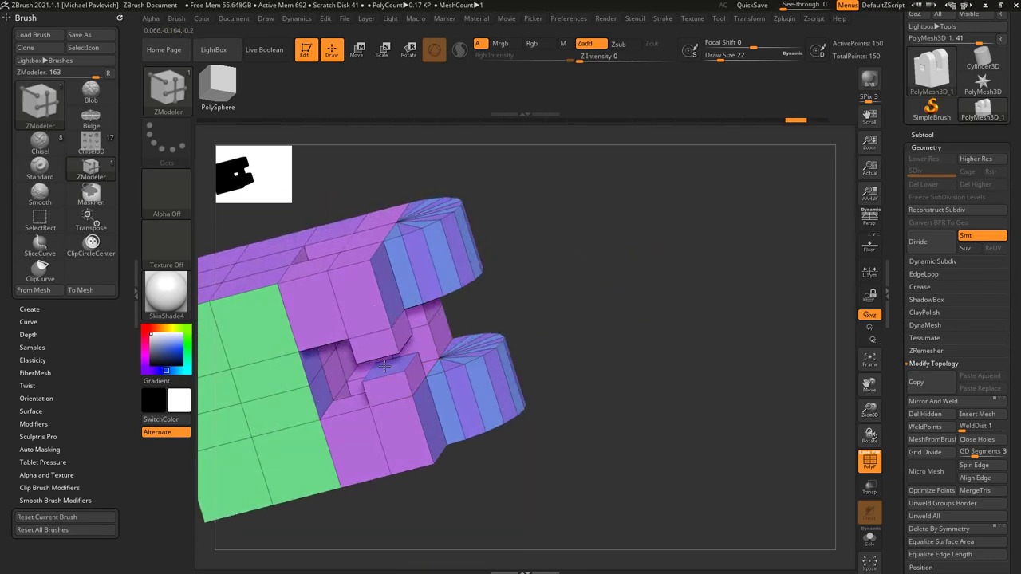
pyautogui.moveTo(543, 351); pyautogui.dragTo(628, 262)
# Set the QMesh target to Flat Island and try it on the end face below the arches.
pyautogui.press('space')
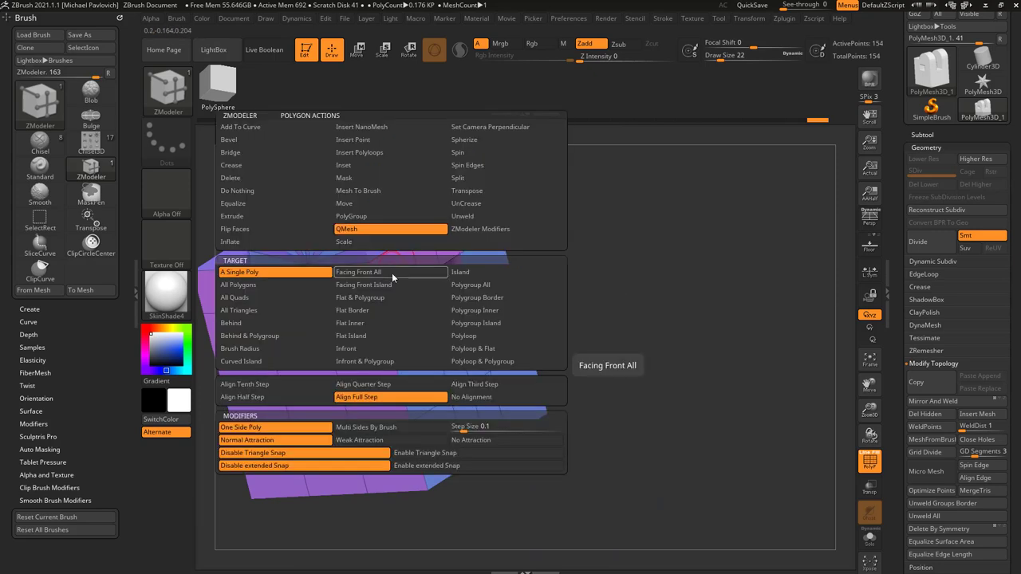
pyautogui.click(389, 342)
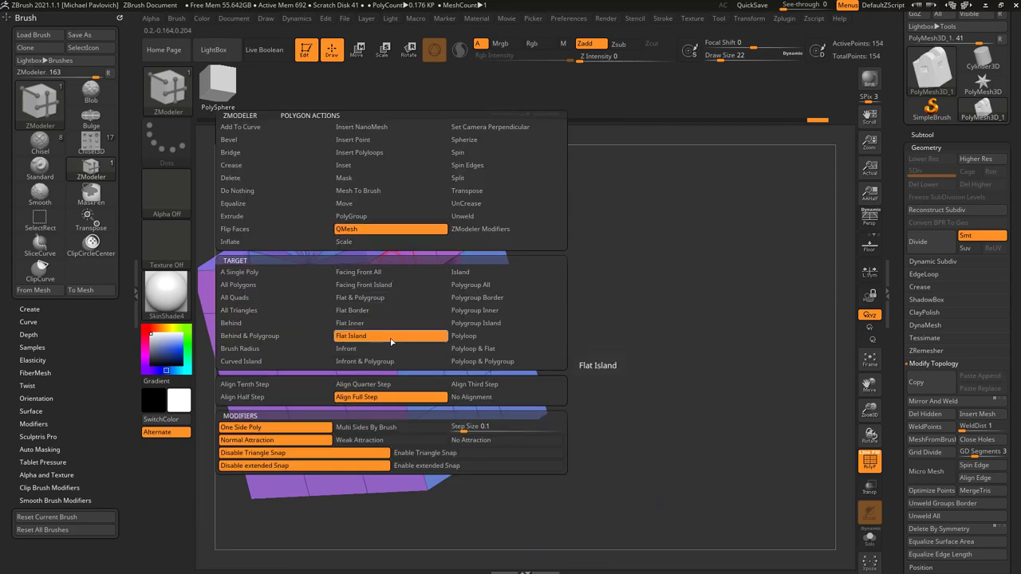
pyautogui.moveTo(399, 280); pyautogui.dragTo(409, 288)
pyautogui.hotkey('ctrl', 'z')
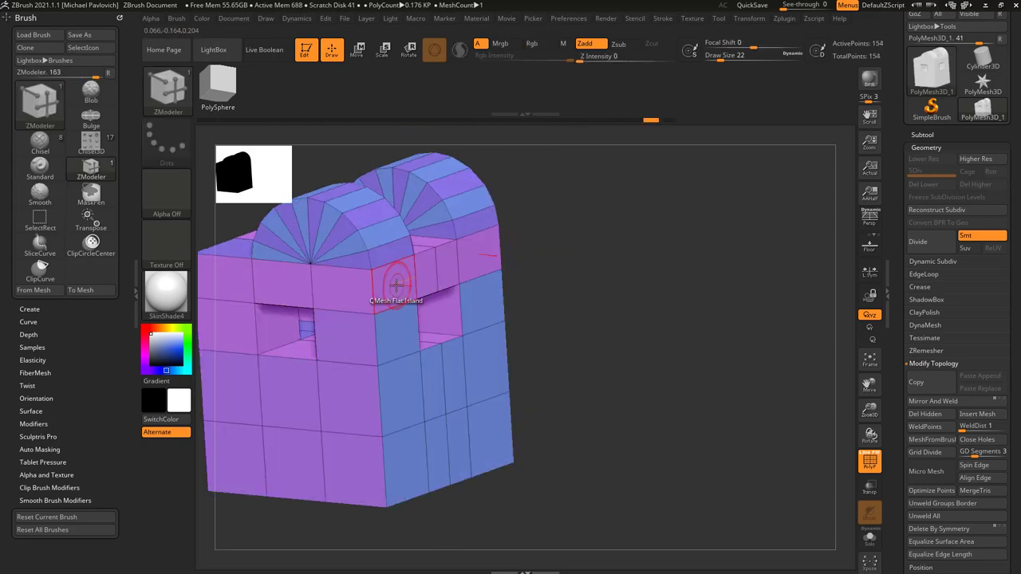
# Set the QMesh target to Polygroup All and mark the whole end face as a temporary polygroup.
pyautogui.press('space')
pyautogui.click(462, 285)
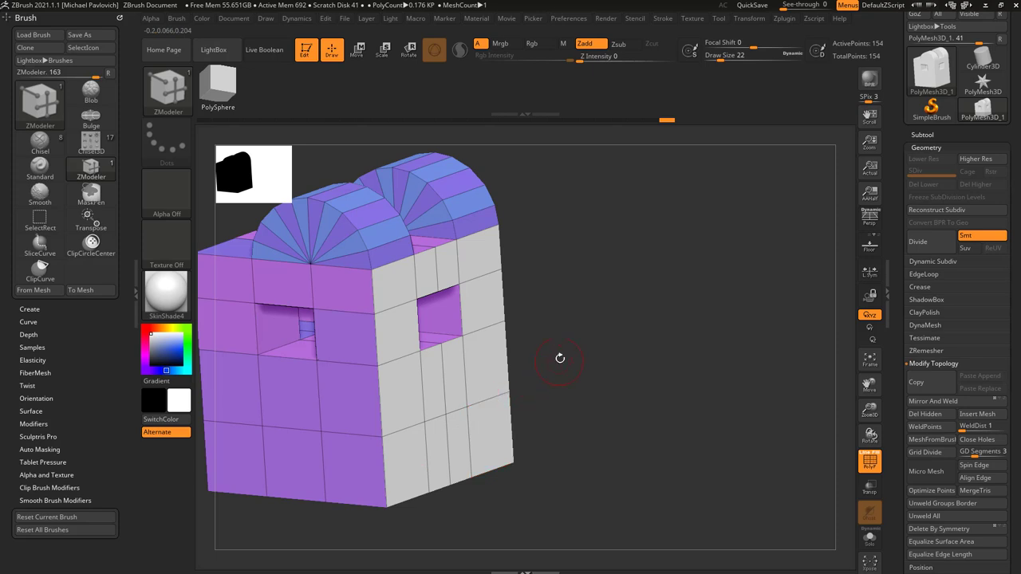
pyautogui.moveTo(558, 358); pyautogui.dragTo(447, 269)
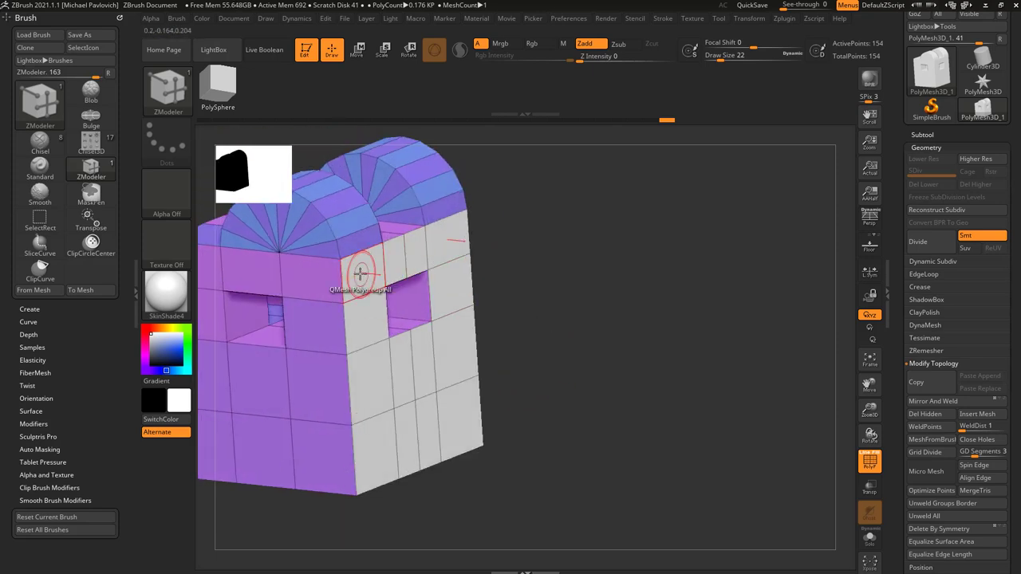
# Set the QMesh target to A Single Poly and try extruding the whole marked end face.
pyautogui.press('space')
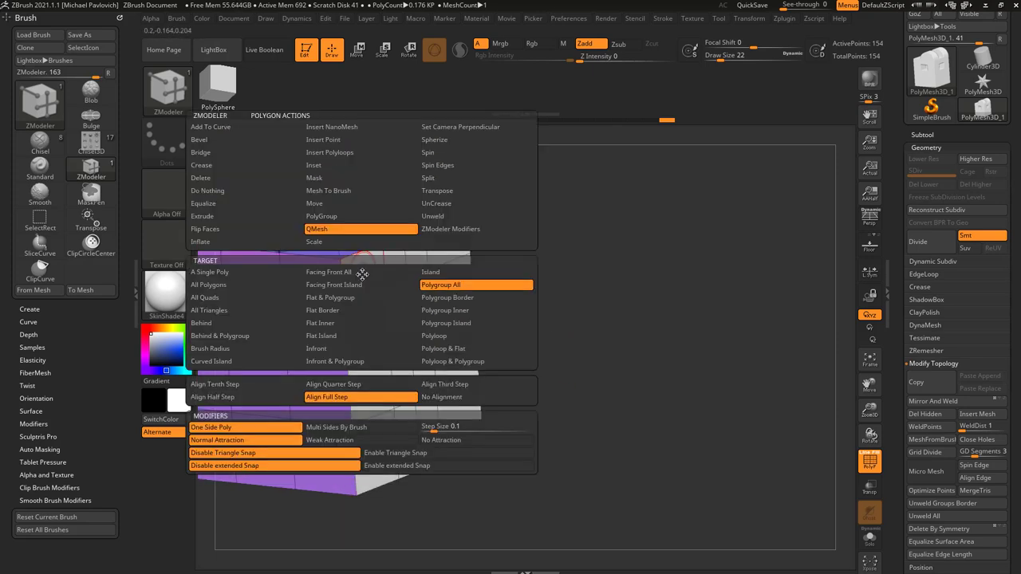
pyautogui.click(274, 273)
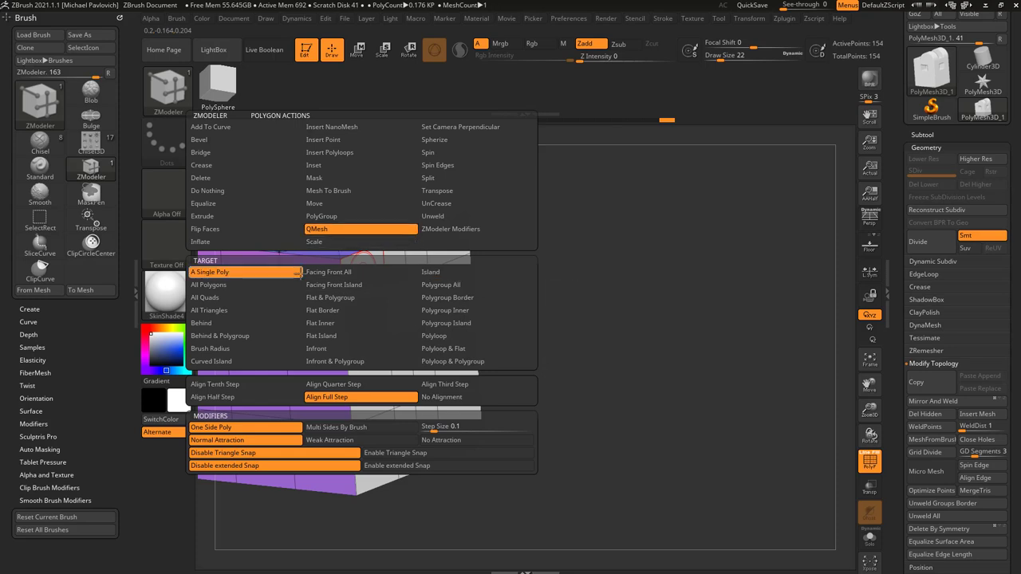
pyautogui.moveTo(363, 323); pyautogui.dragTo(383, 346)
pyautogui.hotkey('ctrl', 'z')
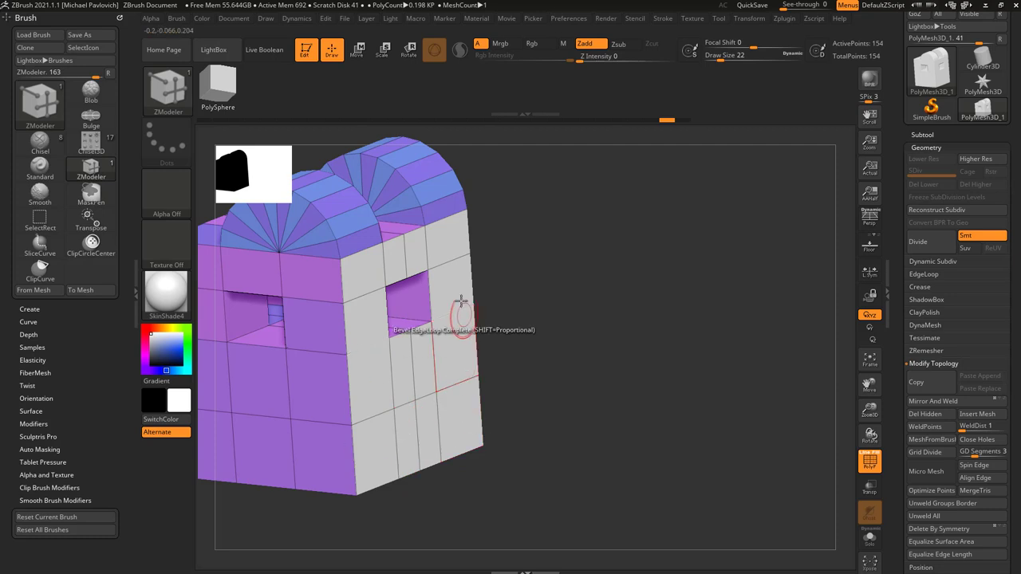
pyautogui.hotkey('ctrl', 'z')
# Mark the two outer vertical strips of the end face as a temporary polygroup and try extruding them with QMesh.
pyautogui.moveTo(575, 369); pyautogui.dragTo(451, 274)
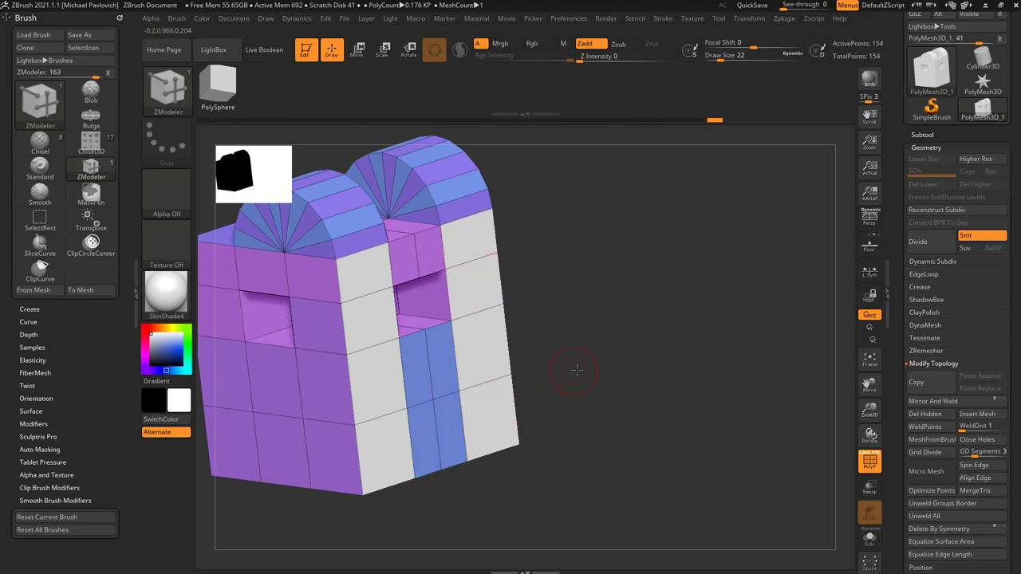
pyautogui.moveTo(576, 370); pyautogui.dragTo(478, 335)
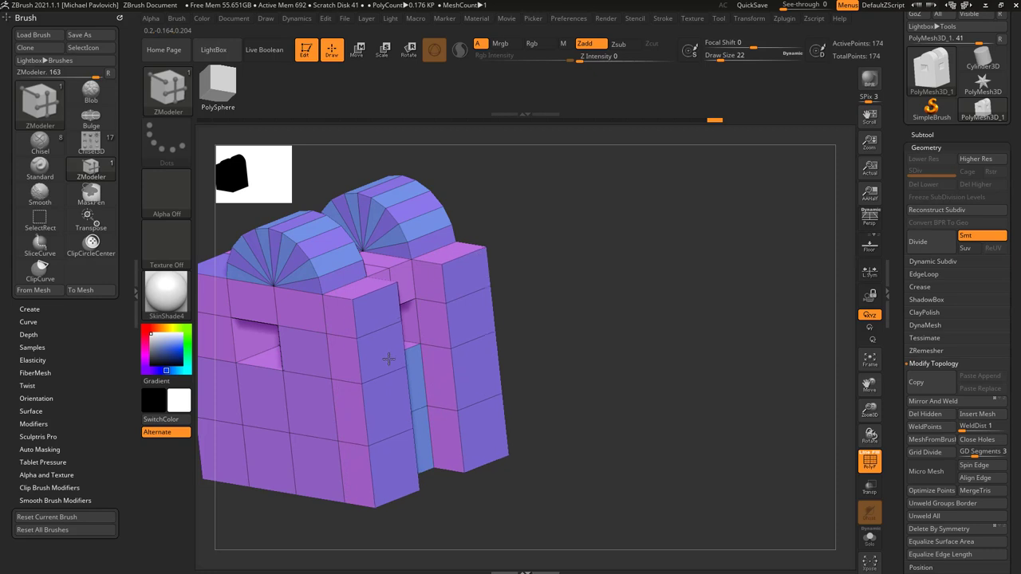
pyautogui.hotkey('ctrl', 'z')
# Try repeated QMesh extrusions of the two marked outer strips, undoing each one.
pyautogui.moveTo(524, 293); pyautogui.dragTo(560, 296)
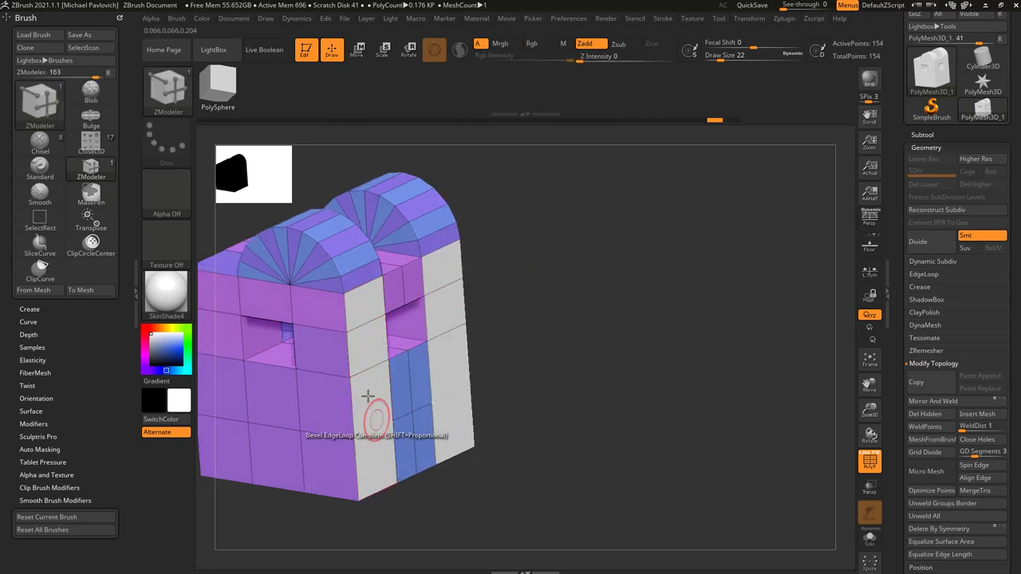
pyautogui.hotkey('ctrl', 'z')
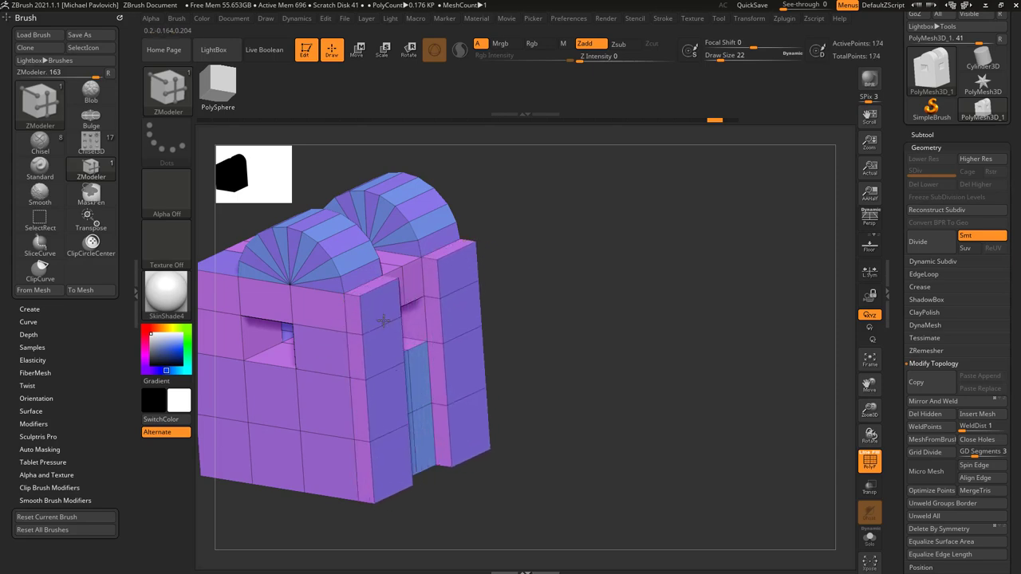
pyautogui.moveTo(392, 326); pyautogui.dragTo(401, 351)
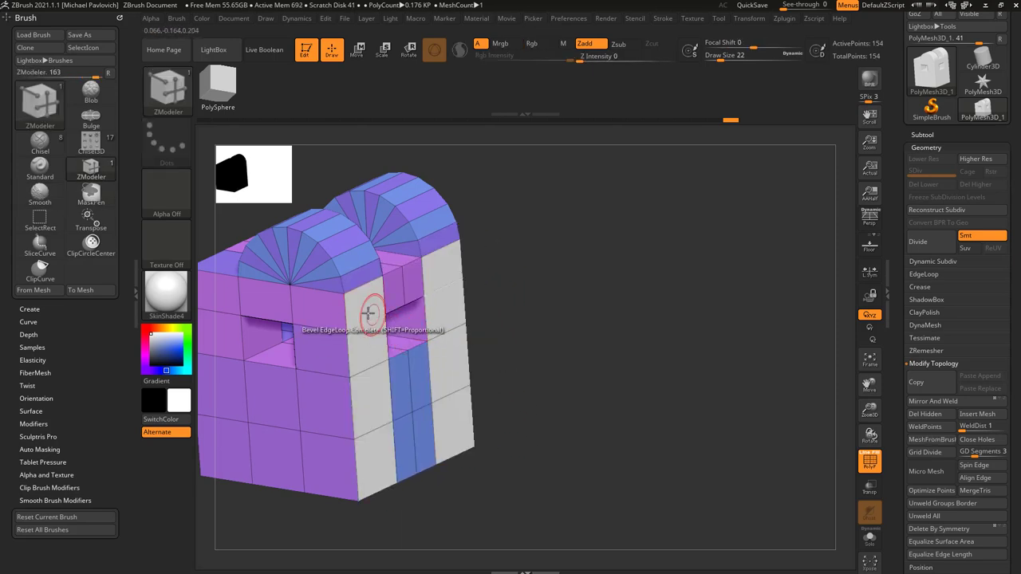
pyautogui.moveTo(422, 343); pyautogui.dragTo(423, 343)
pyautogui.hotkey('ctrl', 'z')
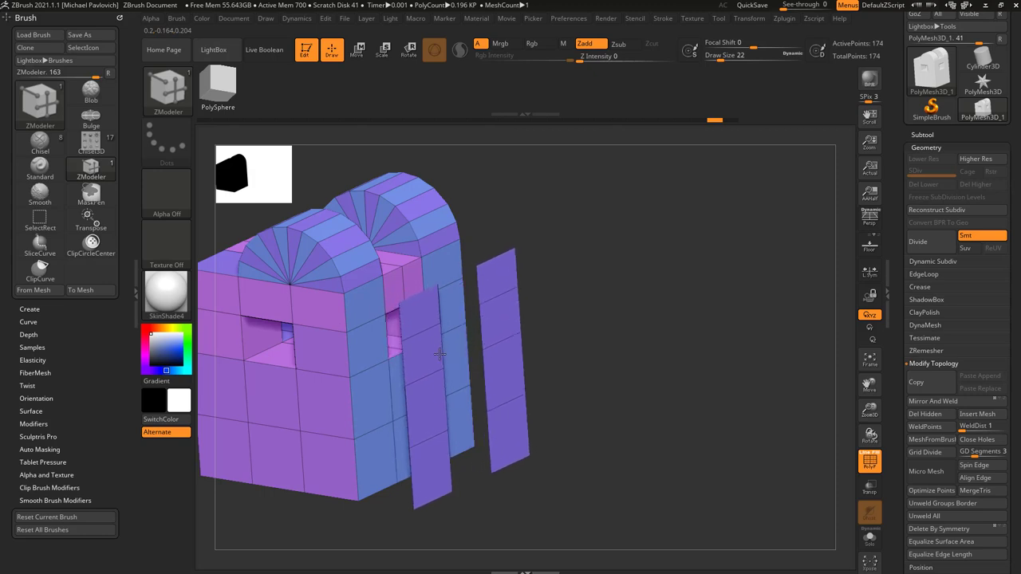
# Pull detached copies of the two marked strips away from the end face with QMesh, making the body strips yellow and the copies green.
pyautogui.moveTo(439, 354); pyautogui.dragTo(454, 363)
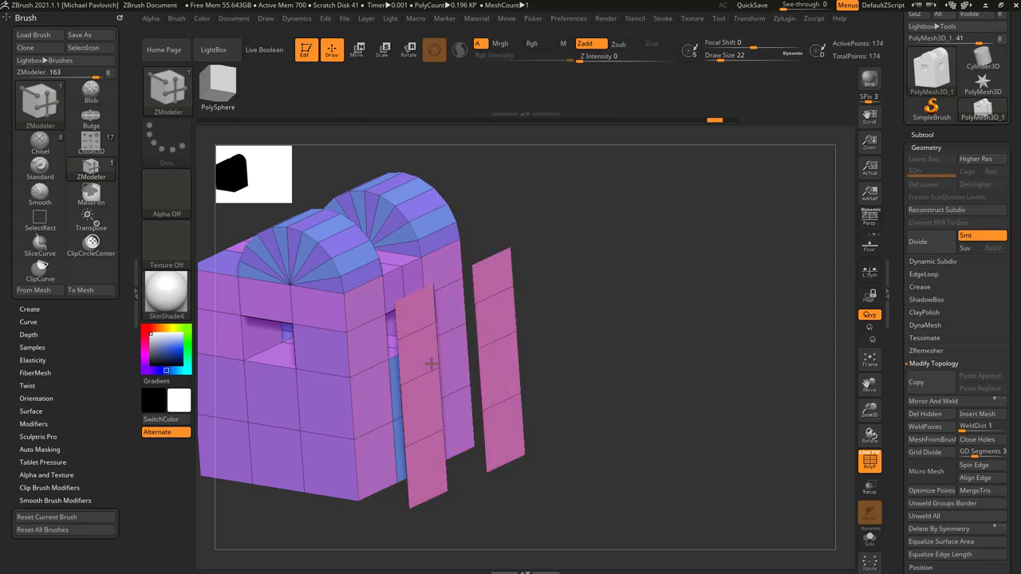
pyautogui.press('alt')
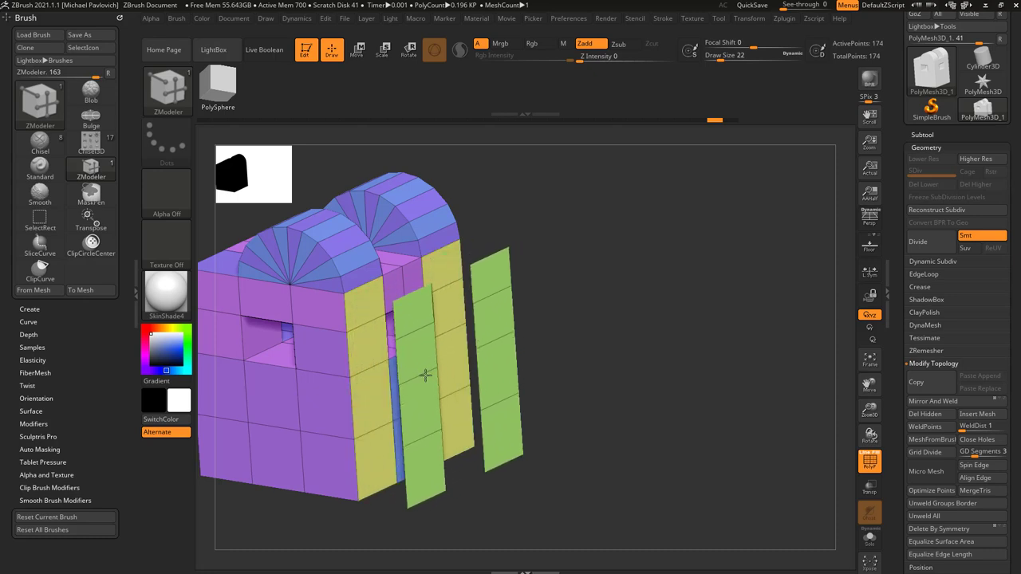
pyautogui.moveTo(428, 375); pyautogui.dragTo(453, 361)
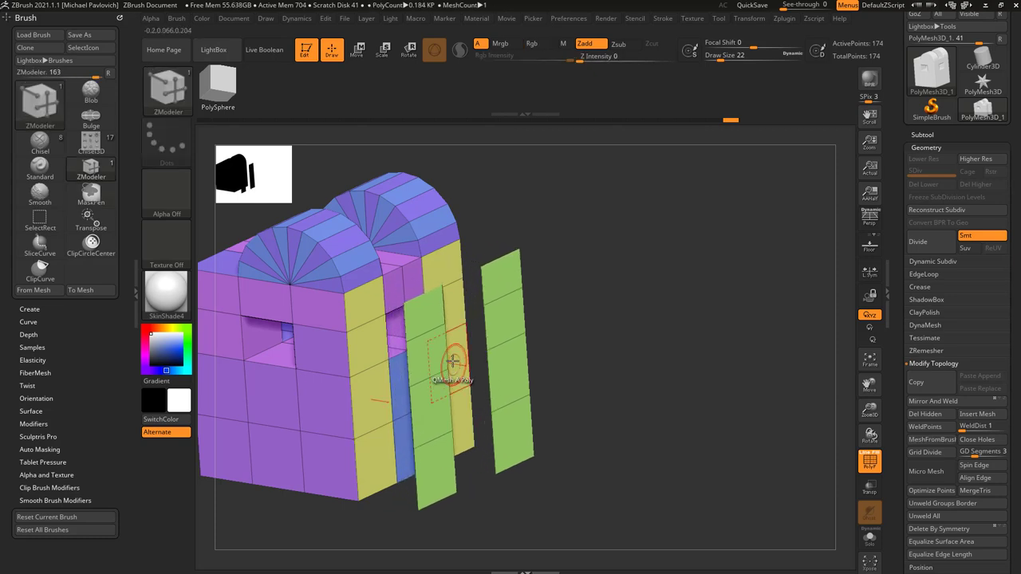
# Set the QMesh target to Polygroup Border and extrude the two detached green strips outward to give them thickness.
pyautogui.moveTo(548, 315); pyautogui.dragTo(445, 304)
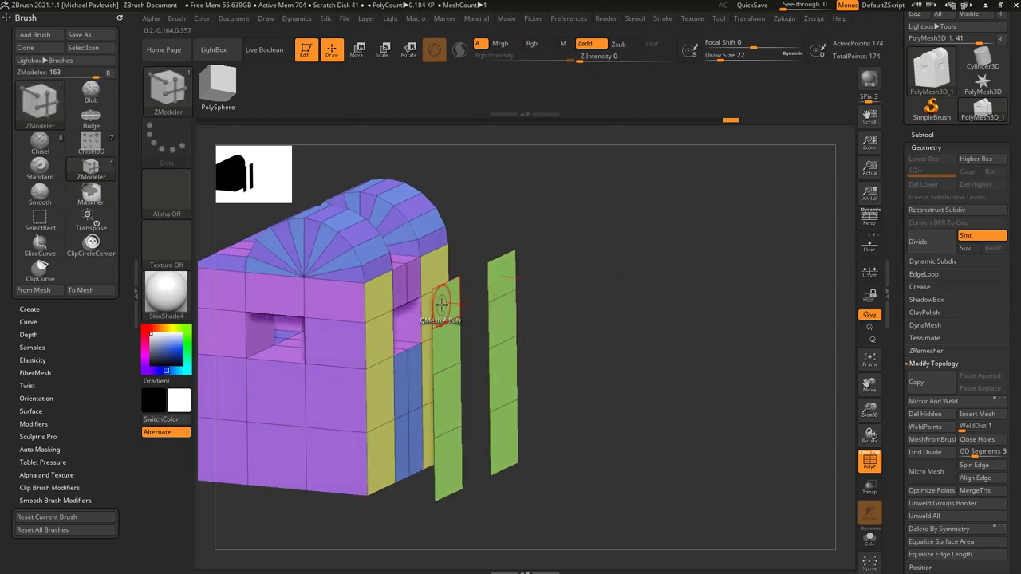
pyautogui.press('space')
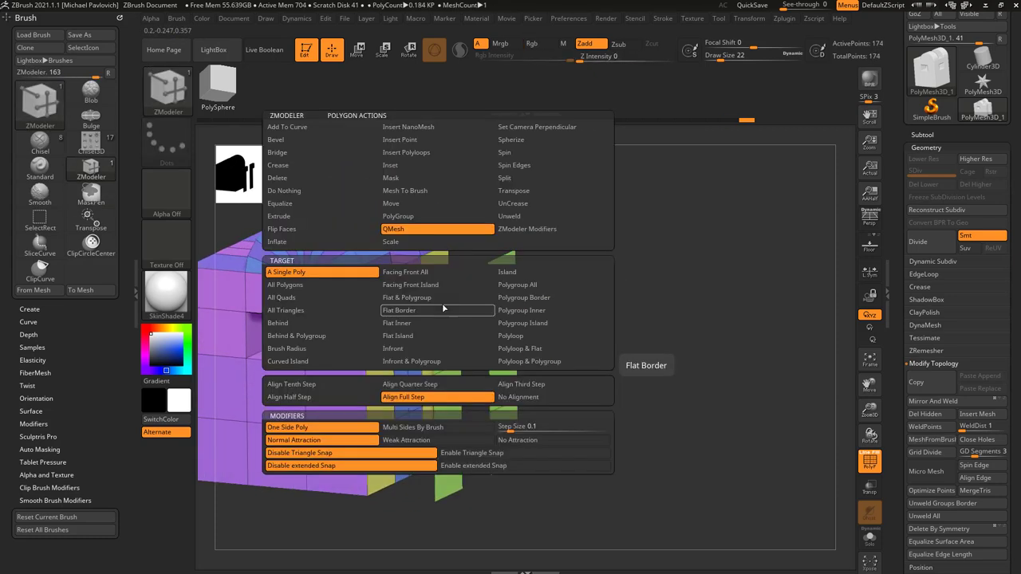
pyautogui.click(521, 297)
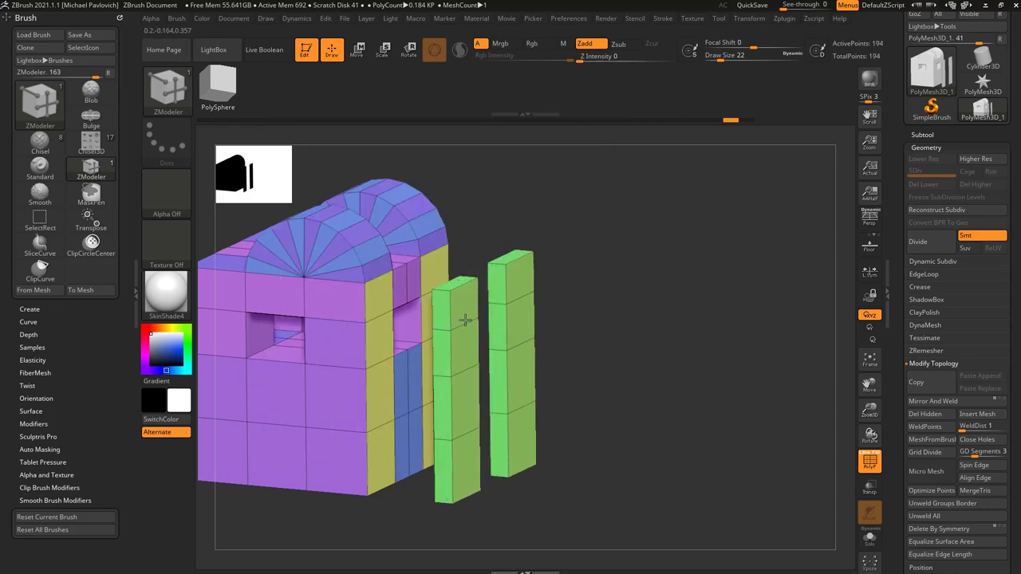
pyautogui.moveTo(465, 320); pyautogui.dragTo(474, 320)
# Try bridging polygons of the green strips to the yellow body strips with the Bridge action's Two Polys target.
pyautogui.moveTo(588, 319); pyautogui.dragTo(591, 277)
pyautogui.rightClick(455, 285)
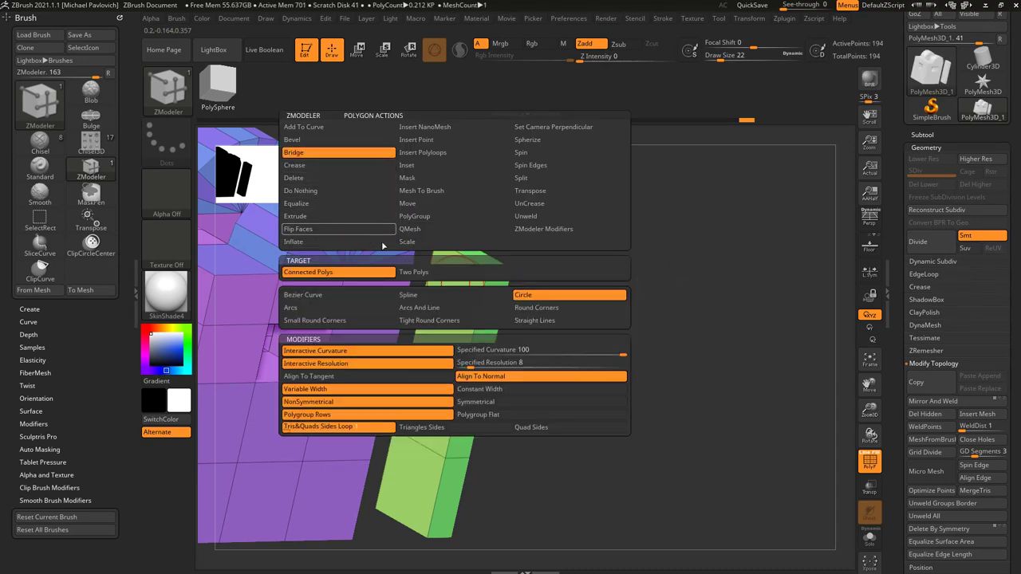
pyautogui.click(417, 272)
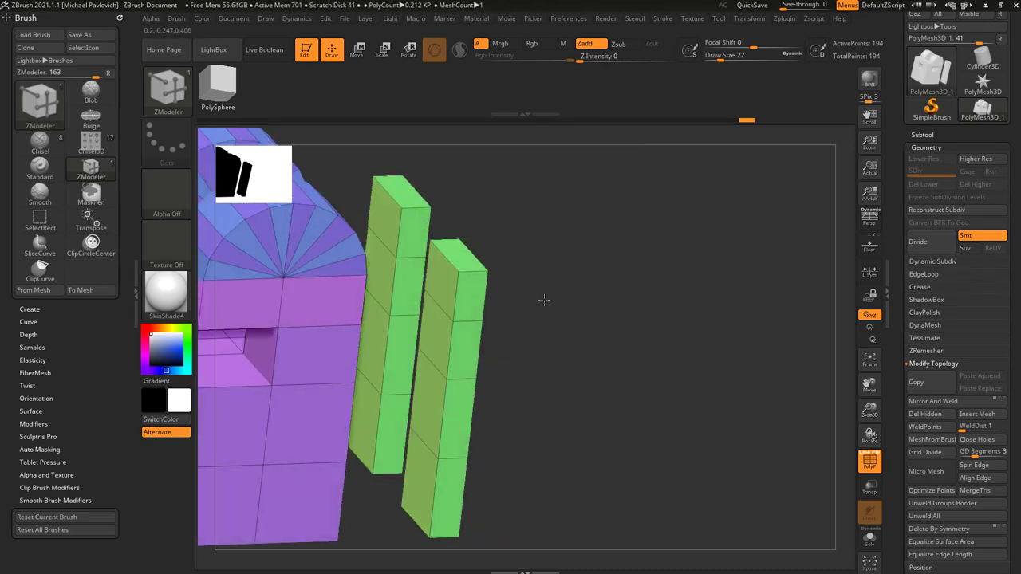
pyautogui.moveTo(544, 300); pyautogui.dragTo(455, 303)
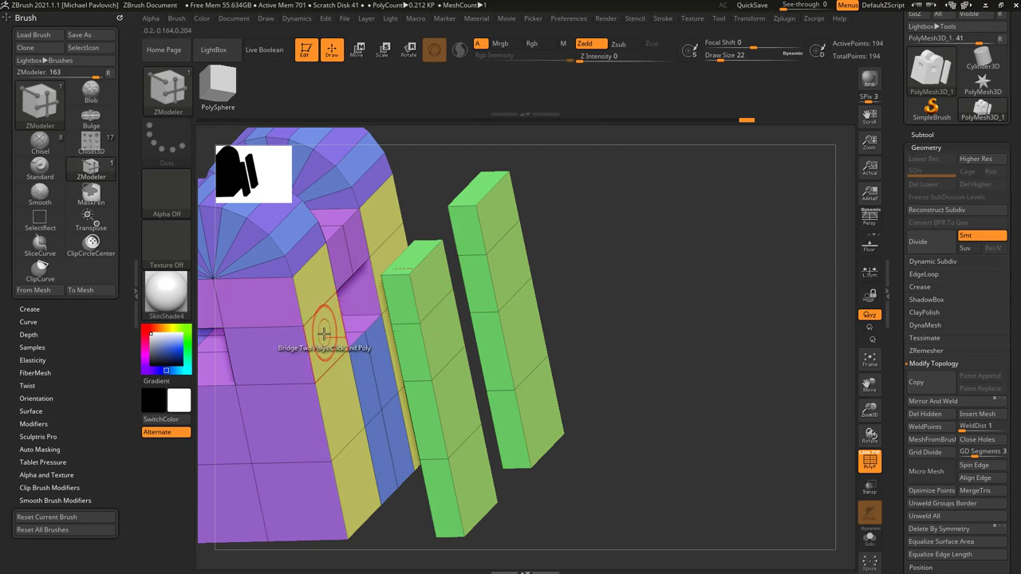
pyautogui.moveTo(431, 219); pyautogui.dragTo(524, 256)
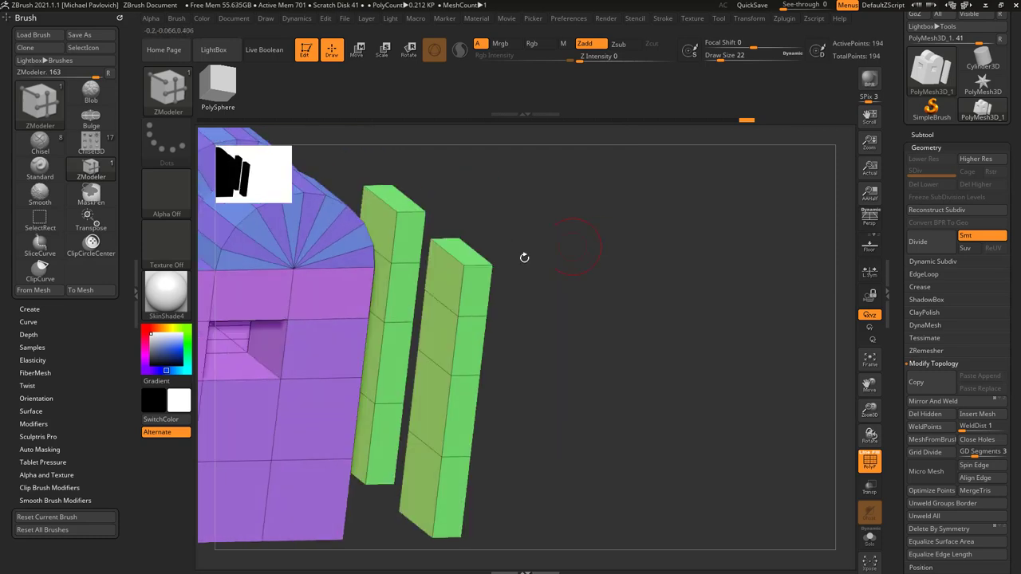
pyautogui.click(442, 278)
pyautogui.moveTo(592, 291); pyautogui.dragTo(509, 298)
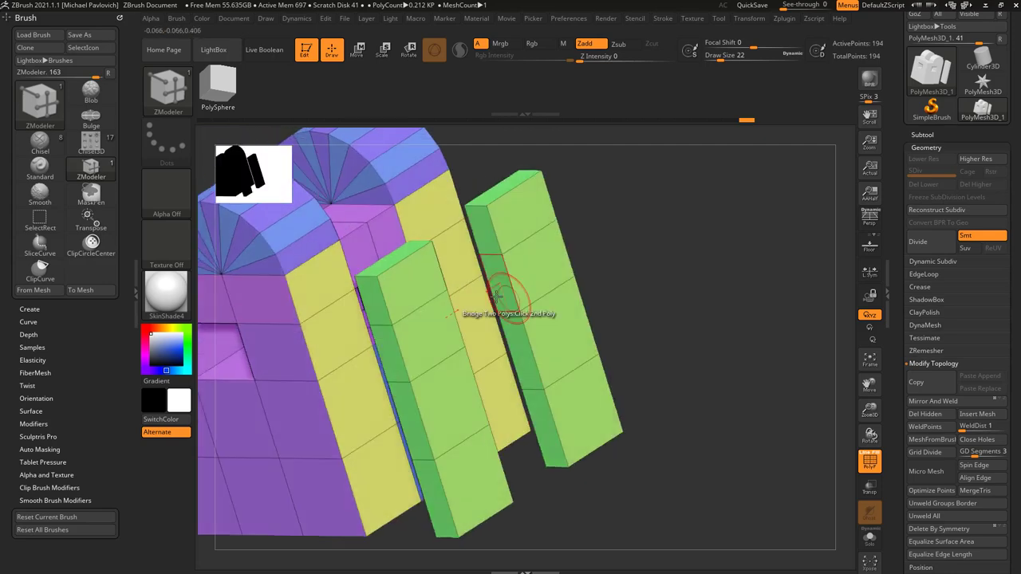
pyautogui.click(327, 337)
pyautogui.moveTo(587, 318); pyautogui.dragTo(670, 311)
pyautogui.hotkey('ctrl', 'z')
# Try deleting single polygons from the green strips and the yellow body strips with the Delete action.
pyautogui.press('space')
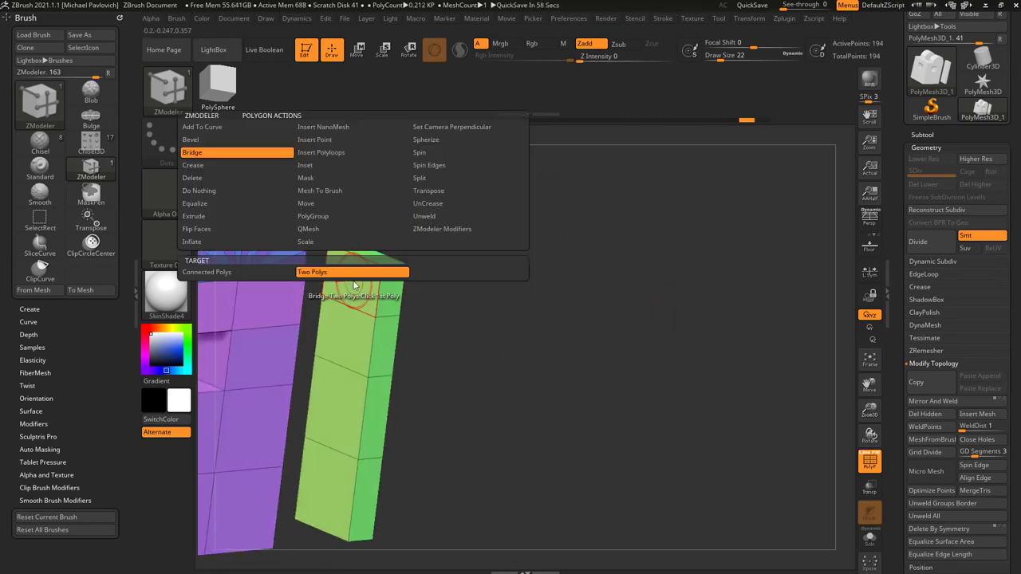
pyautogui.click(218, 178)
pyautogui.click(216, 272)
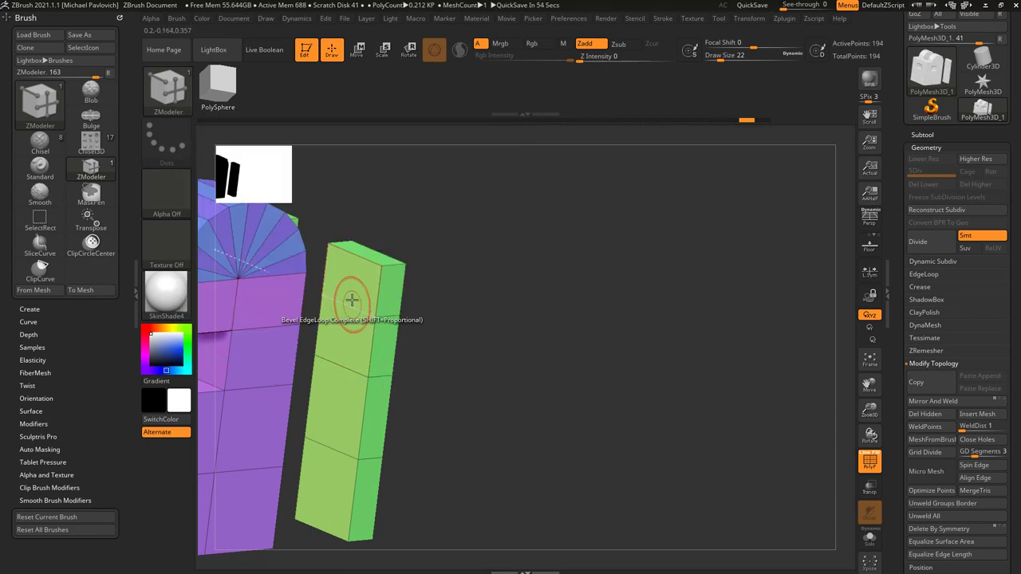
pyautogui.moveTo(490, 287); pyautogui.dragTo(654, 260)
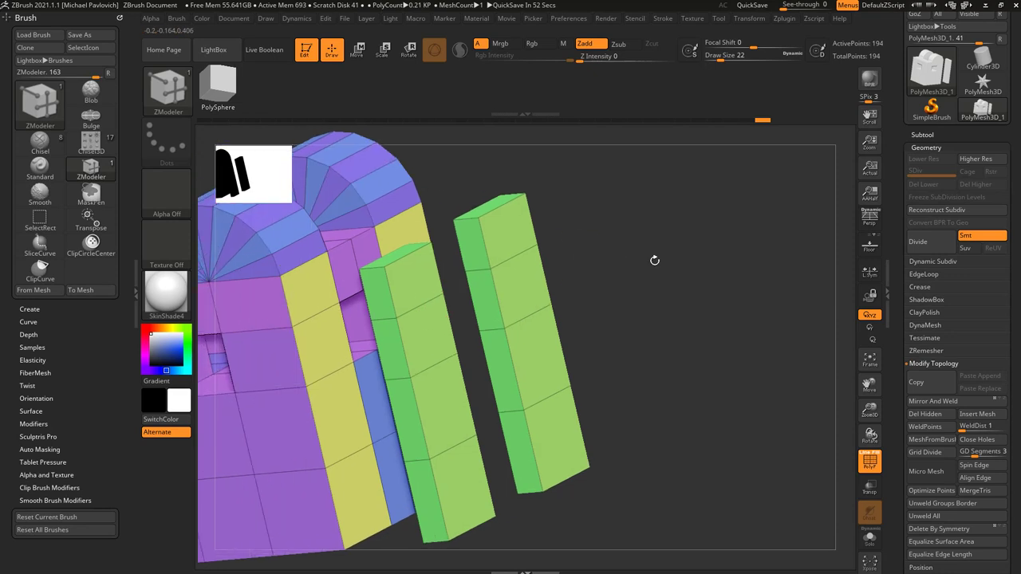
pyautogui.click(300, 289)
pyautogui.hotkey('ctrl', 'z')
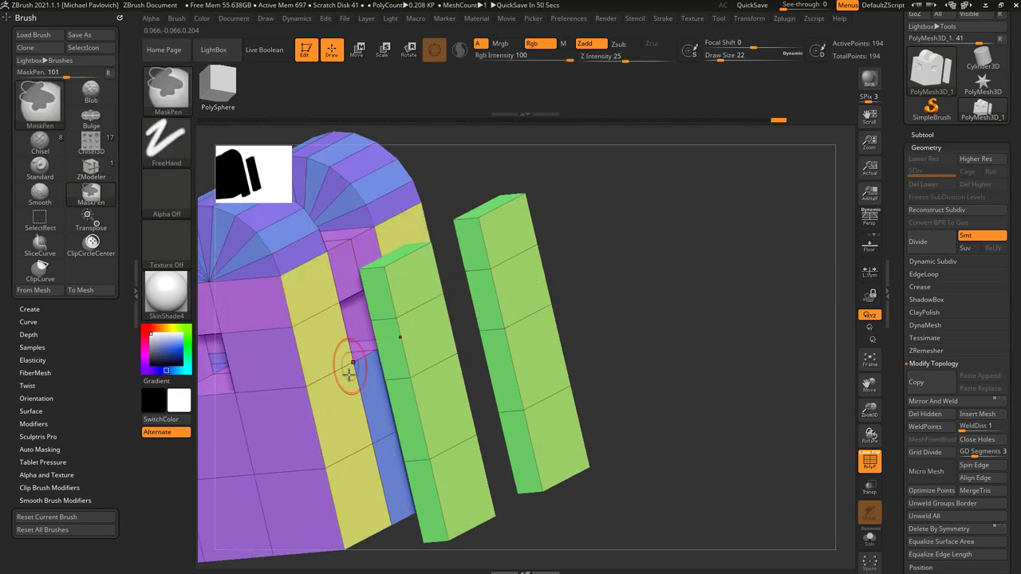
pyautogui.moveTo(590, 266); pyautogui.dragTo(460, 262)
pyautogui.hotkey('ctrl', 'z')
# Extrude individual polygons of the two green strips back onto the body with QMesh set to A Single Poly.
pyautogui.press('space')
pyautogui.click(316, 230)
pyautogui.click(253, 276)
pyautogui.moveTo(359, 279); pyautogui.dragTo(262, 285)
pyautogui.moveTo(477, 269); pyautogui.dragTo(360, 335)
pyautogui.moveTo(311, 370); pyautogui.dragTo(415, 348)
pyautogui.moveTo(497, 344); pyautogui.dragTo(547, 317)
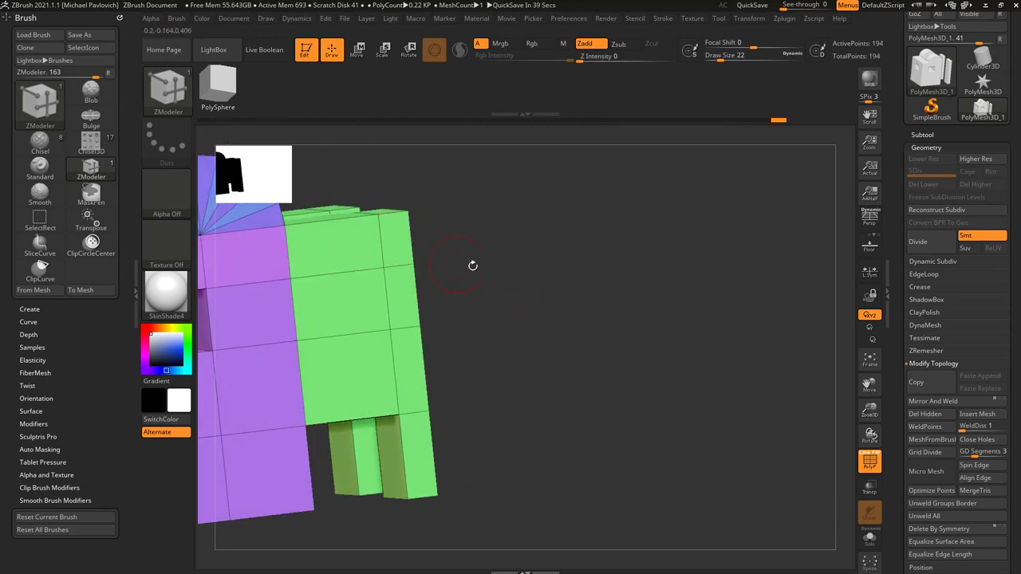
pyautogui.moveTo(473, 266); pyautogui.dragTo(429, 280)
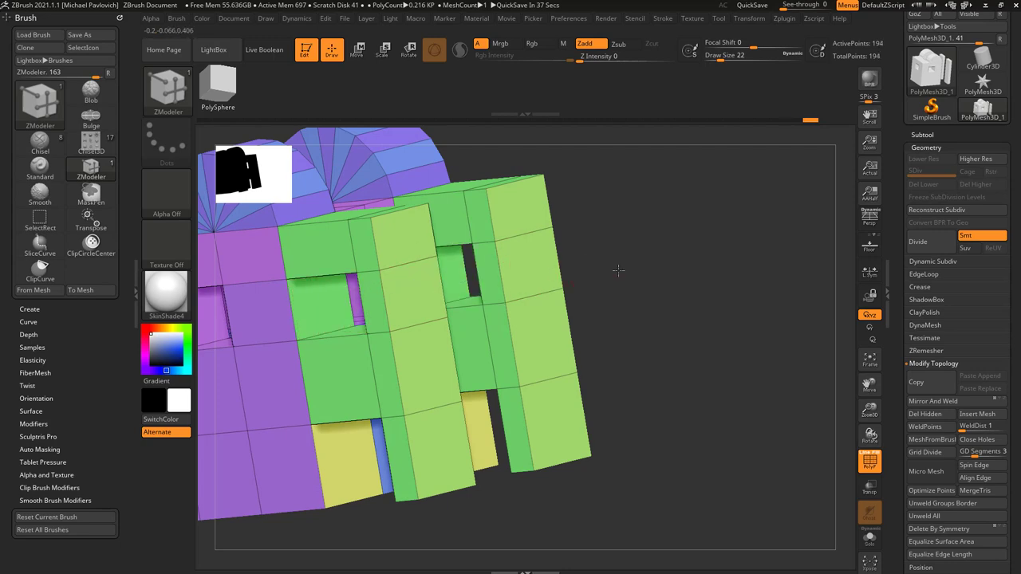
# Try one more single-polygon QMesh extrusion on the green strips and undo all the extrusions joining them to the body.
pyautogui.moveTo(618, 270); pyautogui.dragTo(589, 269)
pyautogui.moveTo(414, 289); pyautogui.dragTo(352, 297)
pyautogui.moveTo(606, 274); pyautogui.dragTo(580, 298)
pyautogui.hotkey('ctrl', 'z')
pyautogui.hotkey('ctrl', 'z')
pyautogui.hotkey('ctrl', 'z')
pyautogui.hotkey('ctrl', 'z')
pyautogui.hotkey('ctrl', 'z')
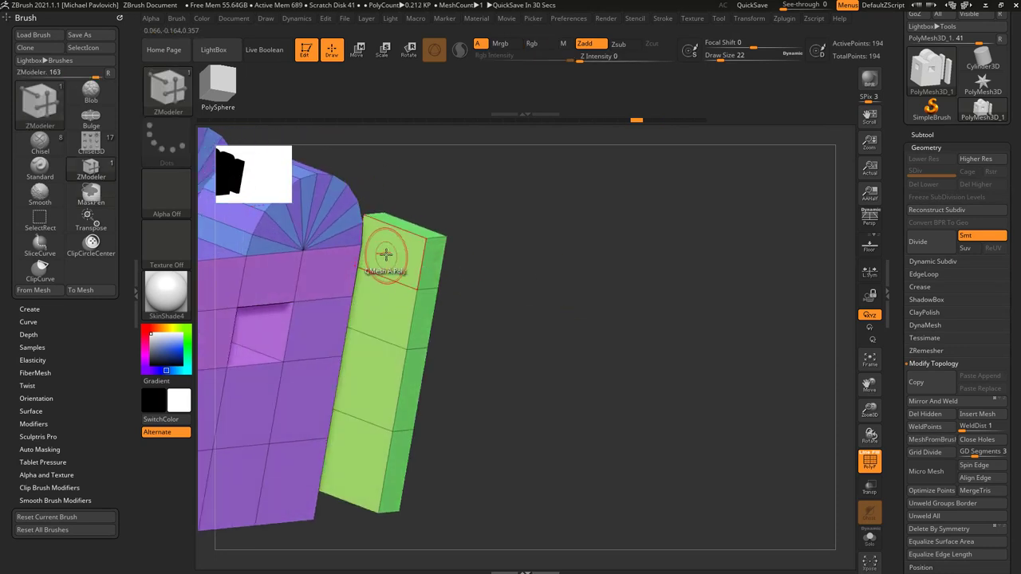
# Delete the top inner polygon of each green strip and a lower polygon of each yellow body strip.
pyautogui.rightClick(385, 254)
pyautogui.click(232, 178)
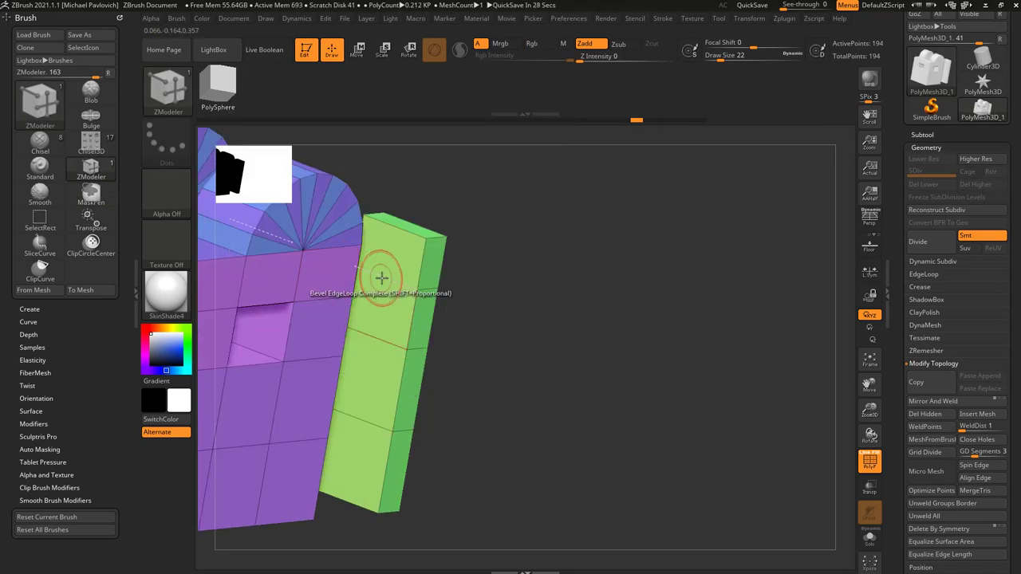
pyautogui.click(392, 250)
pyautogui.moveTo(498, 300); pyautogui.dragTo(415, 343)
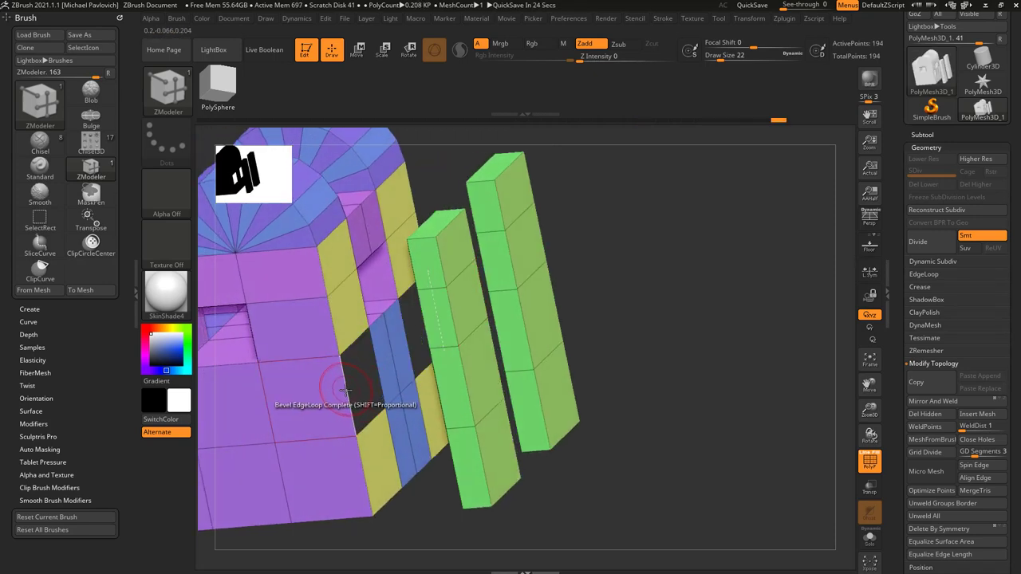
# Bridge the openings in the green strips to the openings in the yellow body strips using the edge Bridge action's Two Holes target.
pyautogui.rightClick(345, 391)
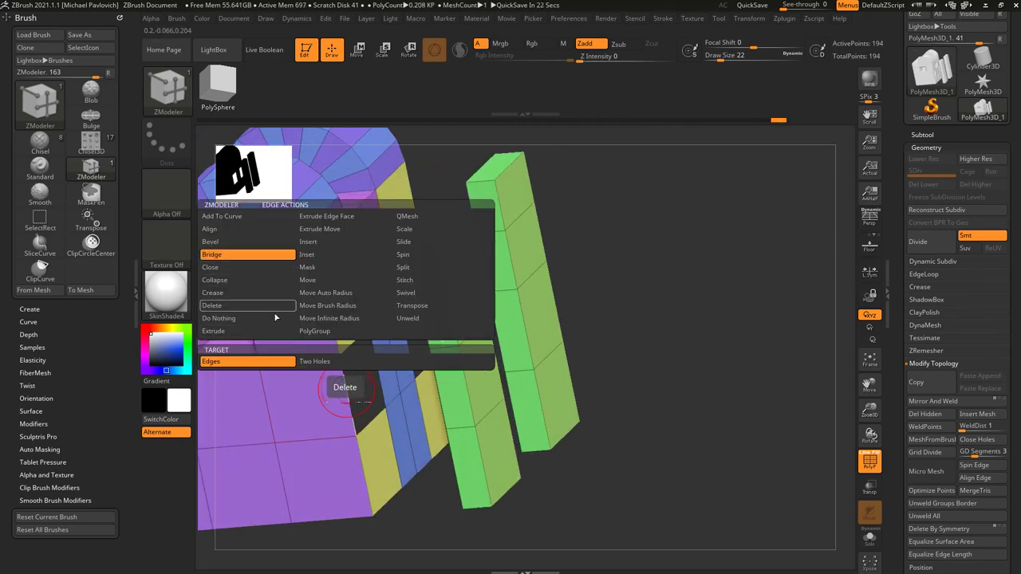
pyautogui.click(314, 361)
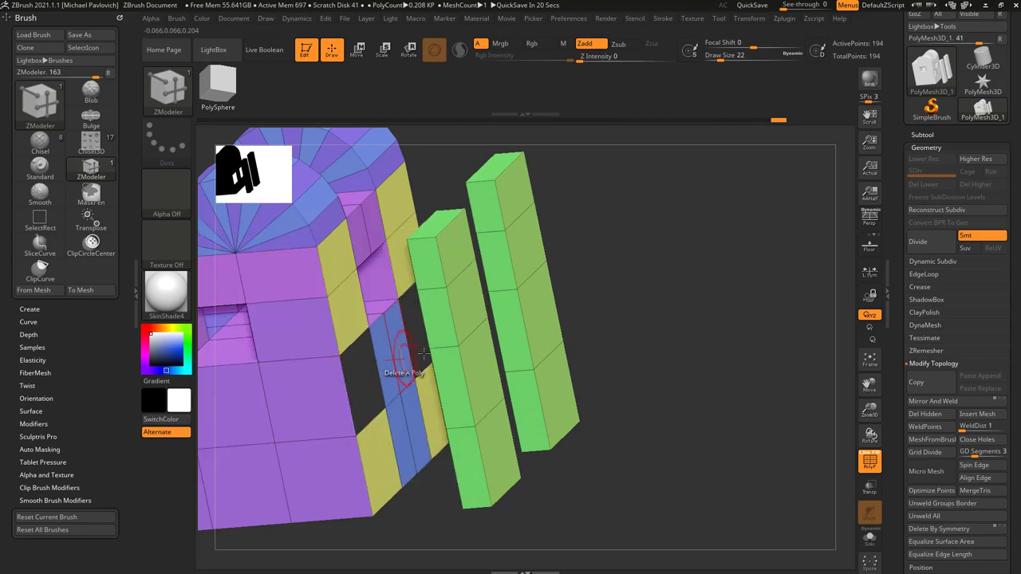
pyautogui.moveTo(594, 339); pyautogui.dragTo(663, 298)
pyautogui.click(426, 258)
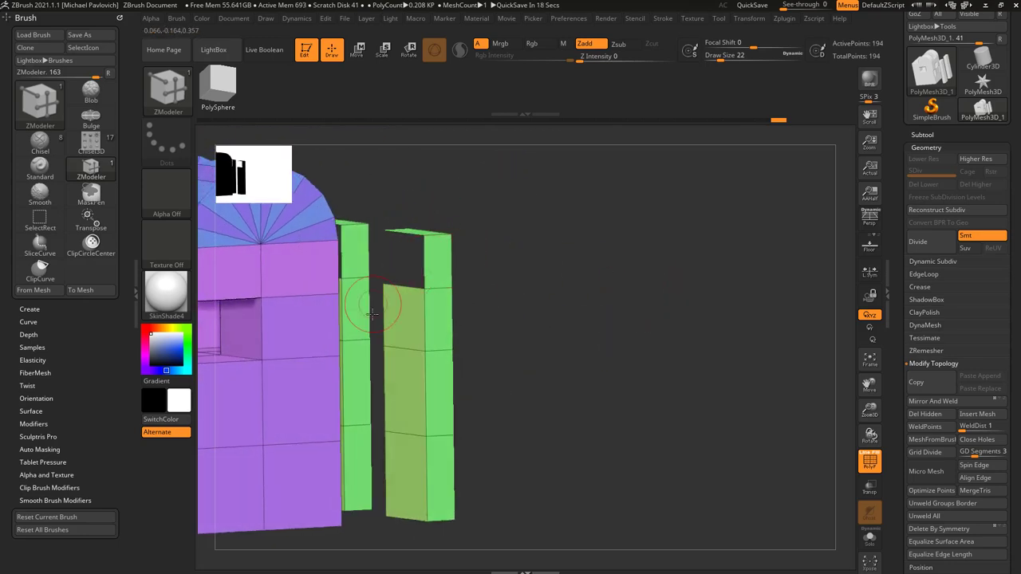
pyautogui.moveTo(372, 314); pyautogui.dragTo(331, 369, button='right')
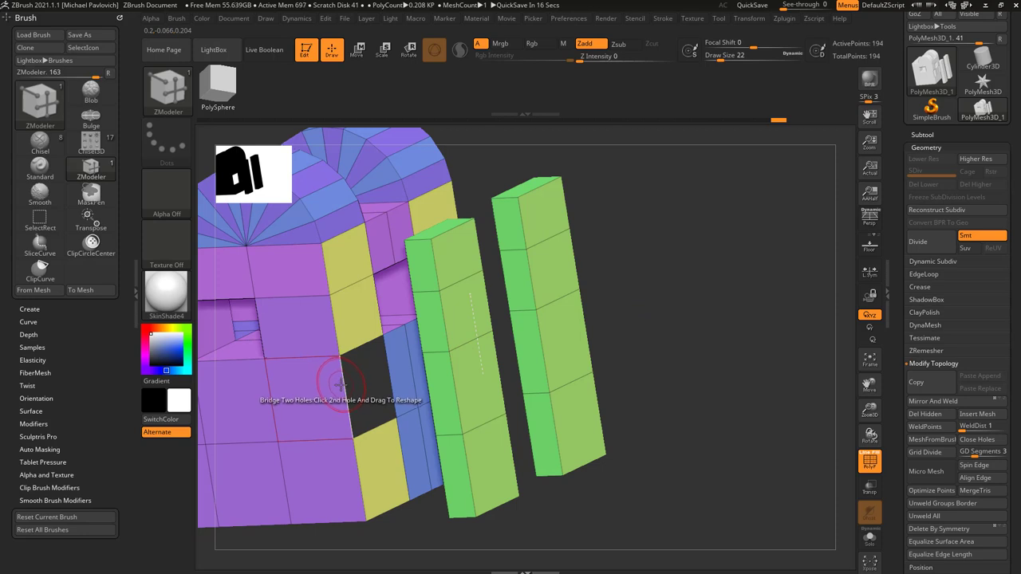
pyautogui.moveTo(592, 291); pyautogui.dragTo(661, 277)
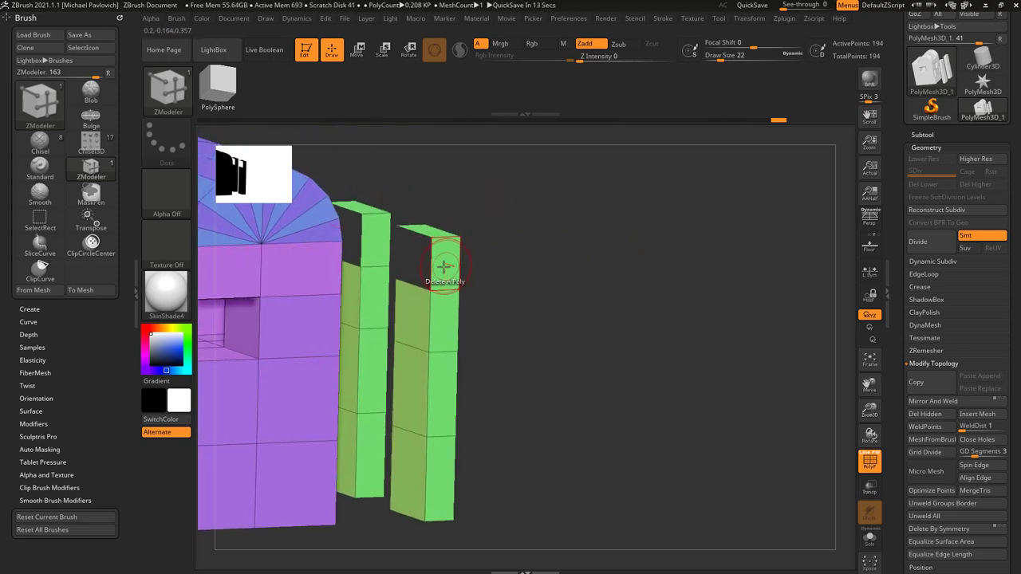
pyautogui.click(436, 250)
pyautogui.moveTo(437, 250)
pyautogui.mouseDown()
pyautogui.moveTo(426, 269)
pyautogui.moveTo(544, 276)
pyautogui.moveTo(496, 274)
pyautogui.moveTo(498, 233)
pyautogui.moveTo(491, 262)
pyautogui.moveTo(445, 267)
pyautogui.moveTo(438, 235)
pyautogui.moveTo(436, 244)
pyautogui.mouseUp()
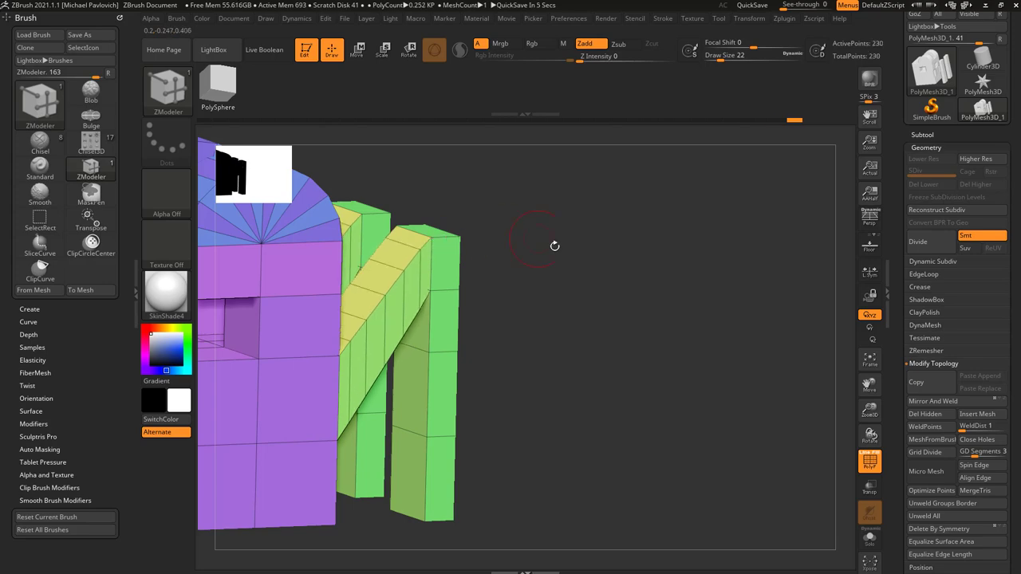
# Undo the hole bridges and the polygon deletions on the strips.
pyautogui.moveTo(554, 244); pyautogui.dragTo(410, 264)
pyautogui.hotkey('ctrl', 'z')
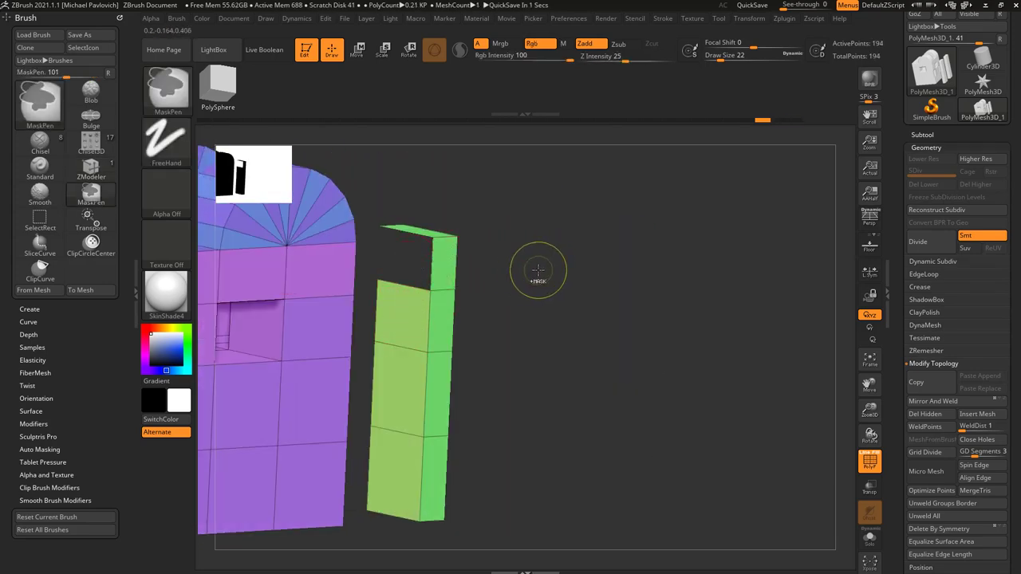
pyautogui.moveTo(502, 273); pyautogui.dragTo(485, 250)
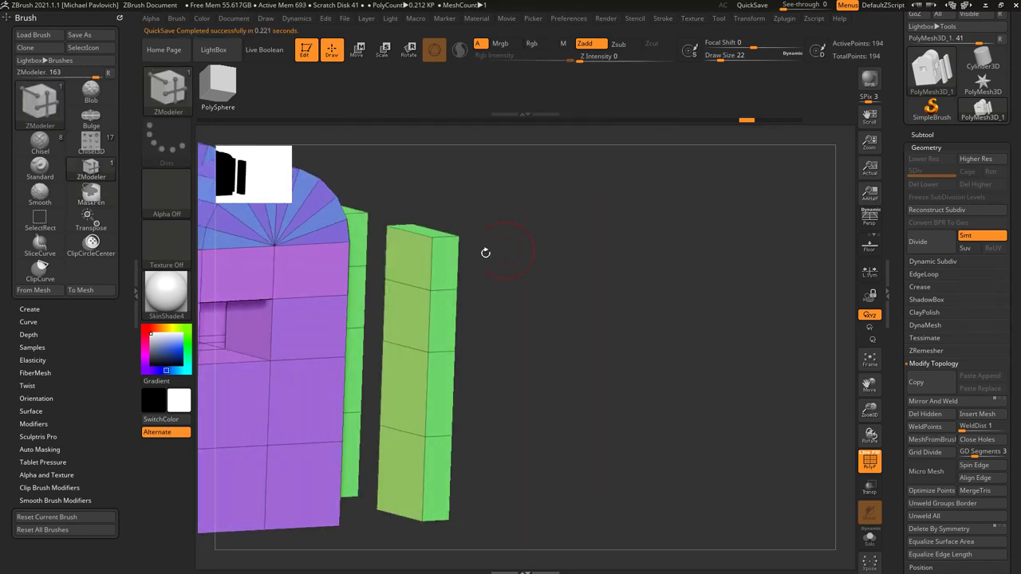
# Try the Equalize action with the A Single Poly target on the near green strip.
pyautogui.press('space')
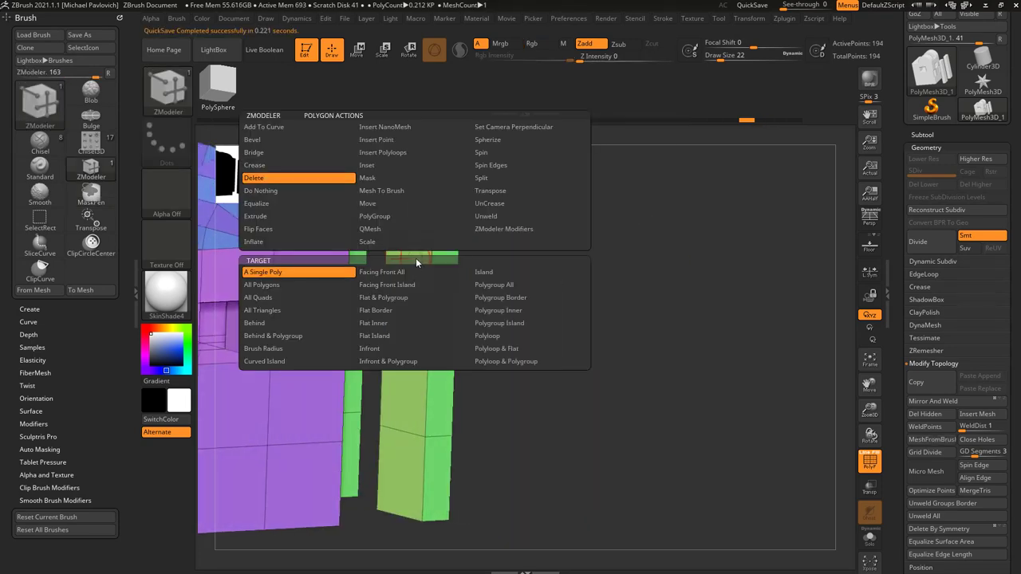
pyautogui.click(277, 206)
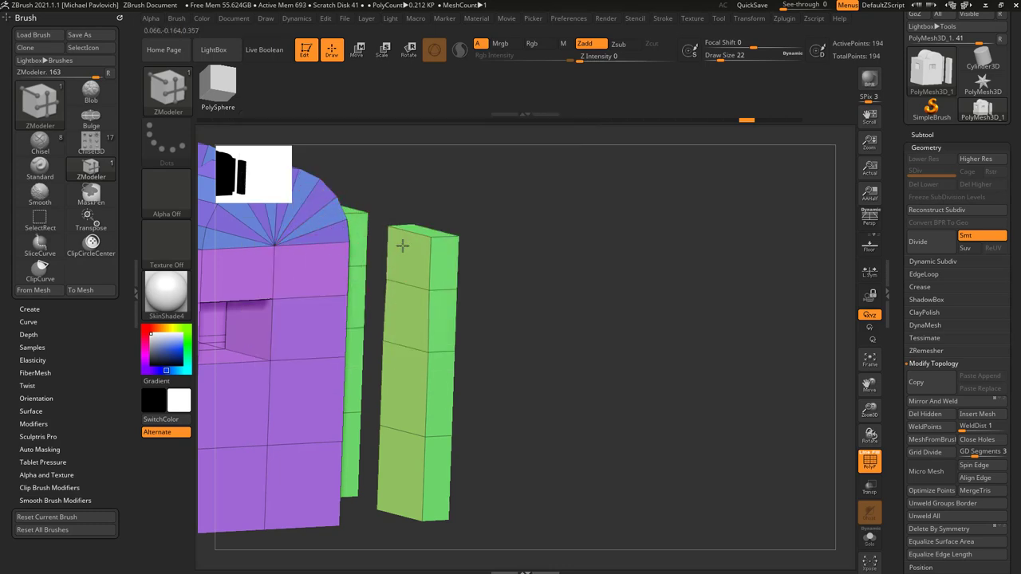
pyautogui.click(400, 289)
pyautogui.moveTo(473, 204); pyautogui.dragTo(479, 240)
pyautogui.hotkey('ctrl', 'z')
# Set the Extrude action's target to Polygroup All and try extruding the green strips' polygroup.
pyautogui.press('space')
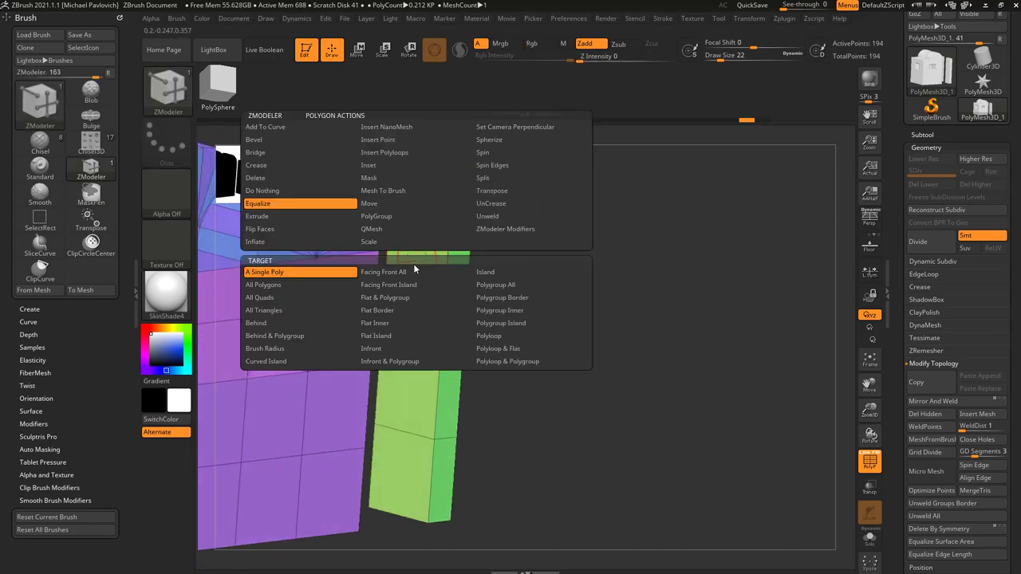
pyautogui.click(257, 216)
pyautogui.click(495, 285)
pyautogui.moveTo(453, 232); pyautogui.dragTo(401, 260, button='right')
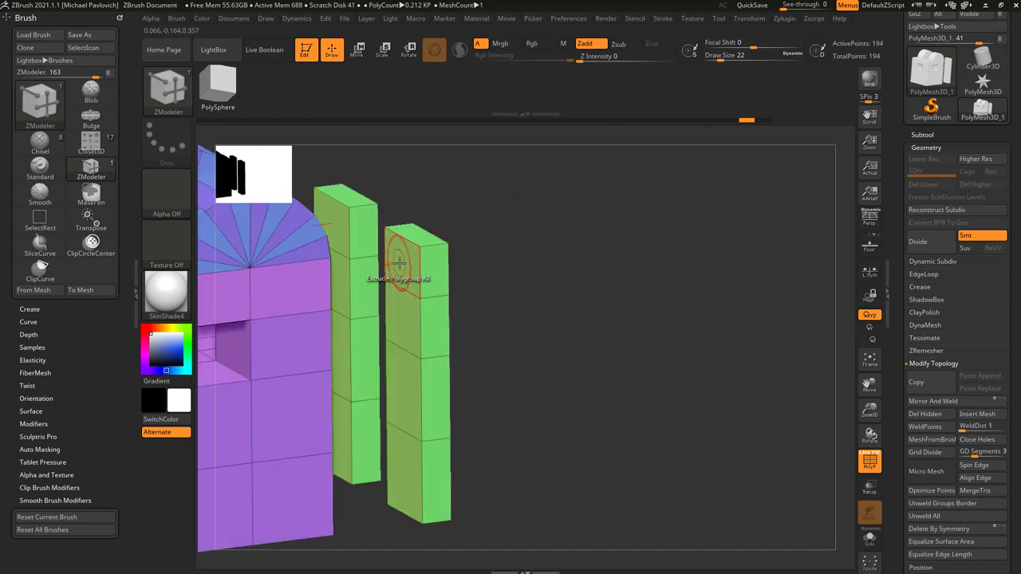
pyautogui.moveTo(399, 262); pyautogui.dragTo(342, 229)
pyautogui.hotkey('ctrl', 'z')
# Flip the whole model's faces in Display Properties, examine the inside, and flip the faces back.
pyautogui.press('space')
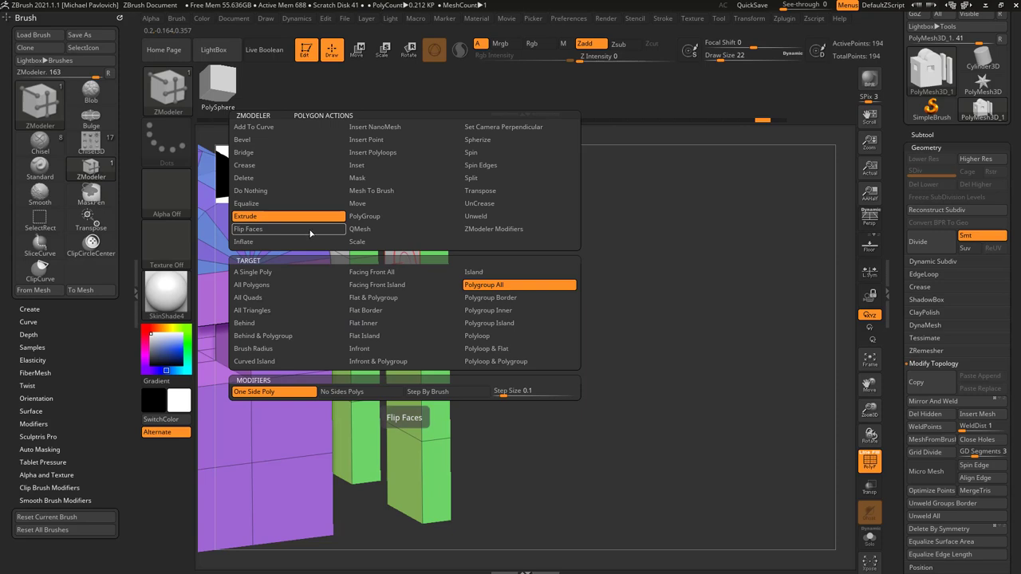
pyautogui.moveTo(902, 392); pyautogui.dragTo(916, 205)
pyautogui.click(938, 257)
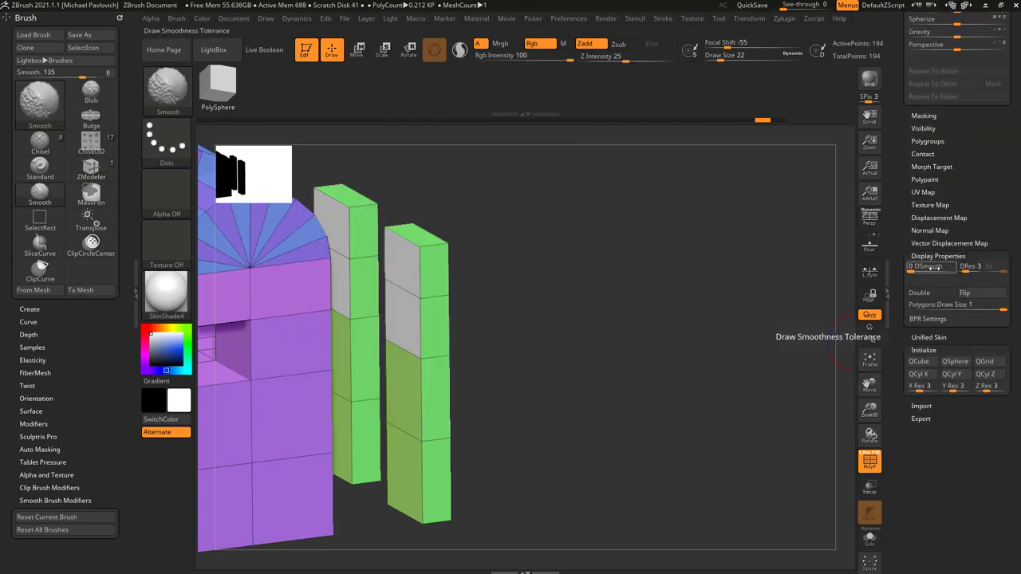
pyautogui.click(972, 294)
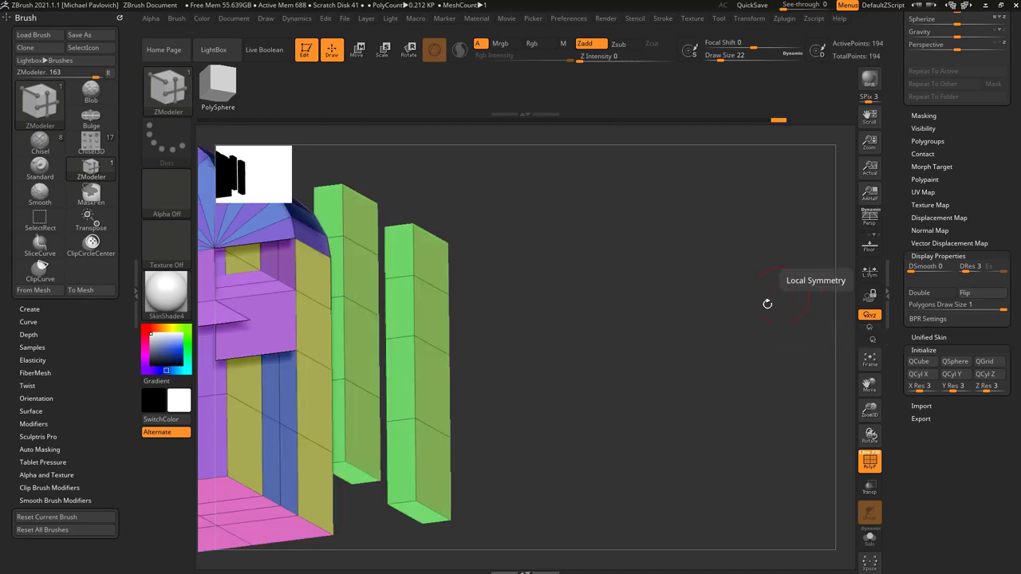
pyautogui.moveTo(768, 285); pyautogui.dragTo(832, 308)
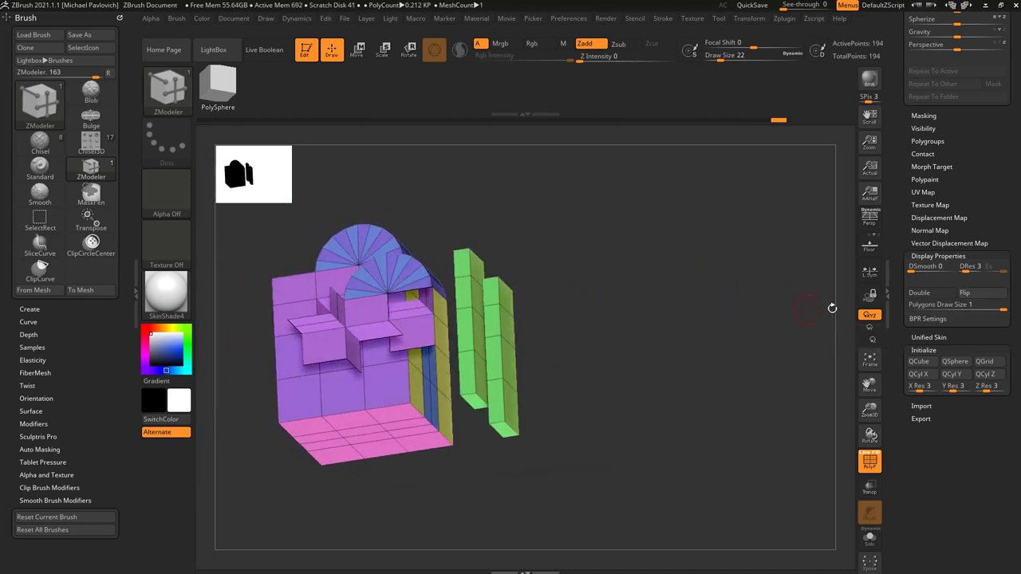
pyautogui.click(975, 297)
pyautogui.keyDown('alt'); pyautogui.moveTo(765, 301); pyautogui.dragTo(506, 275); pyautogui.keyUp('alt')
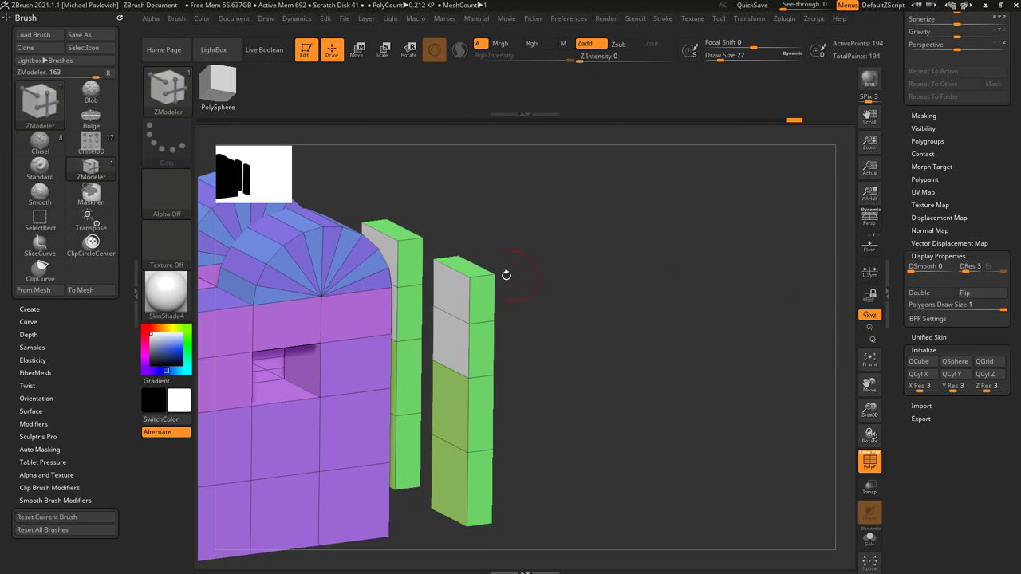
# Try the Inflate action with A Single Poly and By Face Normal on the near green strip's upper inner polygon.
pyautogui.press('space')
pyautogui.click(365, 244)
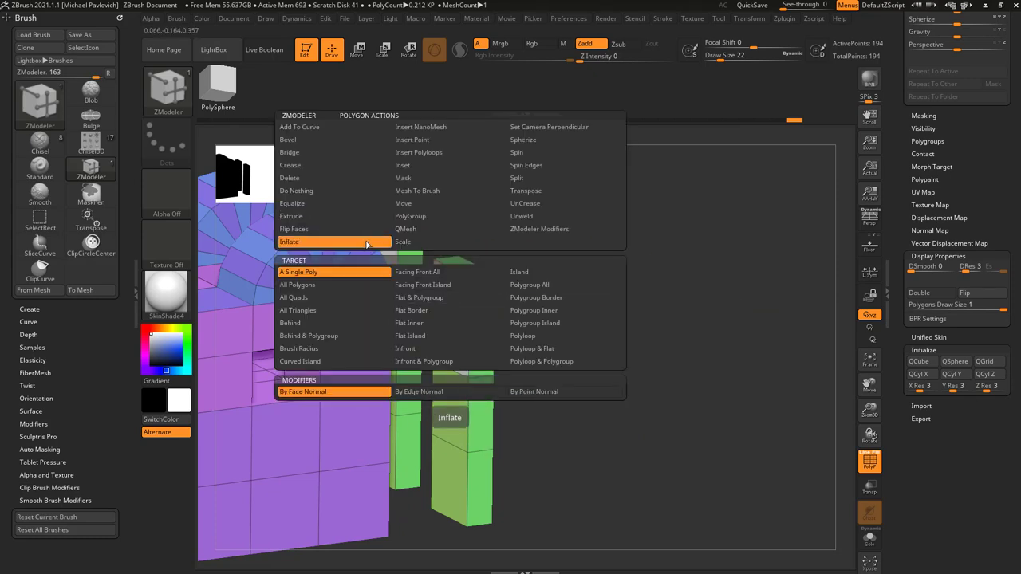
pyautogui.moveTo(450, 300); pyautogui.dragTo(438, 348)
pyautogui.hotkey('ctrl', 'z')
pyautogui.hotkey('ctrl', 'z')
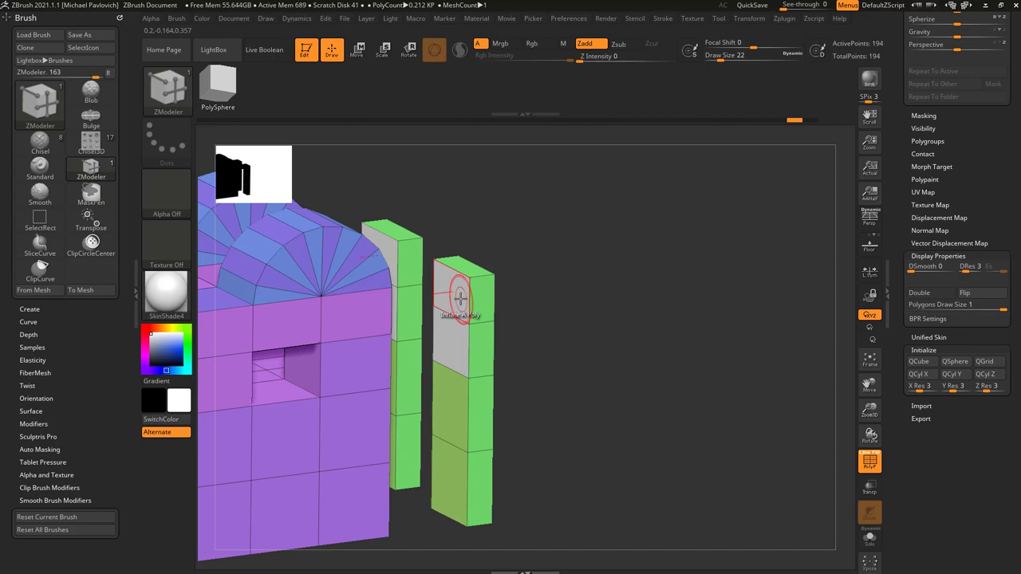
# Set the Inflate target to All Polygons and try inflating the whole model.
pyautogui.press('space')
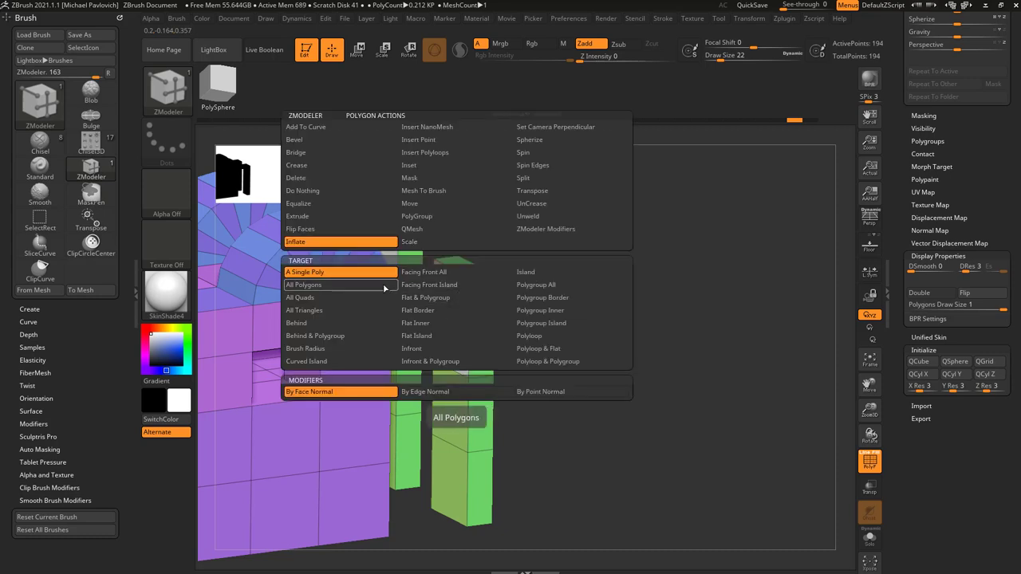
pyautogui.click(304, 285)
pyautogui.moveTo(475, 298)
pyautogui.mouseDown()
pyautogui.moveTo(428, 301)
pyautogui.moveTo(458, 292)
pyautogui.moveTo(447, 298)
pyautogui.moveTo(553, 299)
pyautogui.mouseUp()
pyautogui.press('ctrl')
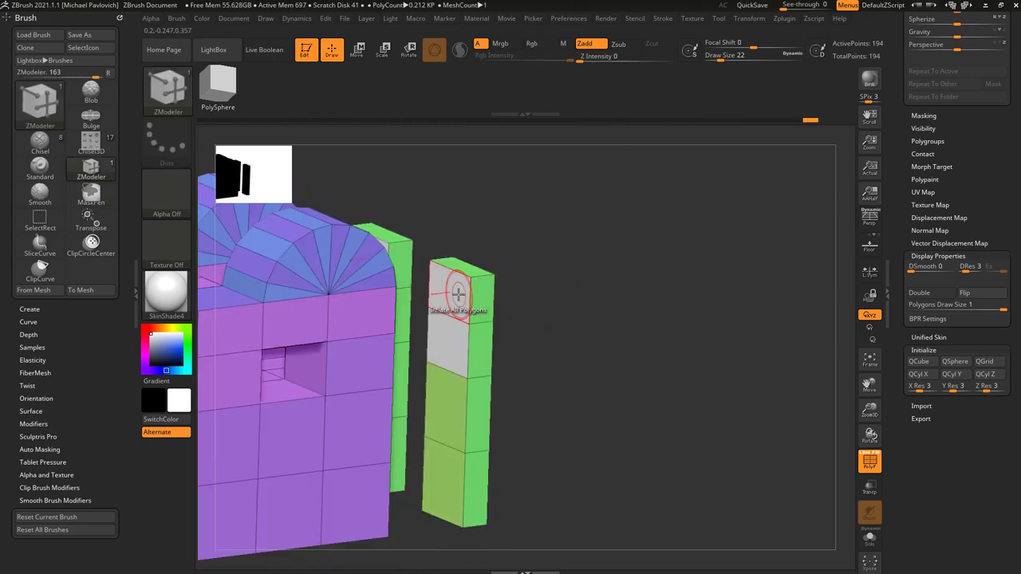
# Set the polygon action to Insert Point and try adding center points to the green strips' upper polygons.
pyautogui.press('space')
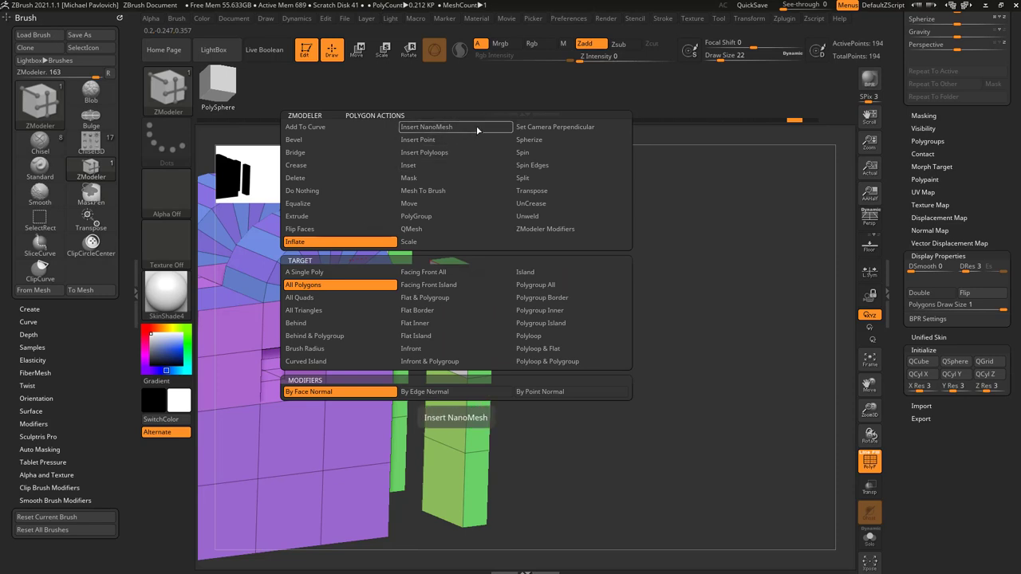
pyautogui.click(418, 139)
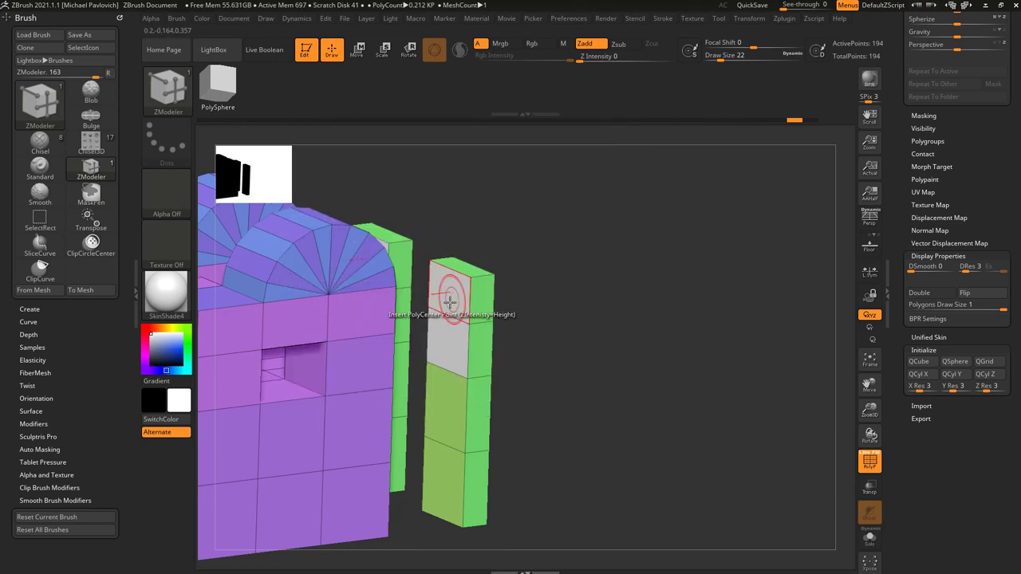
pyautogui.moveTo(589, 320); pyautogui.dragTo(496, 293)
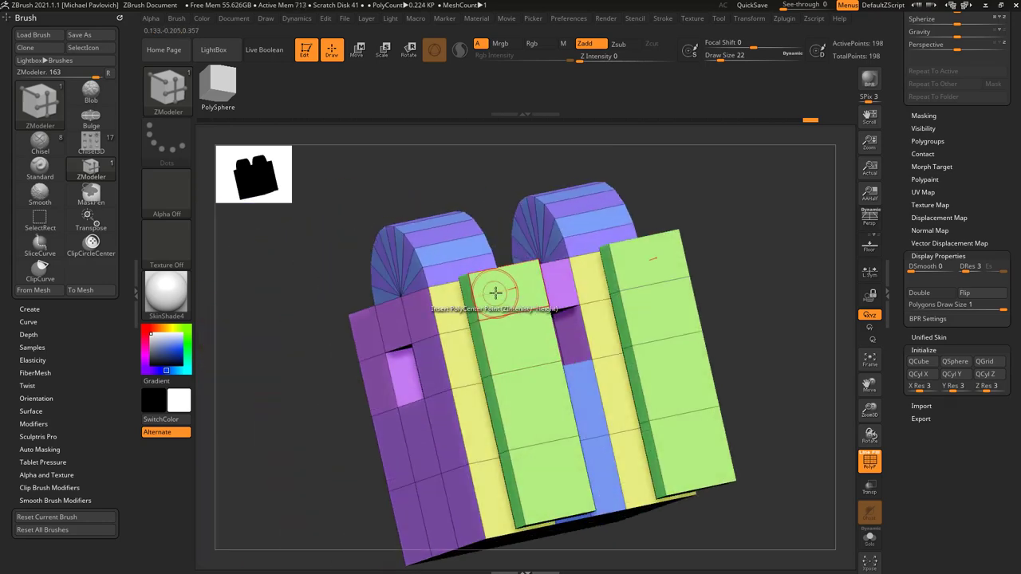
pyautogui.click(517, 333)
pyautogui.moveTo(247, 369); pyautogui.dragTo(284, 383)
pyautogui.moveTo(645, 281); pyautogui.dragTo(605, 304, button='right')
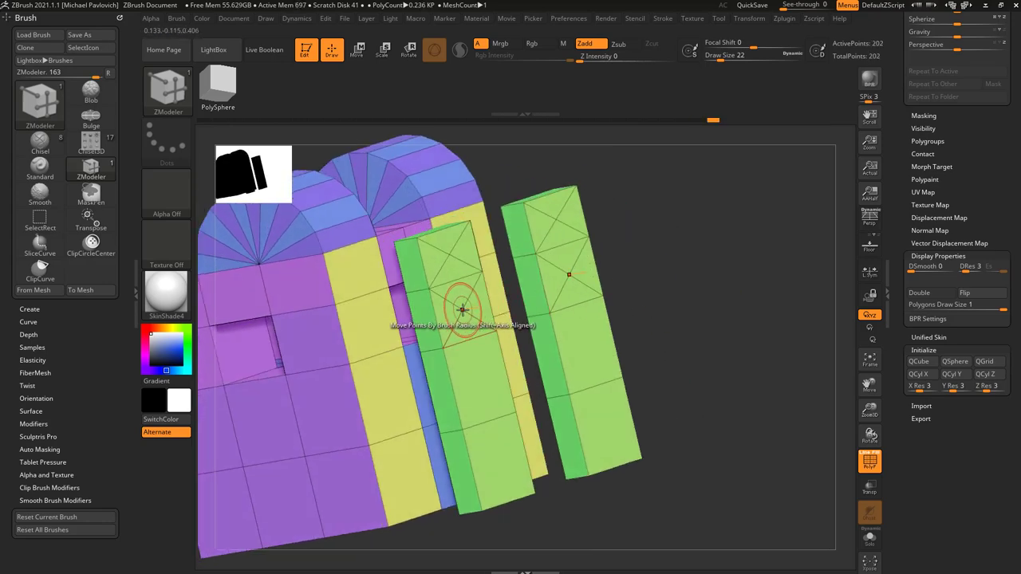
# Try splitting the inserted center point of each green strip's second polygon into a small square of polygons.
pyautogui.press('space')
pyautogui.click(518, 309)
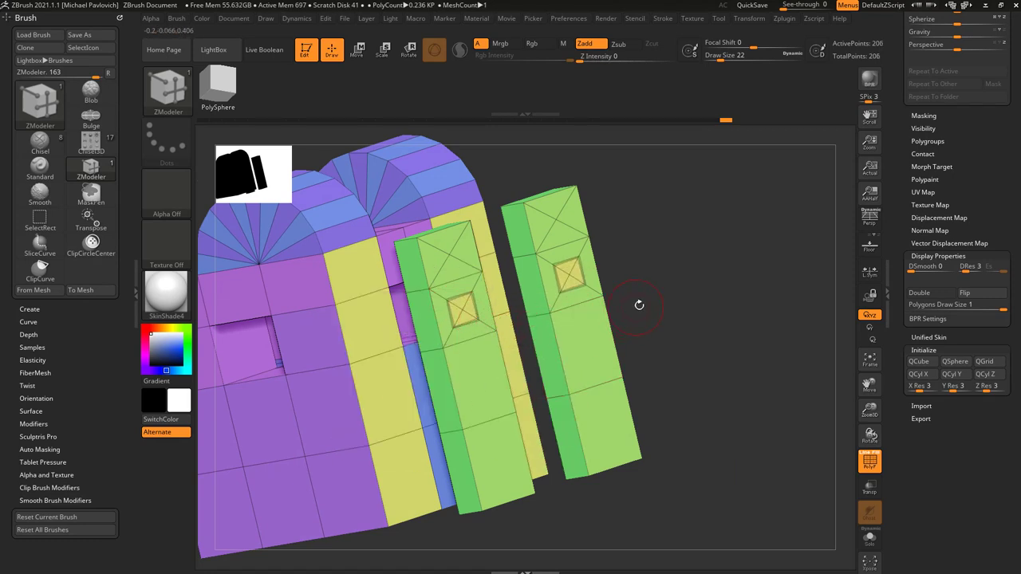
pyautogui.keyDown('ctrl'); pyautogui.moveTo(638, 304); pyautogui.dragTo(662, 322, button='right'); pyautogui.keyUp('ctrl')
pyautogui.hotkey('ctrl', 'z')
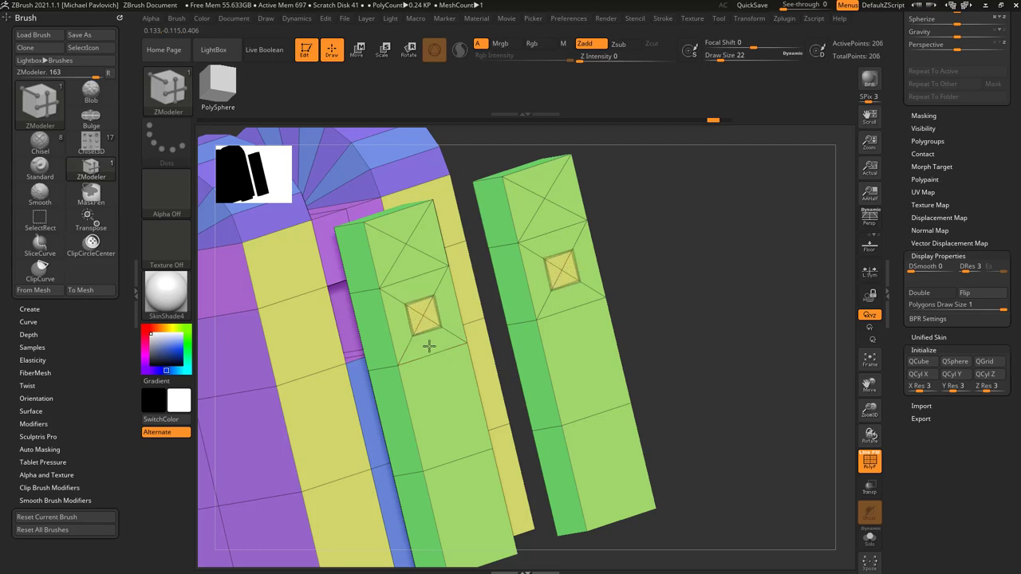
pyautogui.moveTo(660, 284); pyautogui.dragTo(709, 274, button='right')
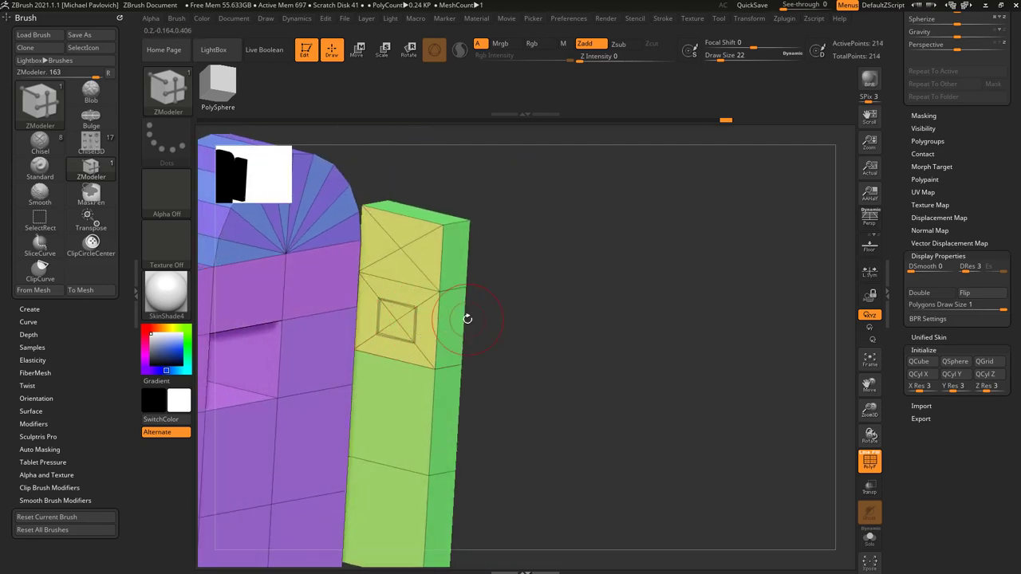
pyautogui.moveTo(560, 318); pyautogui.dragTo(446, 320, button='right')
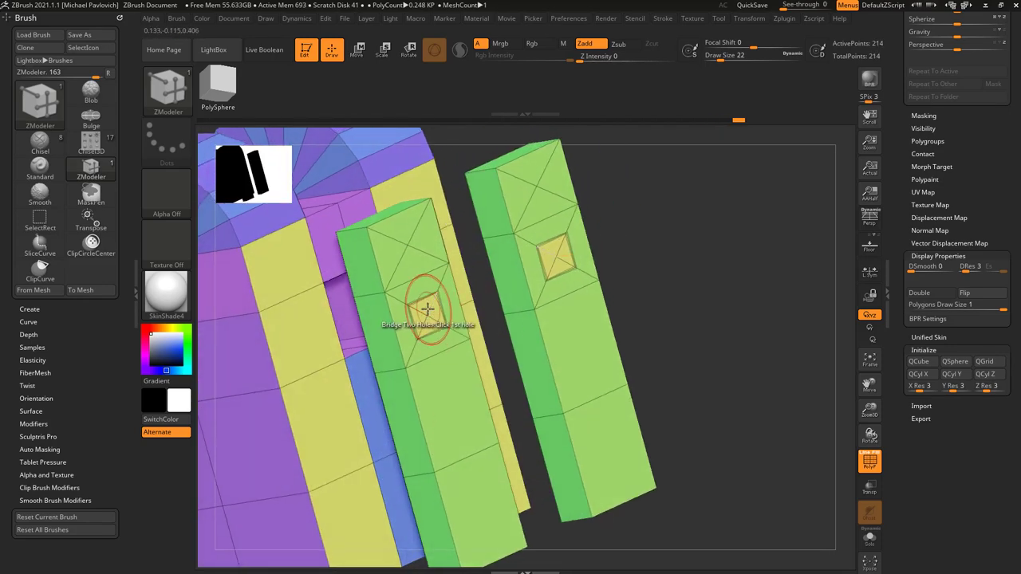
# Mark the small squares on the green strips as a temporary white group and try the QMesh action on them.
pyautogui.moveTo(426, 315); pyautogui.dragTo(421, 321)
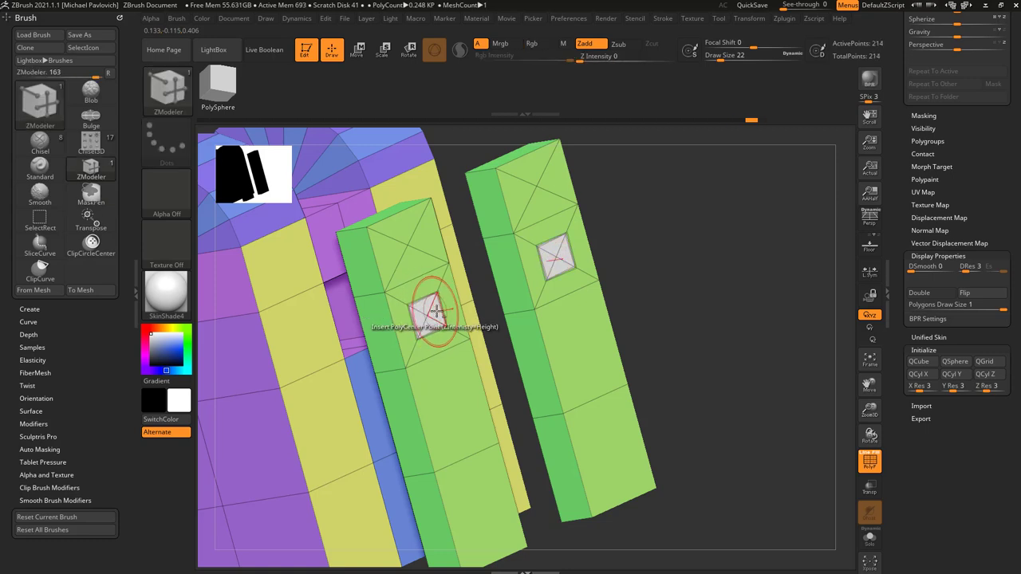
pyautogui.press('space')
pyautogui.click(390, 230)
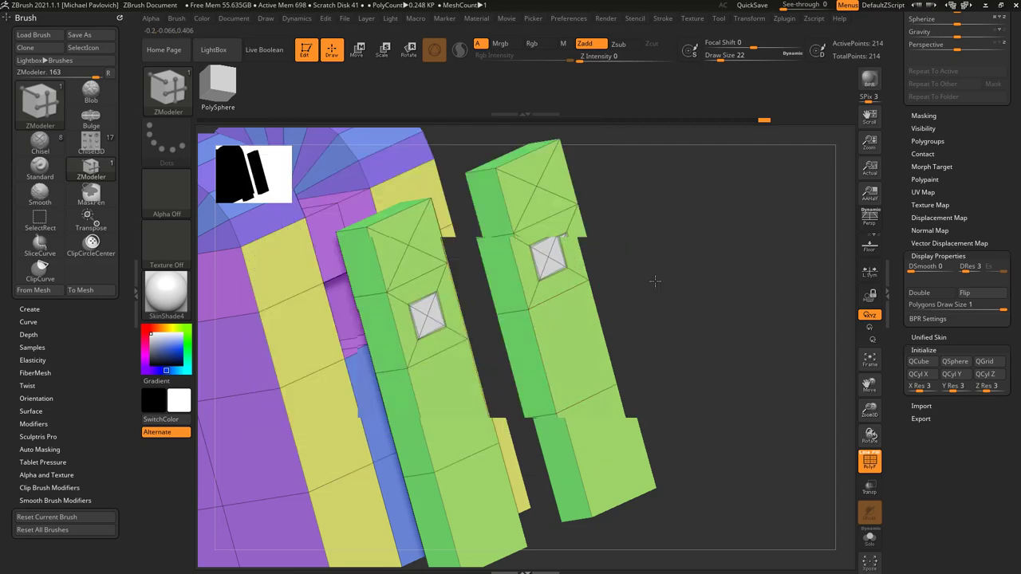
pyautogui.moveTo(576, 275)
pyautogui.mouseDown()
pyautogui.moveTo(639, 244)
pyautogui.moveTo(609, 210)
pyautogui.moveTo(544, 267)
pyautogui.moveTo(643, 288)
pyautogui.moveTo(643, 271)
pyautogui.moveTo(593, 255)
pyautogui.moveTo(681, 256)
pyautogui.moveTo(697, 269)
pyautogui.moveTo(657, 269)
pyautogui.mouseUp()
# Undo the point insertions, splits and temporary grouping on the green strips.
pyautogui.press('ctrl')
pyautogui.hotkey('ctrl', 'z')
pyautogui.hotkey('ctrl', 'z')
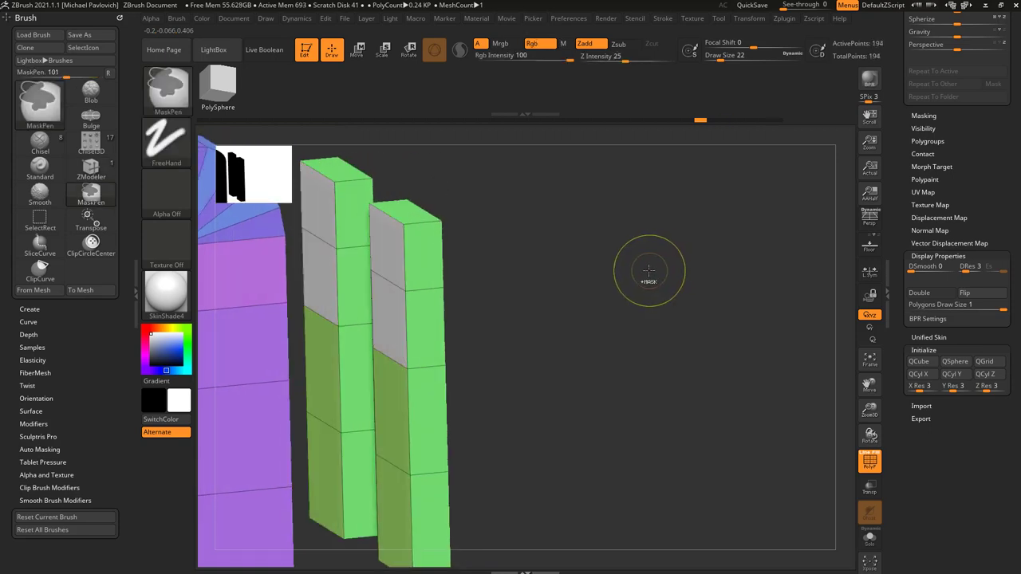
pyautogui.hotkey('ctrl', 'z')
pyautogui.hotkey('ctrl', 'z')
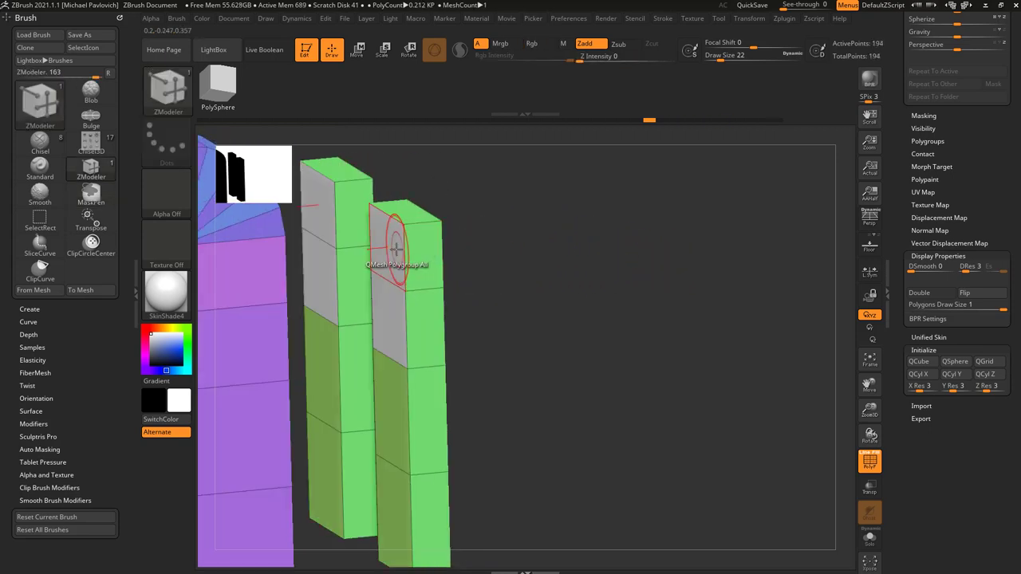
# Set the polygon action to Inset with Polygroup All and try insetting the white polygons as an Equidistant Inset Region.
pyautogui.press('space')
pyautogui.click(363, 168)
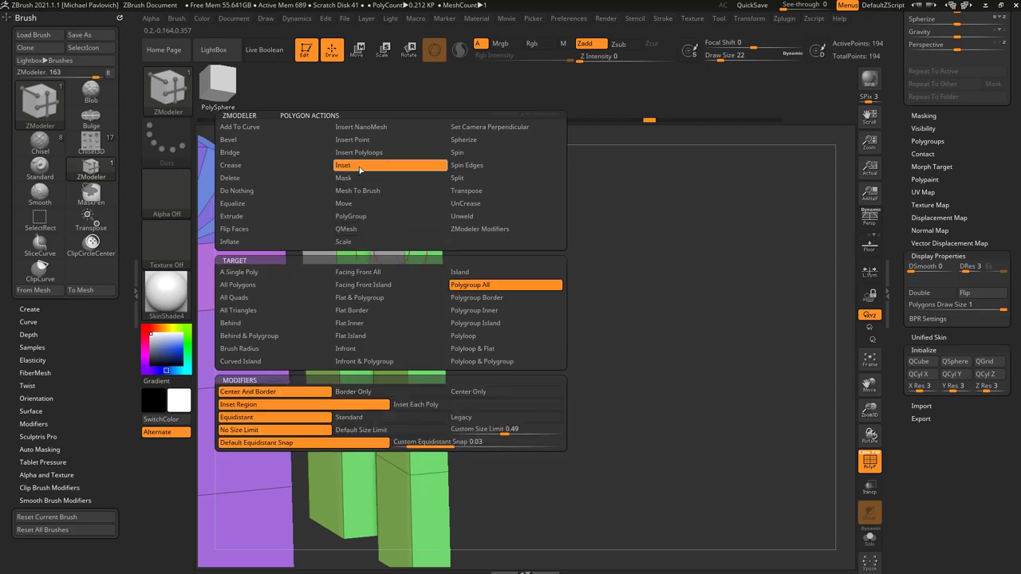
pyautogui.press('space')
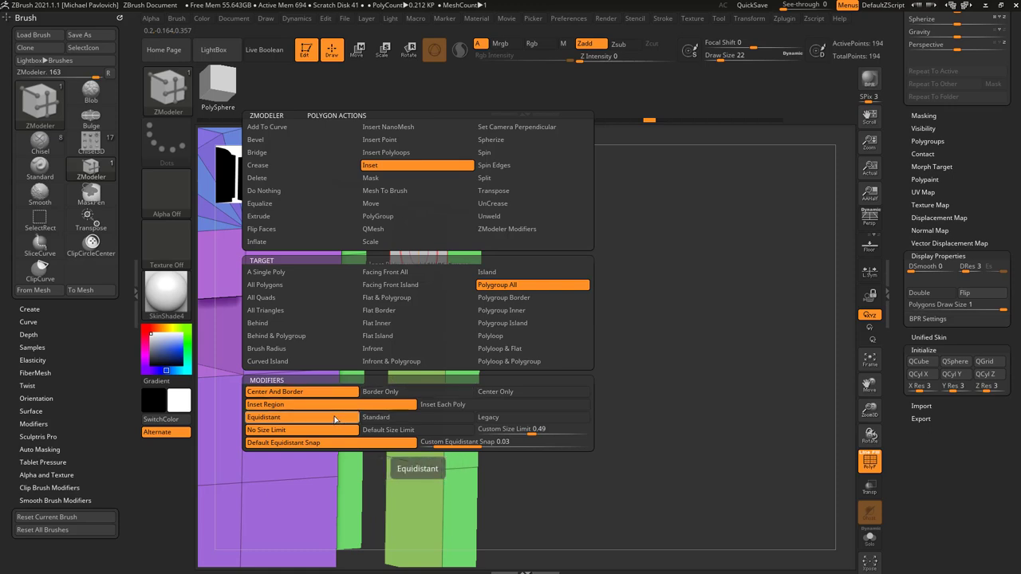
pyautogui.moveTo(410, 314); pyautogui.dragTo(414, 321)
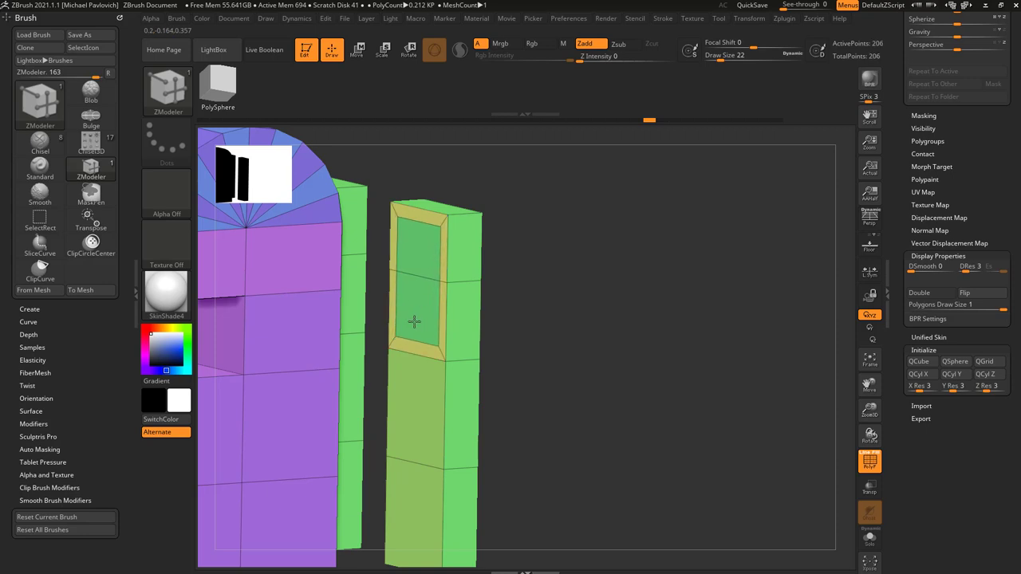
pyautogui.hotkey('ctrl', 'z')
pyautogui.press('space')
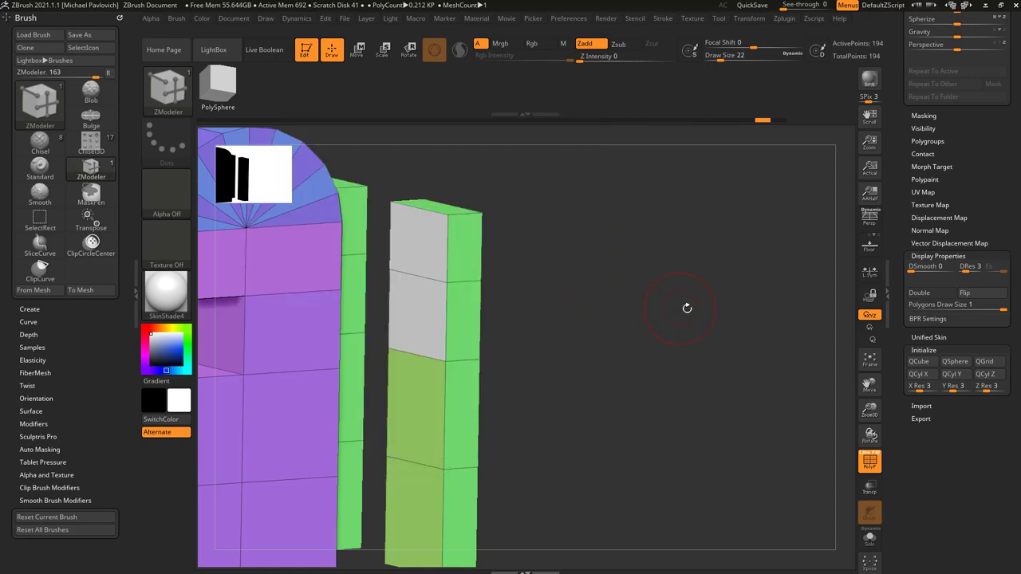
# Assign new polygroups across the whole model with Groups By Normals.
pyautogui.click(927, 141)
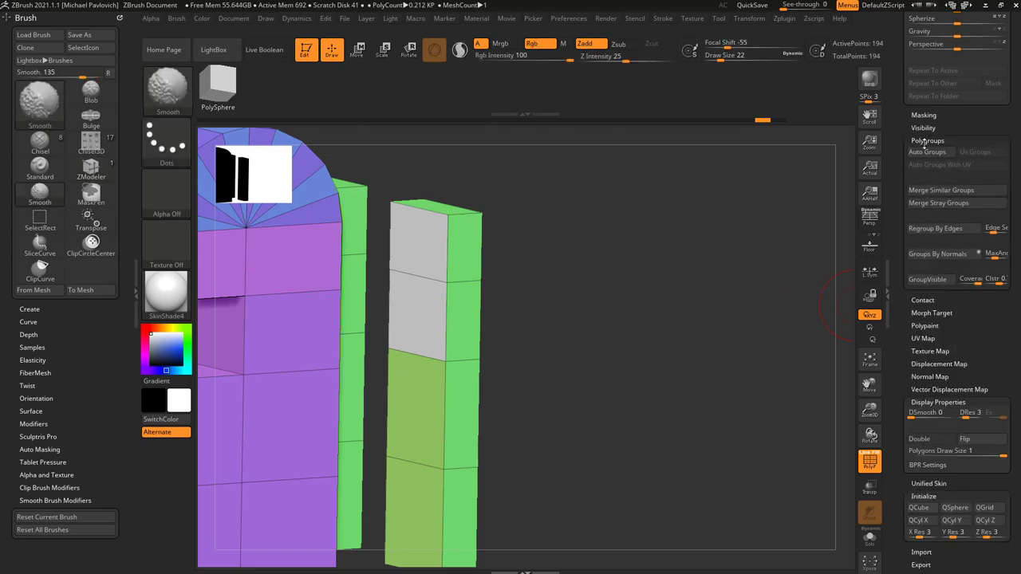
pyautogui.click(935, 255)
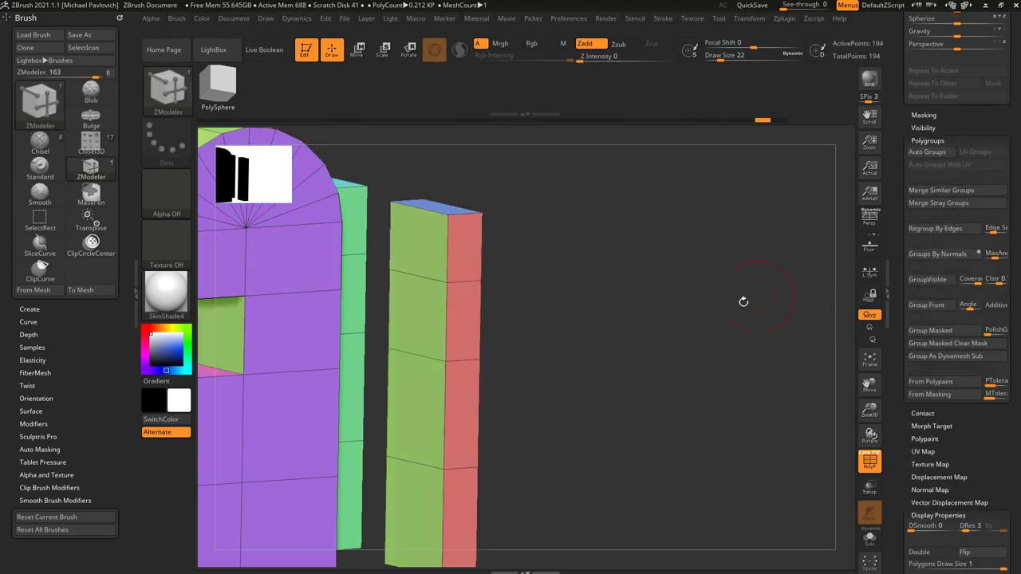
pyautogui.moveTo(745, 302)
pyautogui.mouseDown()
pyautogui.moveTo(707, 300)
pyautogui.moveTo(774, 328)
pyautogui.moveTo(736, 308)
pyautogui.mouseUp()
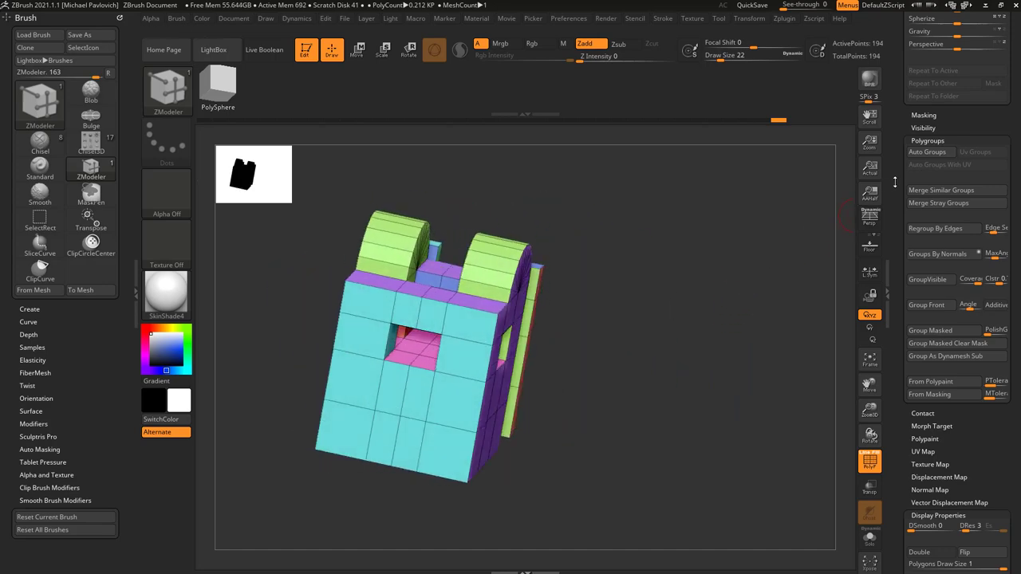
# Apply Mirror And Weld so the new polygroups match on both sides of the model.
pyautogui.moveTo(895, 182); pyautogui.dragTo(886, 355)
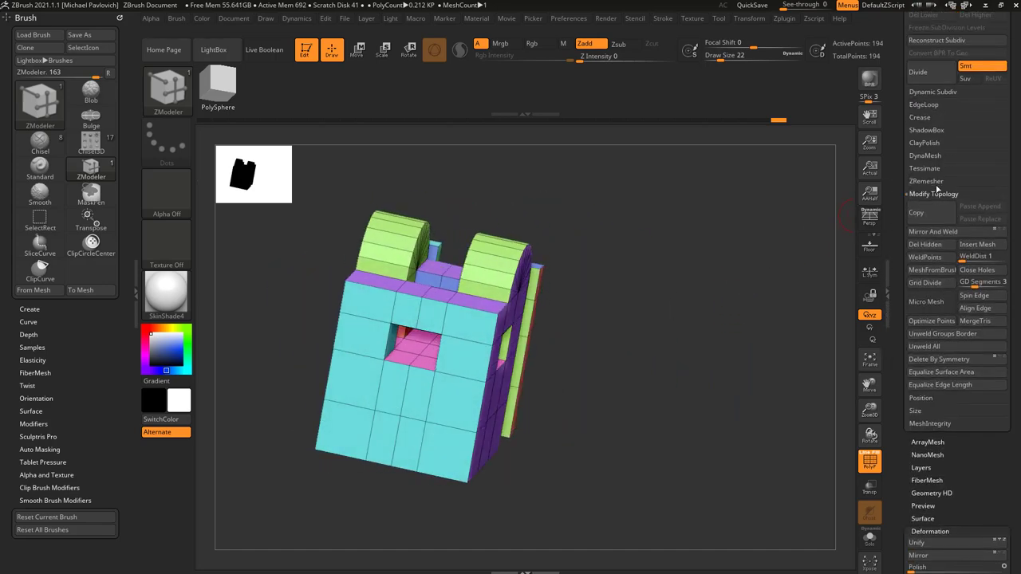
pyautogui.press('shift')
pyautogui.hotkey('ctrl', 'shift', 'z')
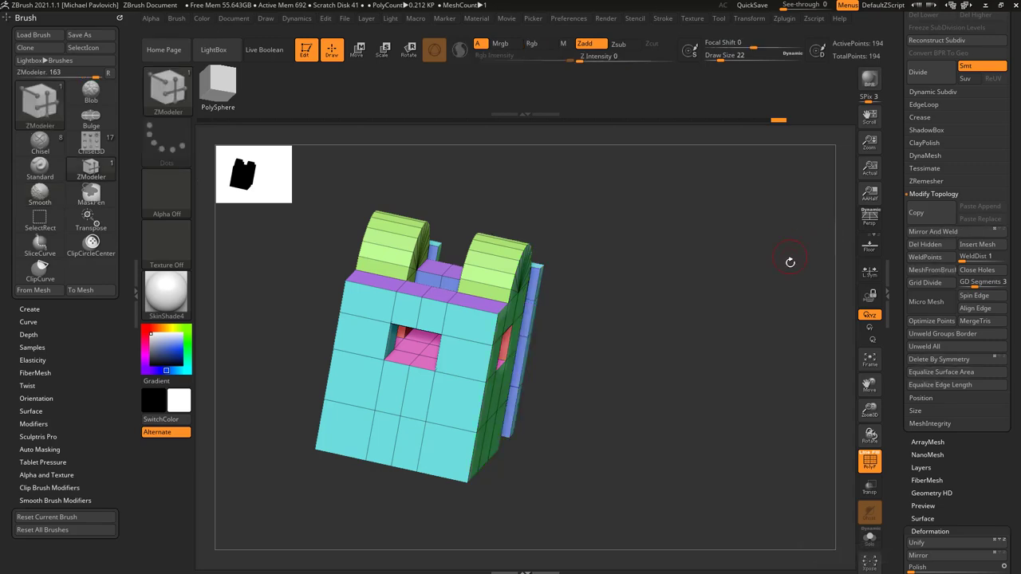
pyautogui.moveTo(790, 263)
pyautogui.mouseDown()
pyautogui.moveTo(798, 280)
pyautogui.moveTo(726, 303)
pyautogui.moveTo(753, 307)
pyautogui.moveTo(558, 278)
pyautogui.mouseUp()
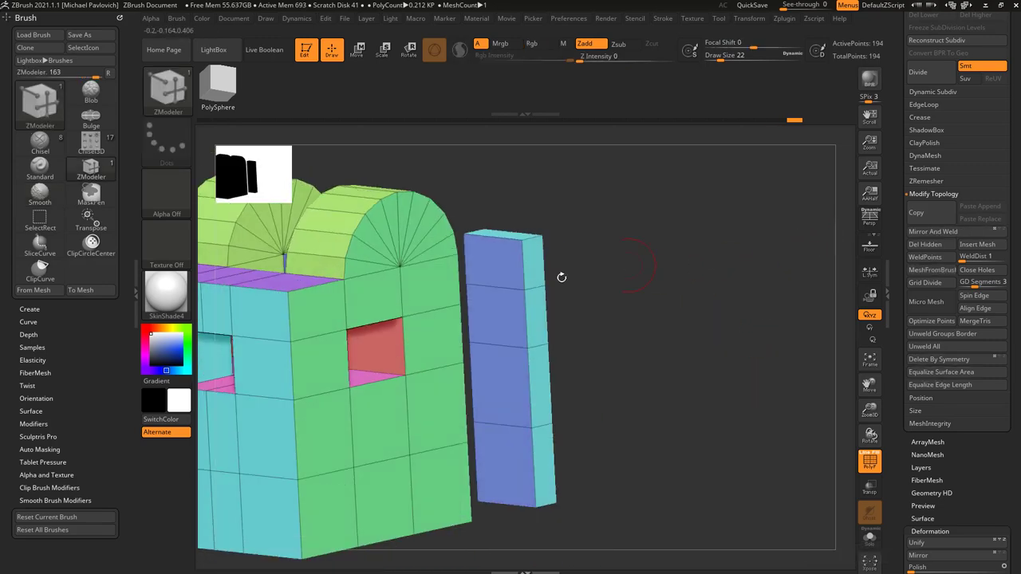
# Try insetting the blue side polygroup of the detached strip as a single region with Polygroup All.
pyautogui.press('space')
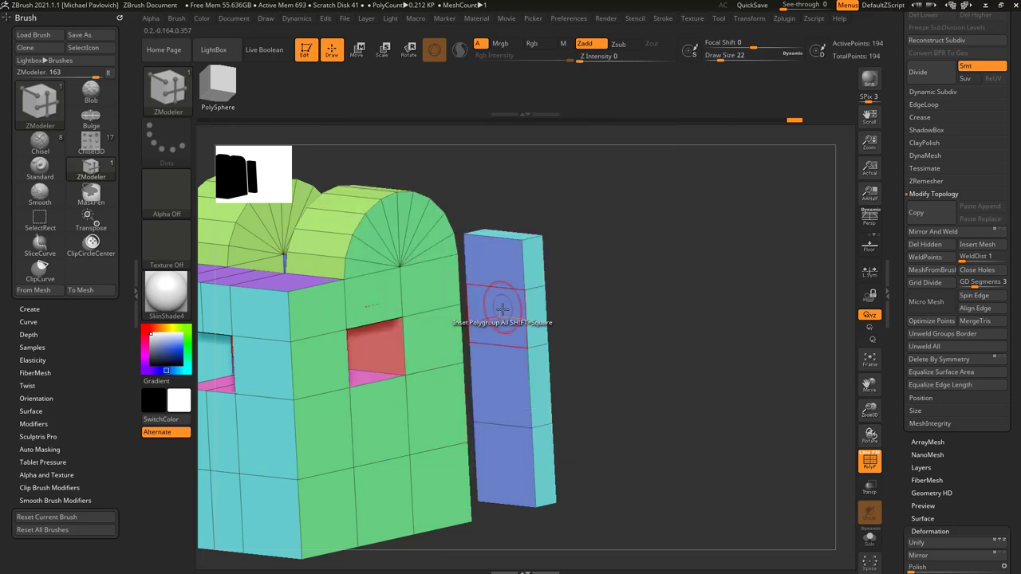
pyautogui.moveTo(502, 310); pyautogui.dragTo(501, 325)
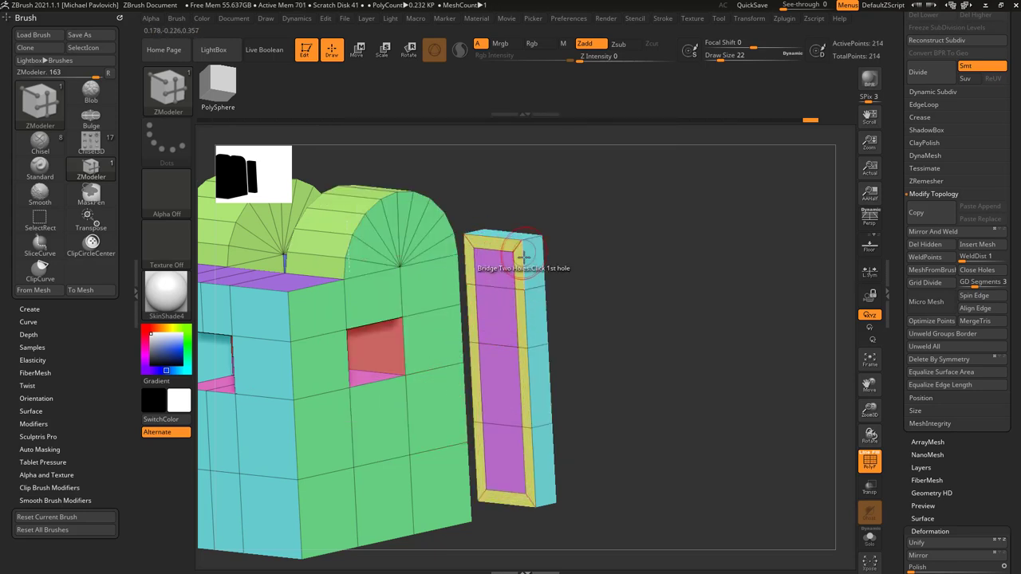
pyautogui.hotkey('ctrl', 'z')
# Switch the Inset modifier to Inset Each Poly and try it on the strip's blue side polygroup.
pyautogui.press('space')
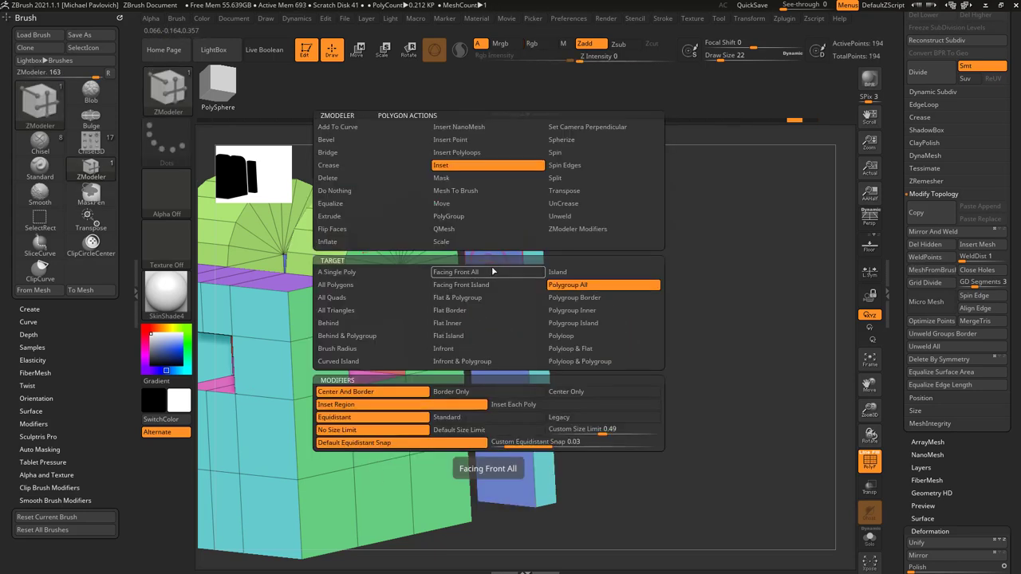
pyautogui.click(511, 405)
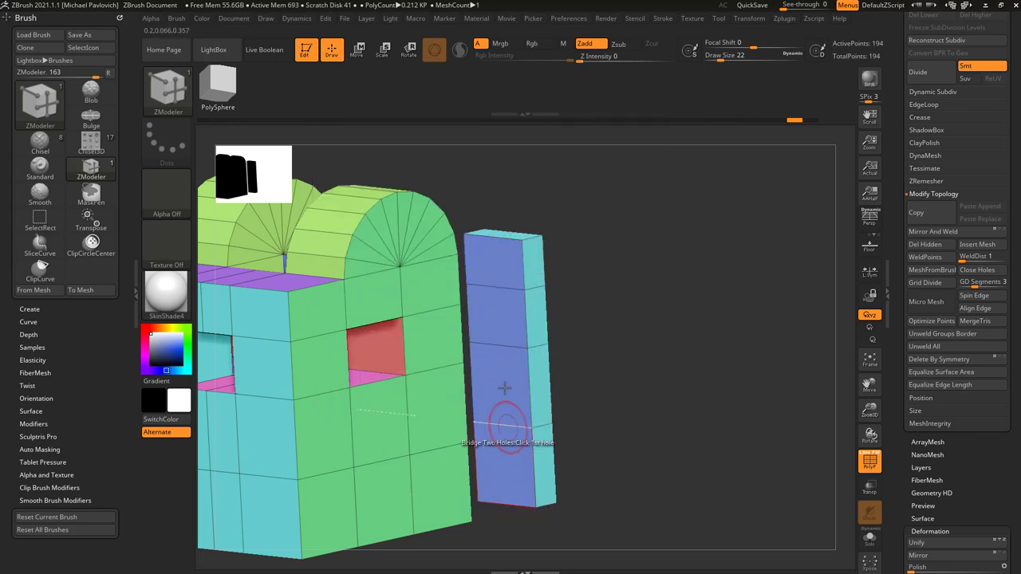
pyautogui.moveTo(486, 261); pyautogui.dragTo(491, 288)
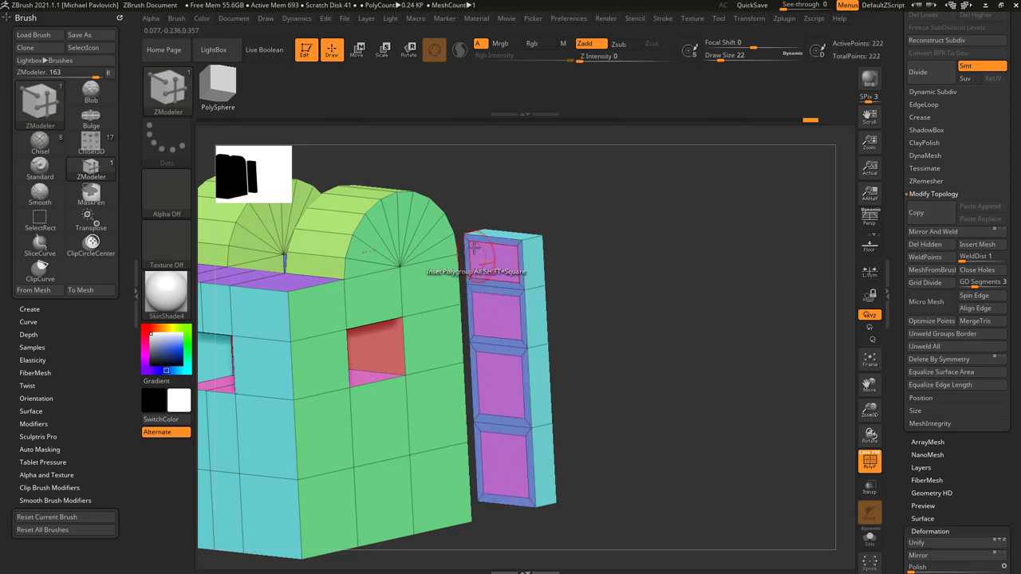
pyautogui.hotkey('ctrl', 'z')
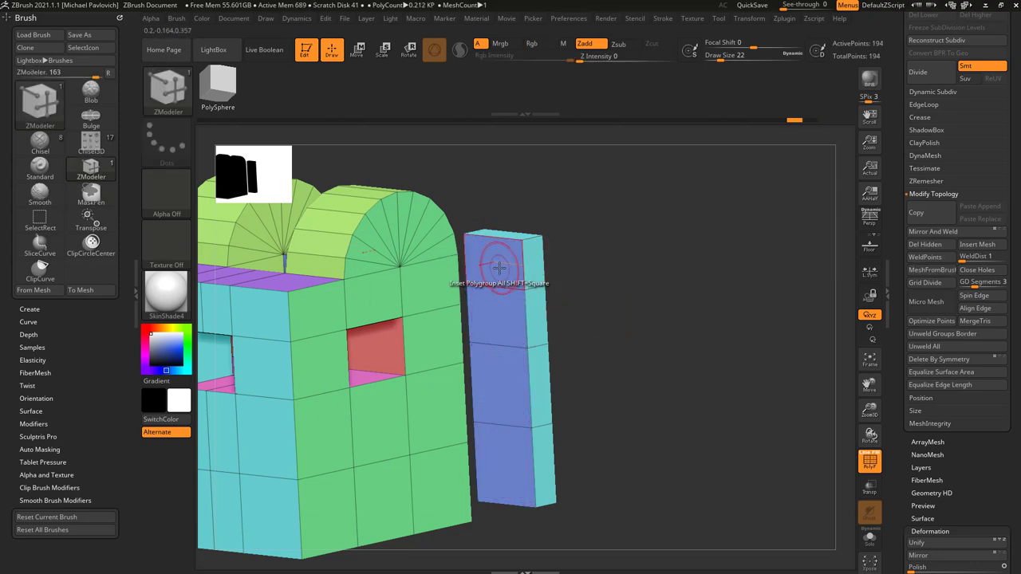
# Set the Inset target to A Single Poly and inset the uppermost polygons on the strip's blue side and the strips' outer faces.
pyautogui.press('space')
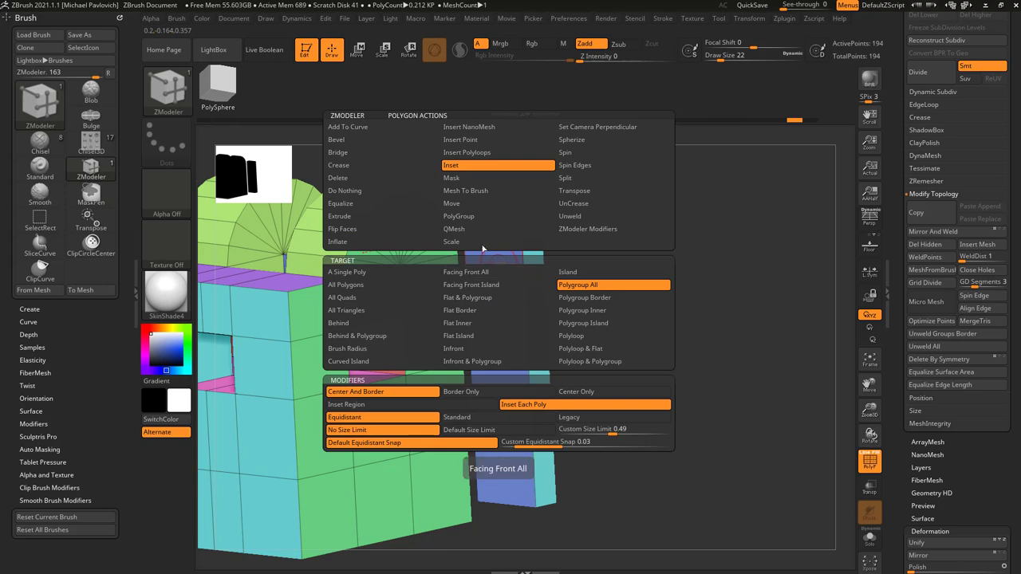
pyautogui.click(399, 273)
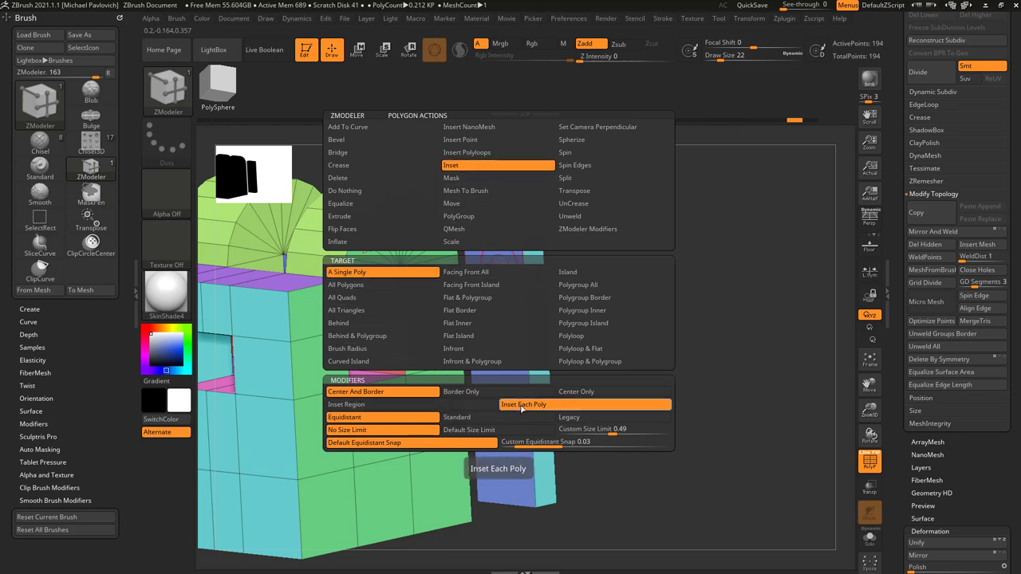
pyautogui.moveTo(496, 265); pyautogui.dragTo(495, 266)
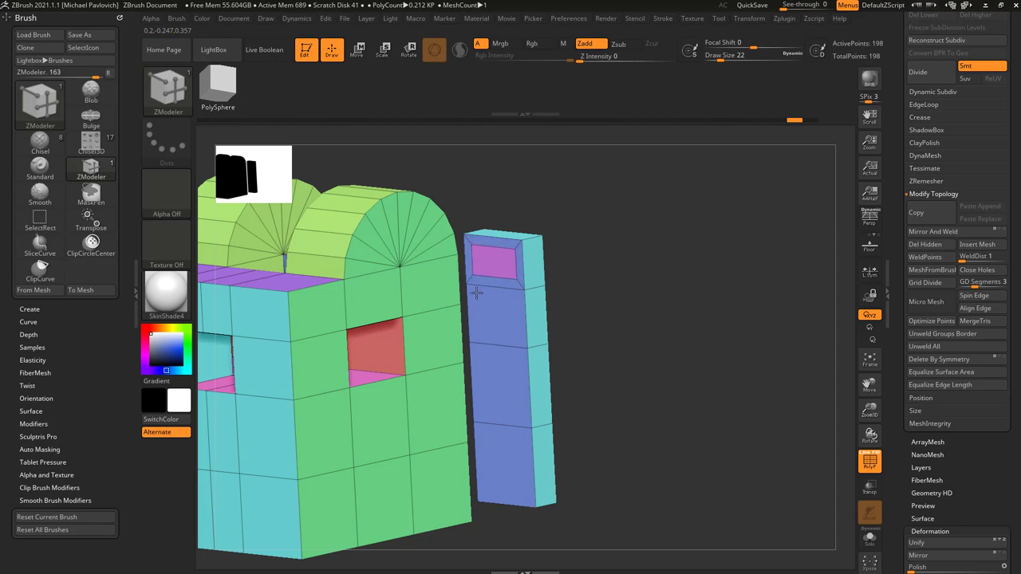
pyautogui.moveTo(589, 271); pyautogui.dragTo(359, 275)
pyautogui.click(561, 257)
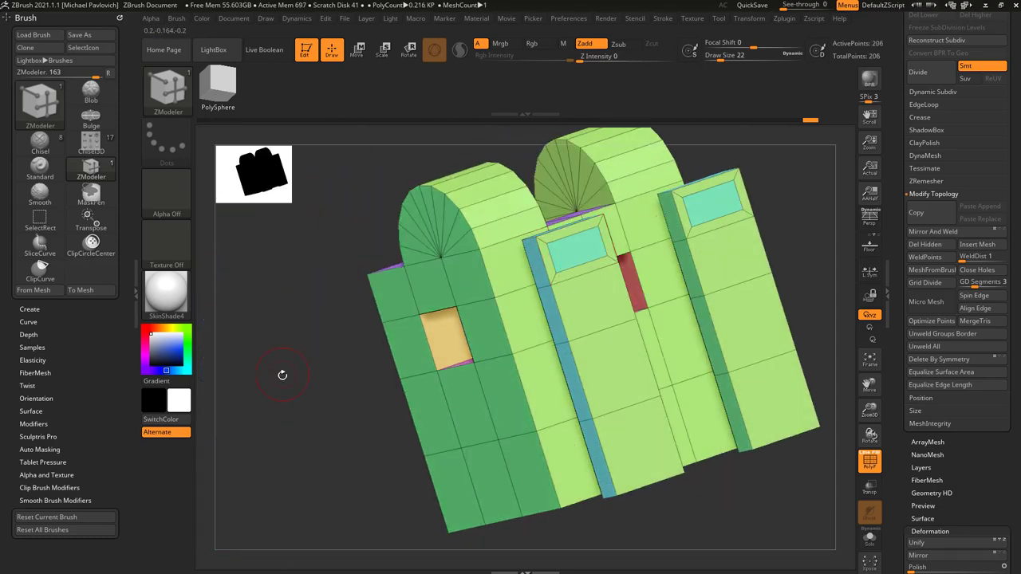
# QMesh the inset polygon near the detached strip's upper end through to the opposite face, with the target A Single Poly.
pyautogui.keyDown('alt'); pyautogui.moveTo(809, 205); pyautogui.dragTo(804, 238); pyautogui.keyUp('alt')
pyautogui.press('space')
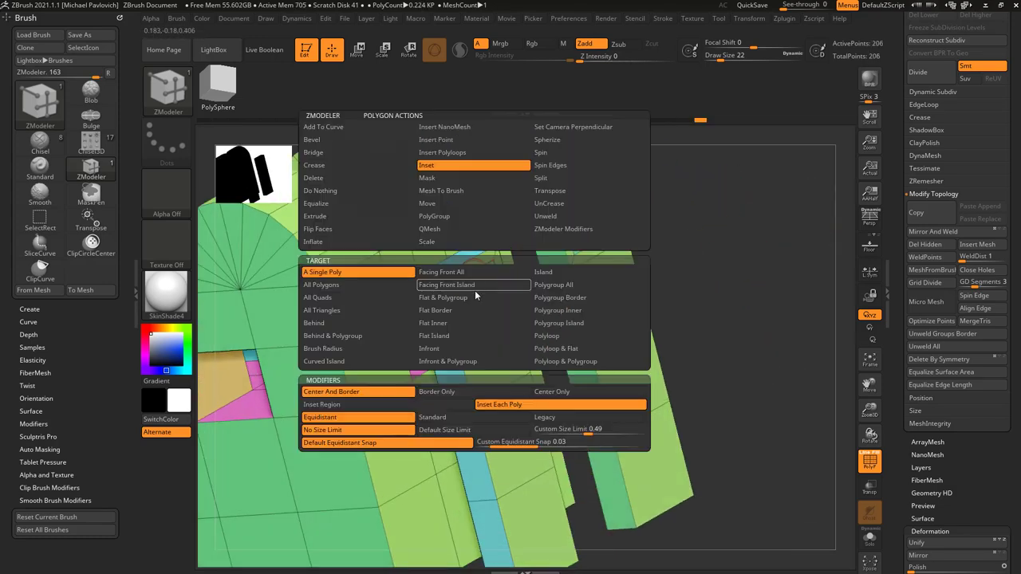
pyautogui.click(435, 230)
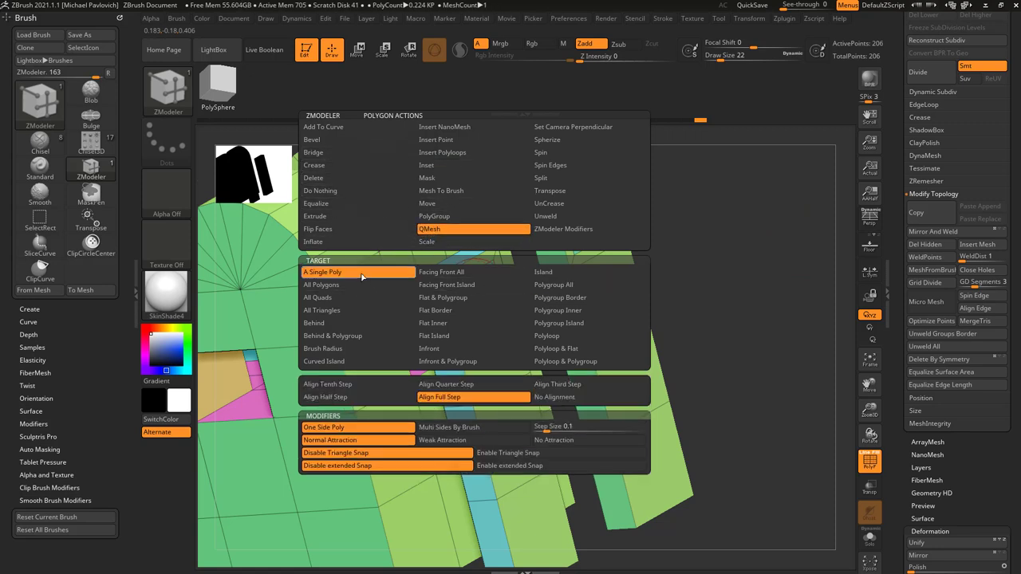
pyautogui.moveTo(473, 292); pyautogui.dragTo(440, 292)
pyautogui.moveTo(687, 280)
pyautogui.mouseDown()
pyautogui.moveTo(754, 273)
pyautogui.moveTo(675, 274)
pyautogui.moveTo(718, 279)
pyautogui.moveTo(721, 290)
pyautogui.moveTo(686, 299)
pyautogui.moveTo(670, 278)
pyautogui.moveTo(706, 294)
pyautogui.moveTo(696, 297)
pyautogui.mouseUp()
# Inset the block's arched side polygroup, including around its window opening, with Polygroup All and Inset Region.
pyautogui.press('space')
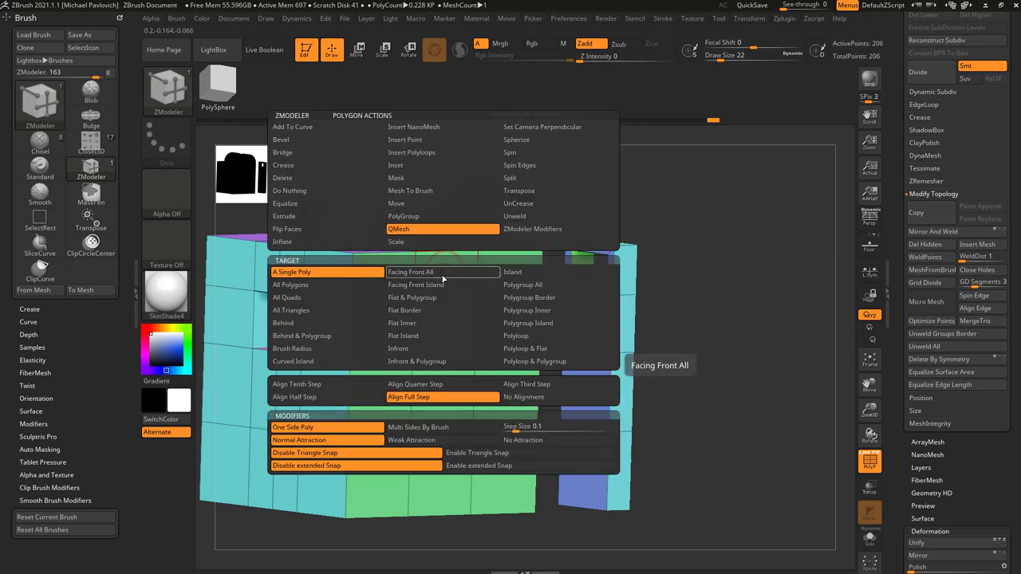
pyautogui.click(403, 168)
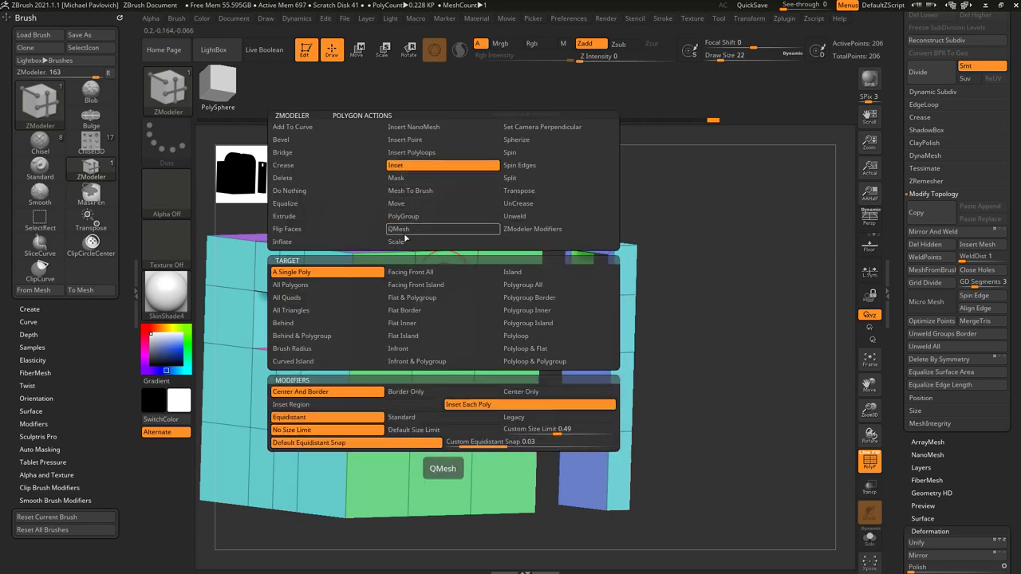
pyautogui.click(547, 287)
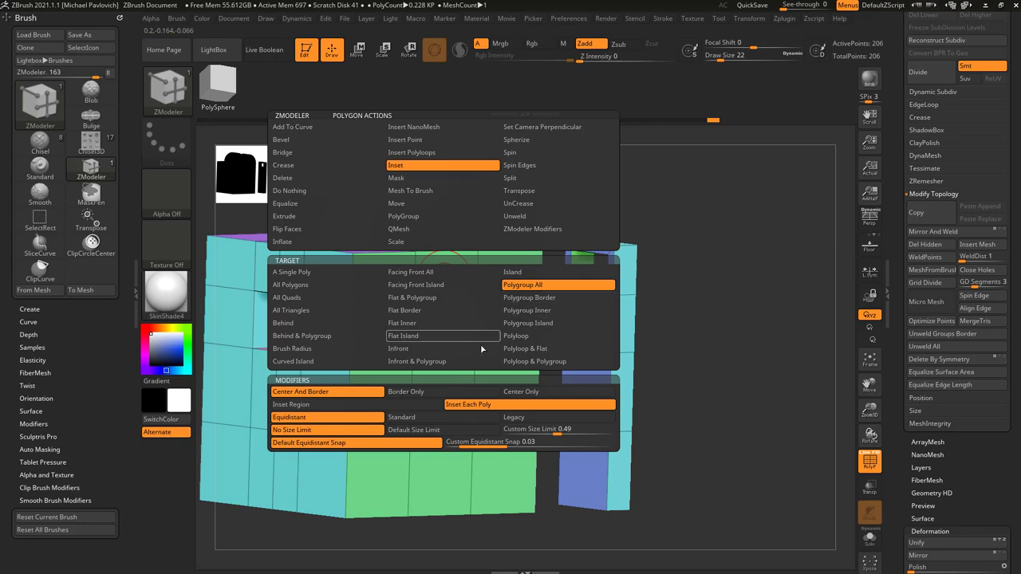
pyautogui.click(375, 409)
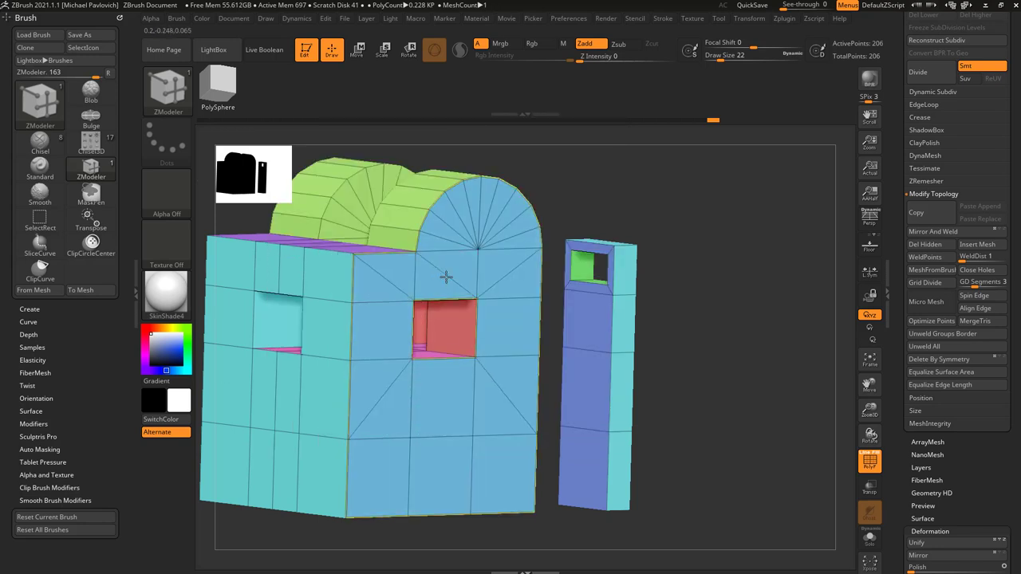
pyautogui.moveTo(444, 278); pyautogui.dragTo(435, 289)
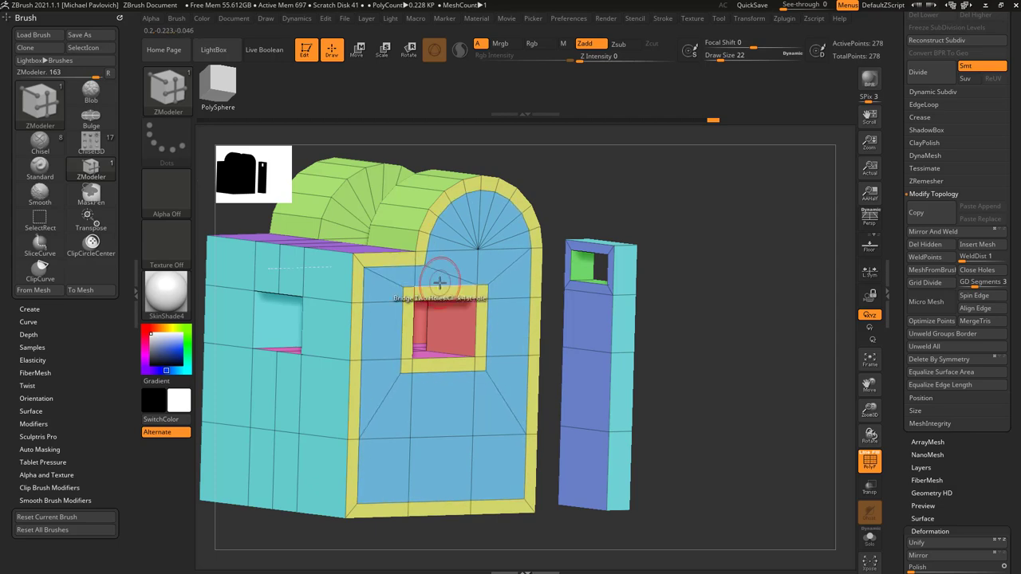
pyautogui.keyDown('shift'); pyautogui.moveTo(696, 276); pyautogui.dragTo(711, 276); pyautogui.keyUp('shift')
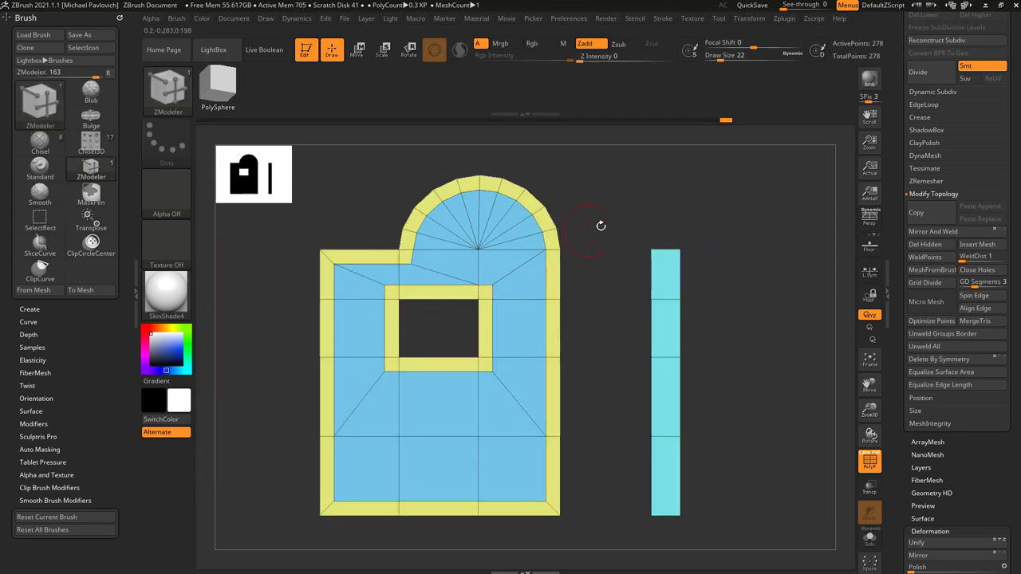
pyautogui.moveTo(601, 225); pyautogui.dragTo(683, 267)
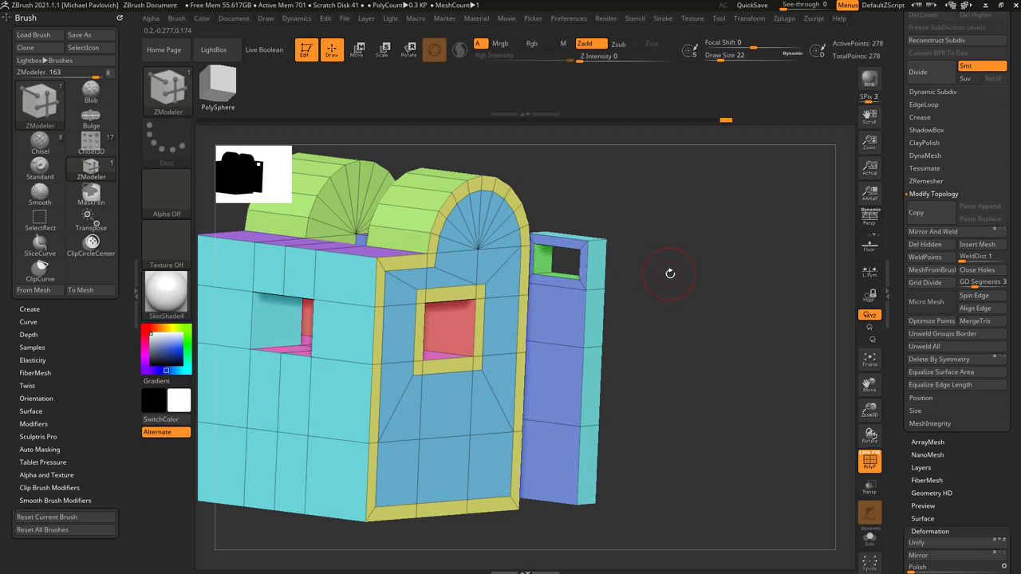
pyautogui.moveTo(726, 267); pyautogui.dragTo(796, 302)
# Switch the active tool to the Cube3D primitive and frame it.
pyautogui.moveTo(902, 208); pyautogui.dragTo(902, 374)
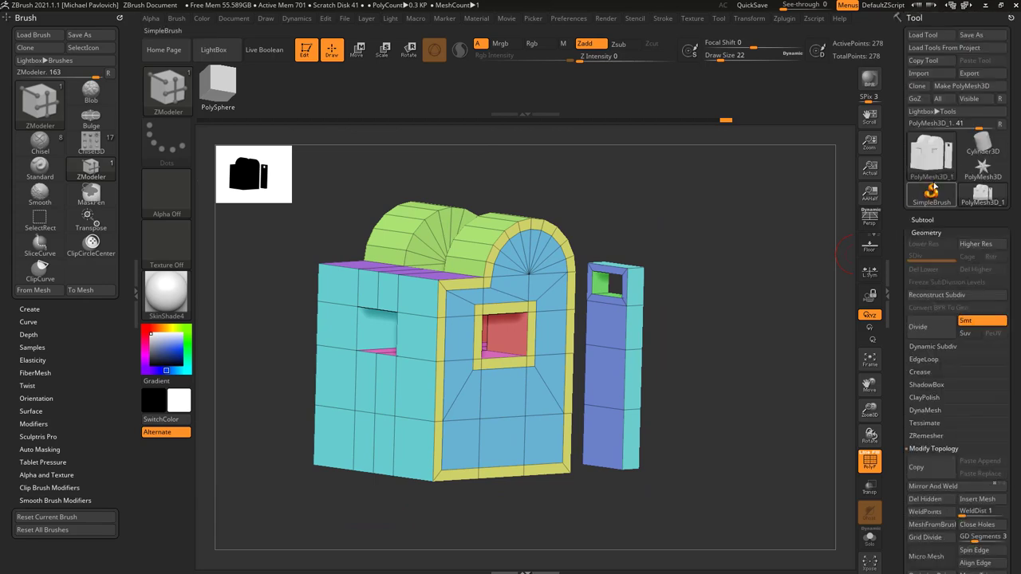
pyautogui.click(932, 160)
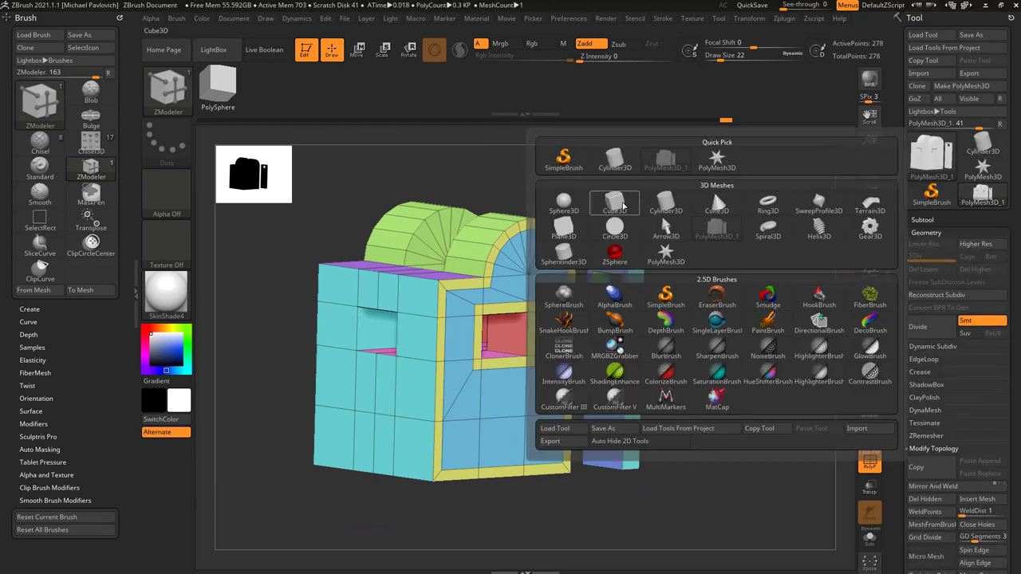
pyautogui.click(623, 207)
pyautogui.press('f')
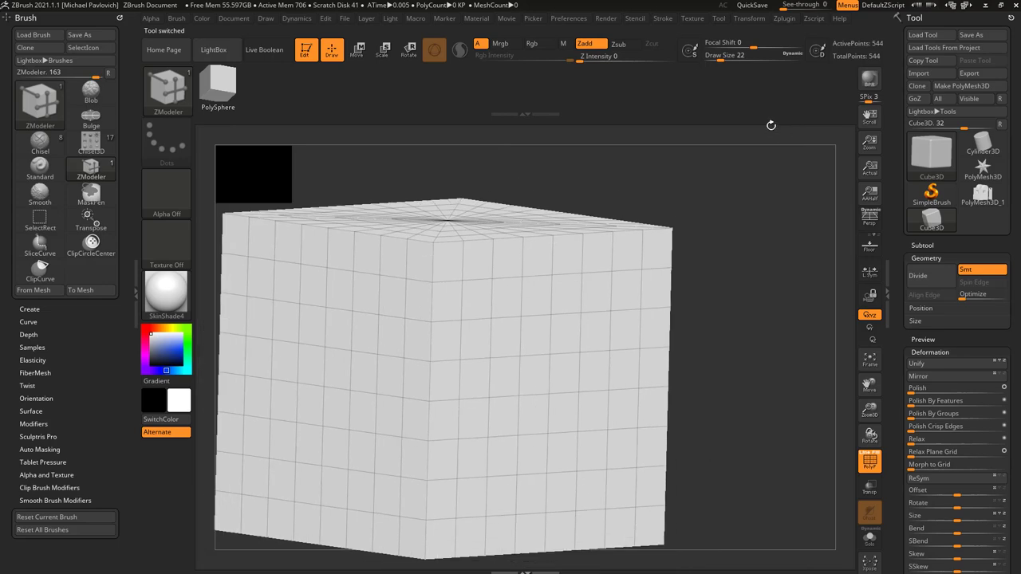
# Convert the cube to a PolyMesh3D and mark a patch of polygons wrapping over its upper edge as a temporary polygroup.
pyautogui.click(954, 87)
pyautogui.moveTo(758, 157); pyautogui.dragTo(798, 250)
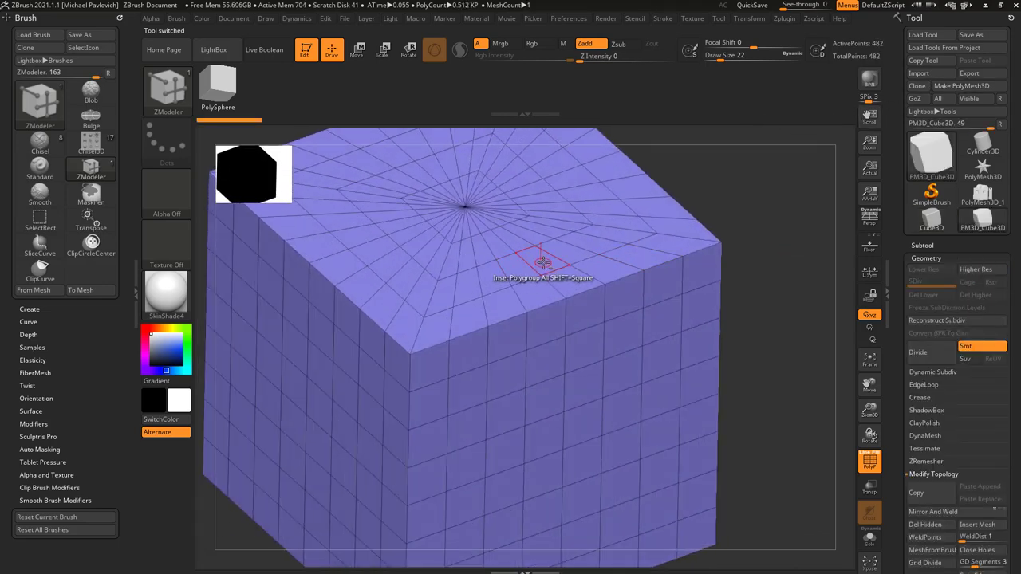
pyautogui.moveTo(542, 261)
pyautogui.mouseDown()
pyautogui.moveTo(486, 276)
pyautogui.moveTo(463, 353)
pyautogui.moveTo(550, 365)
pyautogui.moveTo(543, 288)
pyautogui.moveTo(551, 326)
pyautogui.mouseUp()
pyautogui.moveTo(746, 309)
pyautogui.mouseDown()
pyautogui.moveTo(750, 290)
pyautogui.moveTo(632, 302)
pyautogui.mouseUp()
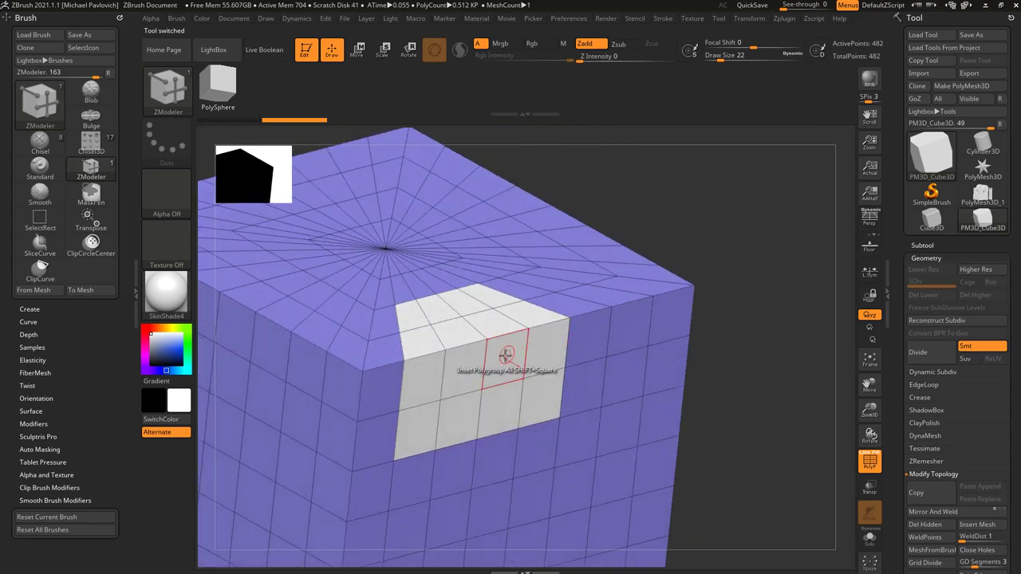
# Try an Equidistant region inset on the marked patch, examine its corners at the cube's edge, and undo it.
pyautogui.moveTo(504, 356)
pyautogui.mouseDown()
pyautogui.moveTo(499, 372)
pyautogui.moveTo(513, 360)
pyautogui.mouseUp()
pyautogui.moveTo(769, 305)
pyautogui.keyDown('alt'); pyautogui.mouseDown()
pyautogui.moveTo(801, 290)
pyautogui.moveTo(772, 322)
pyautogui.mouseUp(); pyautogui.keyUp('alt')
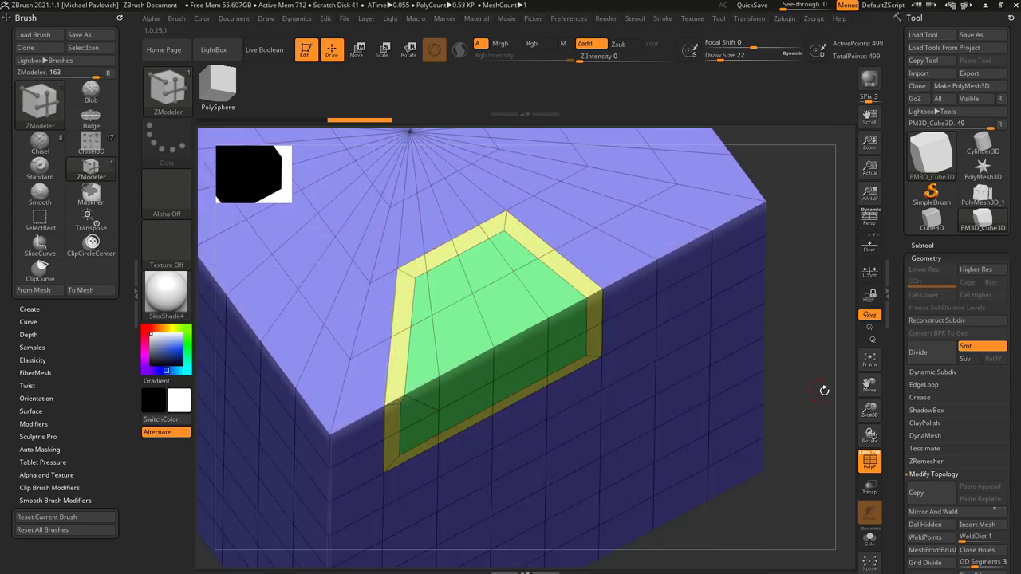
pyautogui.moveTo(831, 364); pyautogui.dragTo(808, 275)
pyautogui.keyDown('alt'); pyautogui.moveTo(519, 234); pyautogui.dragTo(401, 366); pyautogui.keyUp('alt')
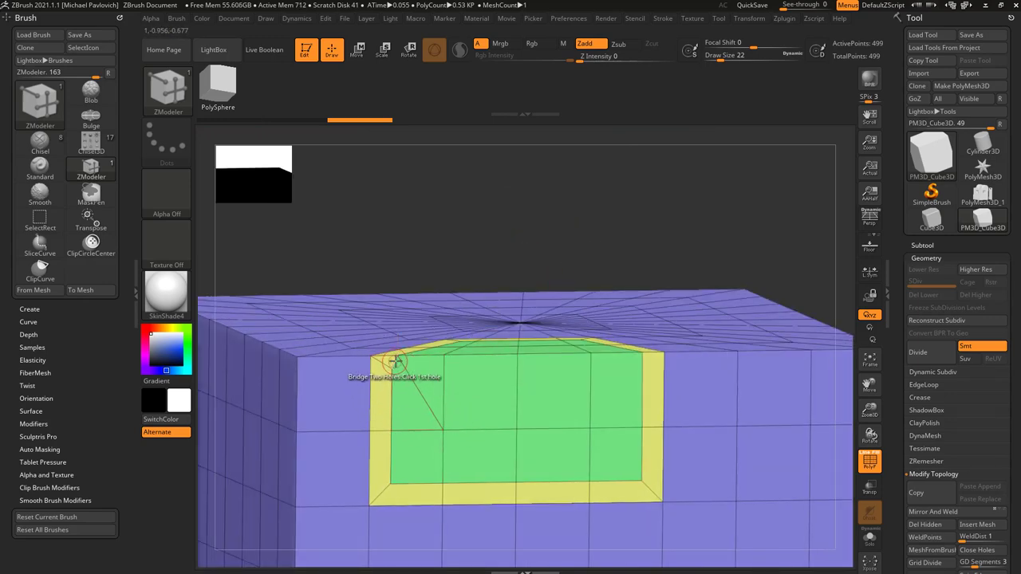
pyautogui.moveTo(394, 364); pyautogui.dragTo(476, 253, button='right')
pyautogui.moveTo(702, 196); pyautogui.dragTo(687, 239)
pyautogui.moveTo(761, 318); pyautogui.dragTo(794, 297)
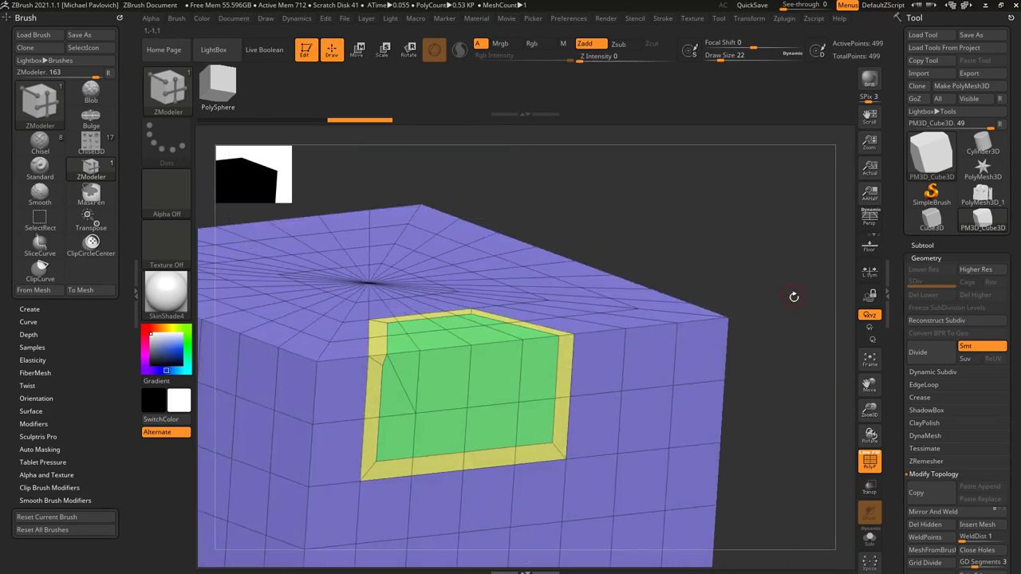
pyautogui.hotkey('ctrl', 'z')
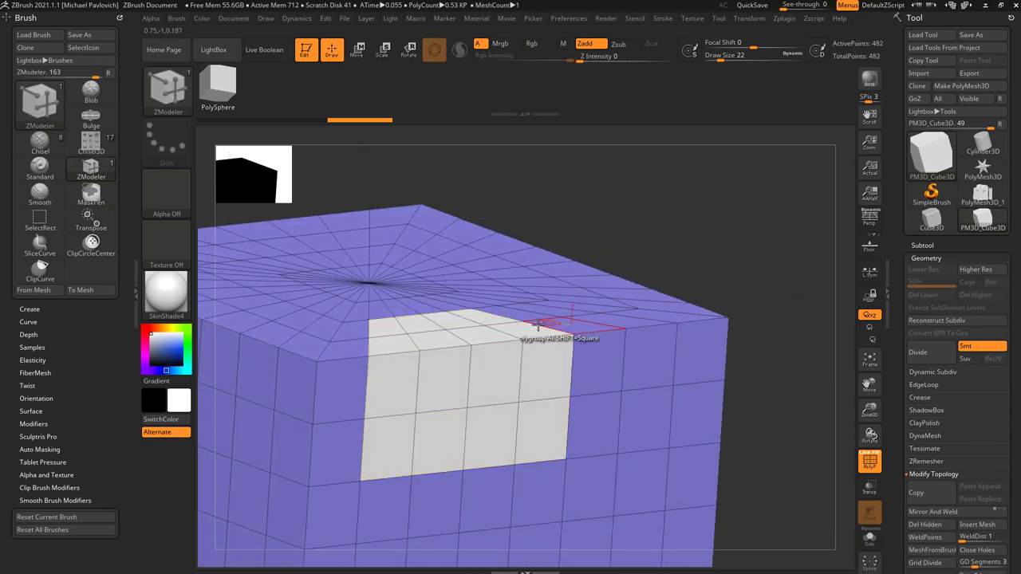
# Try the Equidistant inset on the patch with Custom Equidistant Snap at 0.25, inspect it from the front and above, and undo it.
pyautogui.press('space')
pyautogui.press('space')
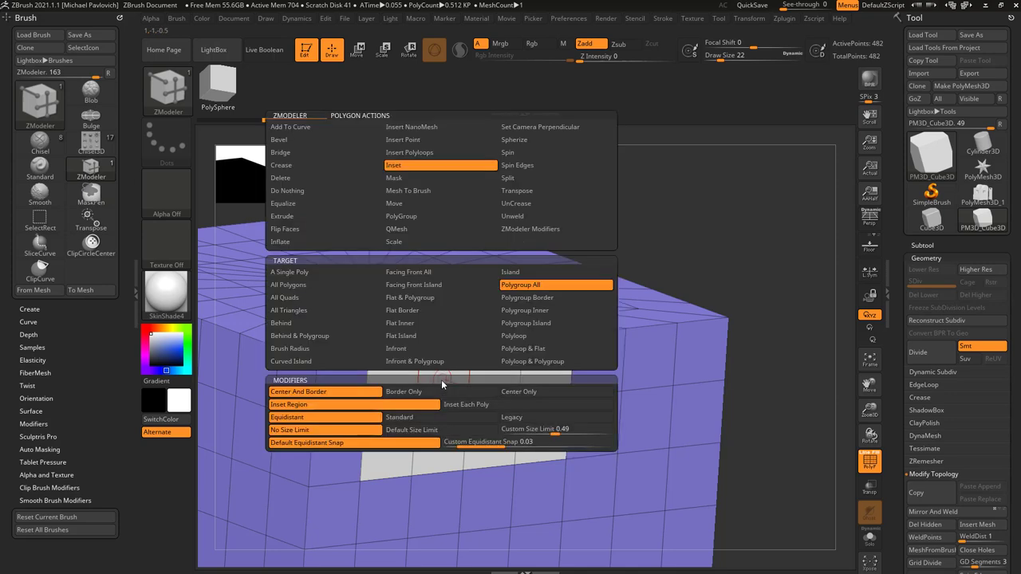
pyautogui.moveTo(538, 442); pyautogui.dragTo(528, 443)
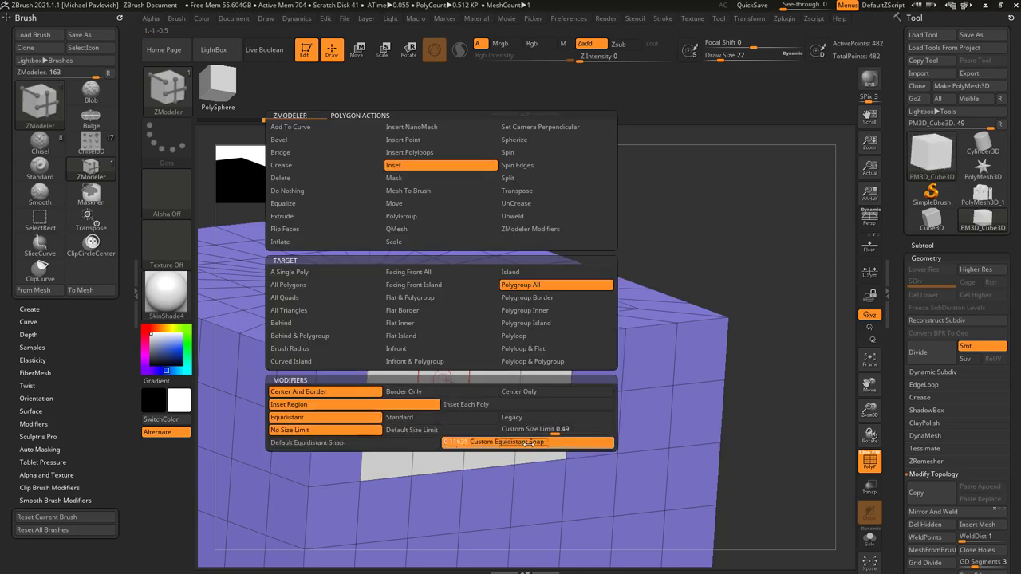
pyautogui.moveTo(592, 441); pyautogui.dragTo(606, 441)
pyautogui.moveTo(439, 375)
pyautogui.mouseDown()
pyautogui.moveTo(439, 399)
pyautogui.moveTo(431, 392)
pyautogui.mouseUp()
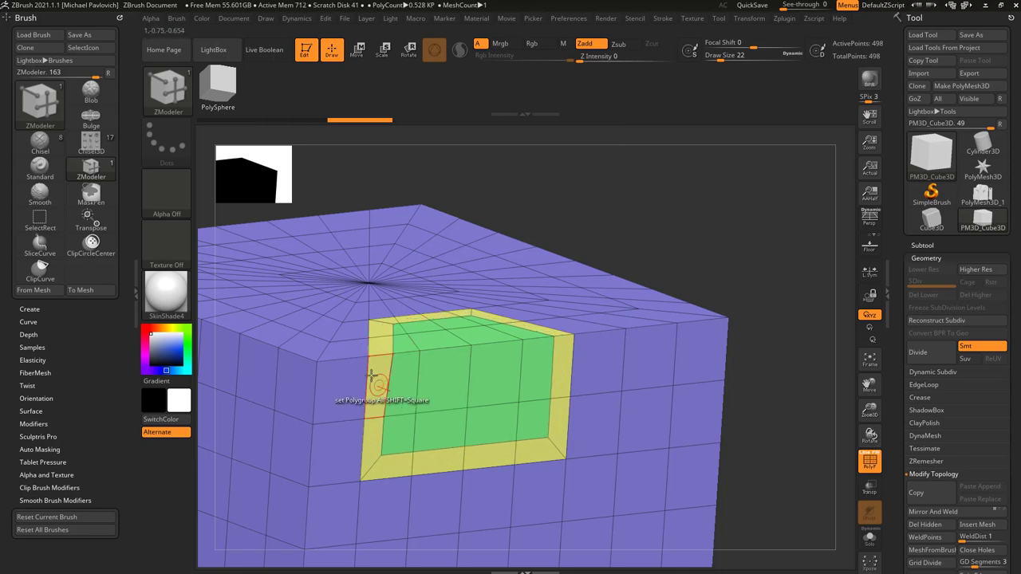
pyautogui.moveTo(399, 392)
pyautogui.mouseDown()
pyautogui.moveTo(452, 388)
pyautogui.moveTo(440, 421)
pyautogui.moveTo(449, 401)
pyautogui.mouseUp()
pyautogui.keyDown('shift'); pyautogui.moveTo(695, 239); pyautogui.dragTo(711, 245); pyautogui.keyUp('shift')
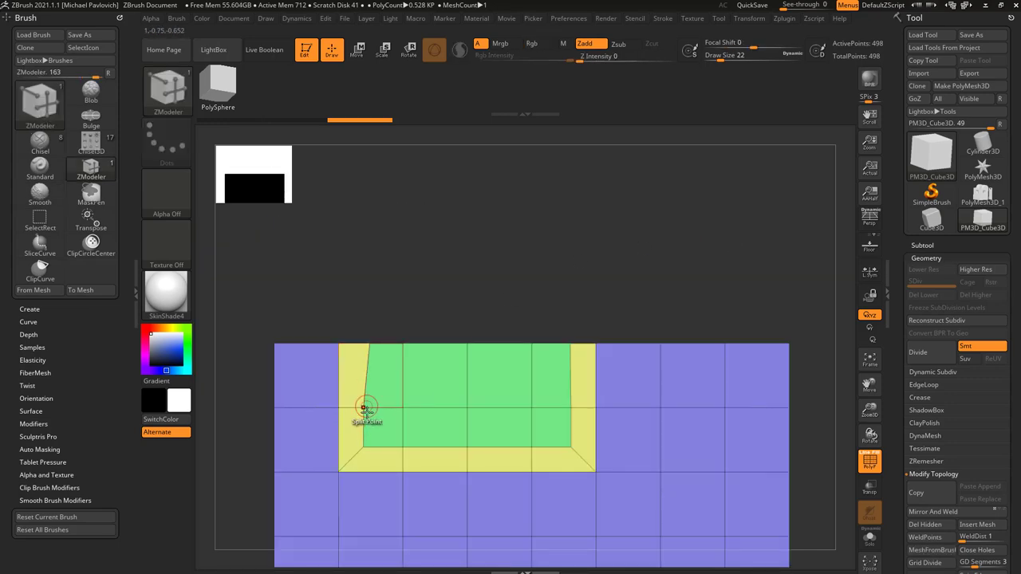
pyautogui.moveTo(383, 380)
pyautogui.mouseDown(button='right')
pyautogui.moveTo(424, 364)
pyautogui.moveTo(429, 393)
pyautogui.mouseUp(button='right')
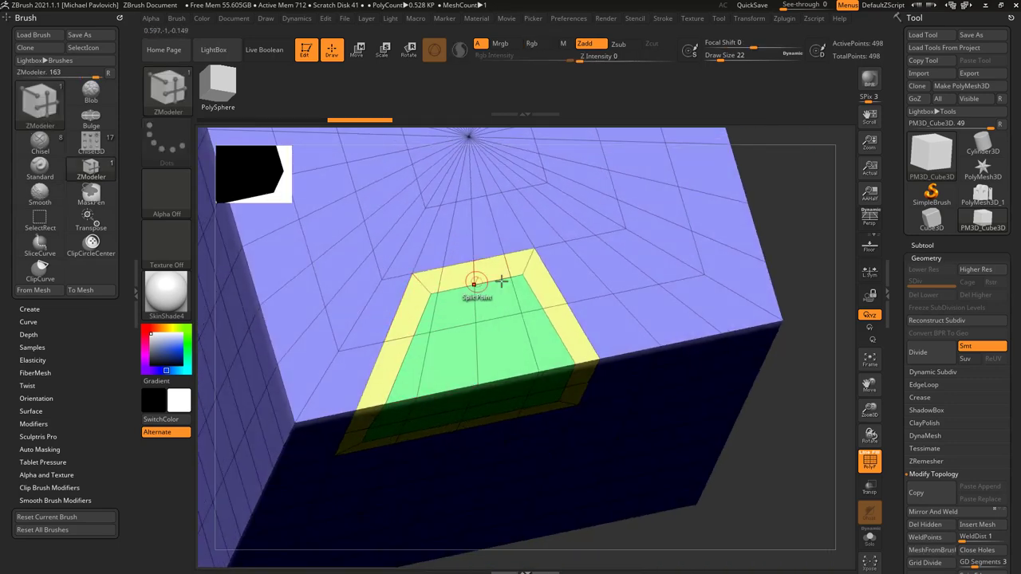
pyautogui.moveTo(756, 355); pyautogui.dragTo(745, 290, button='right')
pyautogui.hotkey('ctrl', 'z')
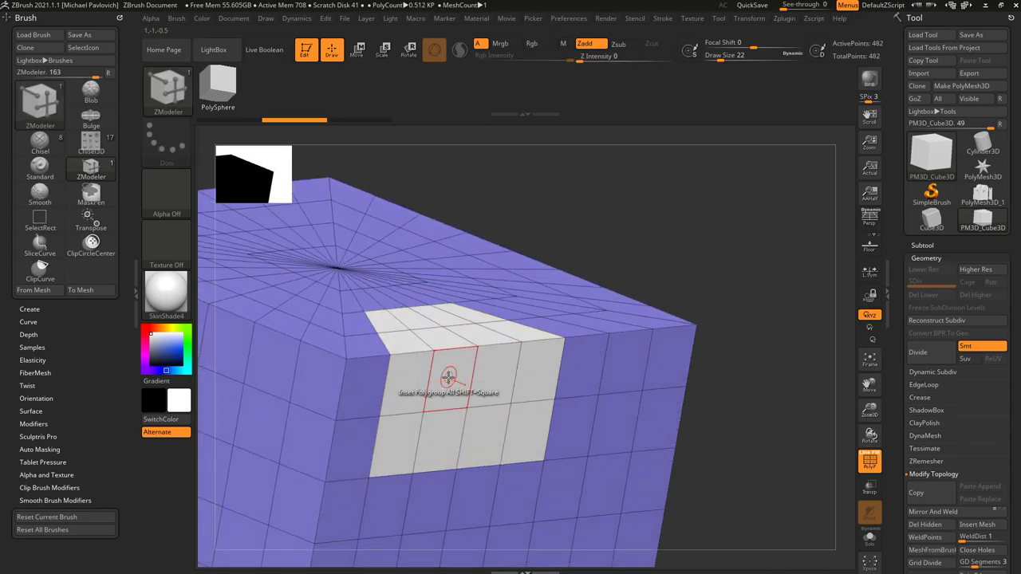
# Set the Inset modifiers to Legacy and Default Equidistant Snap.
pyautogui.press('space')
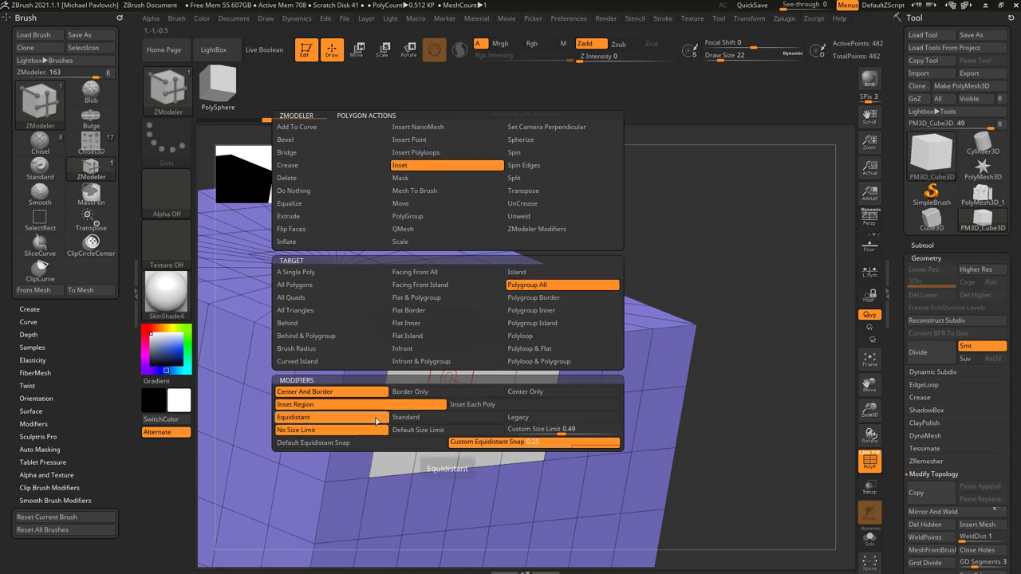
pyautogui.click(416, 417)
pyautogui.click(518, 417)
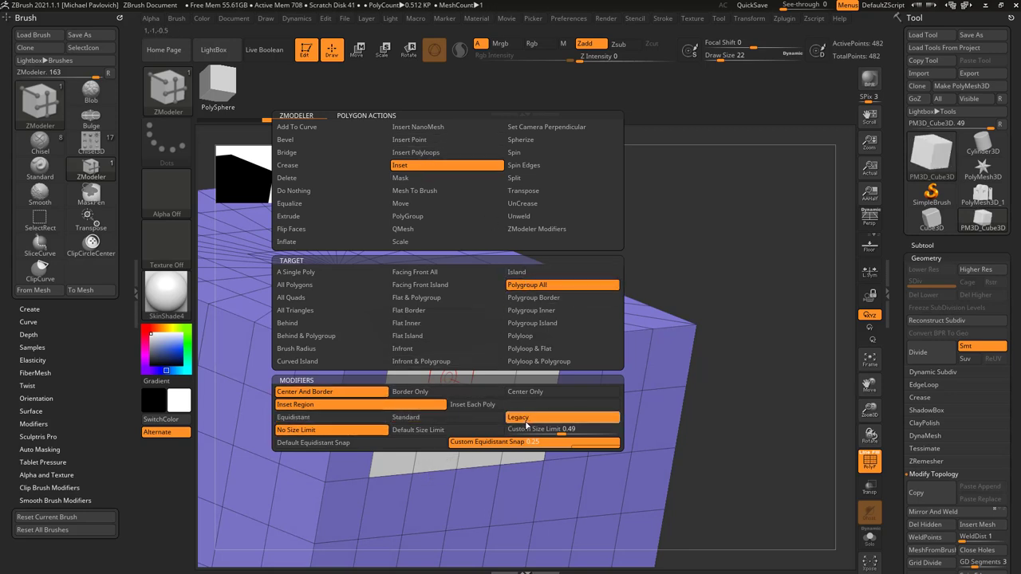
pyautogui.click(408, 444)
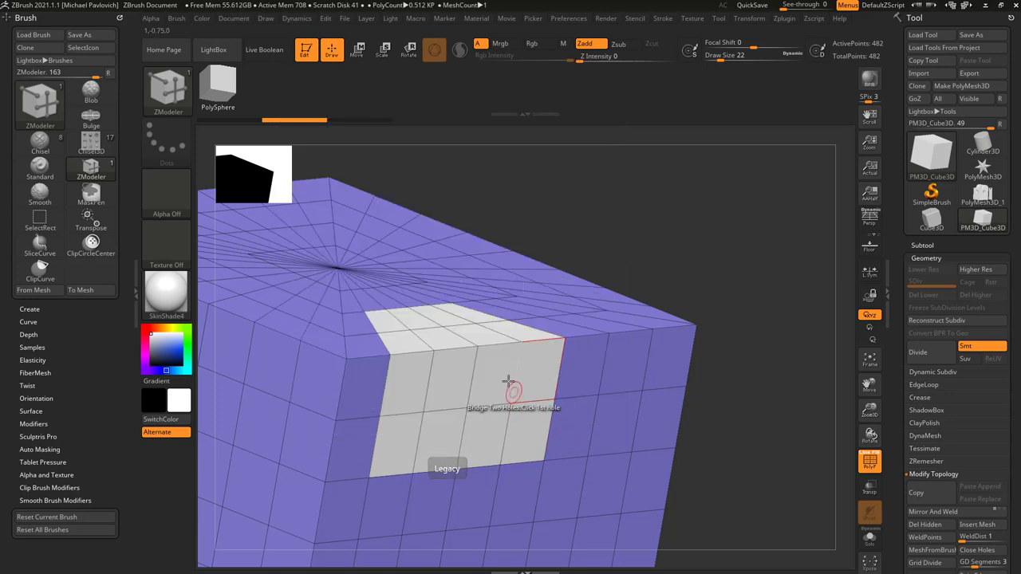
# Try Legacy insets of different widths on the marked patch, compare them from directly above, and undo them.
pyautogui.moveTo(426, 380); pyautogui.dragTo(443, 397)
pyautogui.moveTo(706, 389); pyautogui.dragTo(750, 348)
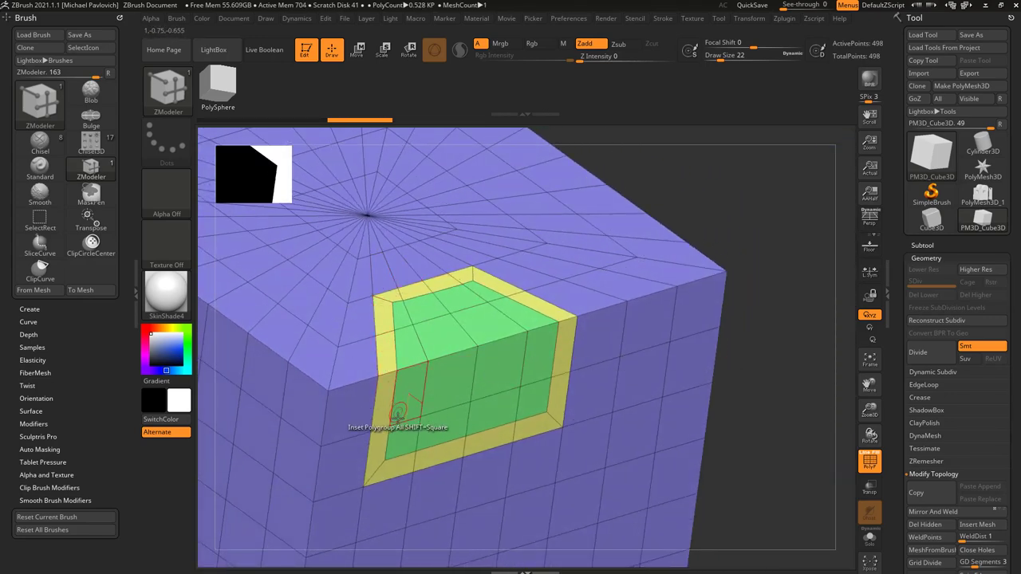
pyautogui.moveTo(757, 269)
pyautogui.mouseDown()
pyautogui.moveTo(766, 289)
pyautogui.moveTo(756, 262)
pyautogui.moveTo(758, 311)
pyautogui.moveTo(726, 346)
pyautogui.mouseUp()
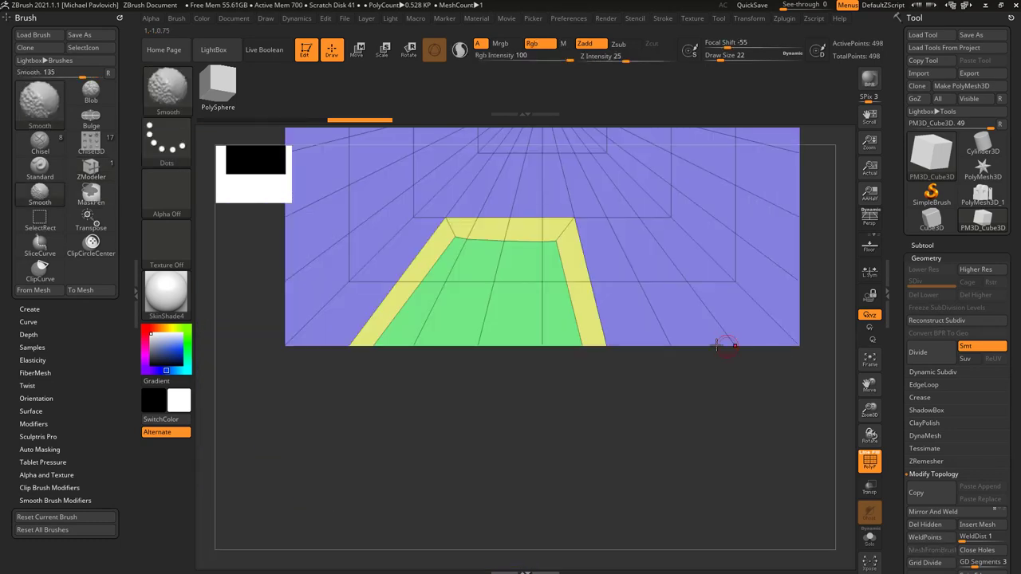
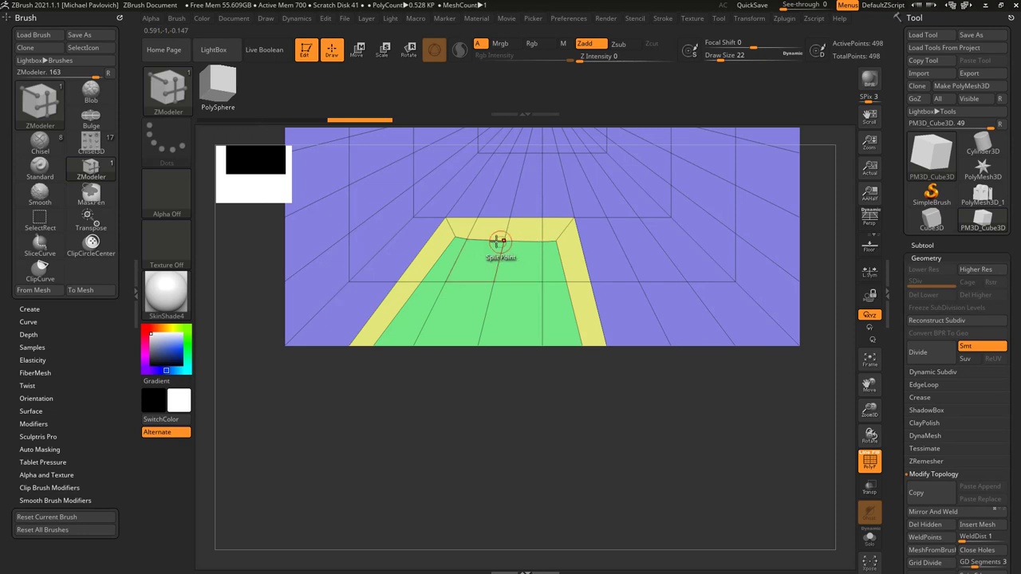
pyautogui.hotkey('ctrl', 'z')
pyautogui.moveTo(425, 303)
pyautogui.mouseDown()
pyautogui.moveTo(416, 311)
pyautogui.moveTo(424, 326)
pyautogui.moveTo(415, 308)
pyautogui.moveTo(421, 320)
pyautogui.mouseUp()
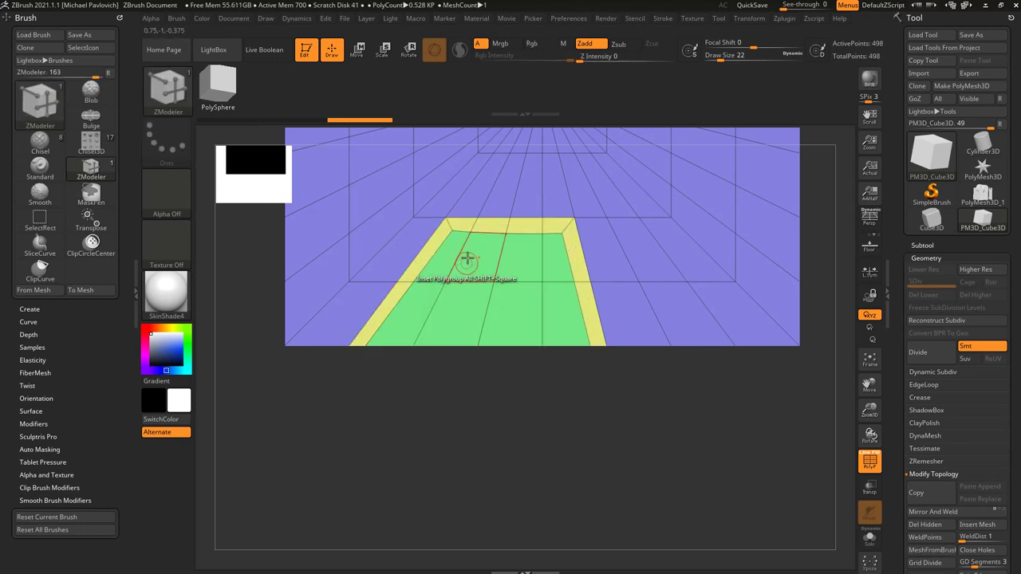
pyautogui.hotkey('ctrl', 'z')
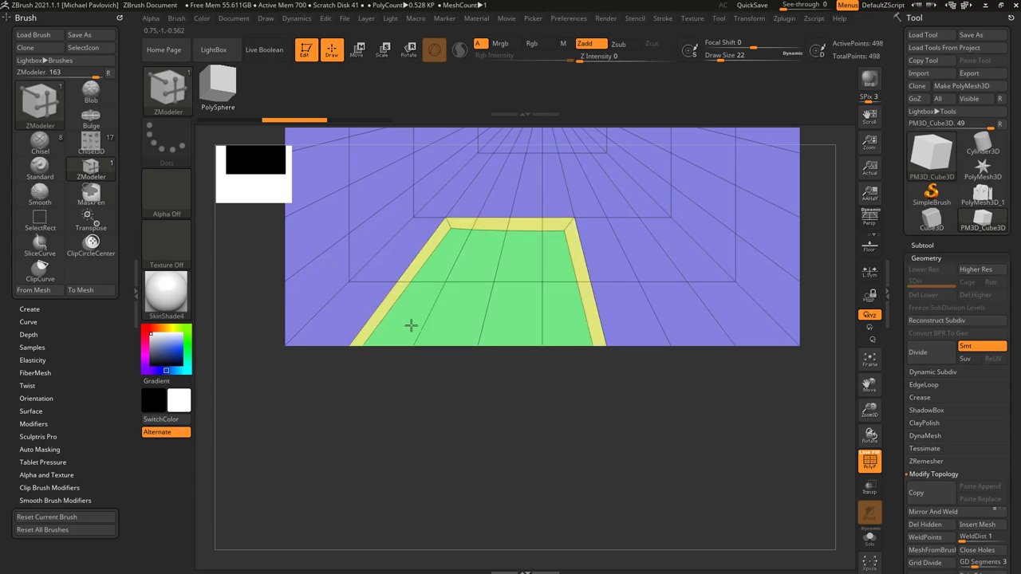
pyautogui.hotkey('ctrl', 'z')
# Change the Inset modifier to Standard and inset the marked patch on the cube.
pyautogui.press('space')
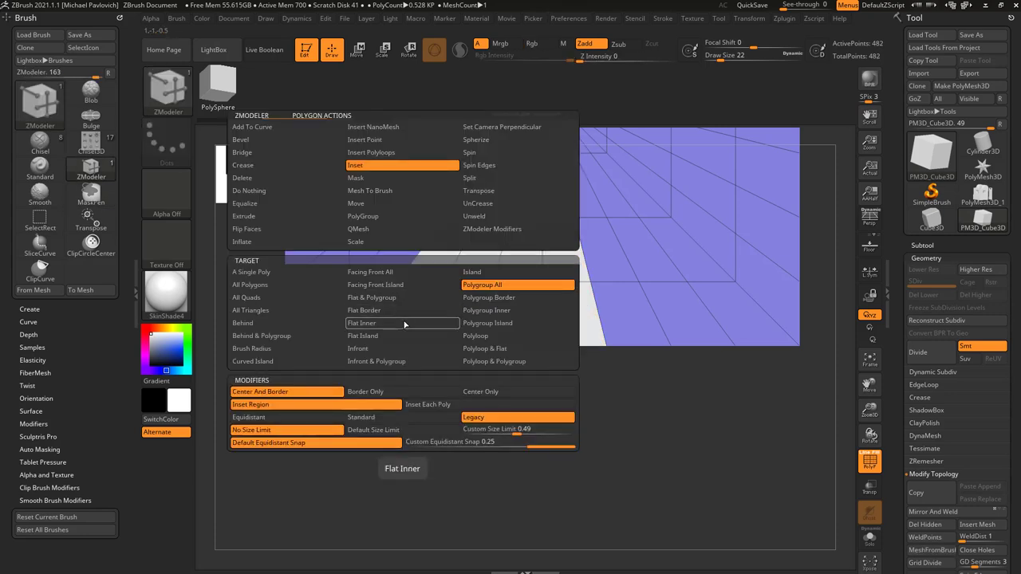
pyautogui.click(362, 418)
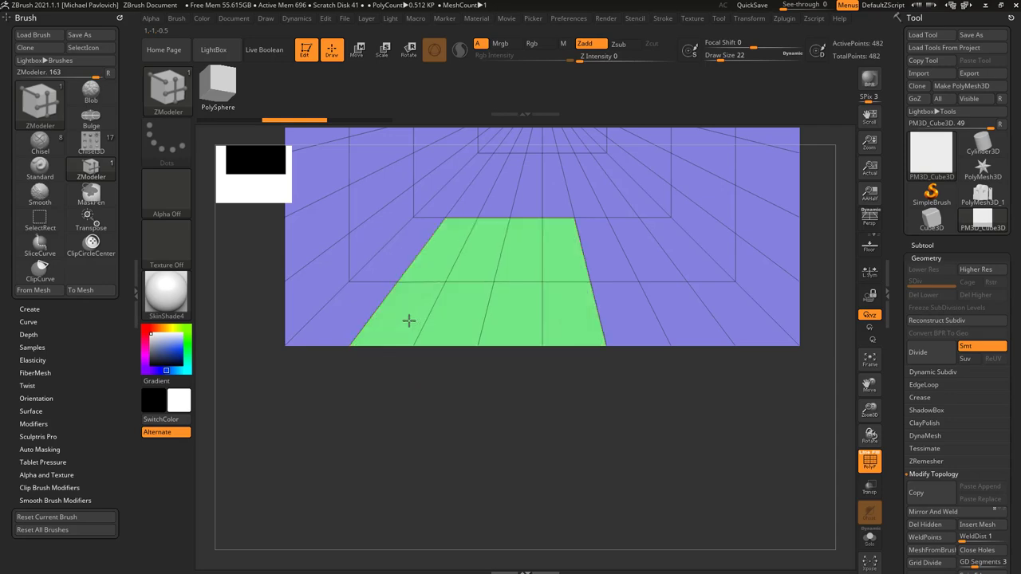
pyautogui.moveTo(411, 321); pyautogui.dragTo(418, 331)
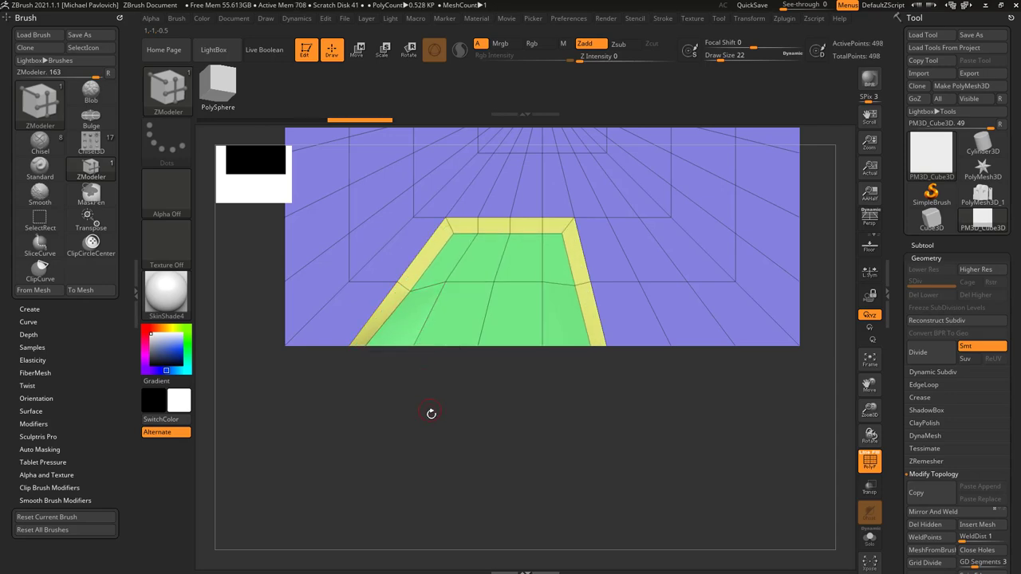
# Examine the Standard inset on the cube's patch from above, from the front and at an angle.
pyautogui.moveTo(431, 413); pyautogui.dragTo(381, 367)
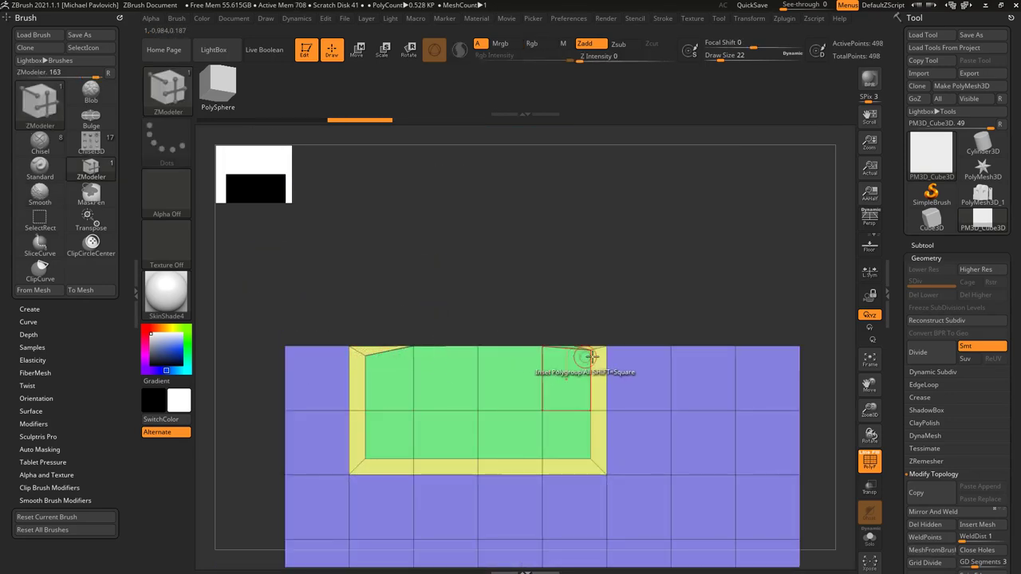
pyautogui.moveTo(443, 282); pyautogui.dragTo(510, 316)
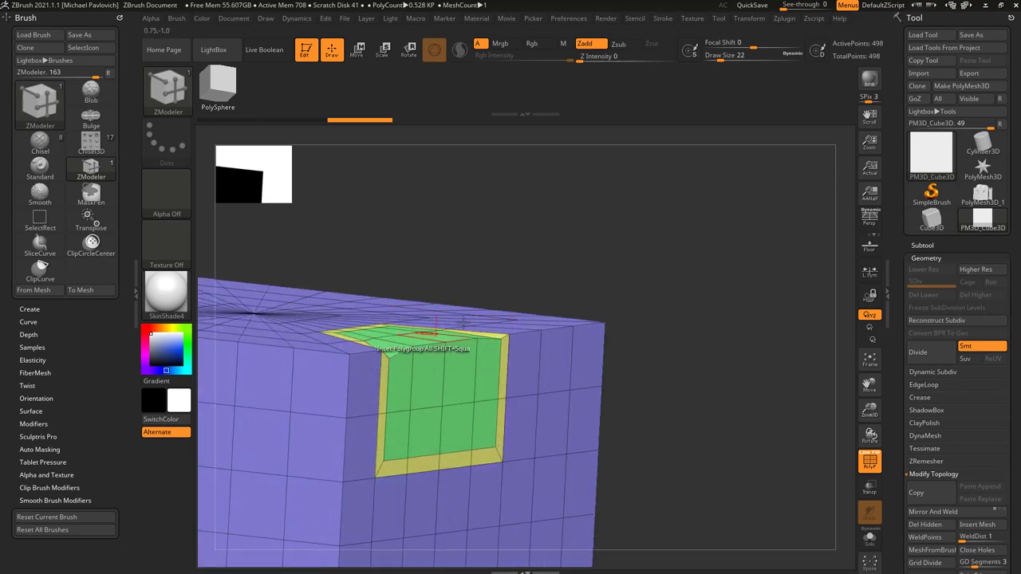
pyautogui.moveTo(599, 307); pyautogui.dragTo(581, 289)
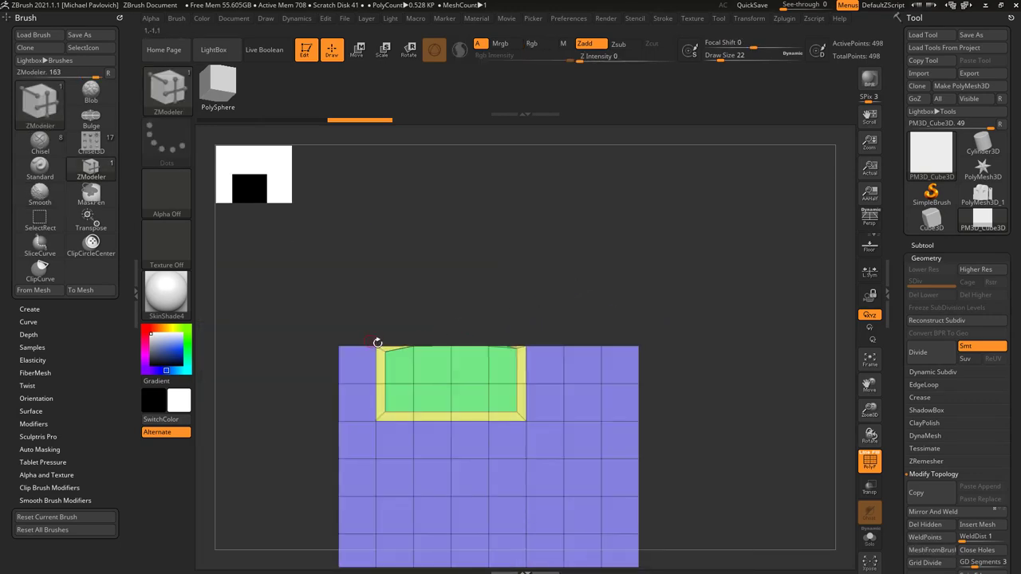
pyautogui.moveTo(511, 347); pyautogui.dragTo(563, 303)
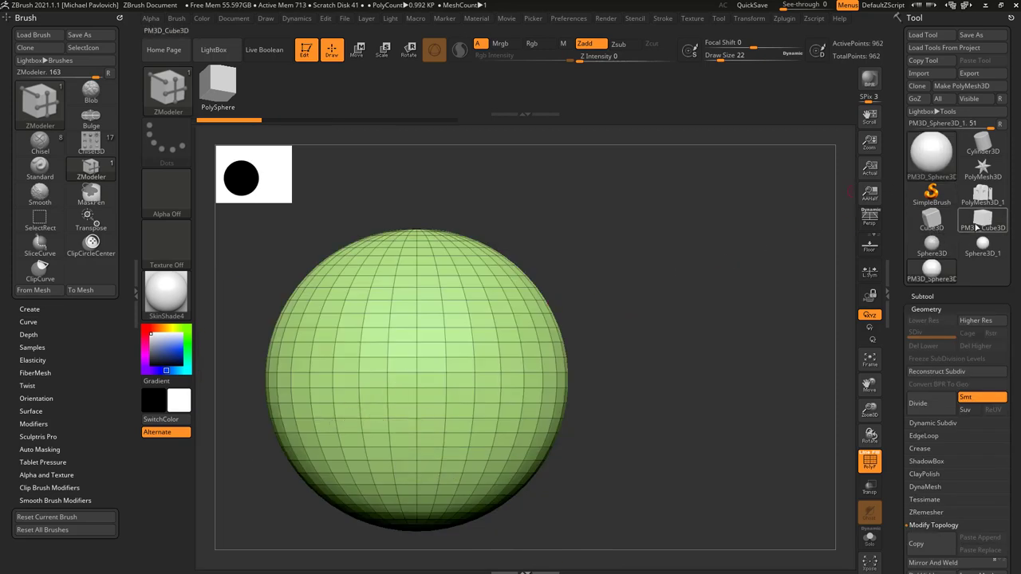
# Switch to the PolyMesh3D_1 block model and mask its blue arched front polygroup with the Mask action targeting Polygroup All.
pyautogui.moveTo(975, 227)
pyautogui.click(983, 196)
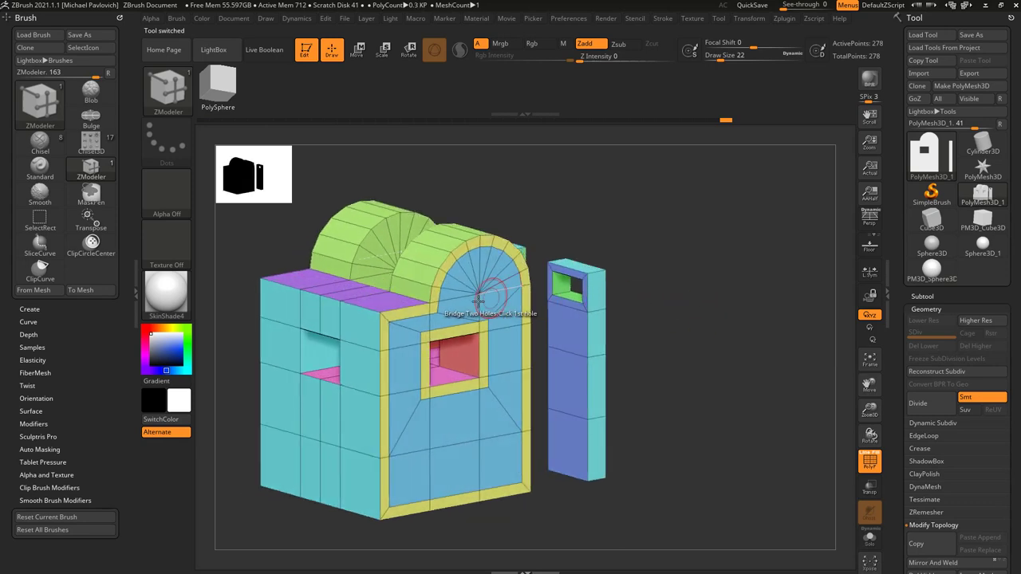
pyautogui.press('space')
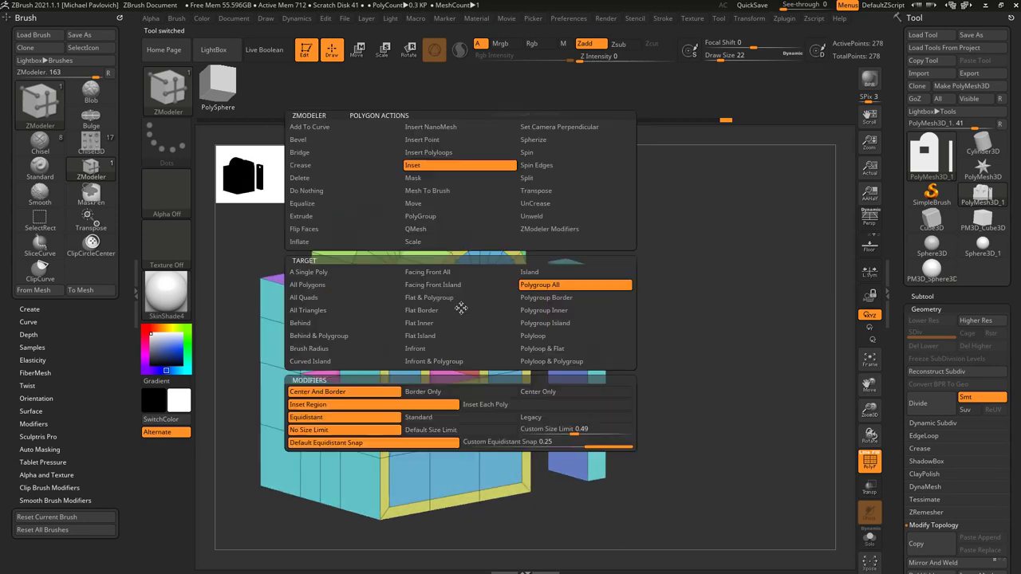
pyautogui.click(425, 178)
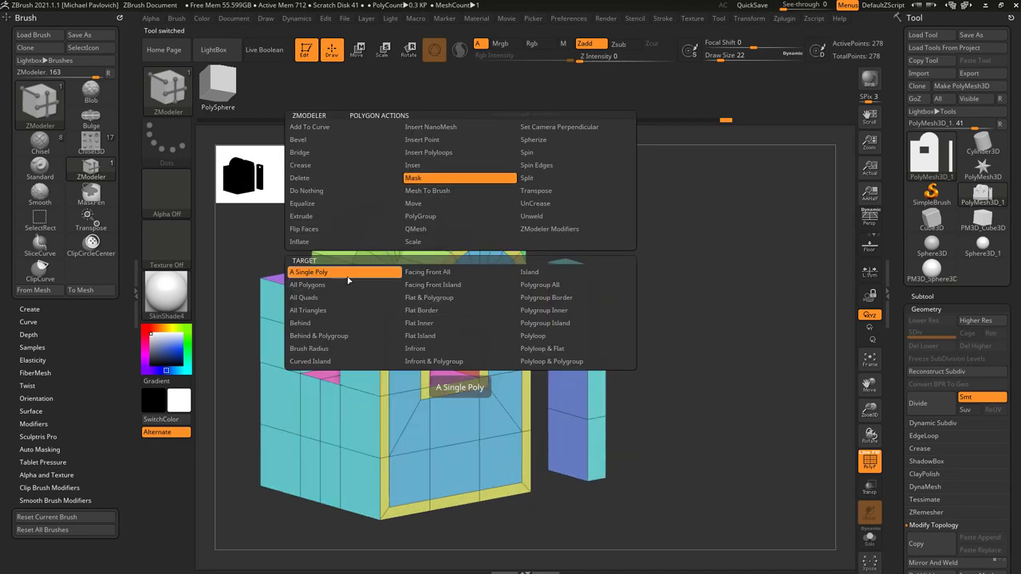
pyautogui.click(543, 285)
pyautogui.click(463, 311)
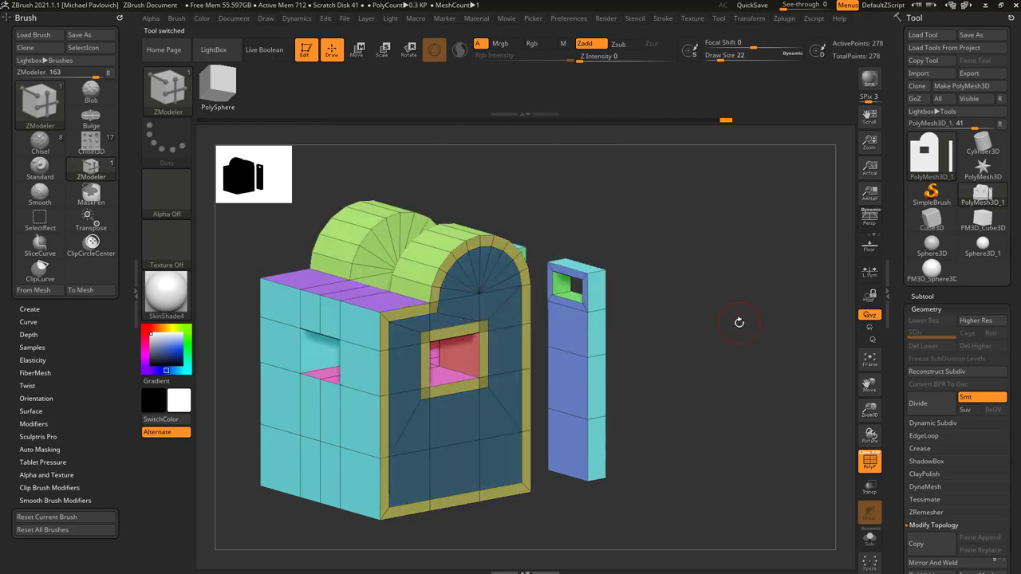
# Invert the mask and try extruding the blue front polygroup outward with the Gizmo, first slightly and then much further.
pyautogui.keyDown('ctrl'); pyautogui.click(738, 325); pyautogui.keyUp('ctrl')
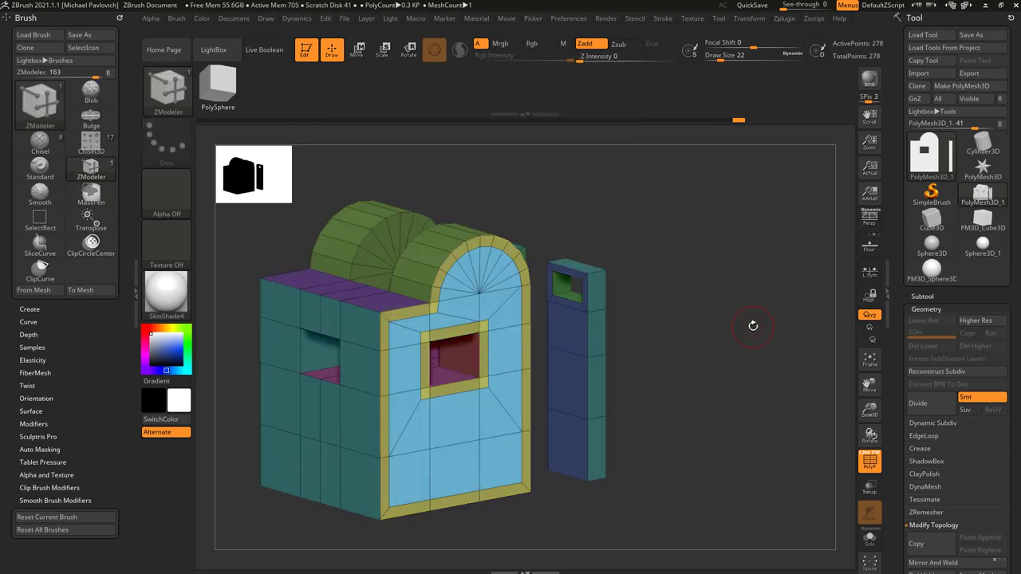
pyautogui.press('w')
pyautogui.moveTo(730, 329); pyautogui.dragTo(702, 332)
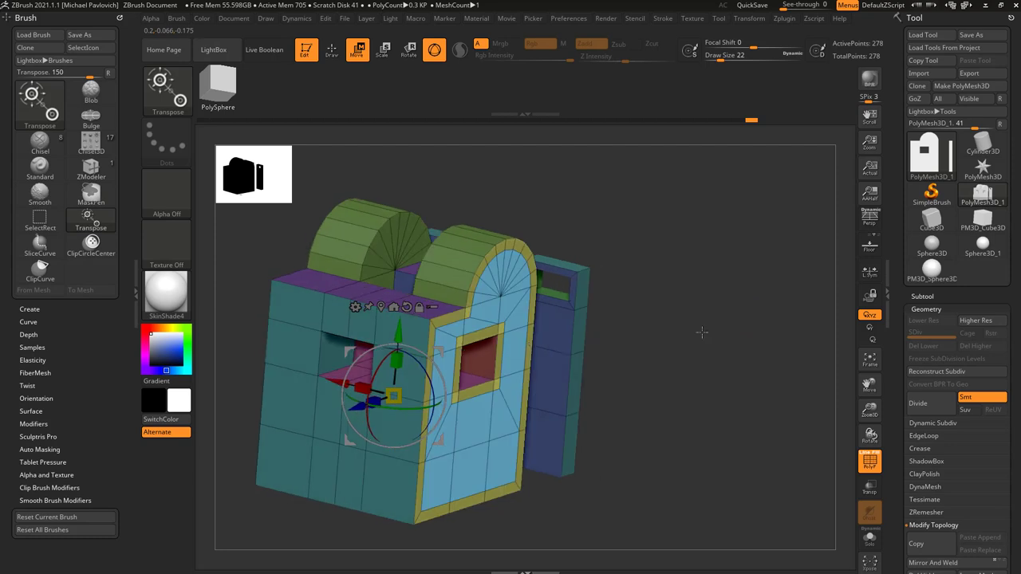
pyautogui.moveTo(356, 385); pyautogui.dragTo(457, 380)
pyautogui.keyDown('ctrl'); pyautogui.moveTo(336, 380); pyautogui.dragTo(348, 382); pyautogui.keyUp('ctrl')
pyautogui.click(357, 391)
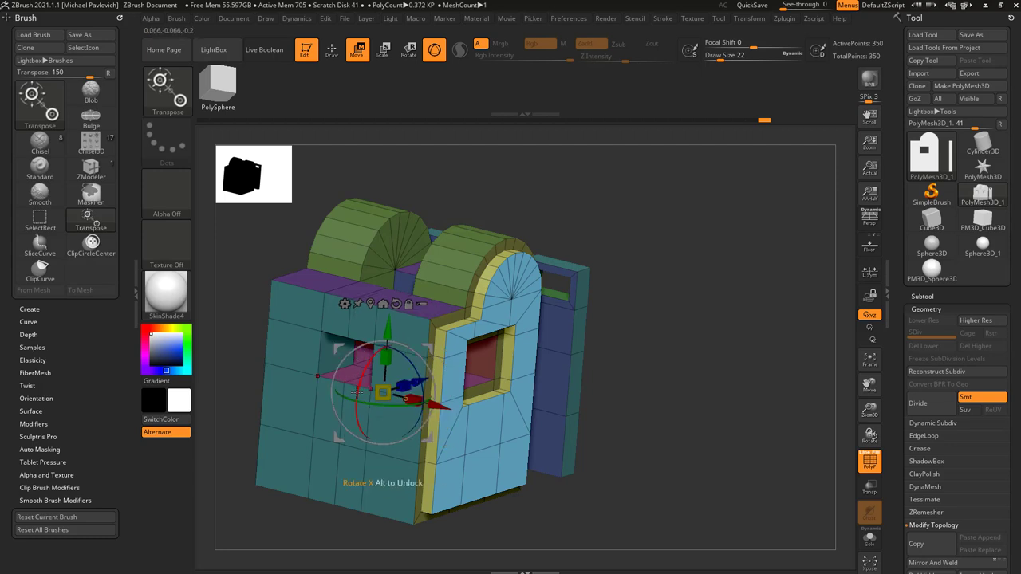
pyautogui.moveTo(431, 375); pyautogui.dragTo(505, 392, button='right')
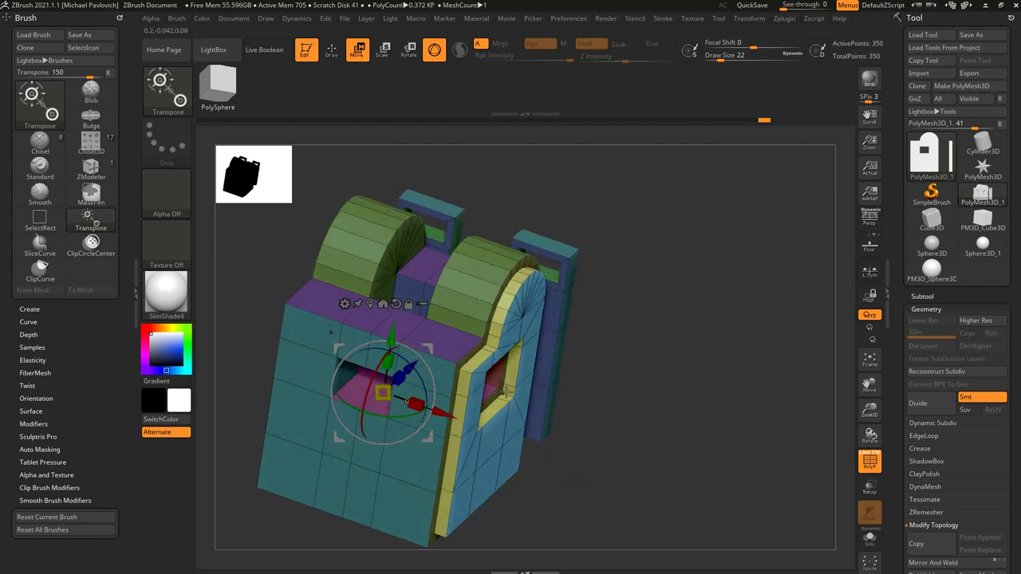
pyautogui.keyDown('ctrl'); pyautogui.moveTo(438, 412); pyautogui.dragTo(626, 293); pyautogui.keyUp('ctrl')
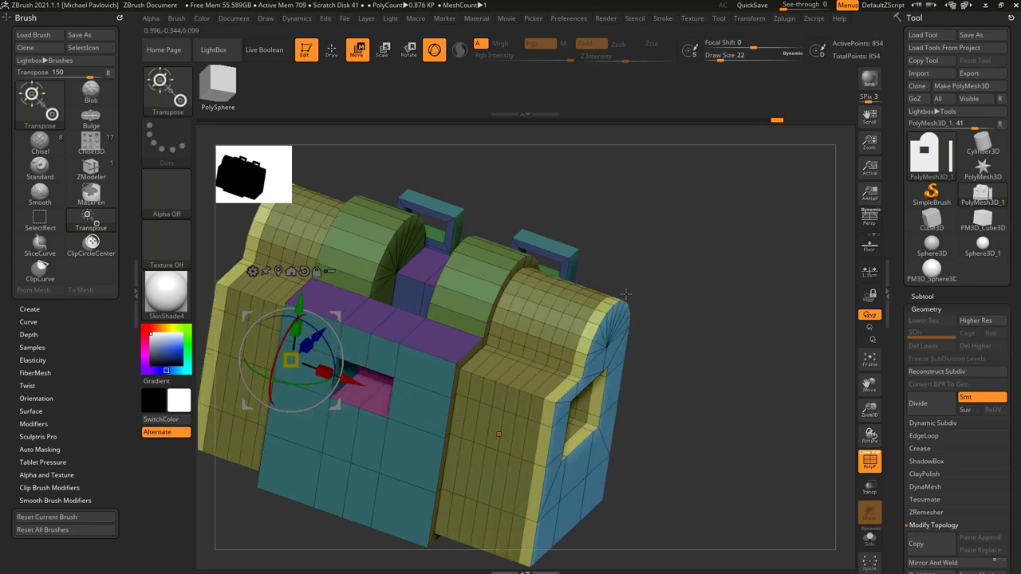
# Undo the front extrusions, the mask inversion and the polygroup mask on the block model.
pyautogui.hotkey('ctrl', 'z')
pyautogui.hotkey('ctrl', 'z')
pyautogui.hotkey('ctrl', 'z')
pyautogui.hotkey('ctrl', 'z')
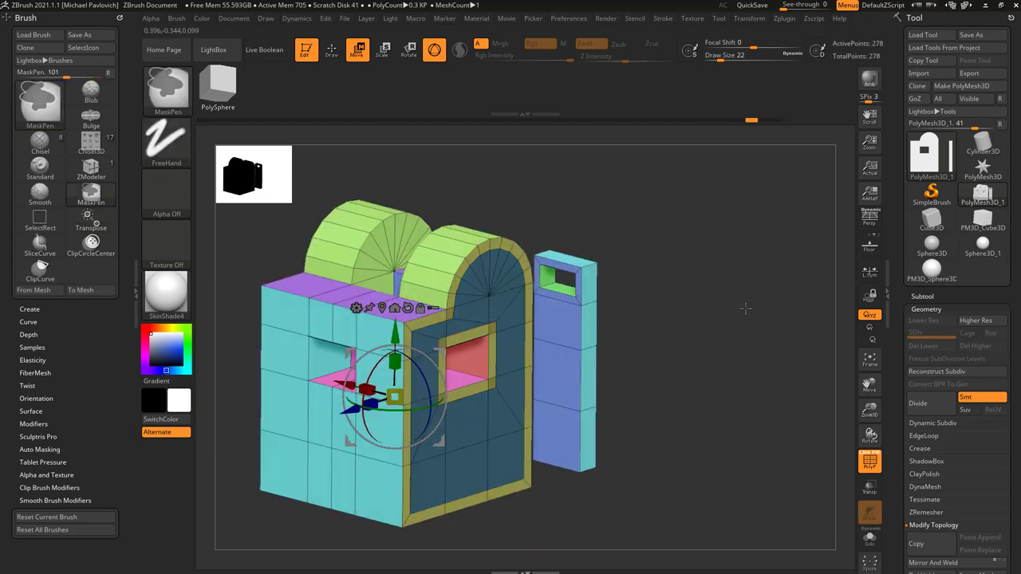
pyautogui.hotkey('ctrl', 'z')
pyautogui.hotkey('ctrl', 'z')
pyautogui.hotkey('ctrl', 'z')
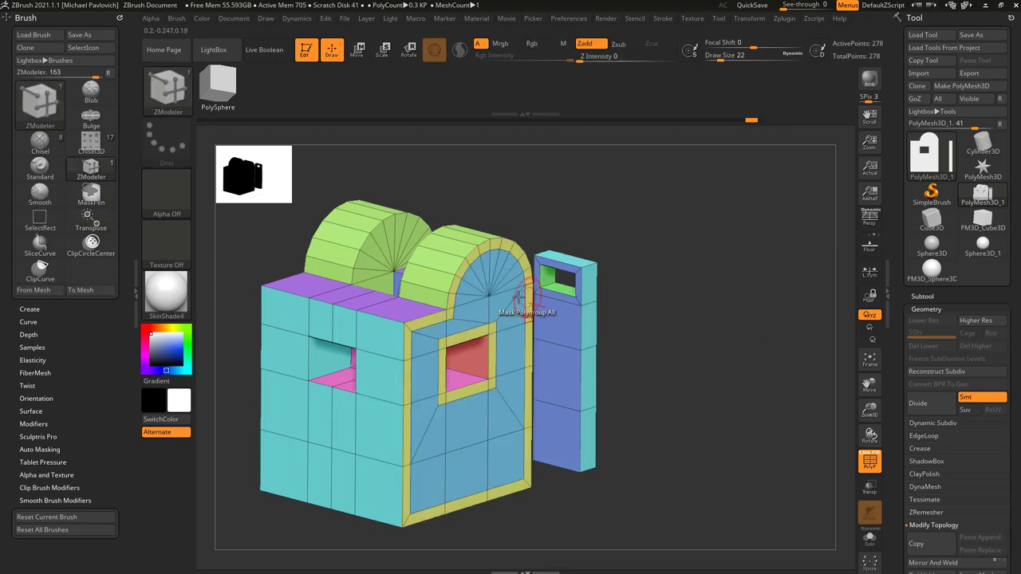
# Set the polygon action to Transpose with target Polygroup All and apply it to the blue front polygroup.
pyautogui.press('space')
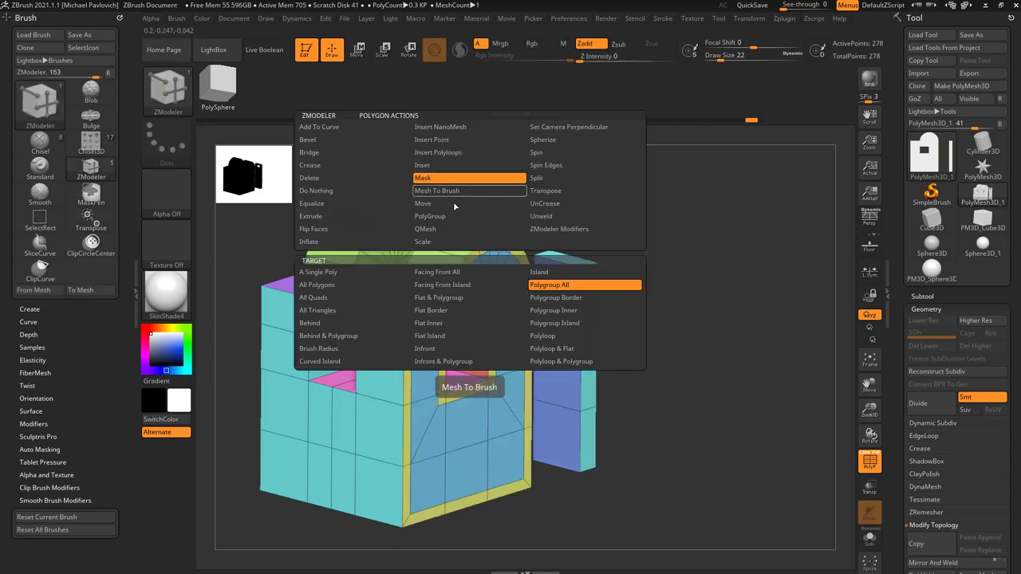
pyautogui.click(547, 191)
pyautogui.click(557, 286)
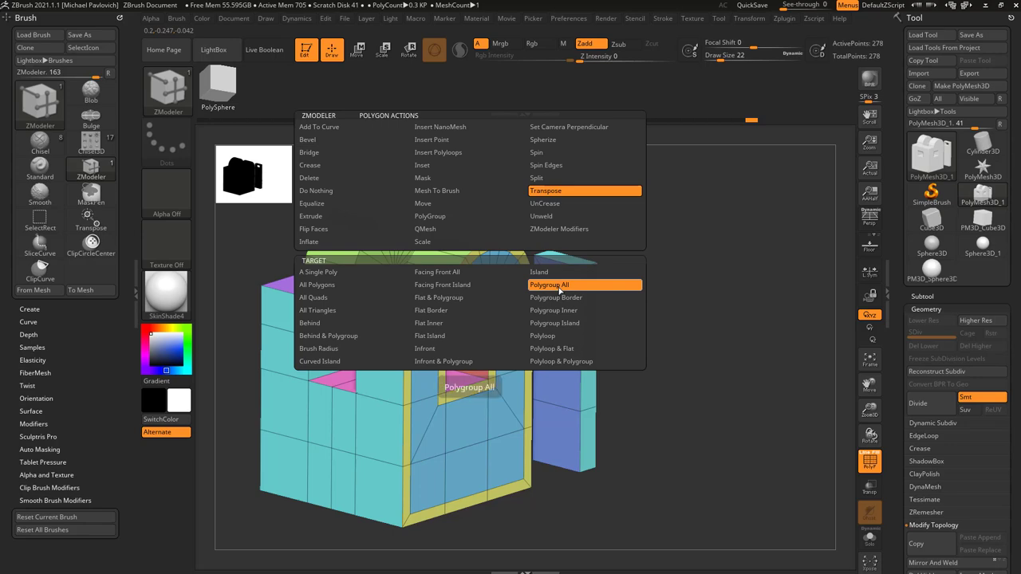
pyautogui.click(469, 421)
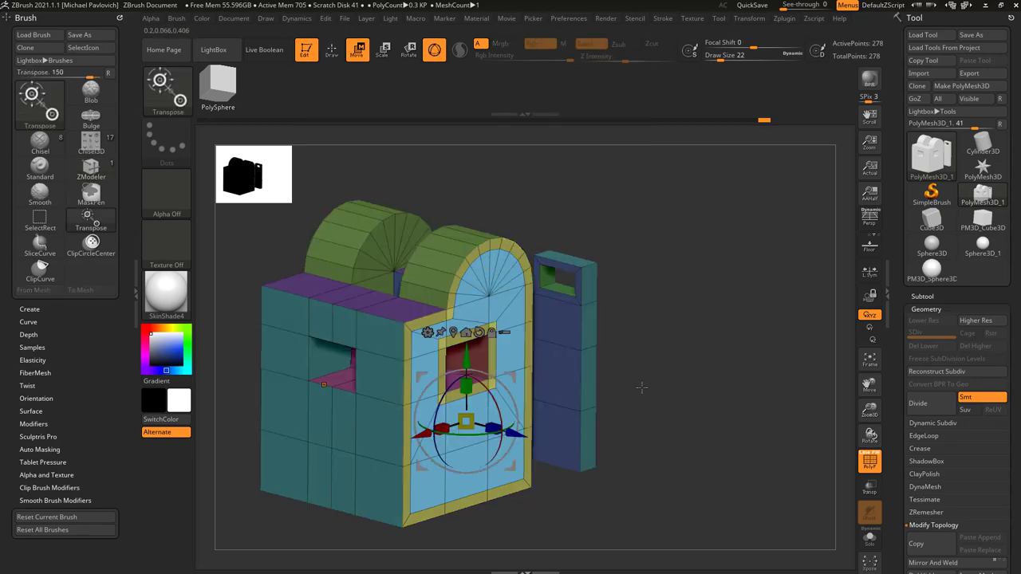
# Try moving the blue front polygroup along Z, undo it, and extrude the polygroup slightly outward with the Gizmo instead.
pyautogui.moveTo(648, 307); pyautogui.dragTo(618, 400)
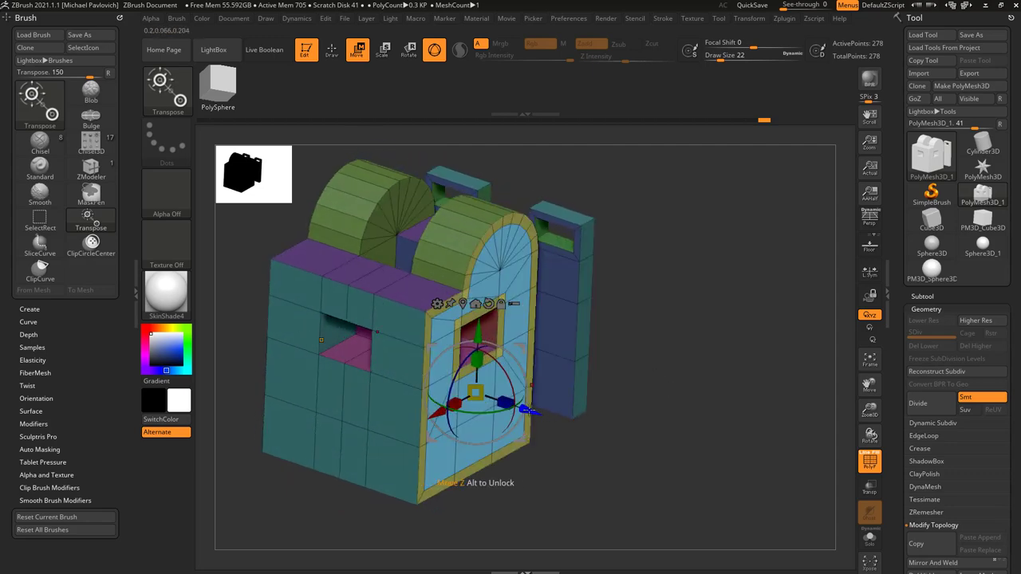
pyautogui.moveTo(527, 410)
pyautogui.mouseDown()
pyautogui.moveTo(553, 420)
pyautogui.moveTo(539, 414)
pyautogui.mouseUp()
pyautogui.hotkey('ctrl', 'z')
pyautogui.keyDown('alt'); pyautogui.moveTo(681, 412); pyautogui.dragTo(664, 423); pyautogui.keyUp('alt')
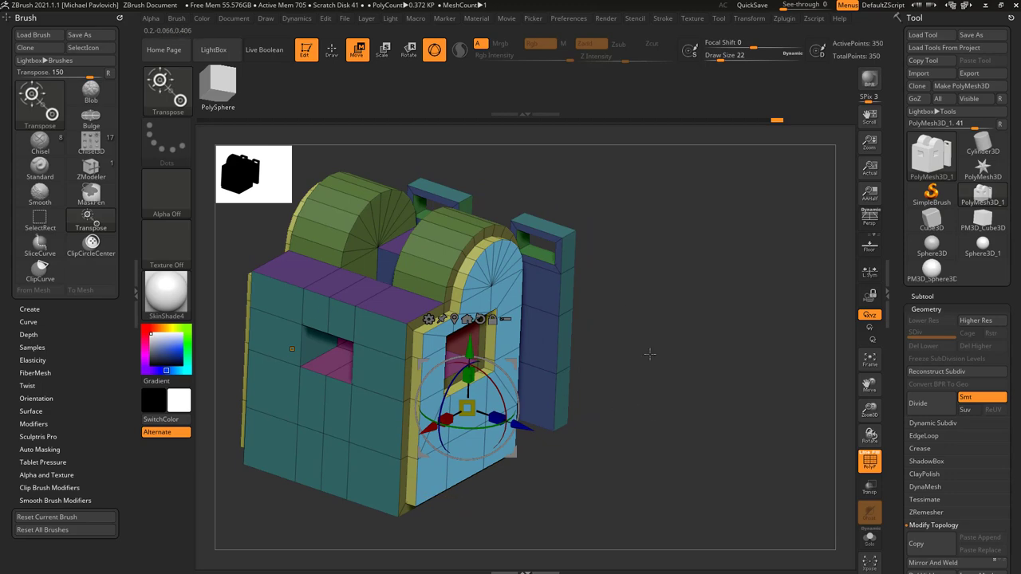
pyautogui.moveTo(580, 365); pyautogui.dragTo(735, 338)
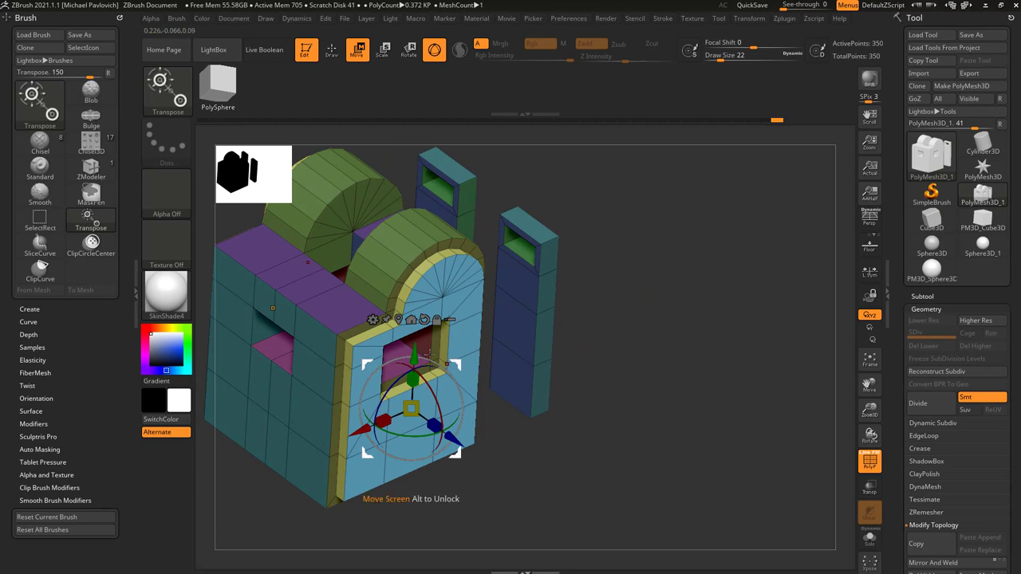
# Isolate the green outer faces of the two separate slabs with Transpose Polygroup All, try moving them along Z, and undo the move.
pyautogui.press('q')
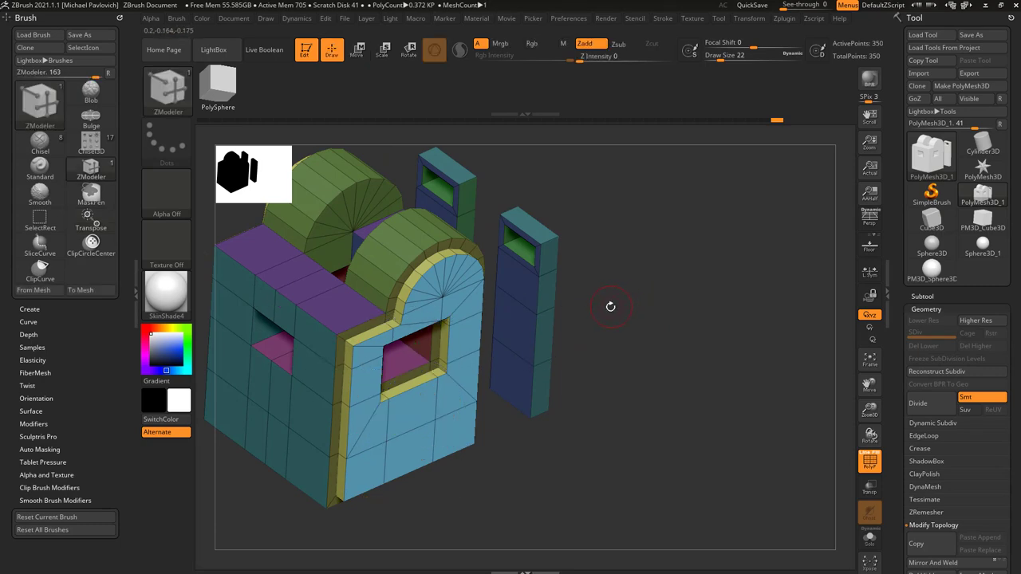
pyautogui.moveTo(611, 307); pyautogui.dragTo(551, 317)
pyautogui.press('space')
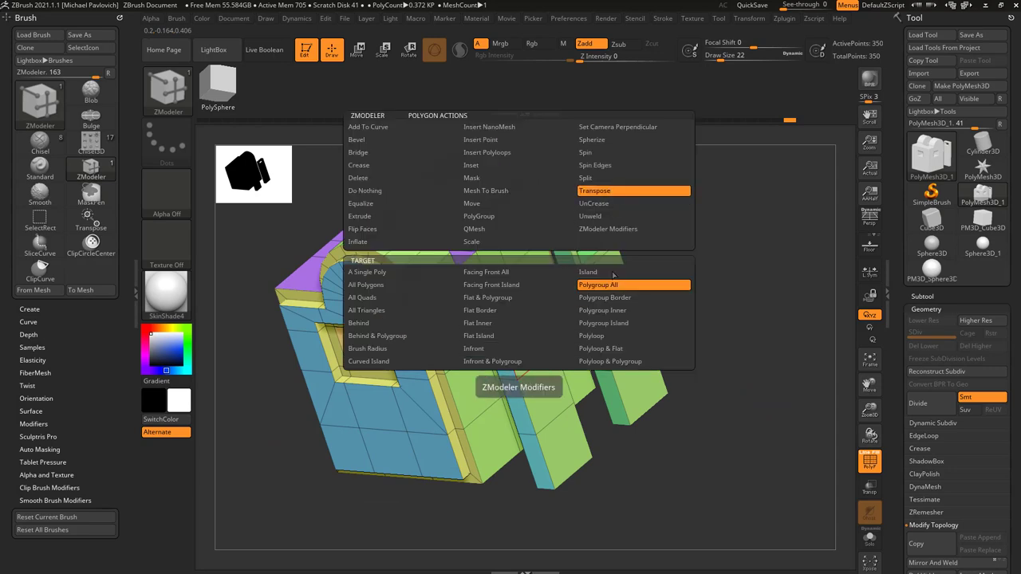
pyautogui.click(633, 284)
pyautogui.click(540, 356)
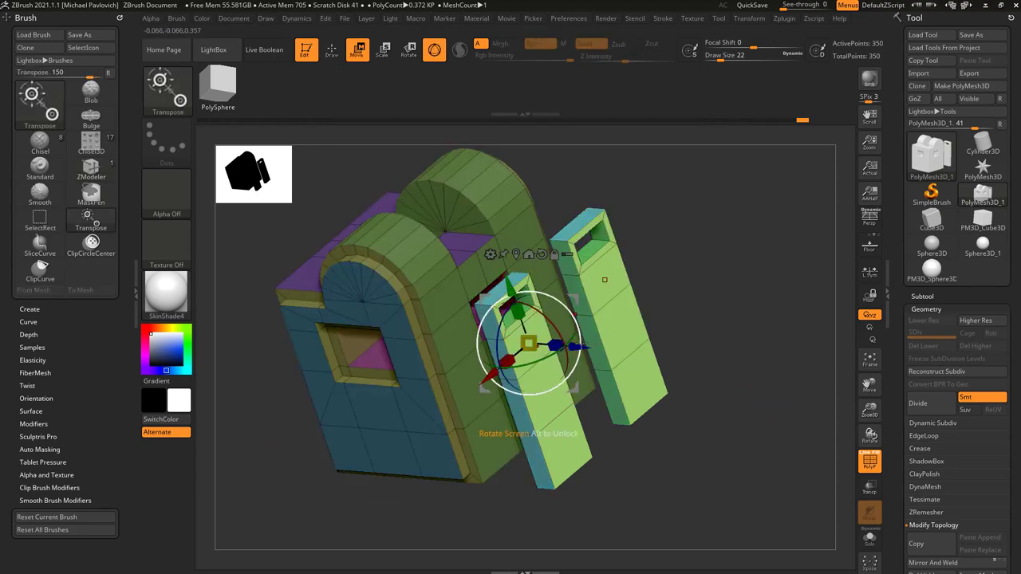
pyautogui.moveTo(579, 347); pyautogui.dragTo(598, 349)
pyautogui.hotkey('ctrl', 'z')
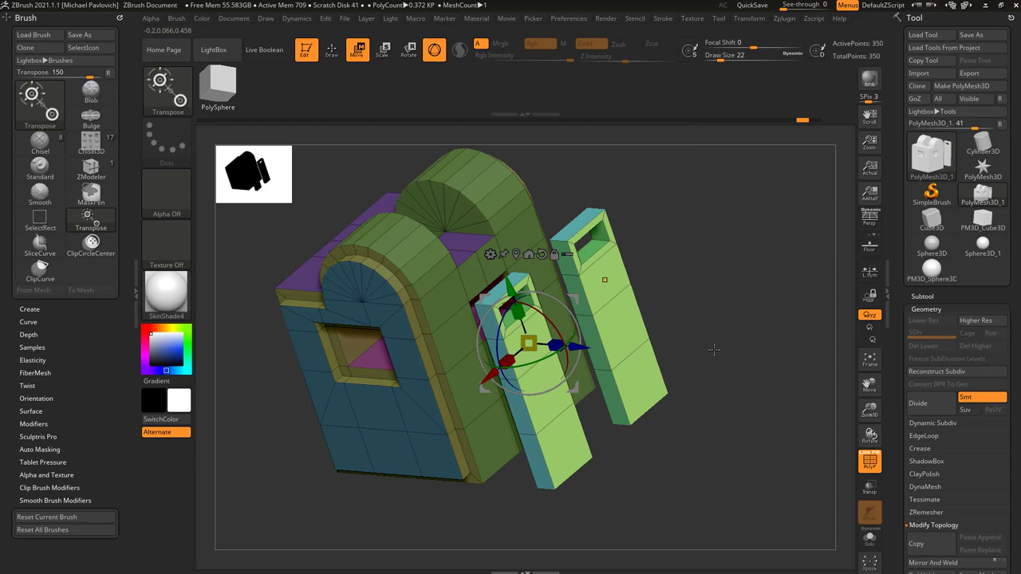
# Isolate the blue front polygroup again with Transpose Polygroup All and move it outward along Z.
pyautogui.press('q')
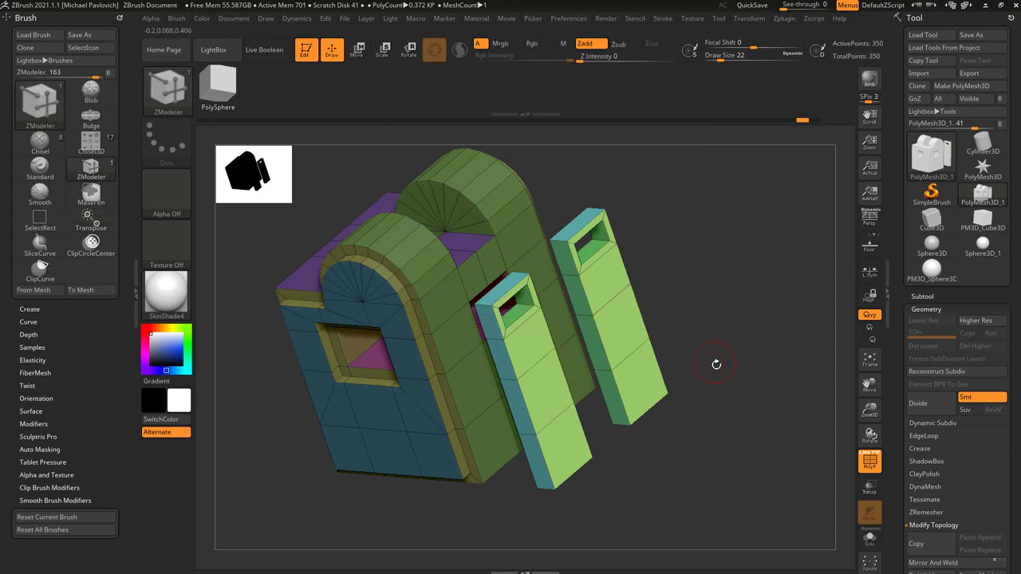
pyautogui.moveTo(716, 365); pyautogui.dragTo(766, 289)
pyautogui.click(397, 385)
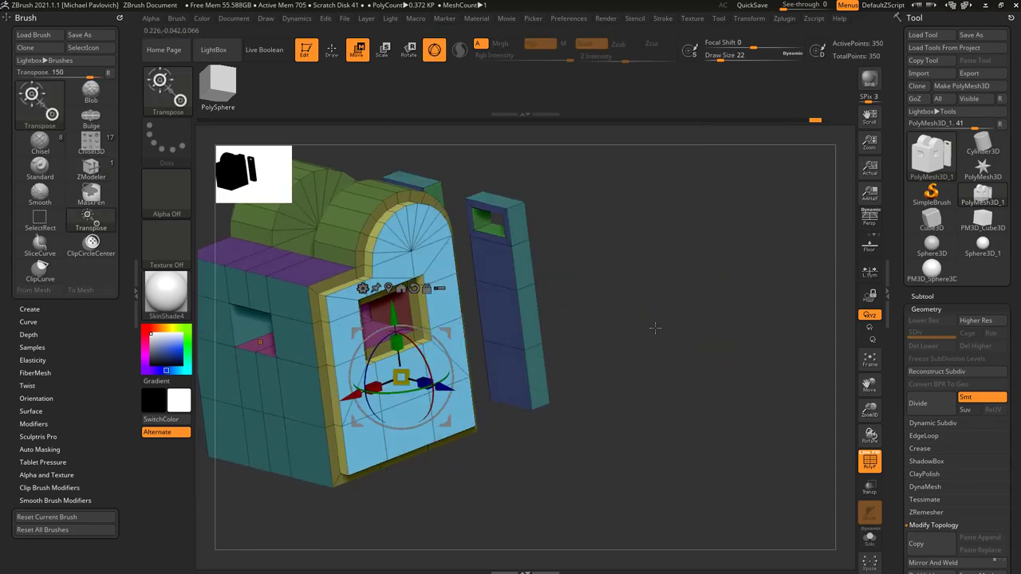
pyautogui.moveTo(655, 328); pyautogui.dragTo(672, 364)
pyautogui.moveTo(458, 403); pyautogui.dragTo(470, 408)
# Isolate the green outer faces of the two slabs with Transpose and move them outward along Z to thicken the slabs.
pyautogui.moveTo(701, 288)
pyautogui.keyDown('alt'); pyautogui.mouseDown()
pyautogui.moveTo(685, 344)
pyautogui.moveTo(580, 316)
pyautogui.mouseUp(); pyautogui.keyUp('alt')
pyautogui.press('q')
pyautogui.click(548, 398)
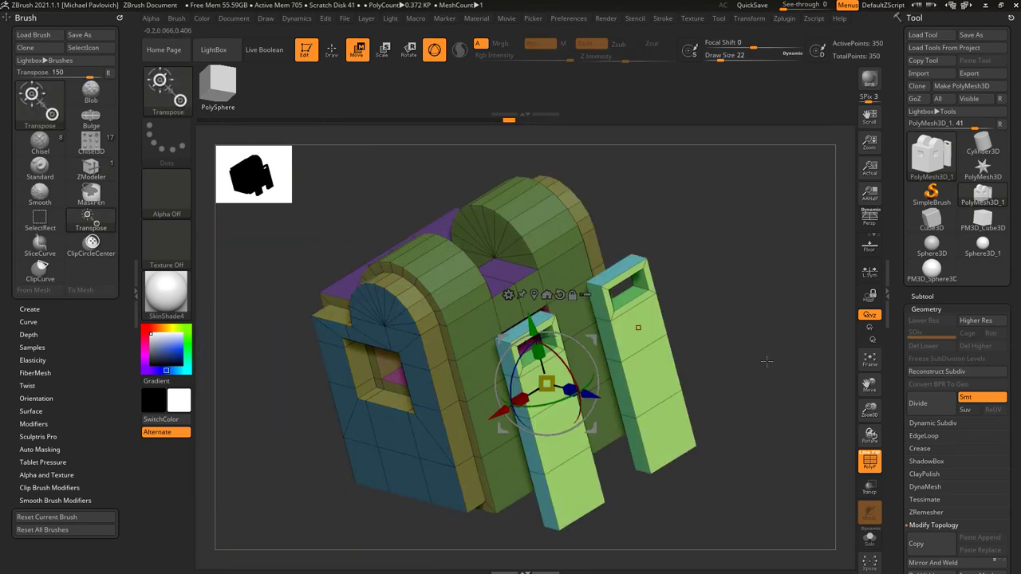
pyautogui.keyDown('alt'); pyautogui.moveTo(766, 359); pyautogui.dragTo(750, 306); pyautogui.keyUp('alt')
pyautogui.moveTo(576, 343); pyautogui.dragTo(595, 351)
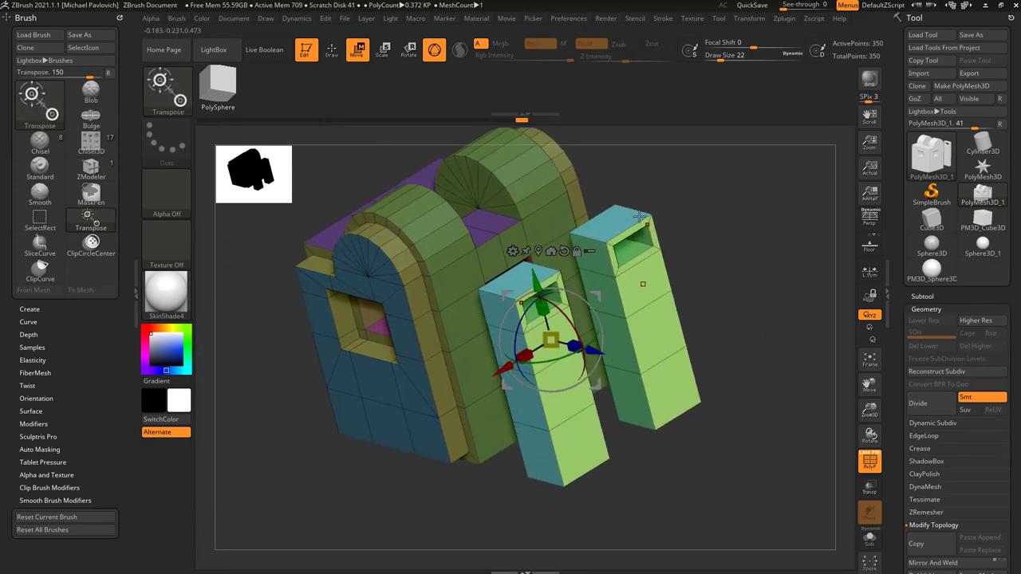
# Look up the Gizmo 3D section of the preferences.
pyautogui.click(571, 23)
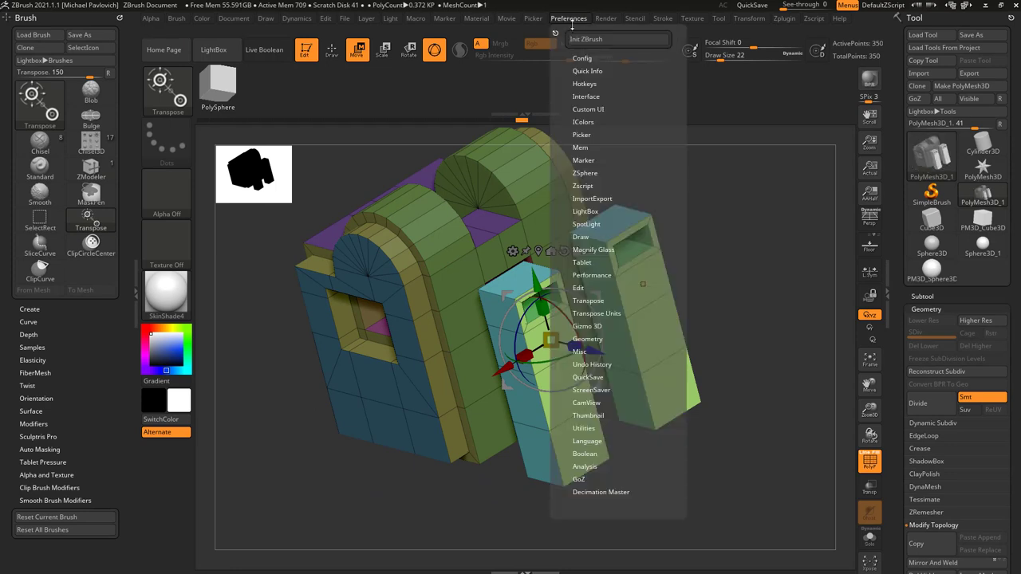
pyautogui.click(592, 326)
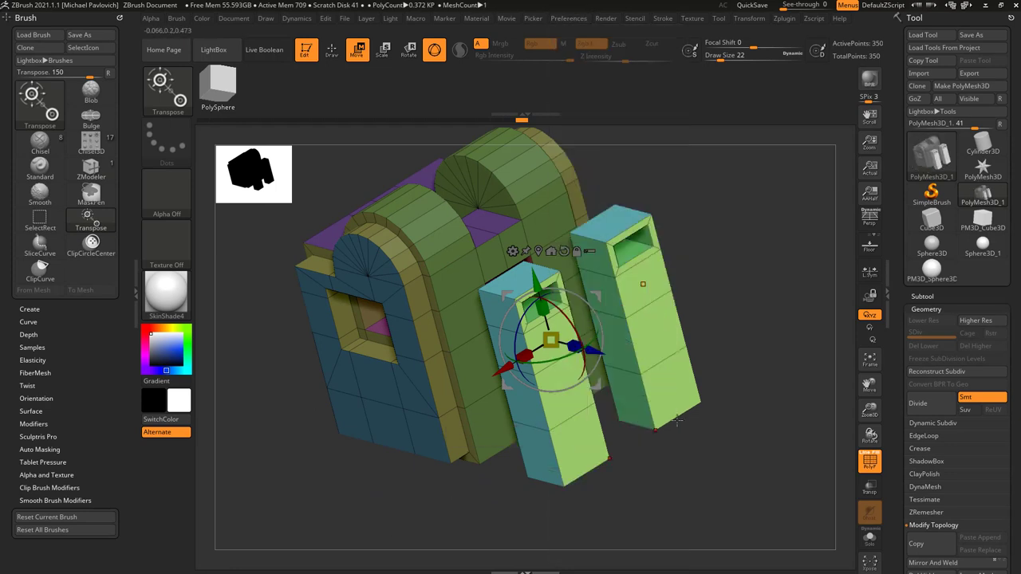
pyautogui.moveTo(686, 458); pyautogui.dragTo(786, 379)
pyautogui.moveTo(712, 355)
pyautogui.mouseDown()
pyautogui.moveTo(671, 379)
pyautogui.moveTo(639, 418)
pyautogui.mouseUp()
# Use Transpose on the blue arched front polygroup once more and push it further outward along Z.
pyautogui.press('q')
pyautogui.press('space')
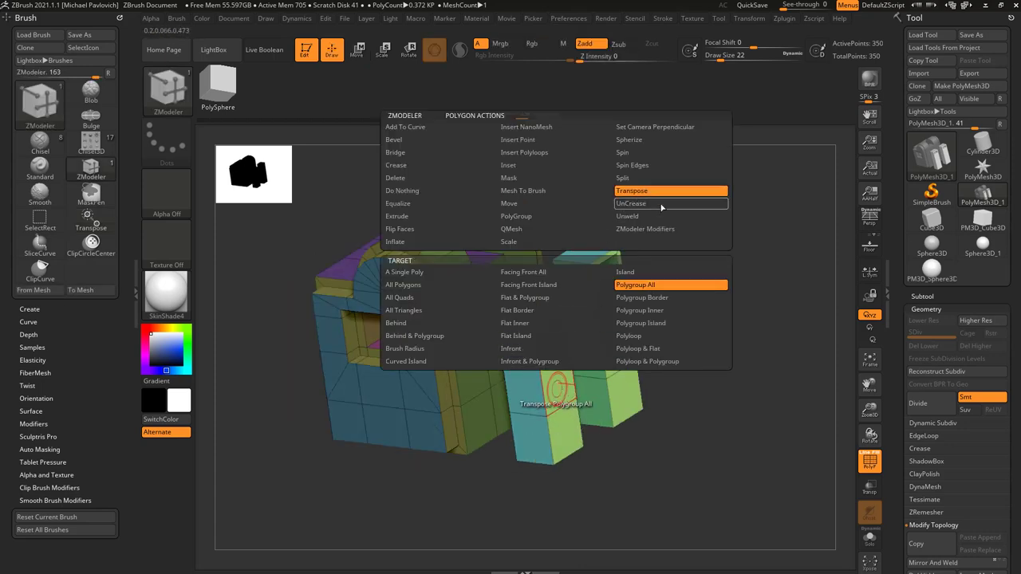
pyautogui.press('w')
pyautogui.moveTo(684, 329); pyautogui.dragTo(742, 332)
pyautogui.press('q')
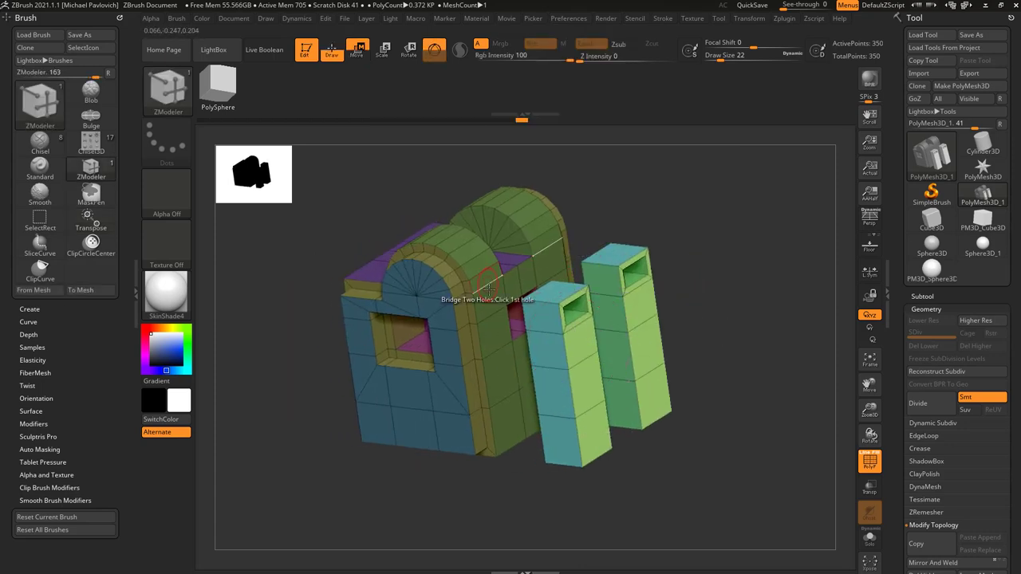
pyautogui.press('w')
pyautogui.keyDown('ctrl'); pyautogui.click(452, 381); pyautogui.keyUp('ctrl')
pyautogui.moveTo(412, 405); pyautogui.dragTo(394, 415)
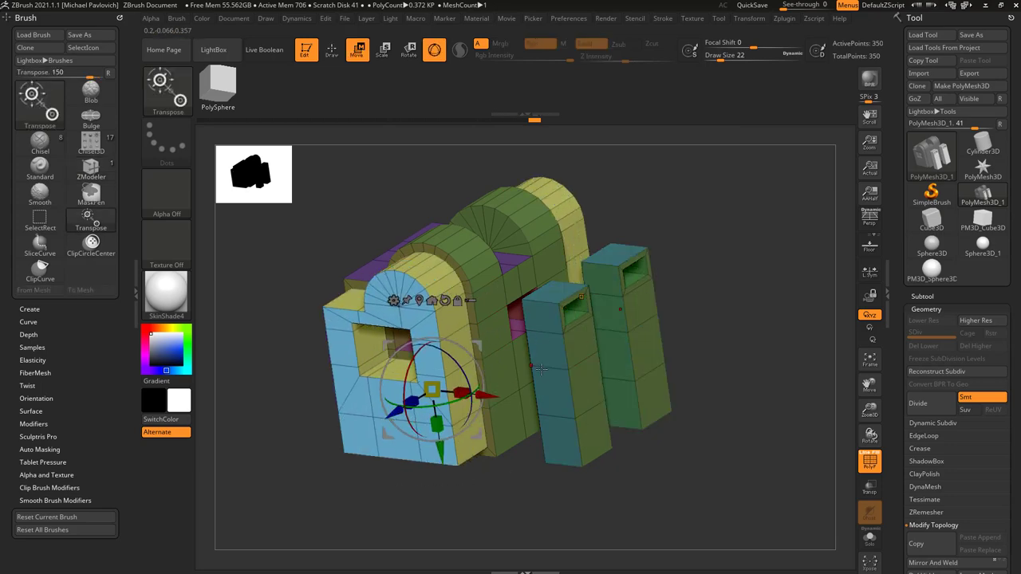
# Switch the Transpose selection to the slabs' green outer faces and move them a little further outward along Z.
pyautogui.press('q')
pyautogui.click(578, 364)
pyautogui.press('w')
pyautogui.moveTo(643, 354); pyautogui.dragTo(668, 358)
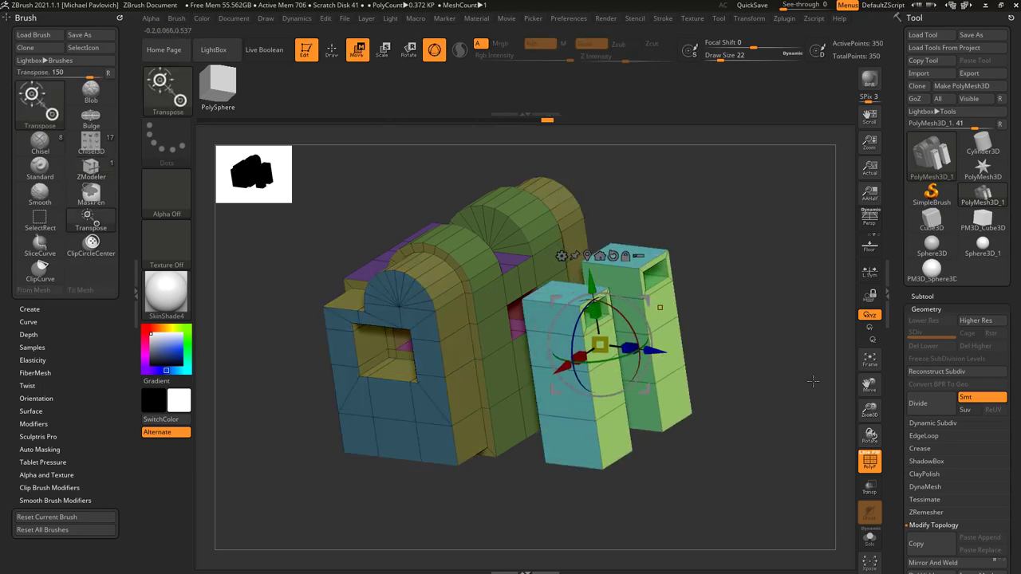
# Set ZModeler's polygon action to Move with the Polygroup All target and clear the mask left by Transpose.
pyautogui.press('q')
pyautogui.moveTo(764, 365); pyautogui.dragTo(782, 363)
pyautogui.press('space')
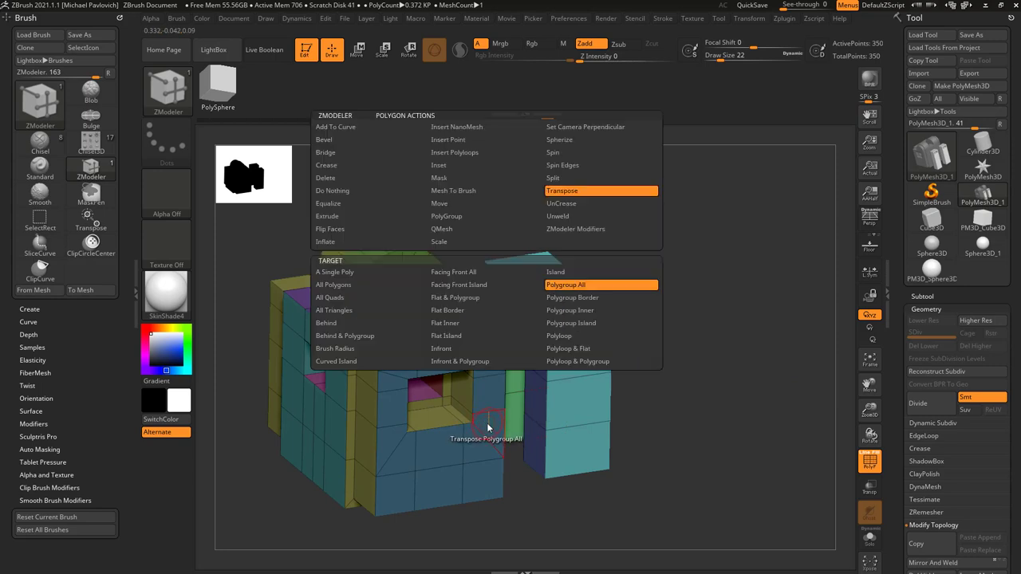
pyautogui.click(440, 204)
pyautogui.click(567, 285)
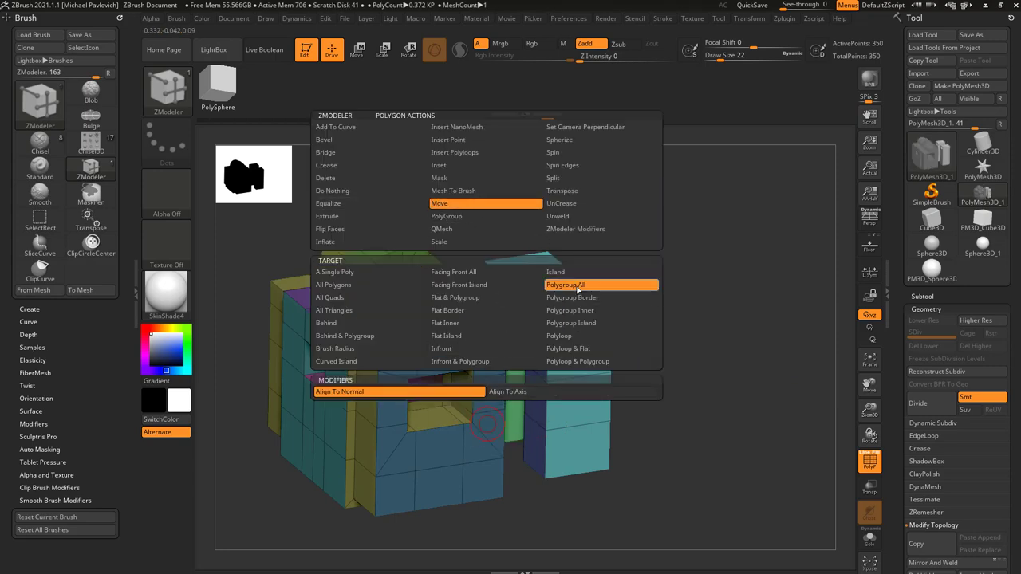
pyautogui.moveTo(656, 362); pyautogui.dragTo(686, 360)
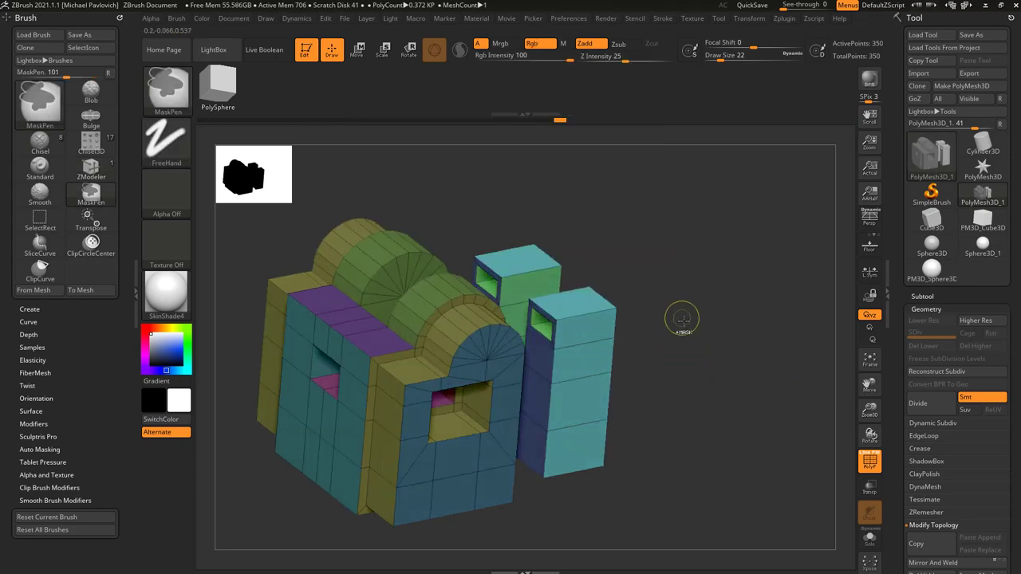
pyautogui.keyDown('ctrl'); pyautogui.moveTo(683, 318); pyautogui.dragTo(699, 335); pyautogui.keyUp('ctrl')
pyautogui.moveTo(623, 412); pyautogui.dragTo(477, 425)
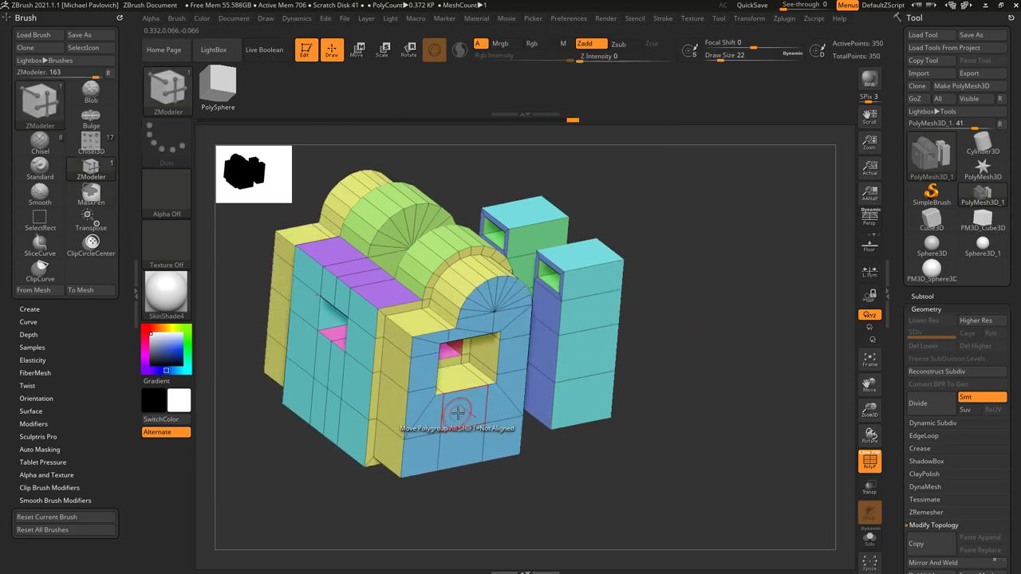
# Change the polygon action to QMesh with the Polygroup All target and pull the blue arched front polygroup slightly outward.
pyautogui.press('space')
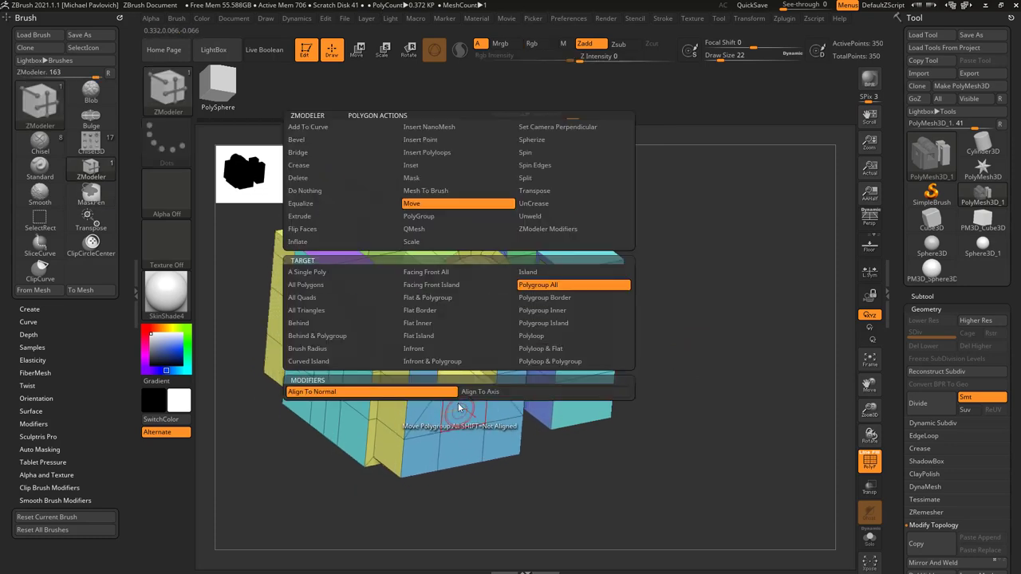
pyautogui.click(431, 229)
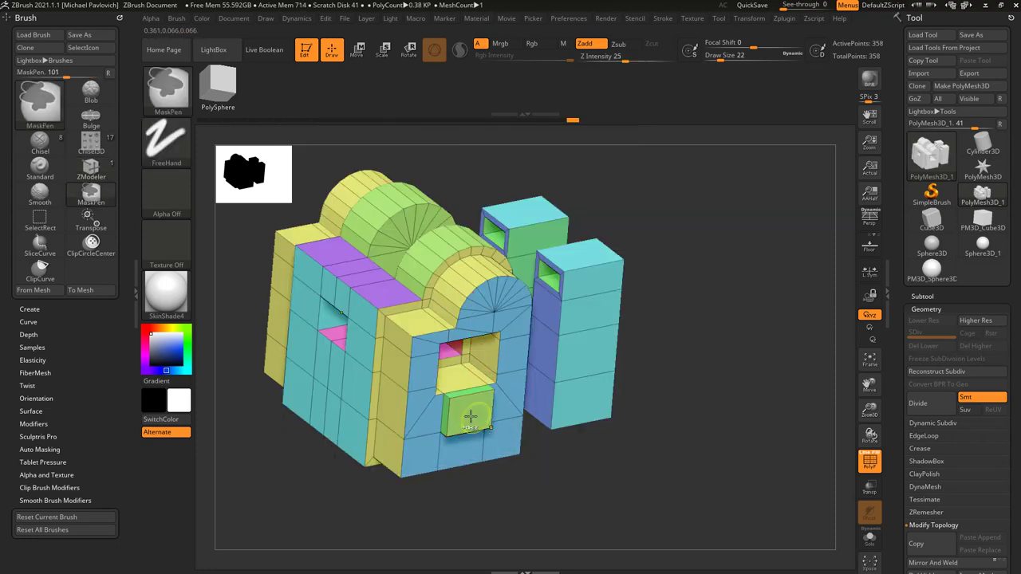
pyautogui.hotkey('ctrl', 'z')
pyautogui.press('space')
pyautogui.click(554, 288)
pyautogui.moveTo(468, 441); pyautogui.dragTo(451, 403)
# Set the polygon action to PolyGroup with the Flat Island target and assign separate new polygroups to the slab tops and block tops.
pyautogui.press('space')
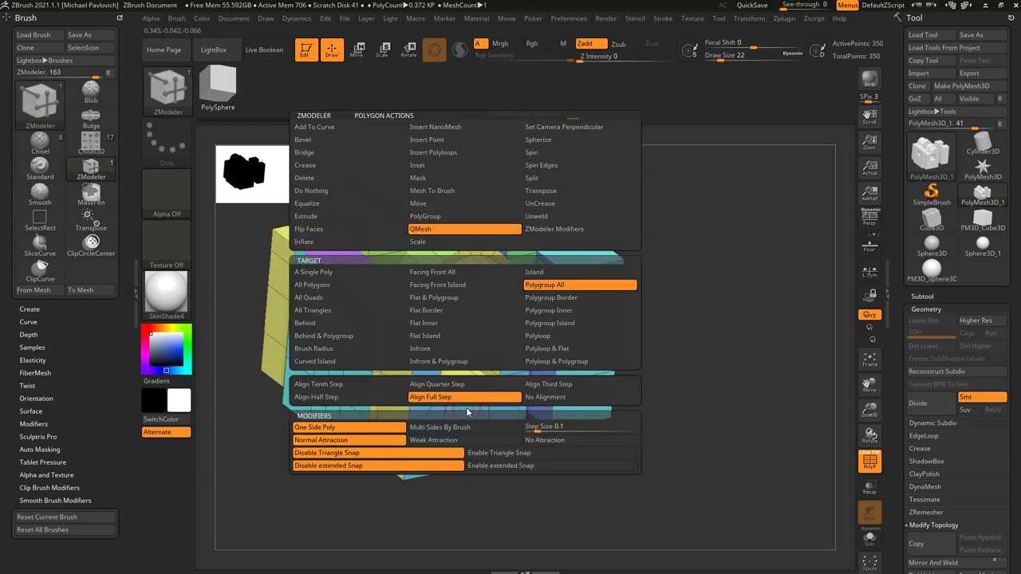
pyautogui.click(431, 216)
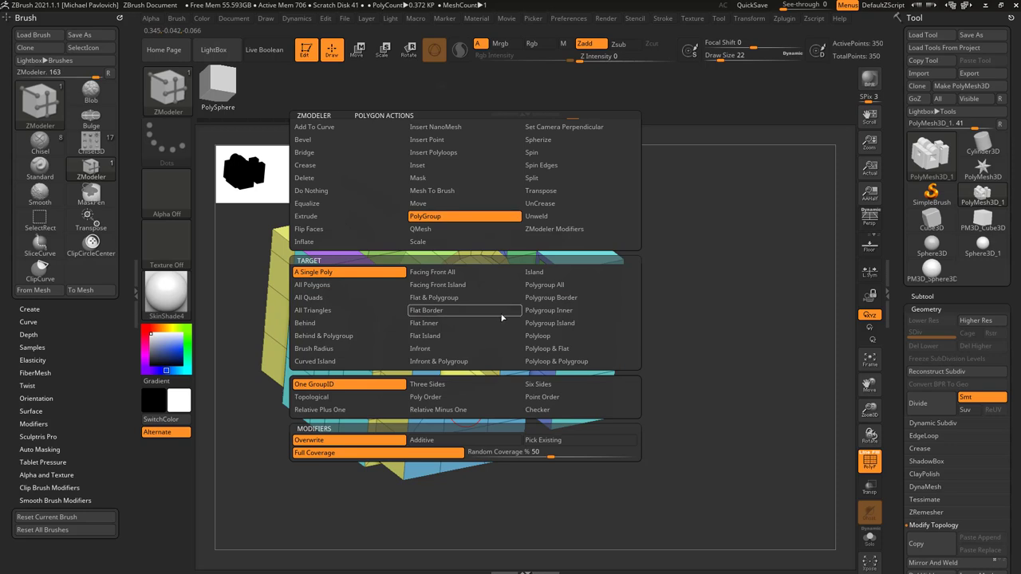
pyautogui.click(441, 337)
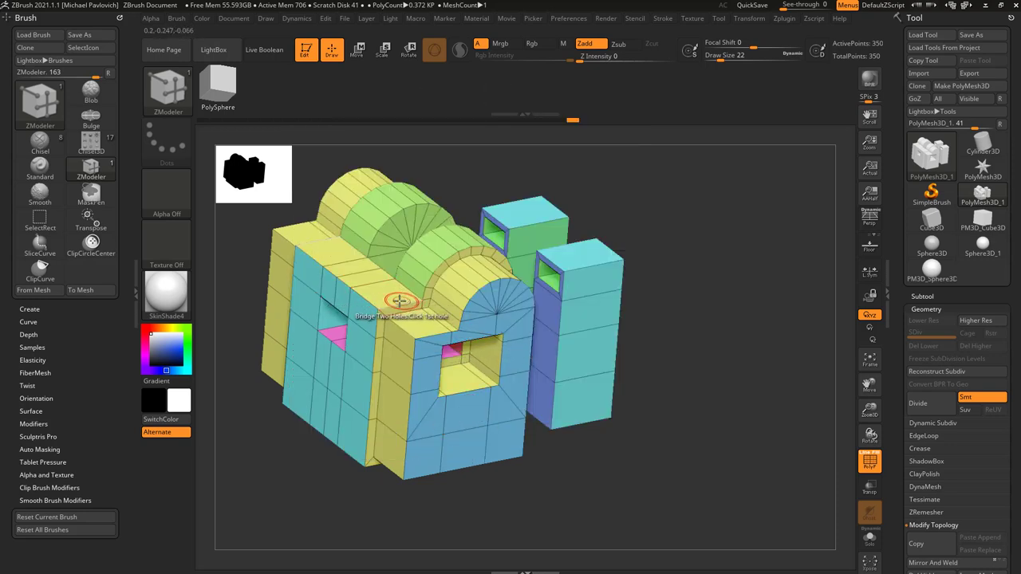
pyautogui.click(584, 252)
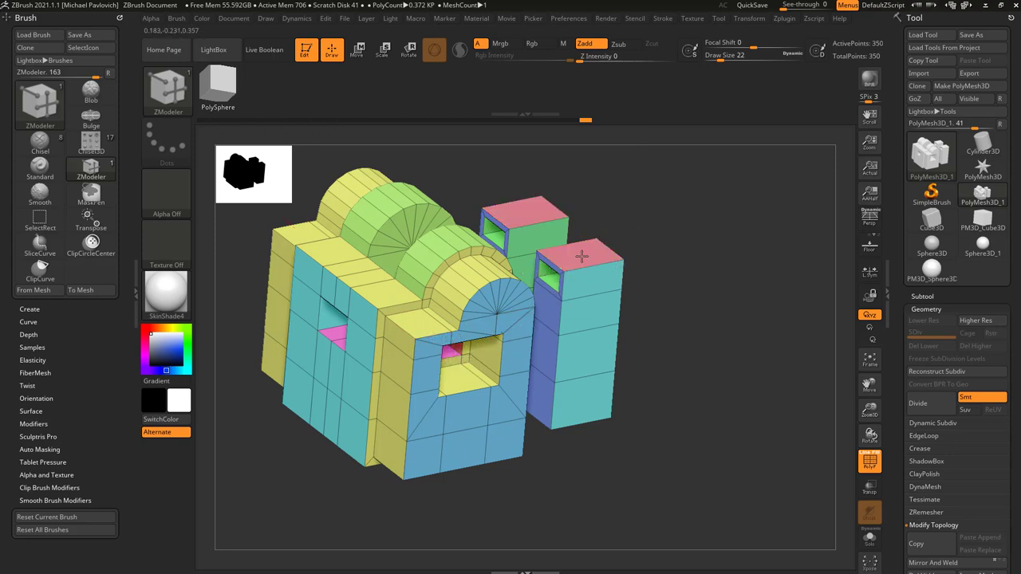
pyautogui.click(421, 328)
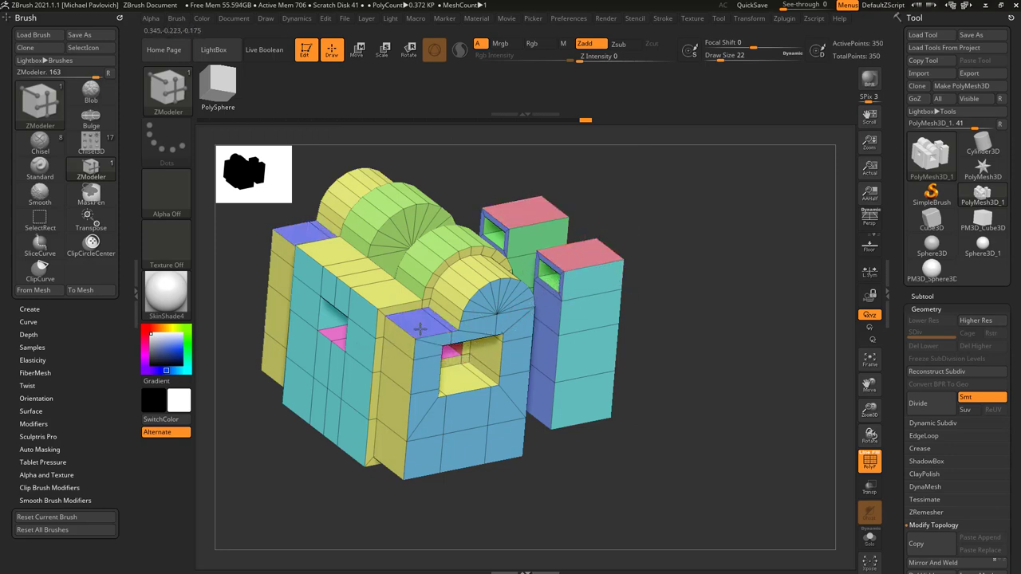
pyautogui.click(391, 293)
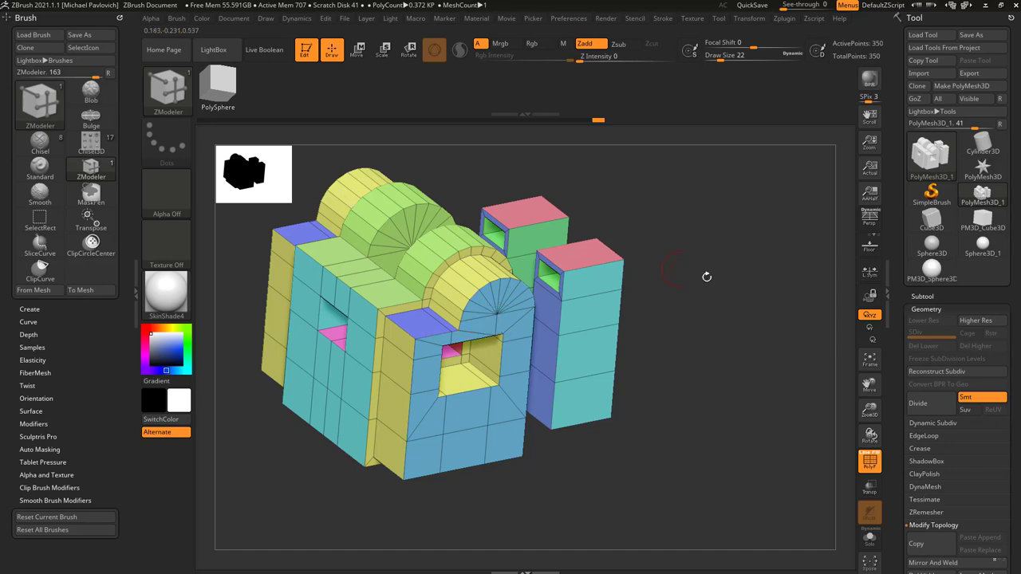
# Regroup the whole model with Groups By Normals and apply Mirror And Weld to it.
pyautogui.moveTo(898, 387); pyautogui.dragTo(901, 205)
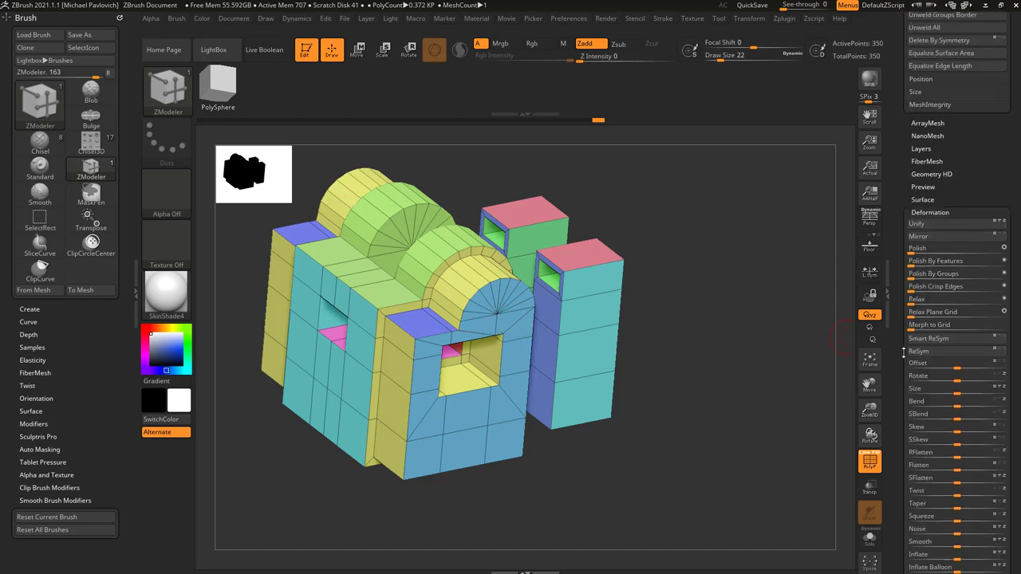
pyautogui.moveTo(904, 353); pyautogui.dragTo(912, 223)
pyautogui.keyDown('shift'); pyautogui.click(925, 278); pyautogui.keyUp('shift')
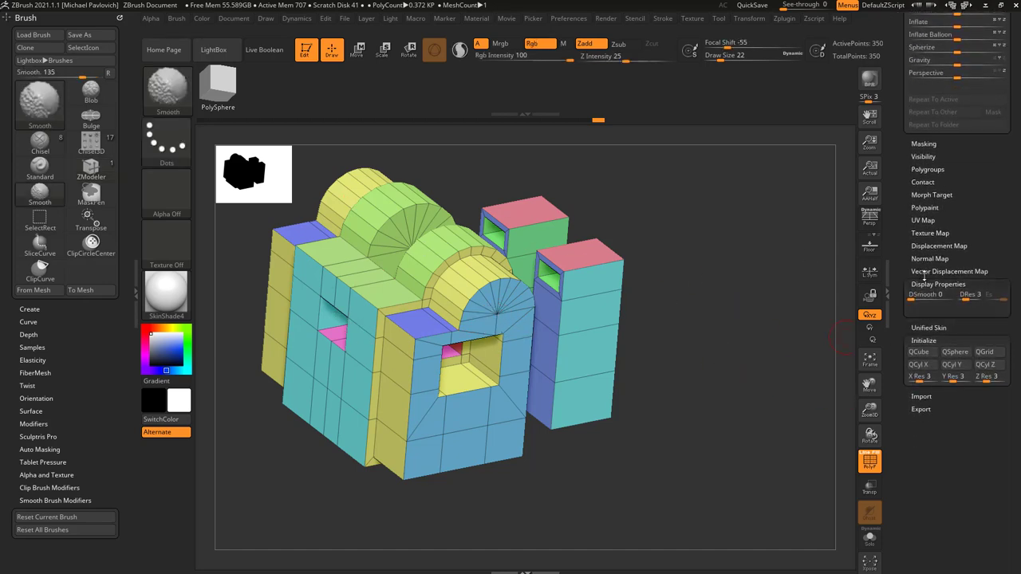
pyautogui.click(925, 284)
pyautogui.click(922, 309)
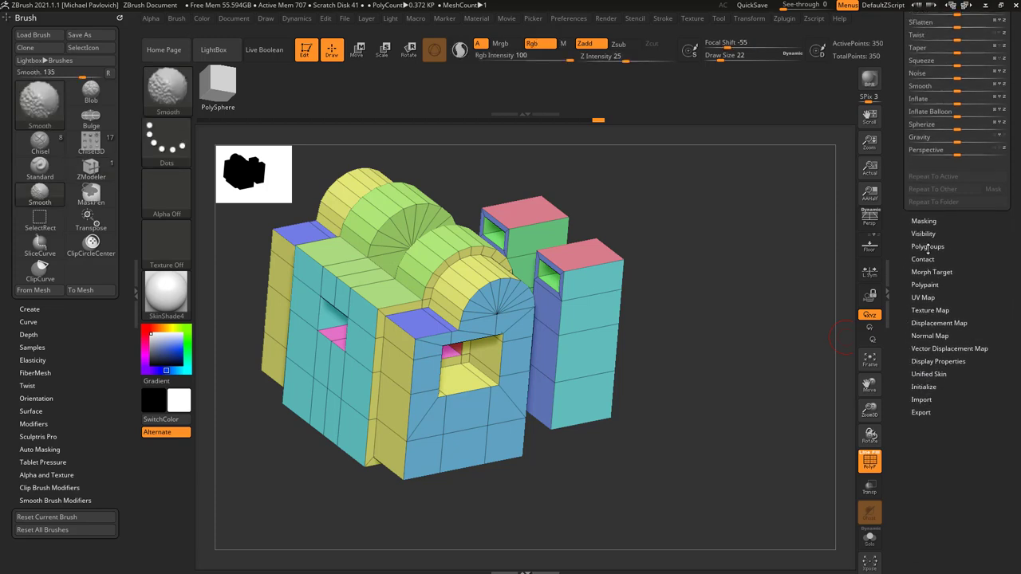
pyautogui.click(928, 248)
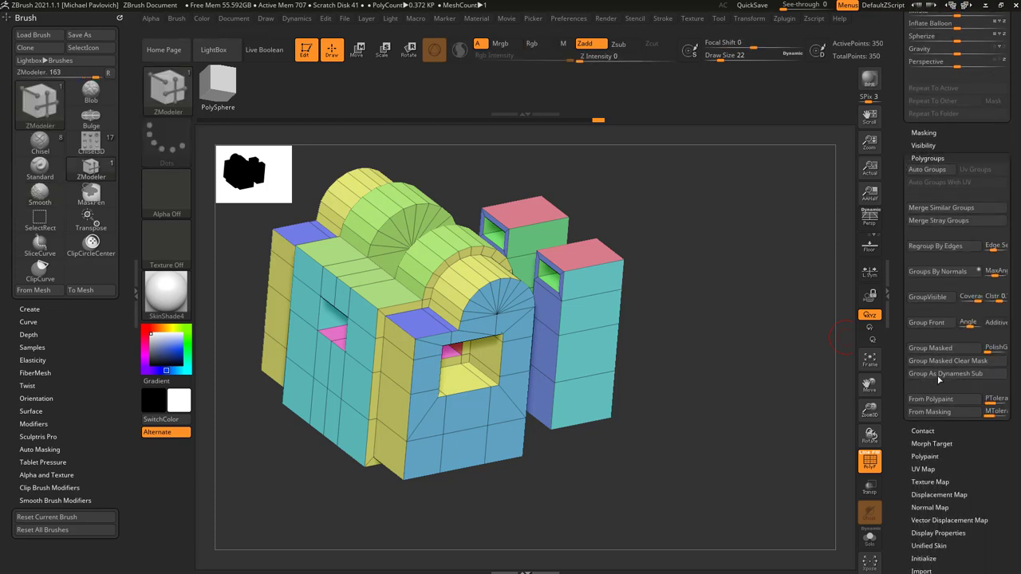
pyautogui.click(938, 275)
pyautogui.moveTo(938, 285); pyautogui.dragTo(897, 425)
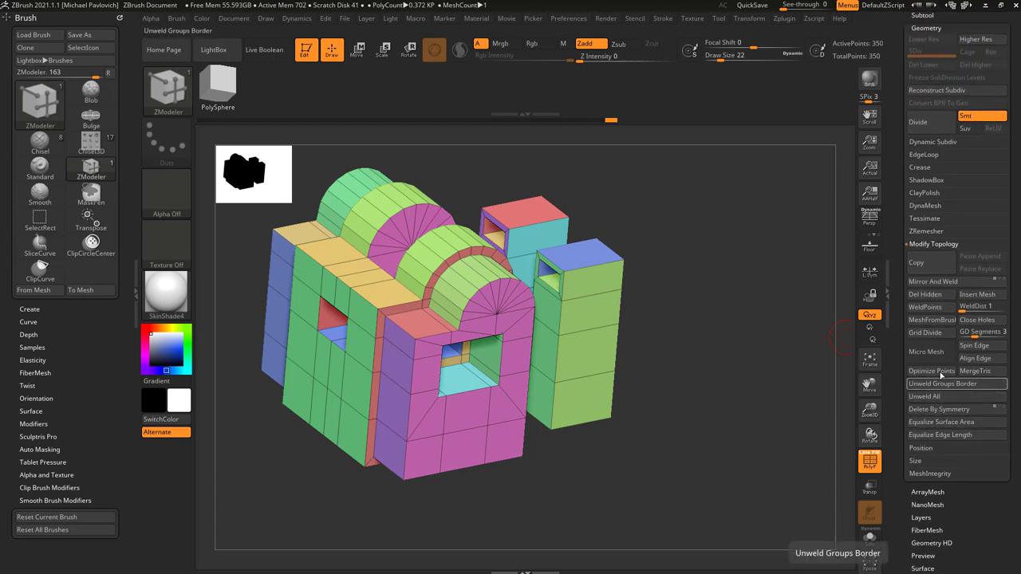
pyautogui.click(937, 283)
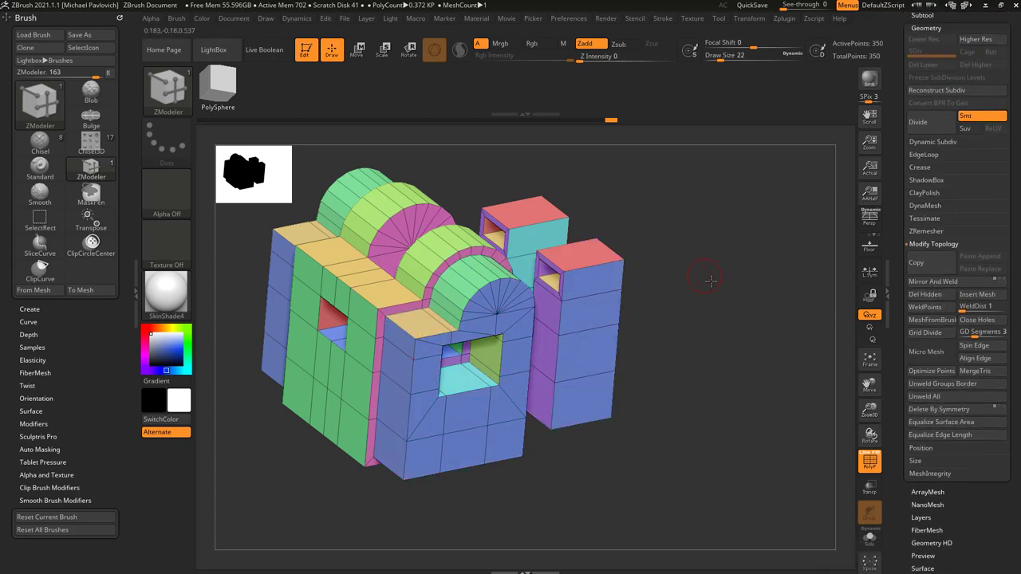
# Try painting a new polygroup over the front arch's curved faces and the block beside it, cycling its colour, and undo it.
pyautogui.keyDown('alt'); pyautogui.moveTo(711, 280); pyautogui.dragTo(741, 299); pyautogui.keyUp('alt')
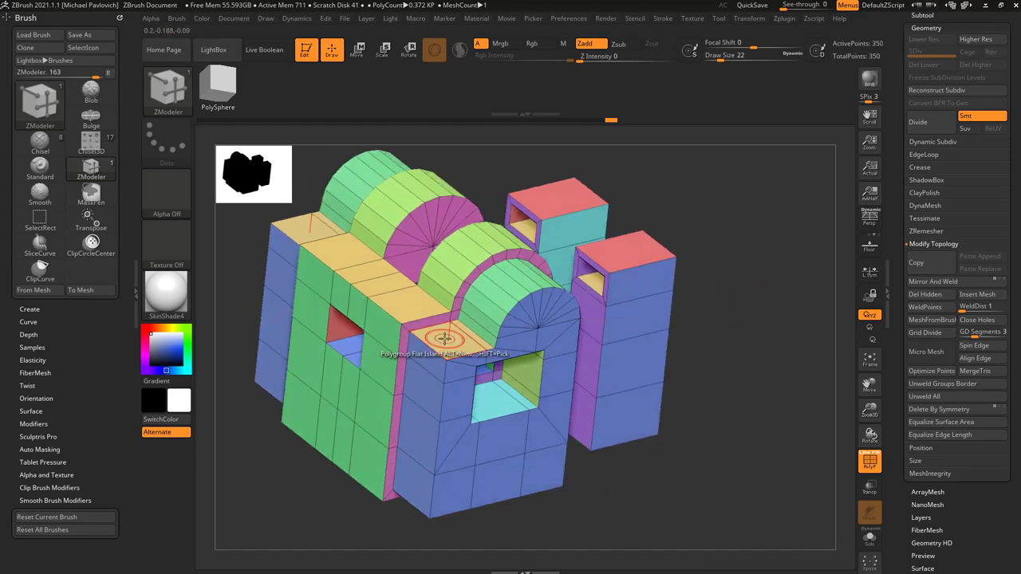
pyautogui.press('space')
pyautogui.keyDown('alt'); pyautogui.moveTo(718, 364); pyautogui.dragTo(734, 335); pyautogui.keyUp('alt')
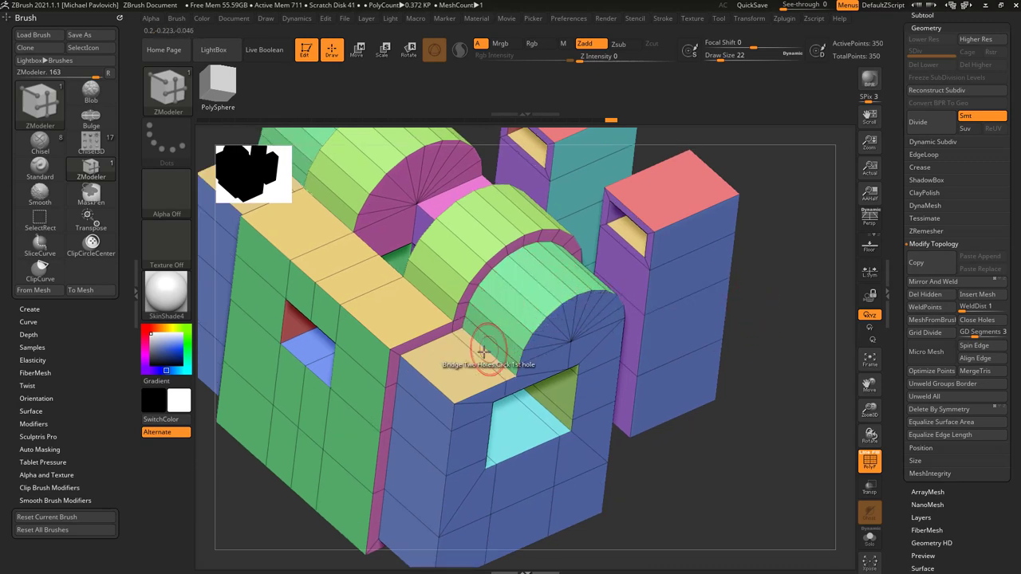
pyautogui.moveTo(745, 354); pyautogui.dragTo(764, 342)
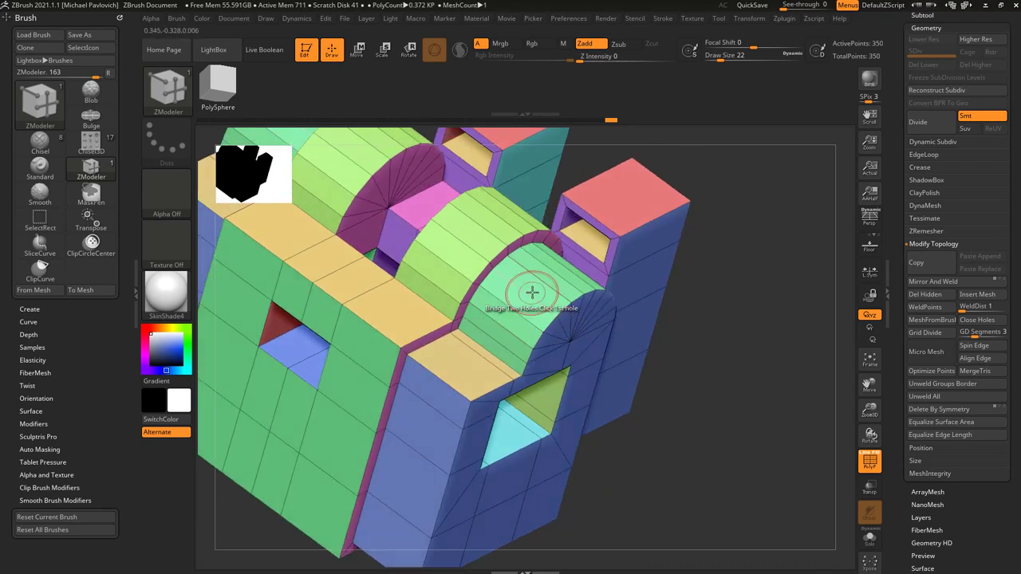
pyautogui.click(533, 291)
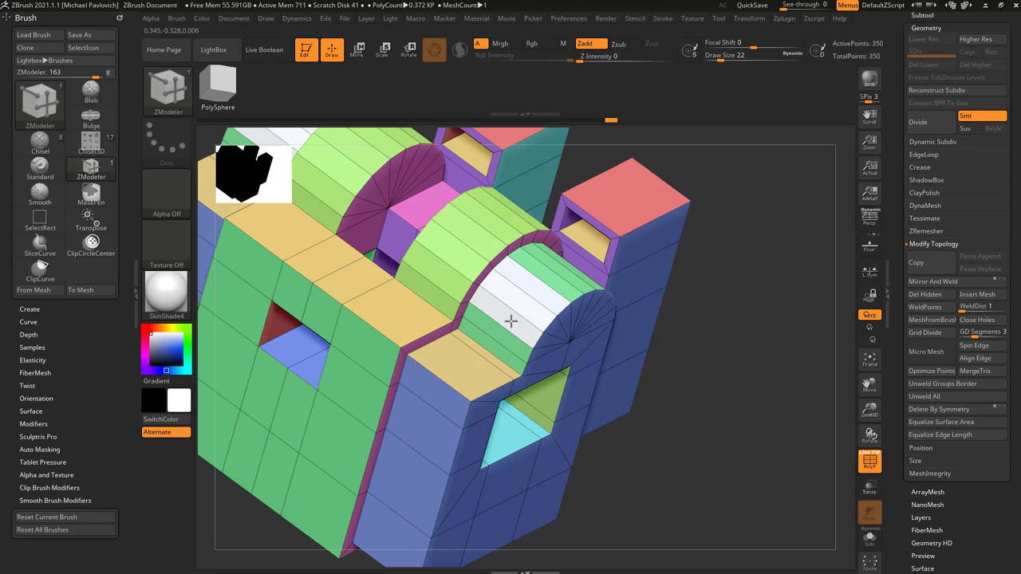
pyautogui.click(520, 300)
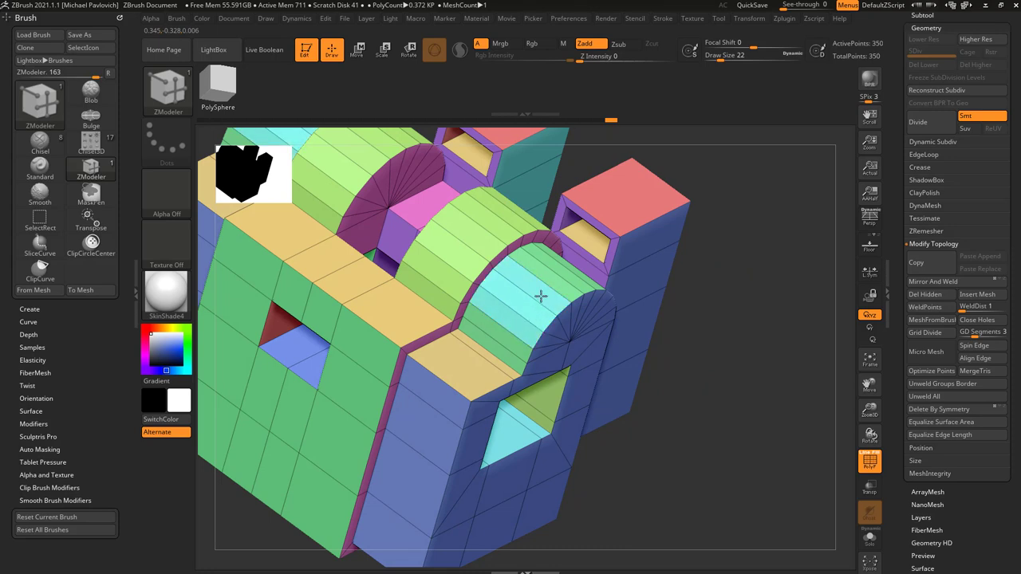
pyautogui.click(516, 312)
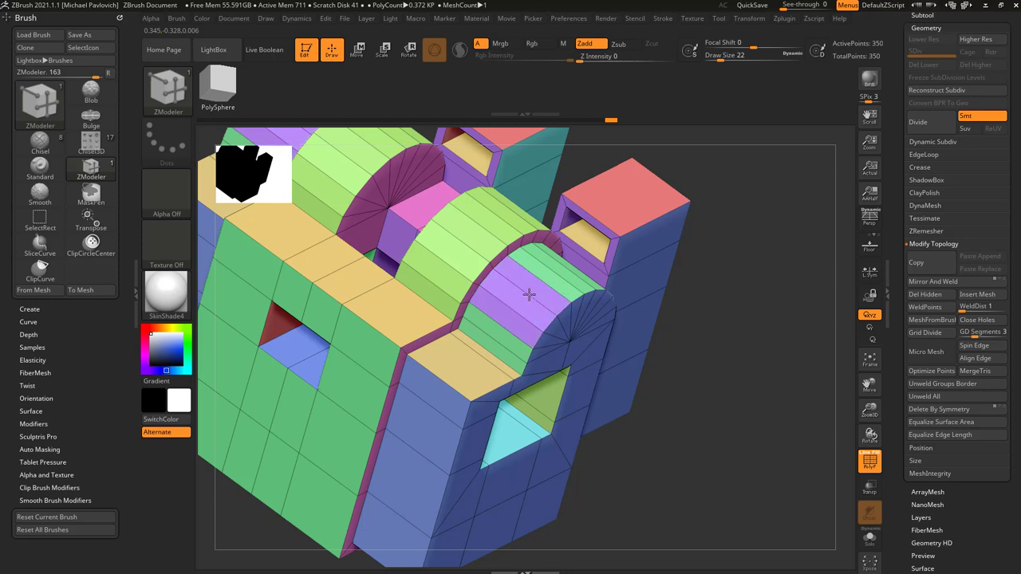
pyautogui.click(451, 374)
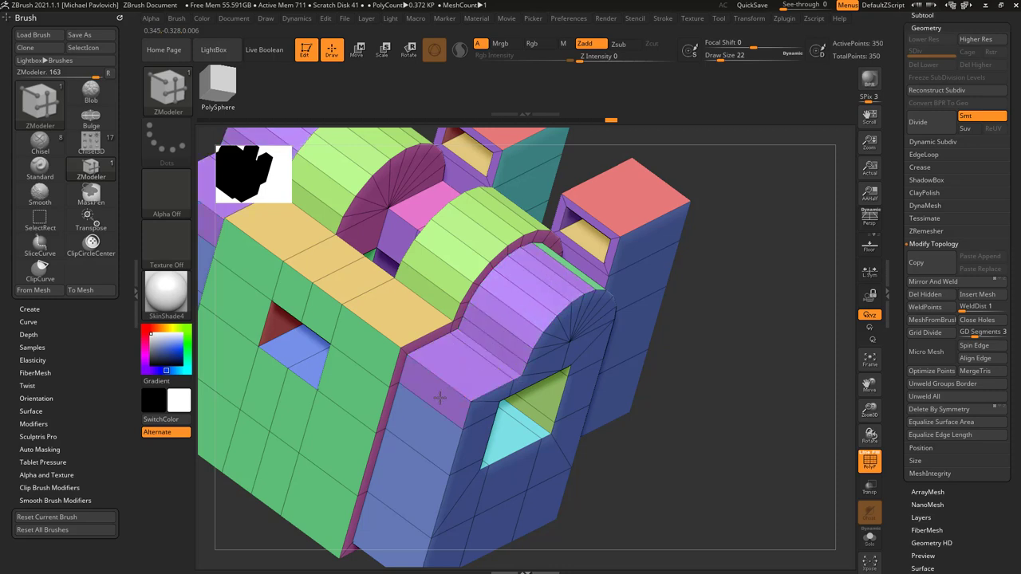
pyautogui.hotkey('ctrl', 'z')
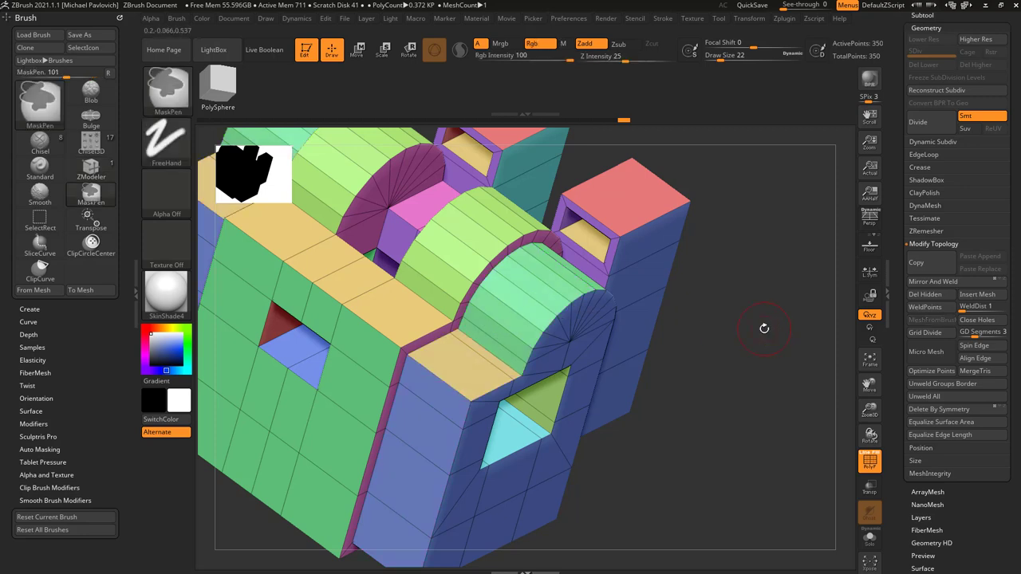
# Paint the front arch's curved faces with PolyGroup, match them to the arch's green, and extend it over the block's top and side.
pyautogui.click(523, 293)
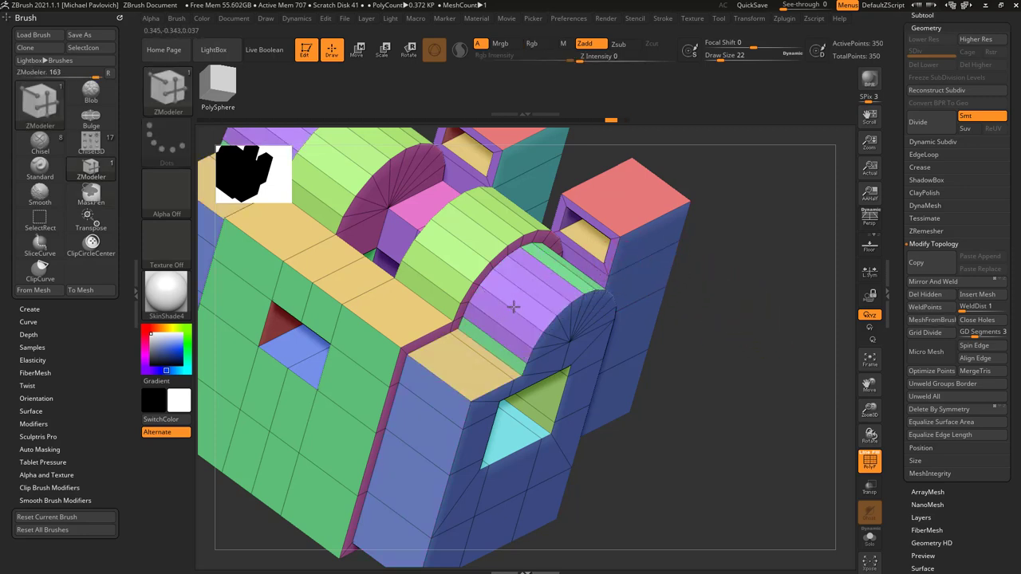
pyautogui.click(522, 299)
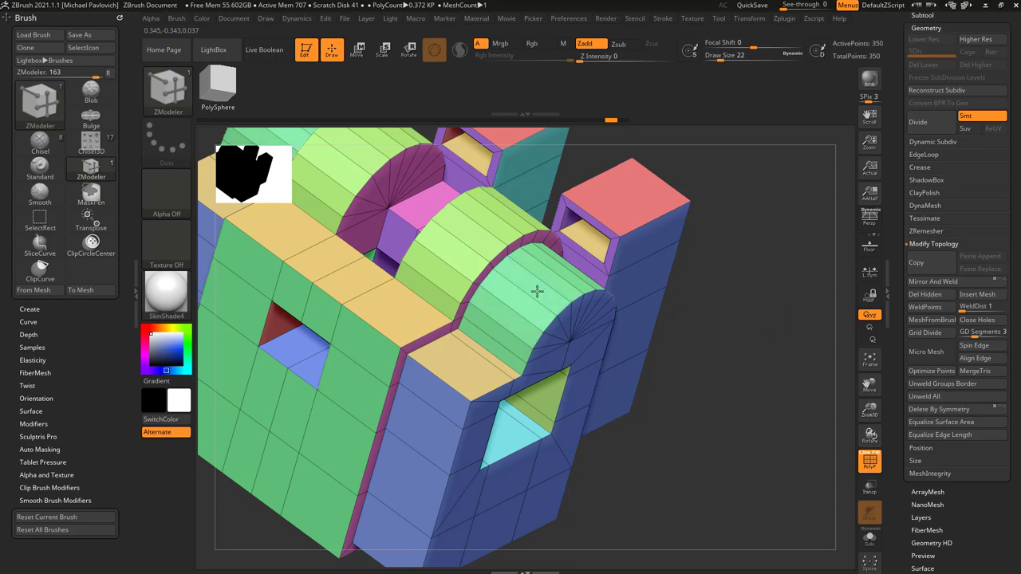
pyautogui.click(462, 367)
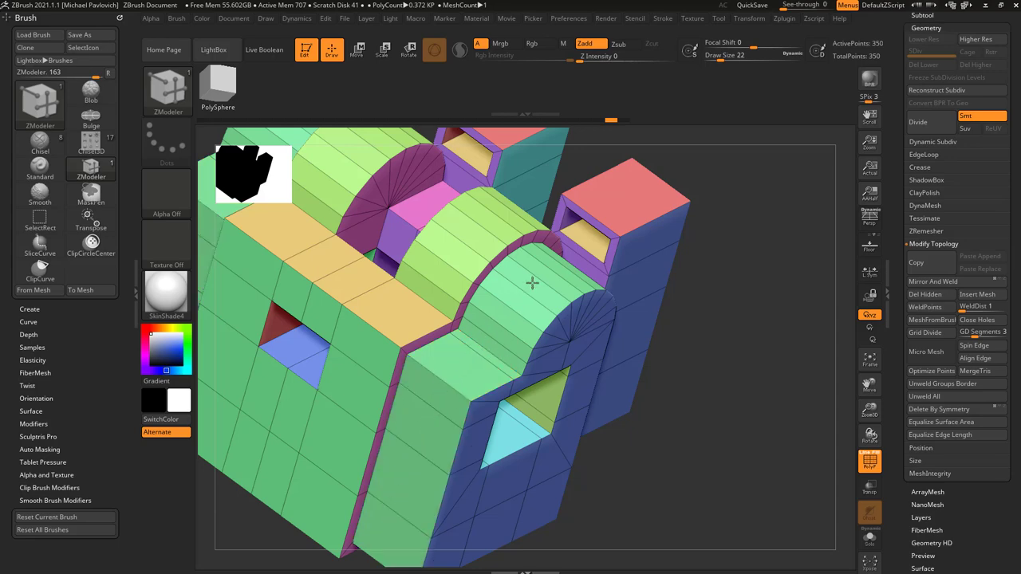
# Try extending the green polygroup over the blue arched front face and undo the painting.
pyautogui.moveTo(786, 333); pyautogui.dragTo(738, 304)
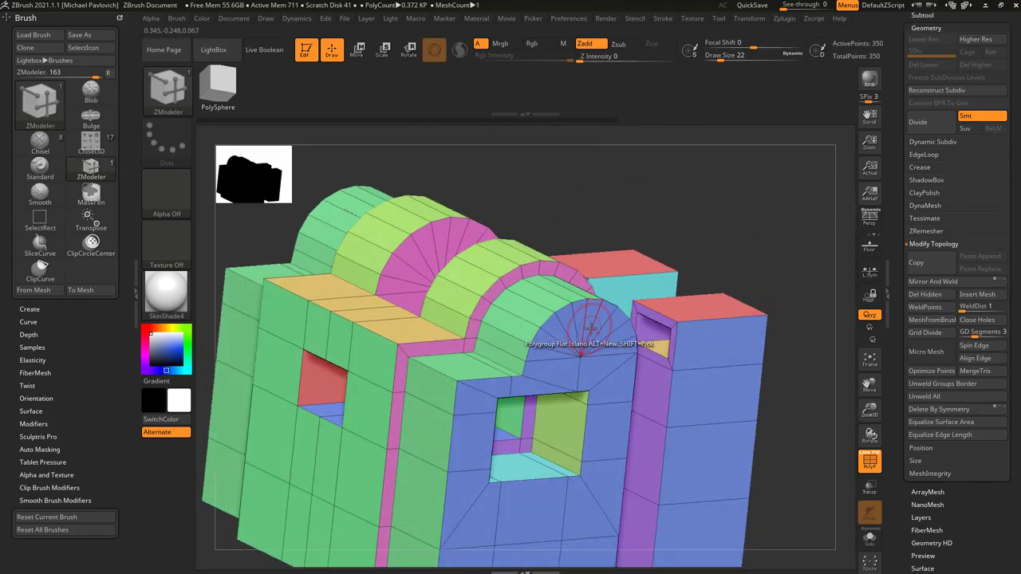
pyautogui.click(551, 349)
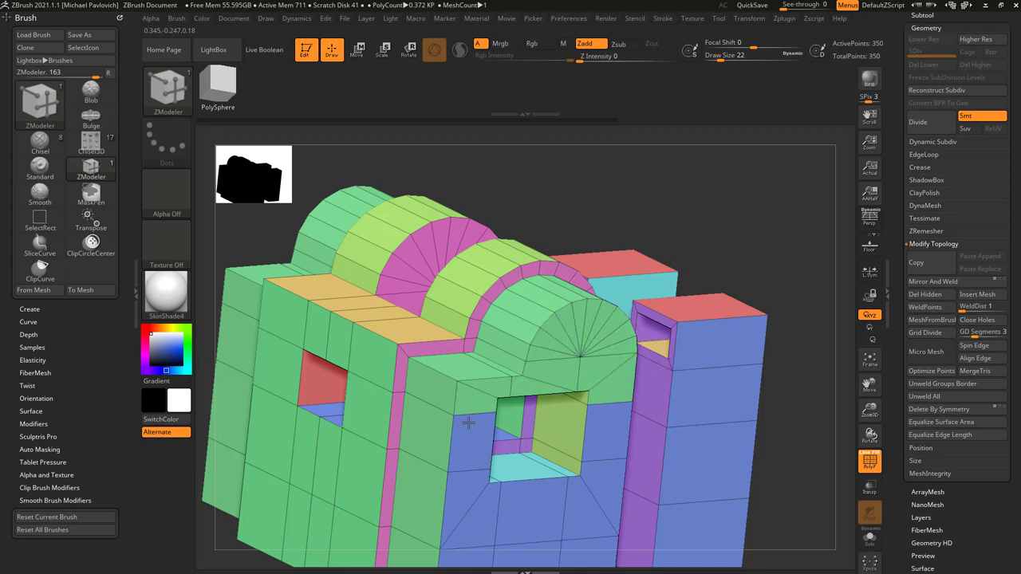
pyautogui.moveTo(468, 427)
pyautogui.mouseDown()
pyautogui.moveTo(537, 522)
pyautogui.moveTo(614, 426)
pyautogui.mouseUp()
pyautogui.moveTo(792, 336)
pyautogui.mouseDown()
pyautogui.moveTo(758, 327)
pyautogui.moveTo(770, 359)
pyautogui.mouseUp()
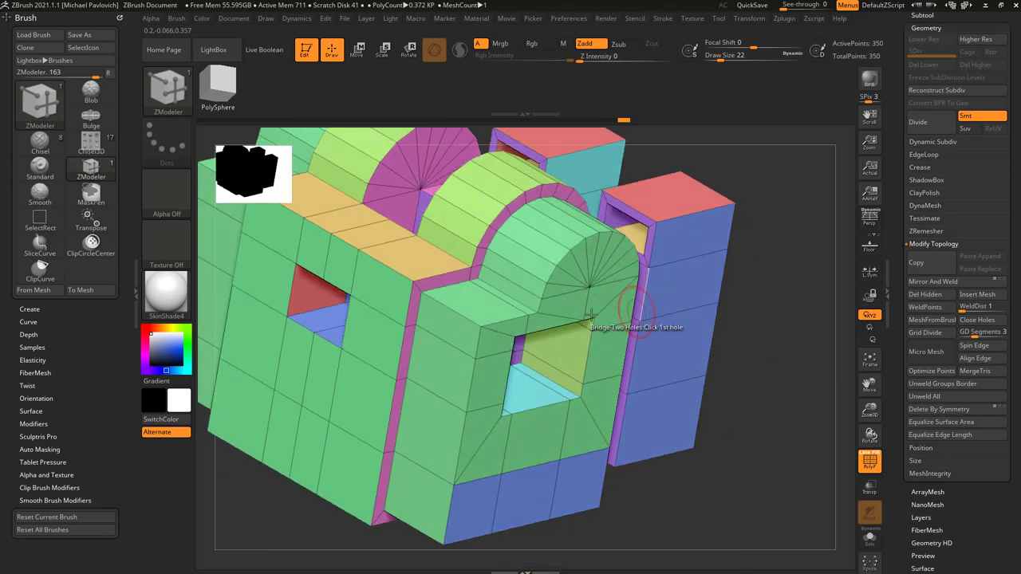
pyautogui.moveTo(787, 303); pyautogui.dragTo(764, 290)
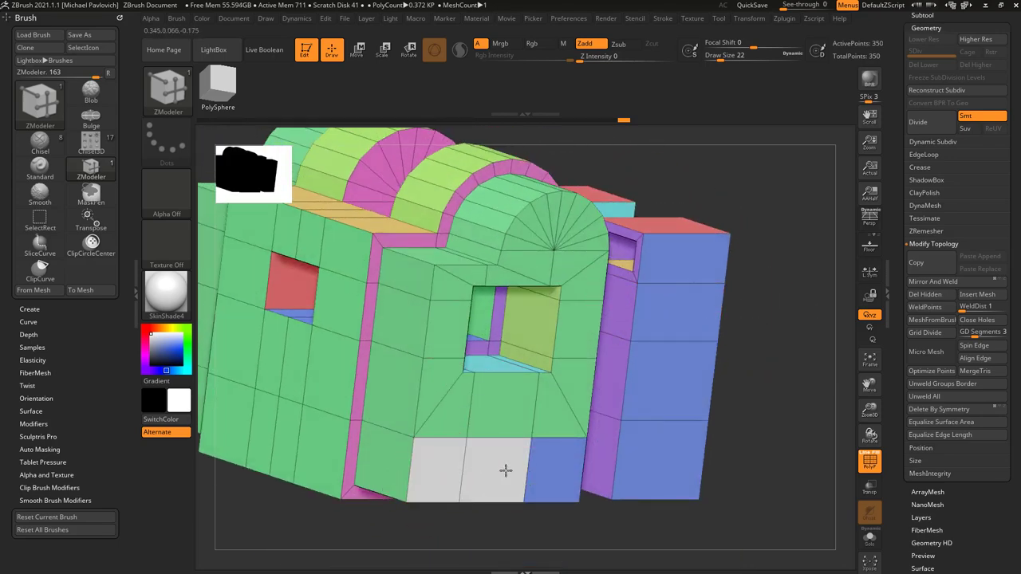
pyautogui.hotkey('ctrl', 'z')
pyautogui.moveTo(493, 465)
pyautogui.mouseDown()
pyautogui.moveTo(443, 392)
pyautogui.moveTo(515, 413)
pyautogui.moveTo(574, 373)
pyautogui.moveTo(583, 275)
pyautogui.moveTo(573, 220)
pyautogui.moveTo(527, 247)
pyautogui.mouseUp()
pyautogui.moveTo(485, 273); pyautogui.dragTo(447, 328)
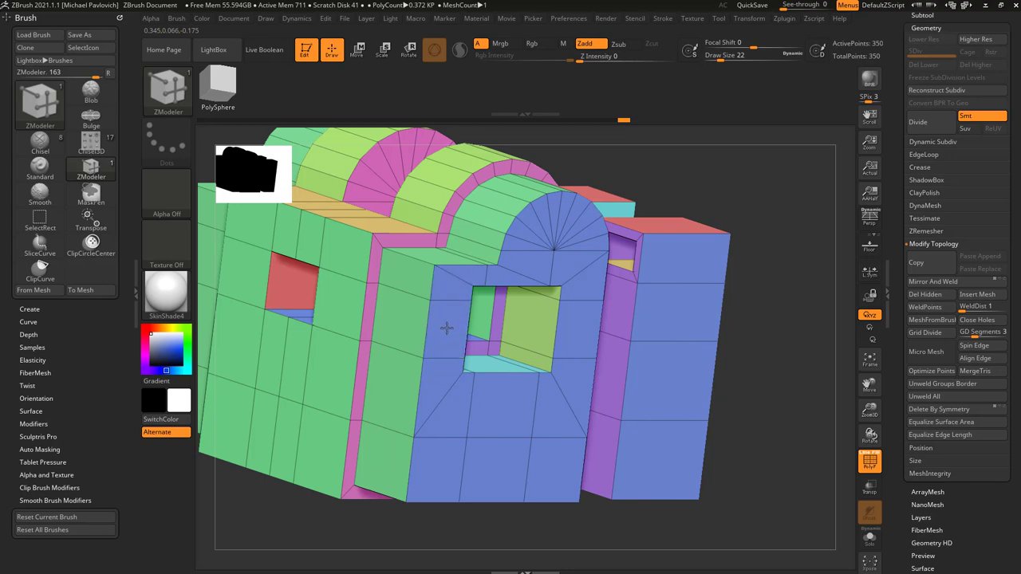
# Try a Checker PolyGroup with the Polygroup All target on the model's blue arched front face and undo it.
pyautogui.moveTo(780, 295)
pyautogui.mouseDown()
pyautogui.moveTo(825, 302)
pyautogui.moveTo(783, 308)
pyautogui.mouseUp()
pyautogui.press('space')
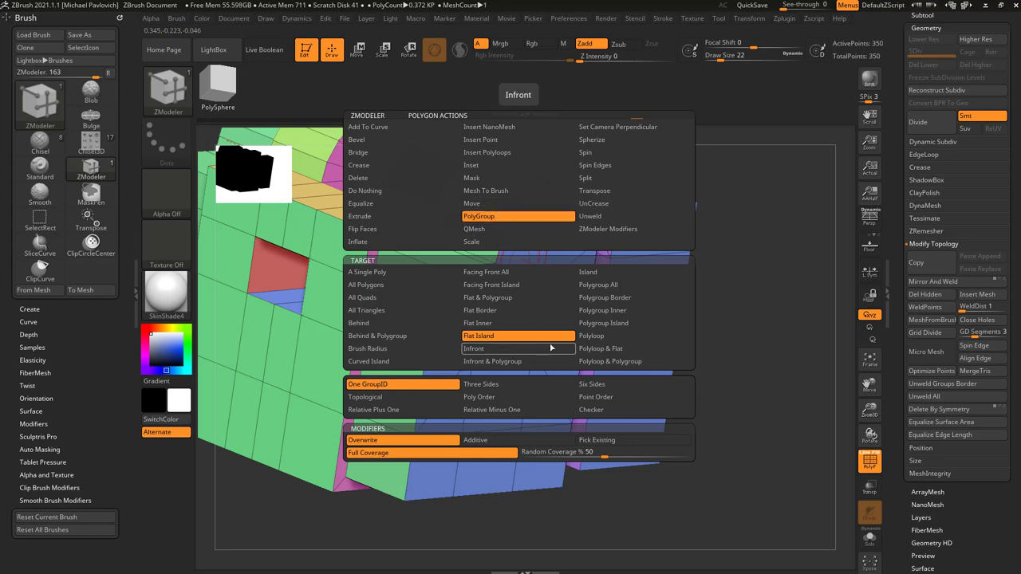
pyautogui.click(622, 286)
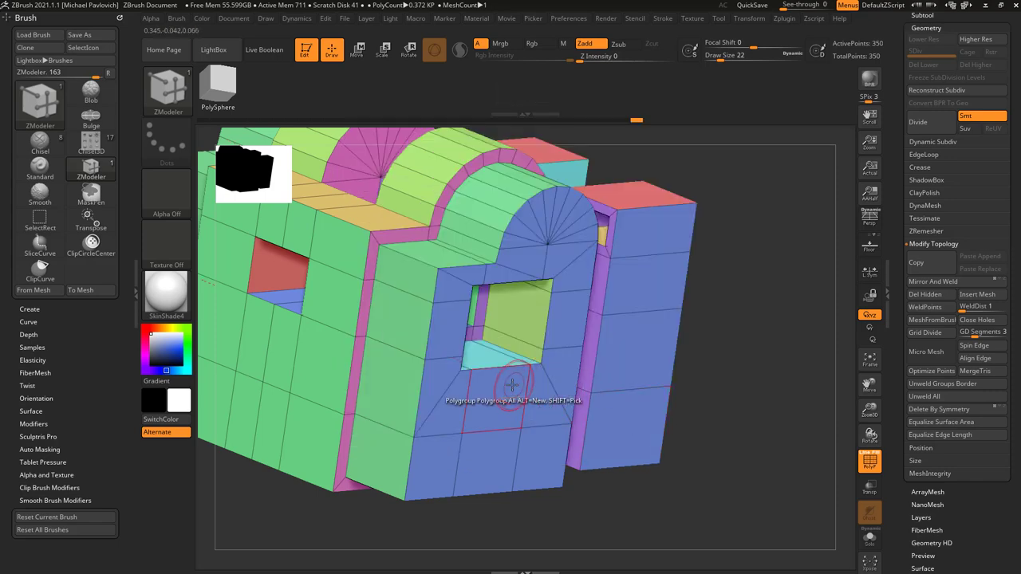
pyautogui.keyDown('alt'); pyautogui.moveTo(716, 366); pyautogui.dragTo(740, 372); pyautogui.keyUp('alt')
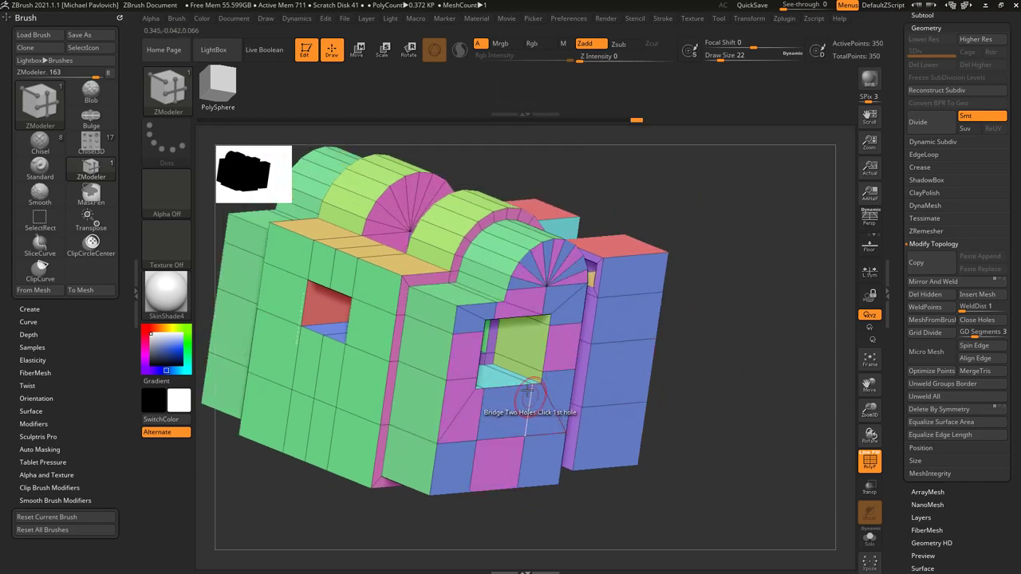
pyautogui.moveTo(734, 354); pyautogui.dragTo(797, 343)
# Switch the current tool to the Plane3D primitive and convert it to a PolyMesh3D.
pyautogui.moveTo(896, 227); pyautogui.dragTo(890, 357)
pyautogui.click(929, 165)
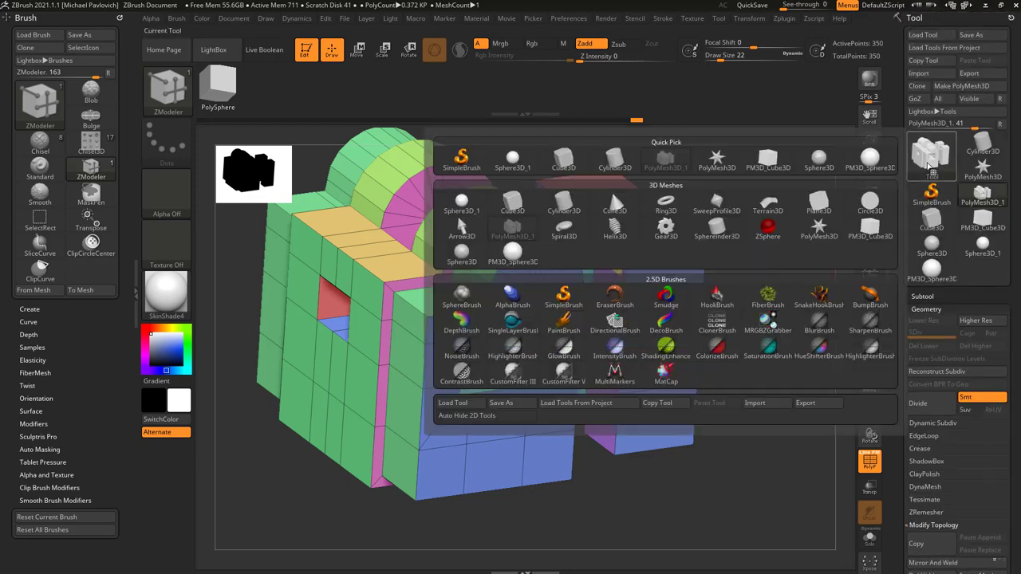
pyautogui.click(819, 204)
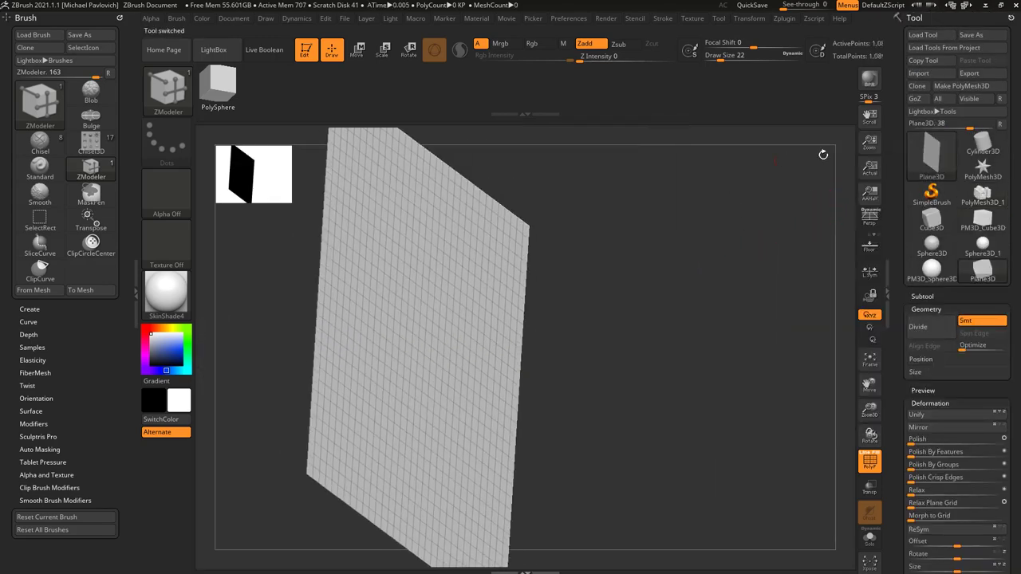
pyautogui.click(960, 86)
pyautogui.moveTo(670, 298); pyautogui.dragTo(688, 324)
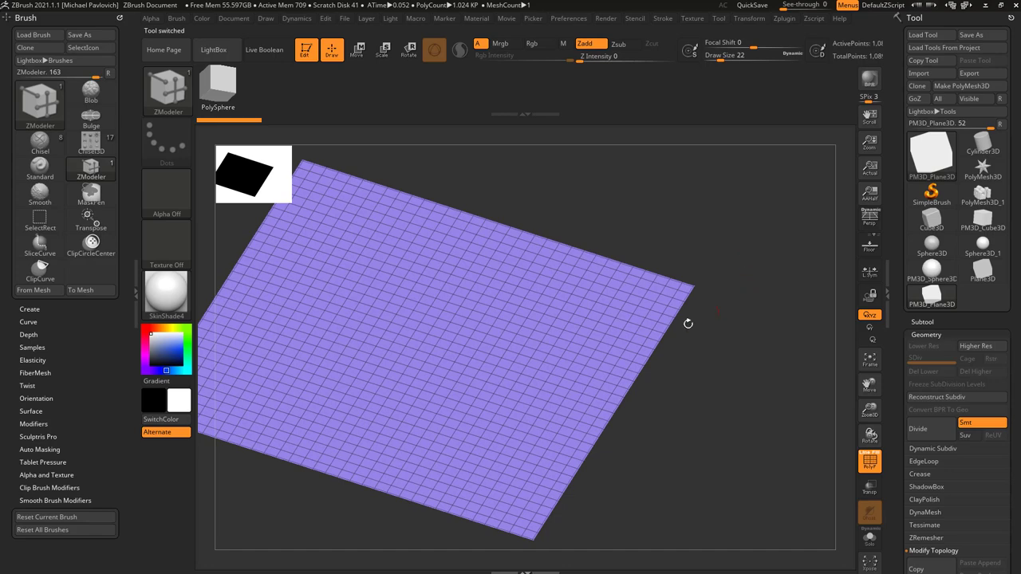
# Apply a Checker PolyGroup across the plane with the Polygroup All target.
pyautogui.press('space')
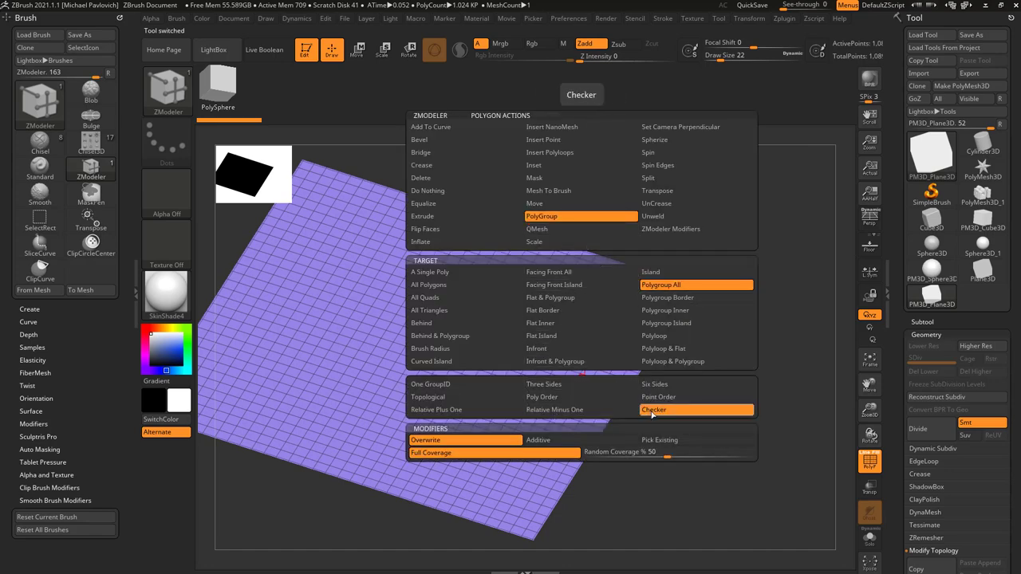
pyautogui.click(696, 386)
pyautogui.click(574, 372)
pyautogui.moveTo(689, 414); pyautogui.dragTo(718, 398)
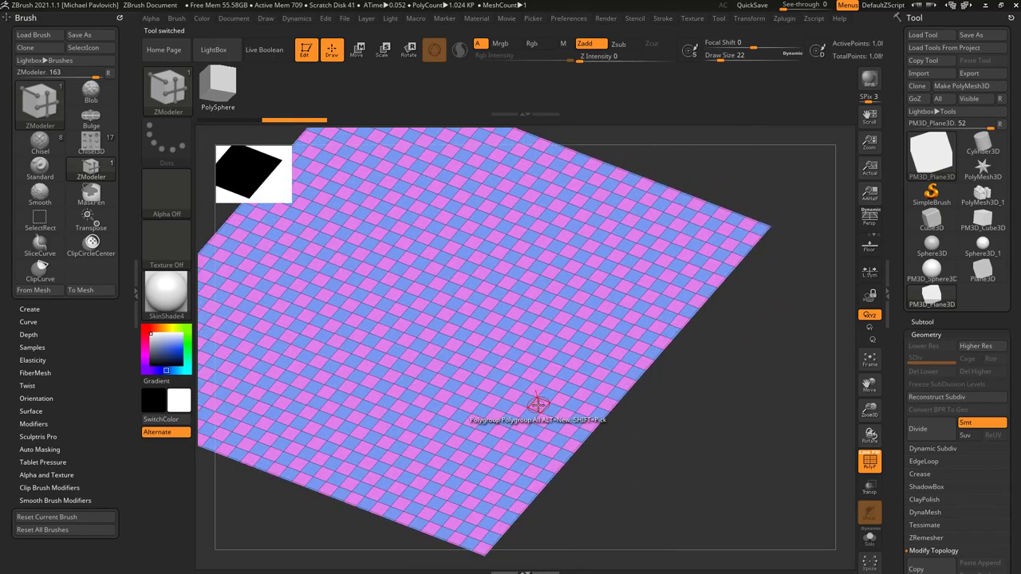
# Regroup one of the plane's checker colours with the Topological PolyGroup option and the other with Six Sides.
pyautogui.press('space')
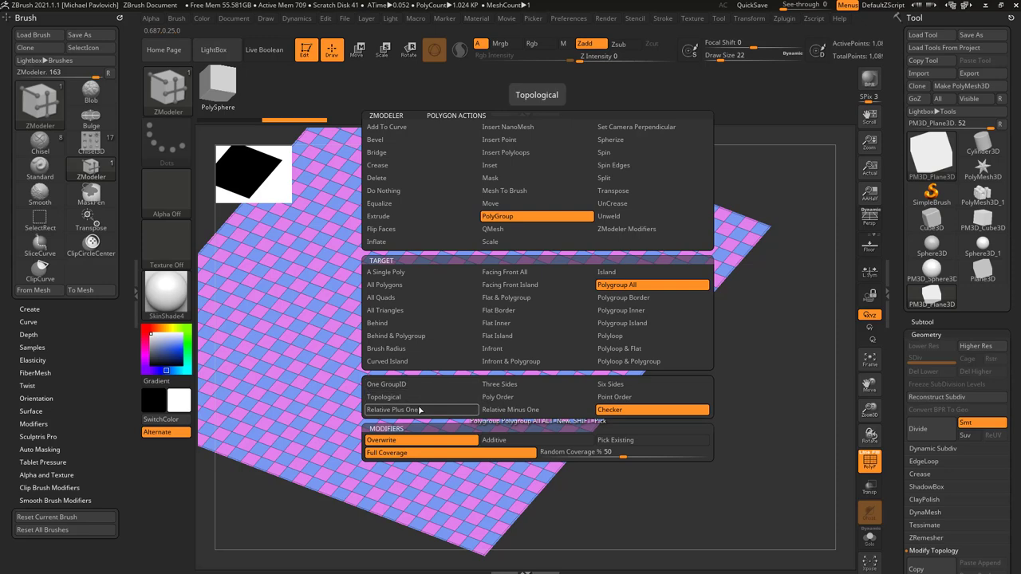
pyautogui.click(420, 410)
pyautogui.click(522, 386)
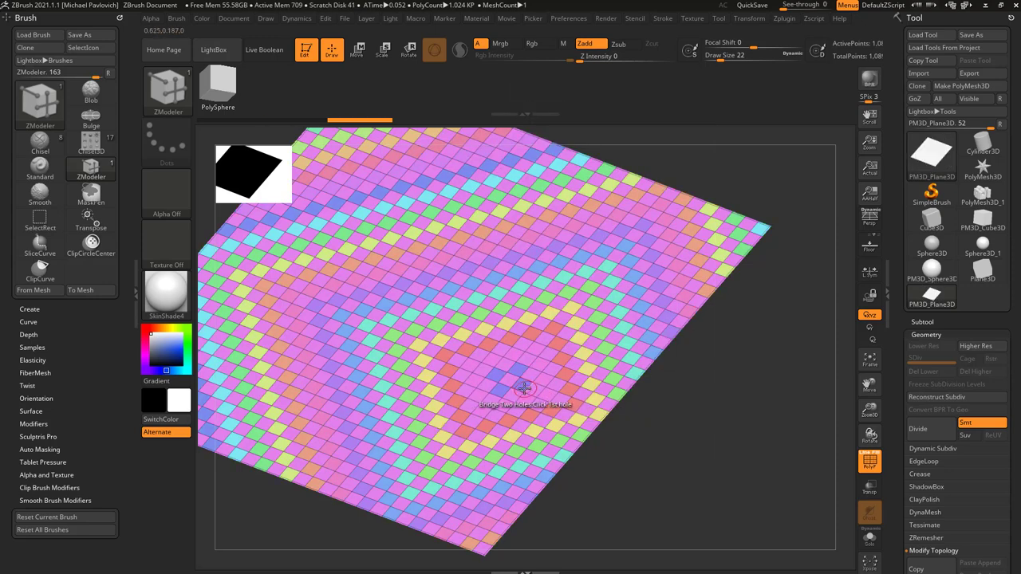
pyautogui.press('space')
pyautogui.click(549, 369)
pyautogui.click(583, 365)
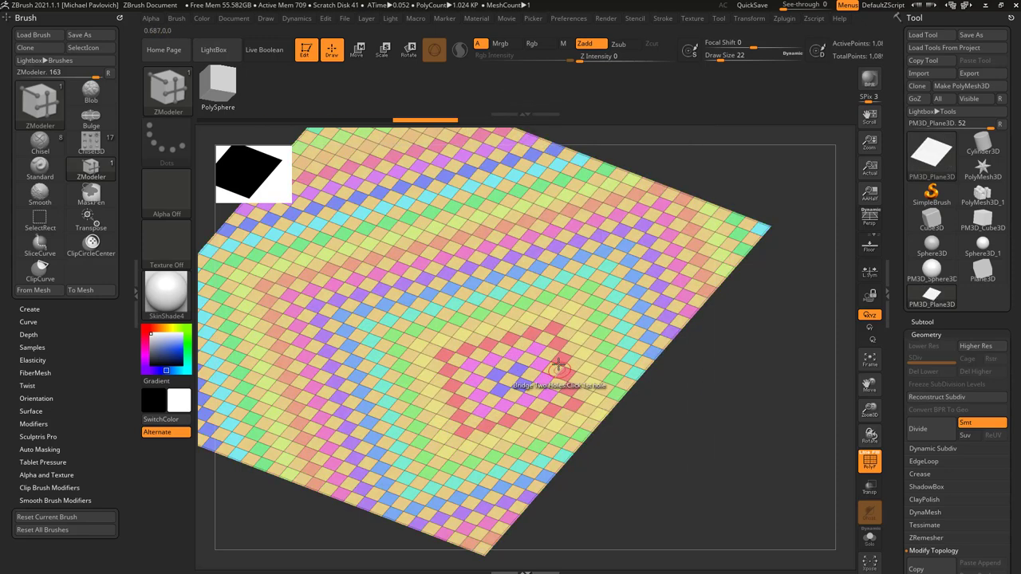
# Switch the current tool to the Cube3D primitive, convert it to a PolyMesh3D and frame the whole cube.
pyautogui.click(933, 220)
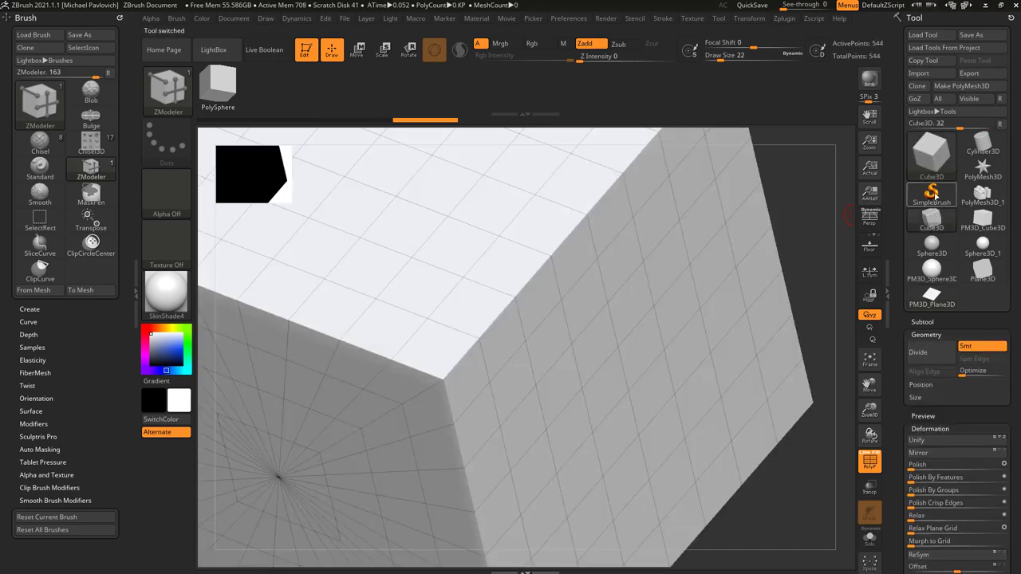
pyautogui.click(963, 86)
pyautogui.click(604, 266)
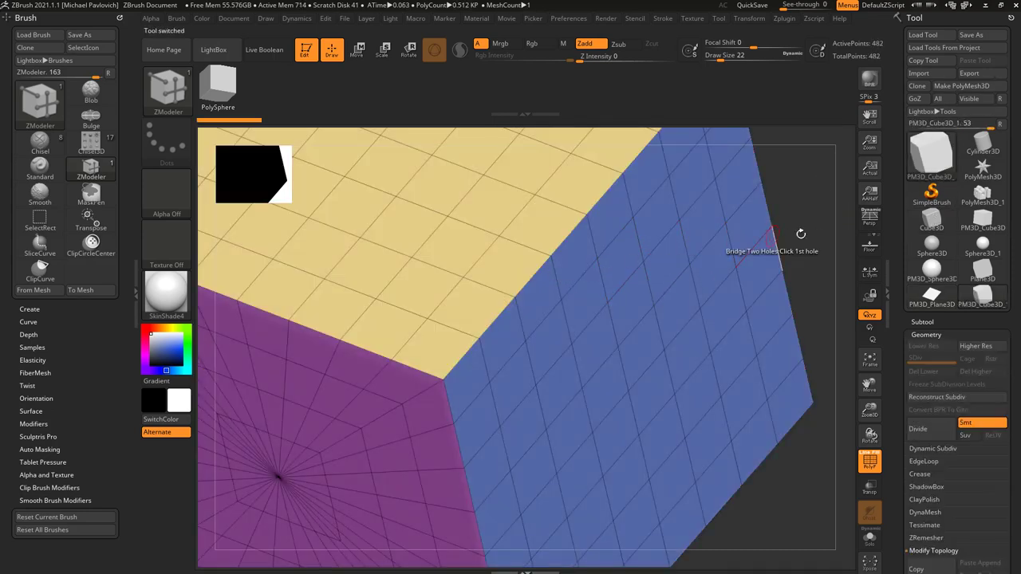
pyautogui.press('f')
pyautogui.moveTo(741, 207); pyautogui.dragTo(754, 271)
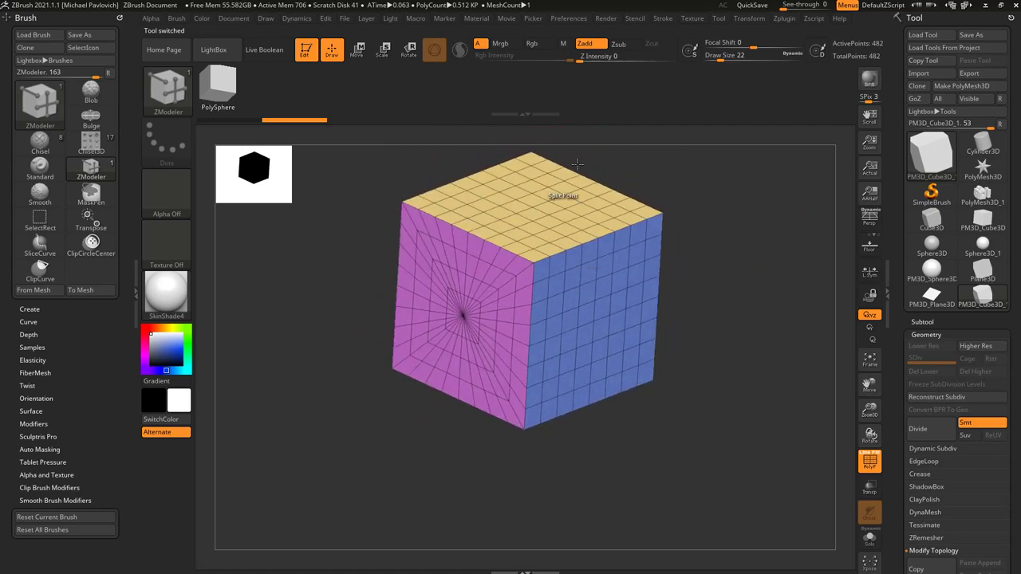
pyautogui.moveTo(756, 232); pyautogui.dragTo(585, 272)
# Apply a Checker PolyGroup to the cube's blue side and extend it over the whole cube with the All Polygons target.
pyautogui.press('space')
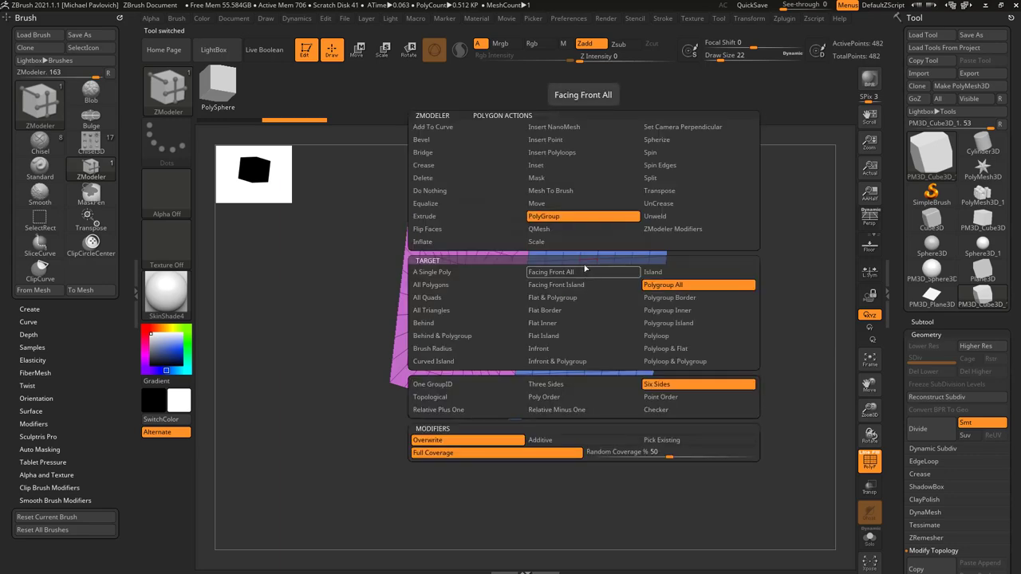
pyautogui.click(657, 411)
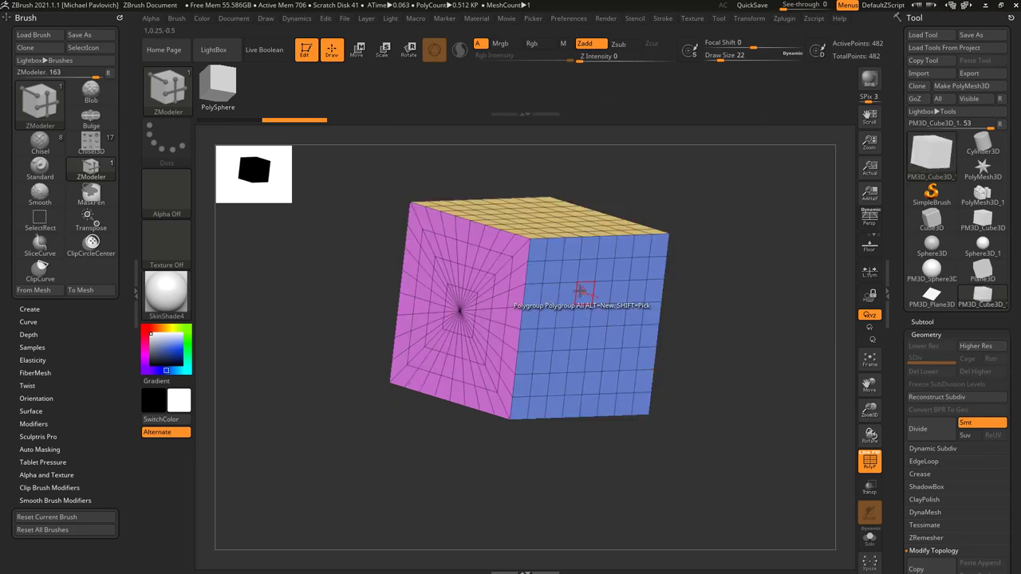
pyautogui.click(588, 292)
pyautogui.moveTo(744, 239)
pyautogui.mouseDown()
pyautogui.moveTo(699, 348)
pyautogui.moveTo(735, 243)
pyautogui.mouseUp()
pyautogui.click(570, 281)
pyautogui.press('space')
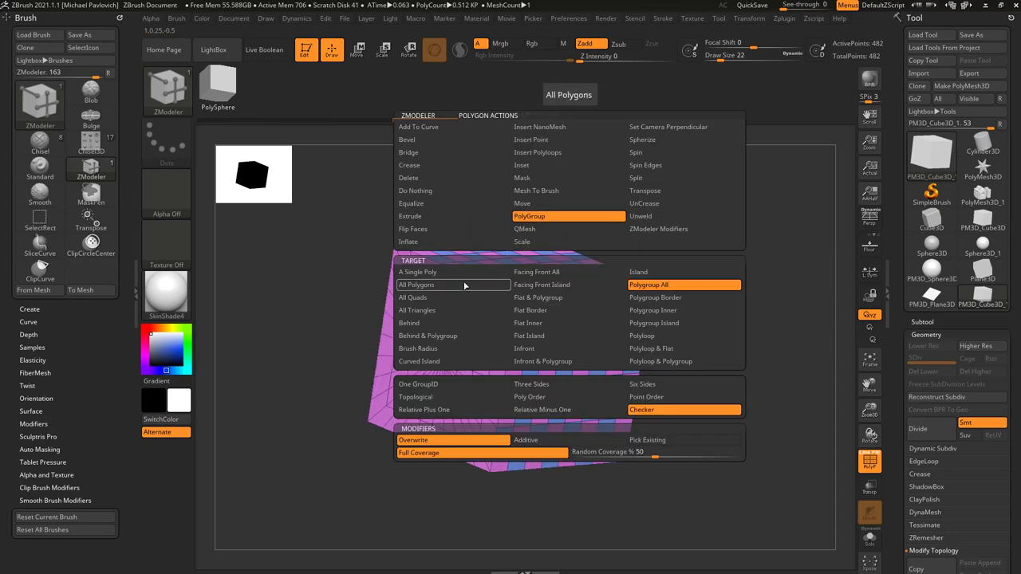
pyautogui.click(427, 286)
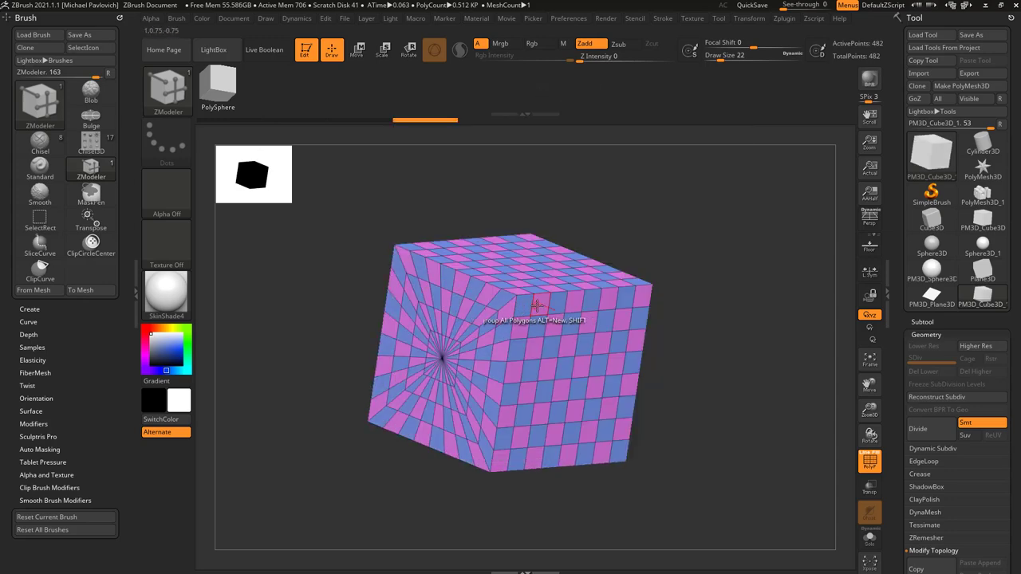
# Inset every blue checker square individually, using Inset with the Polygroup All target and Inset Each Poly.
pyautogui.moveTo(796, 320); pyautogui.dragTo(754, 343)
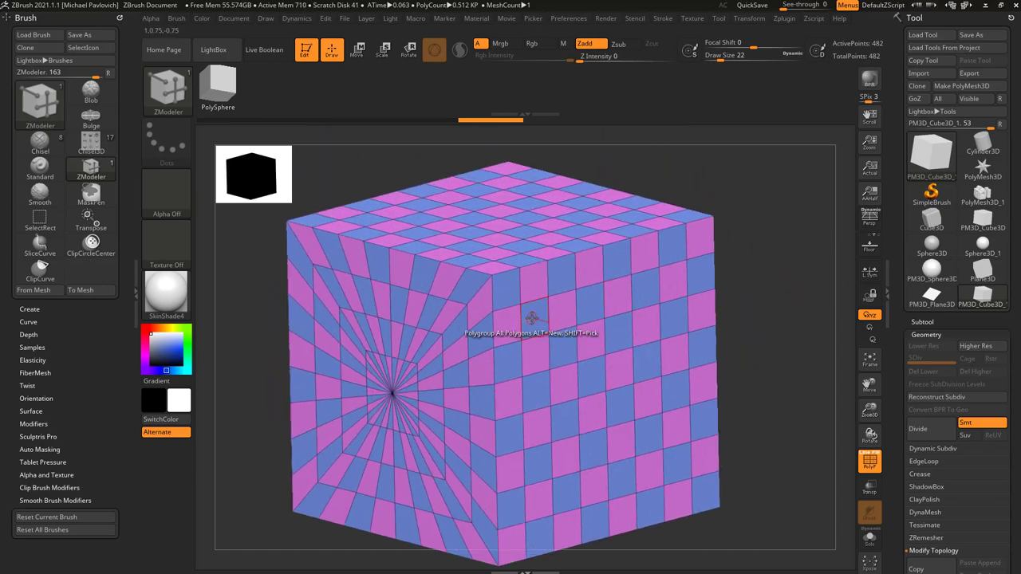
pyautogui.press('space')
pyautogui.click(517, 167)
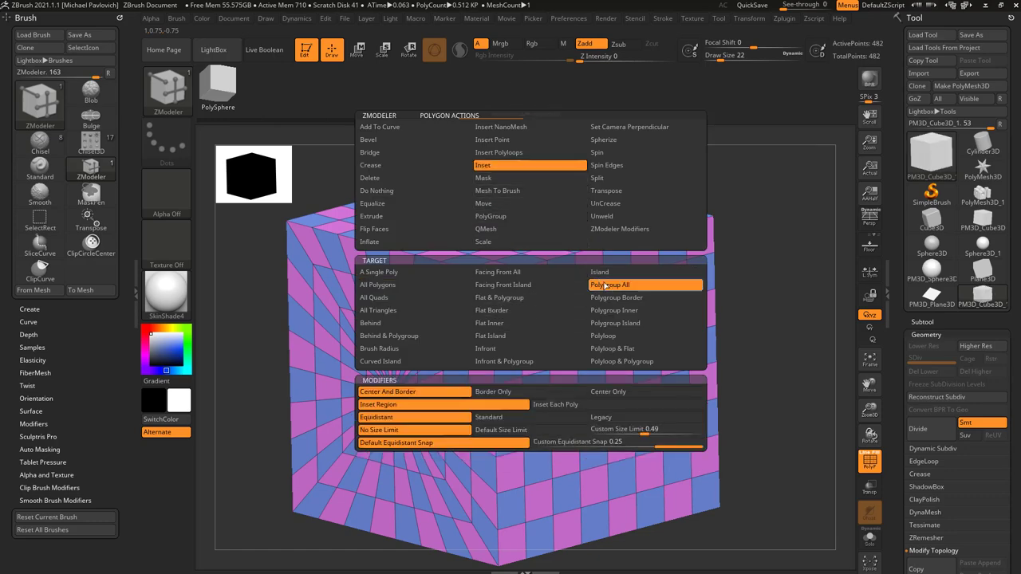
pyautogui.click(561, 397)
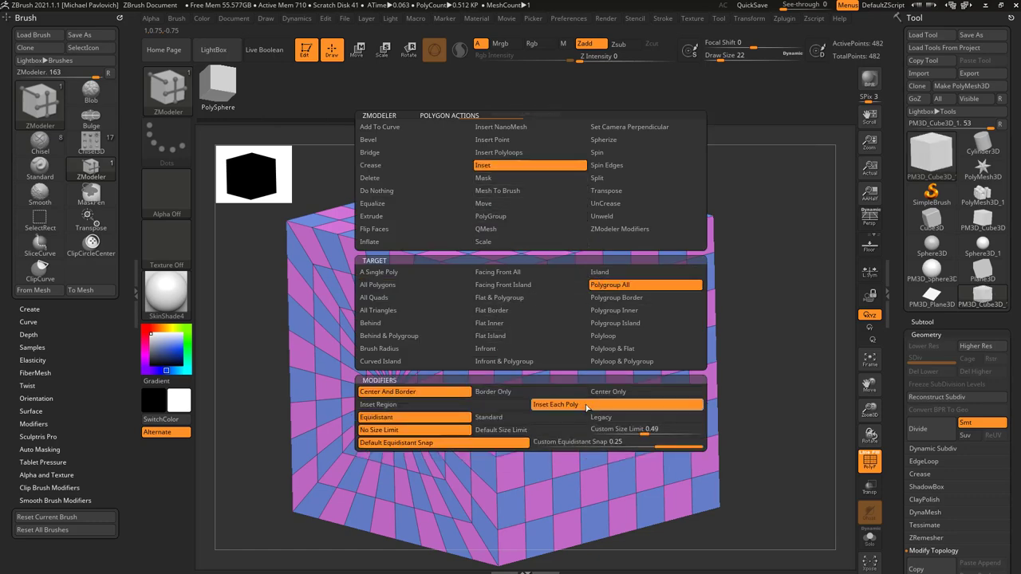
pyautogui.moveTo(539, 318); pyautogui.dragTo(530, 336)
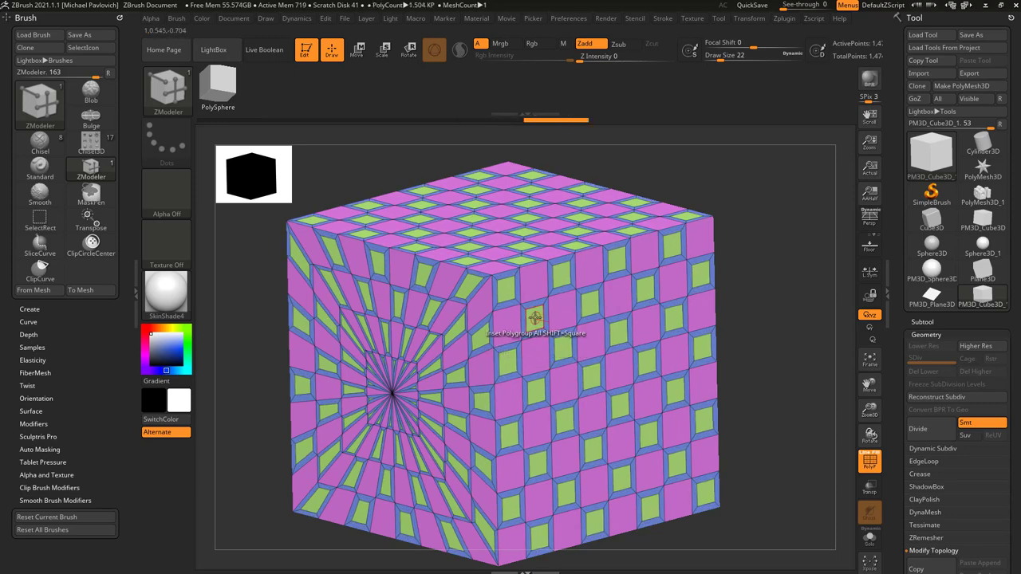
# Delete all the green inset centres from the cube with the Polygroup All target.
pyautogui.press('space')
pyautogui.click(393, 179)
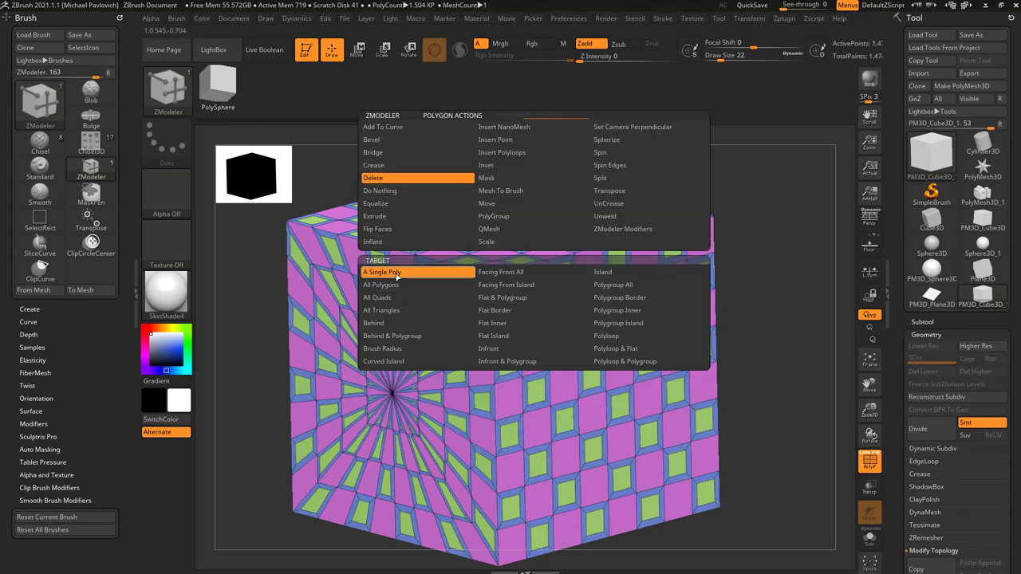
pyautogui.click(609, 285)
pyautogui.click(645, 322)
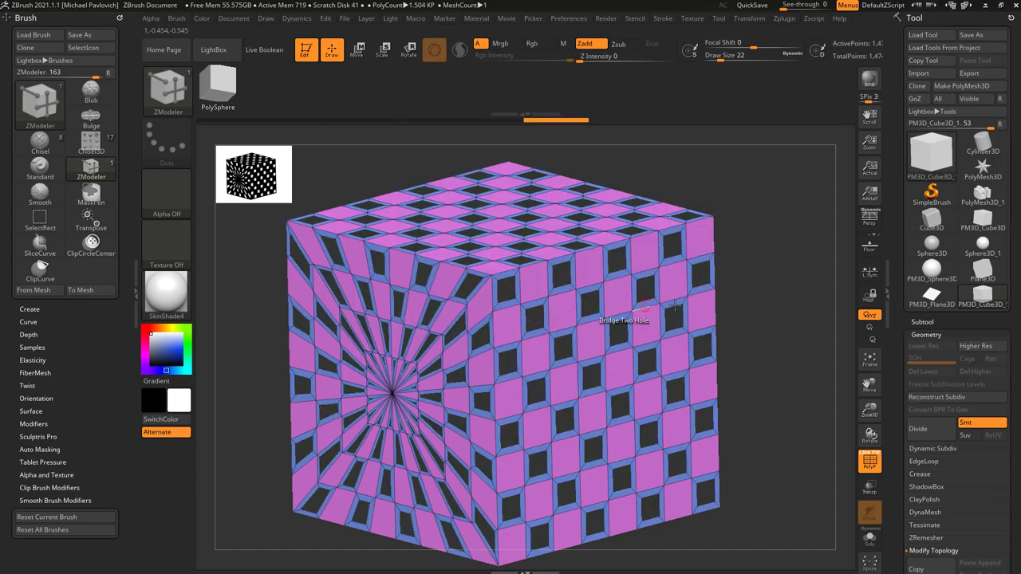